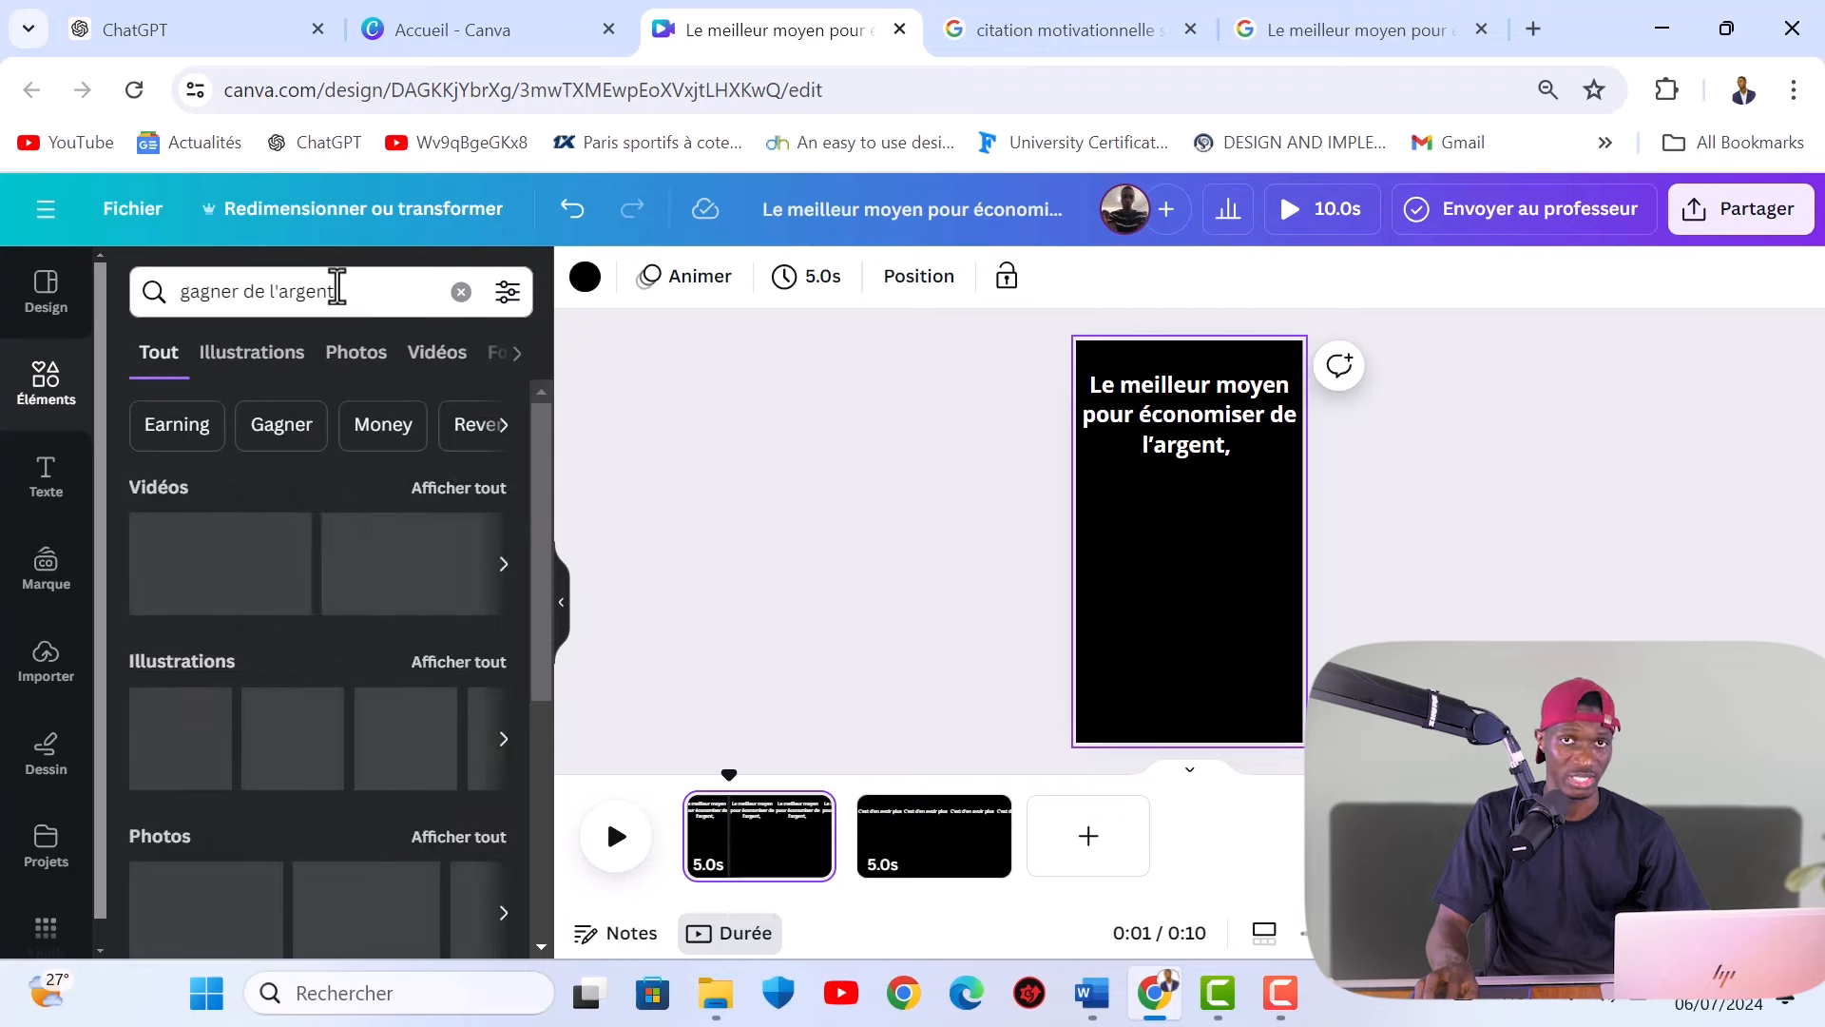
# Step: Filter the "gagner de l'argent" element results to show only animated items
pyautogui.click(508, 293)
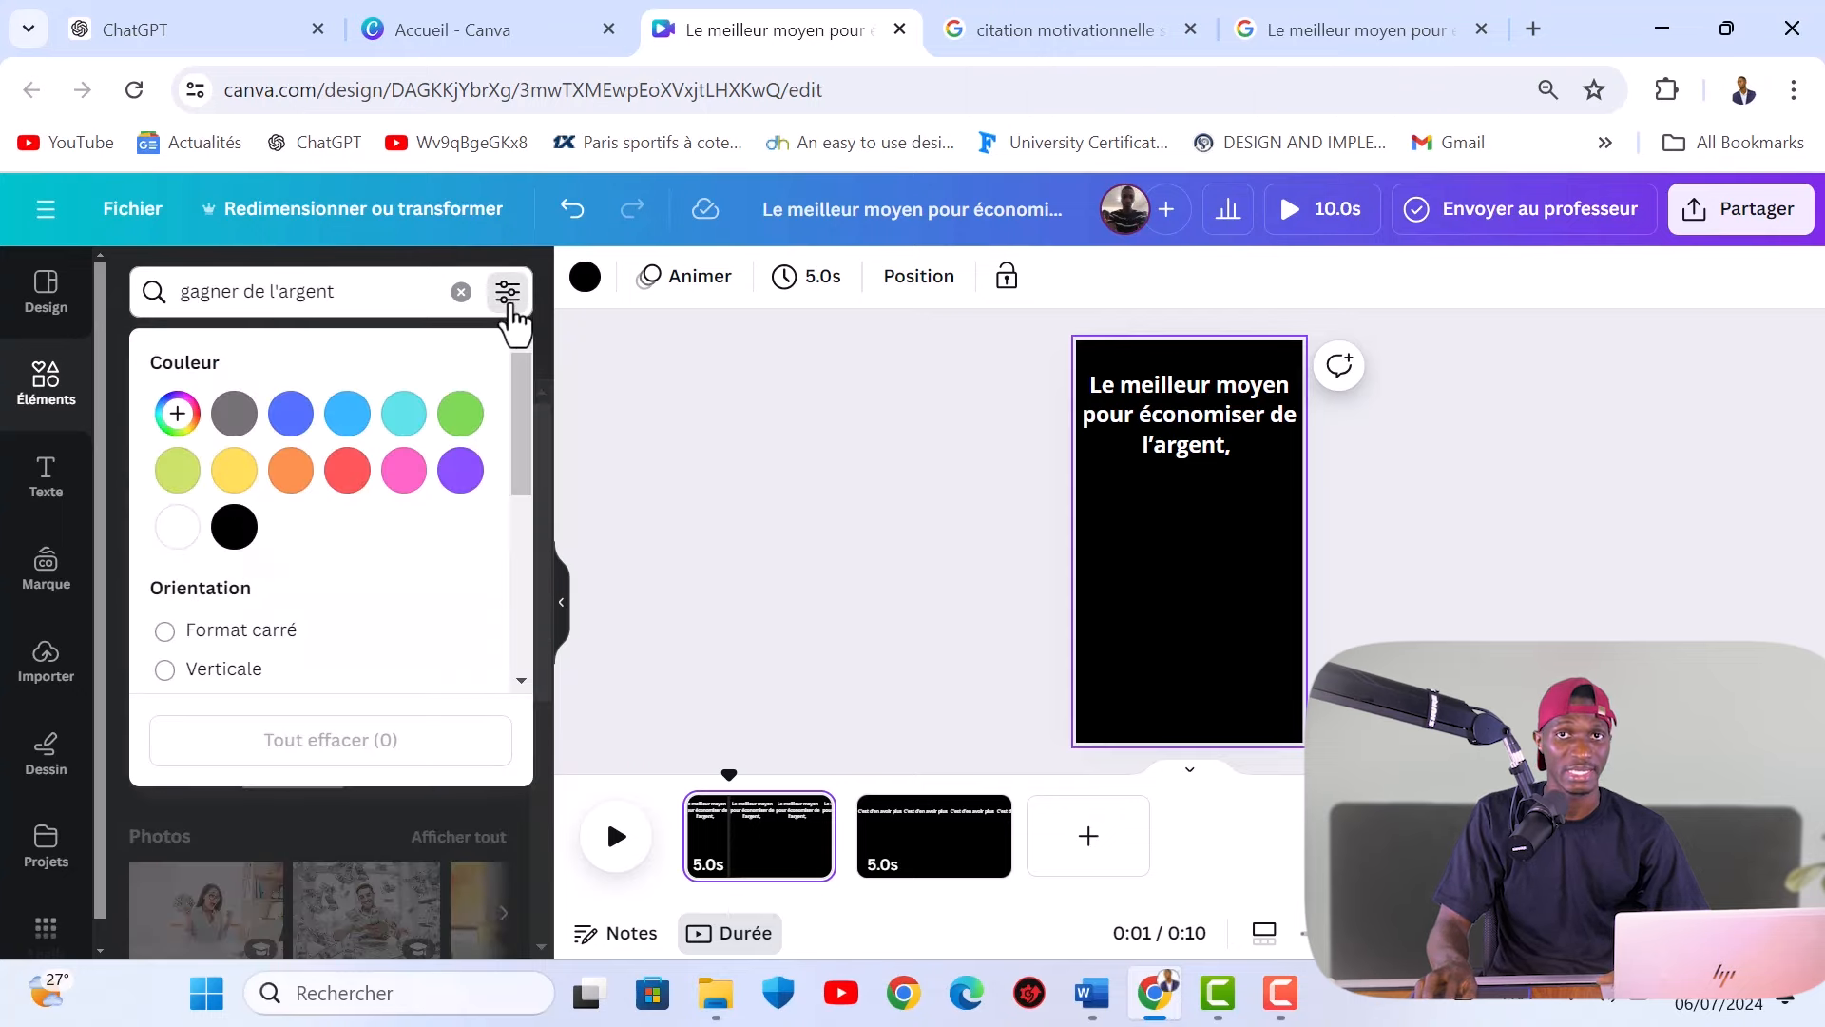
pyautogui.scroll(-5, 446, 451)
pyautogui.scroll(1, 384, 546)
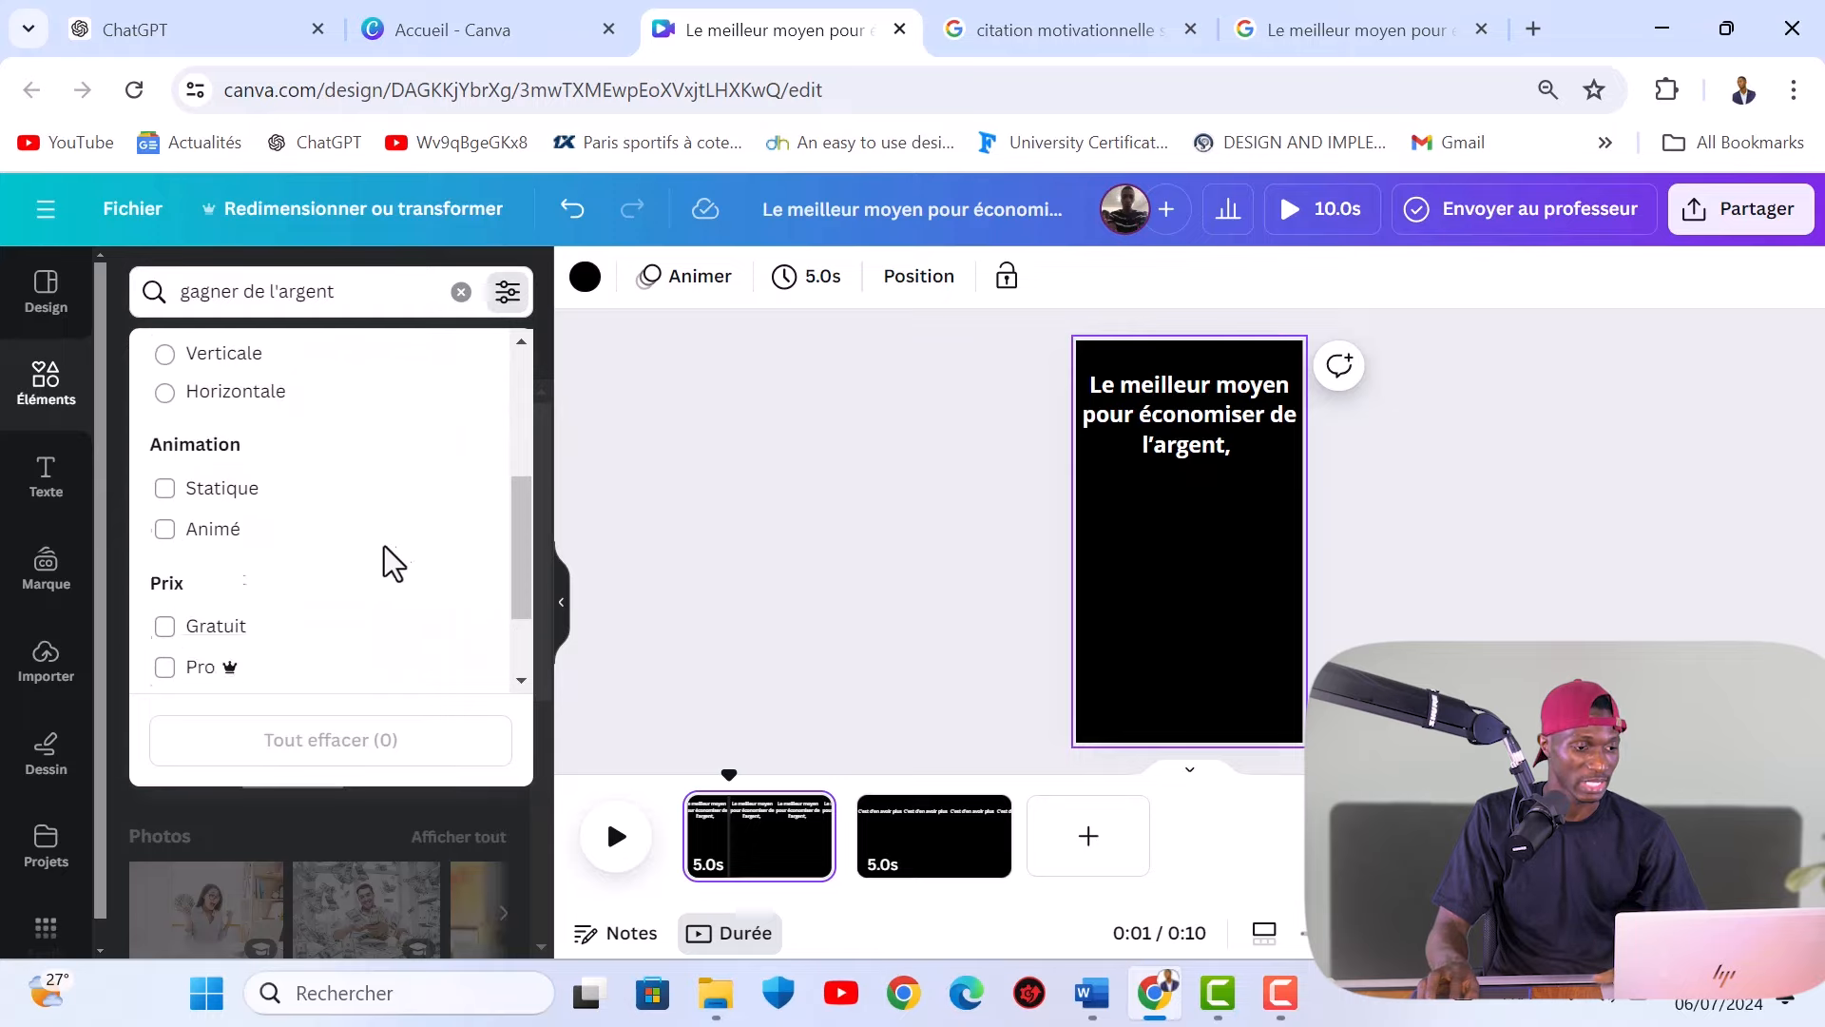
pyautogui.scroll(-1, 169, 404)
pyautogui.click(164, 402)
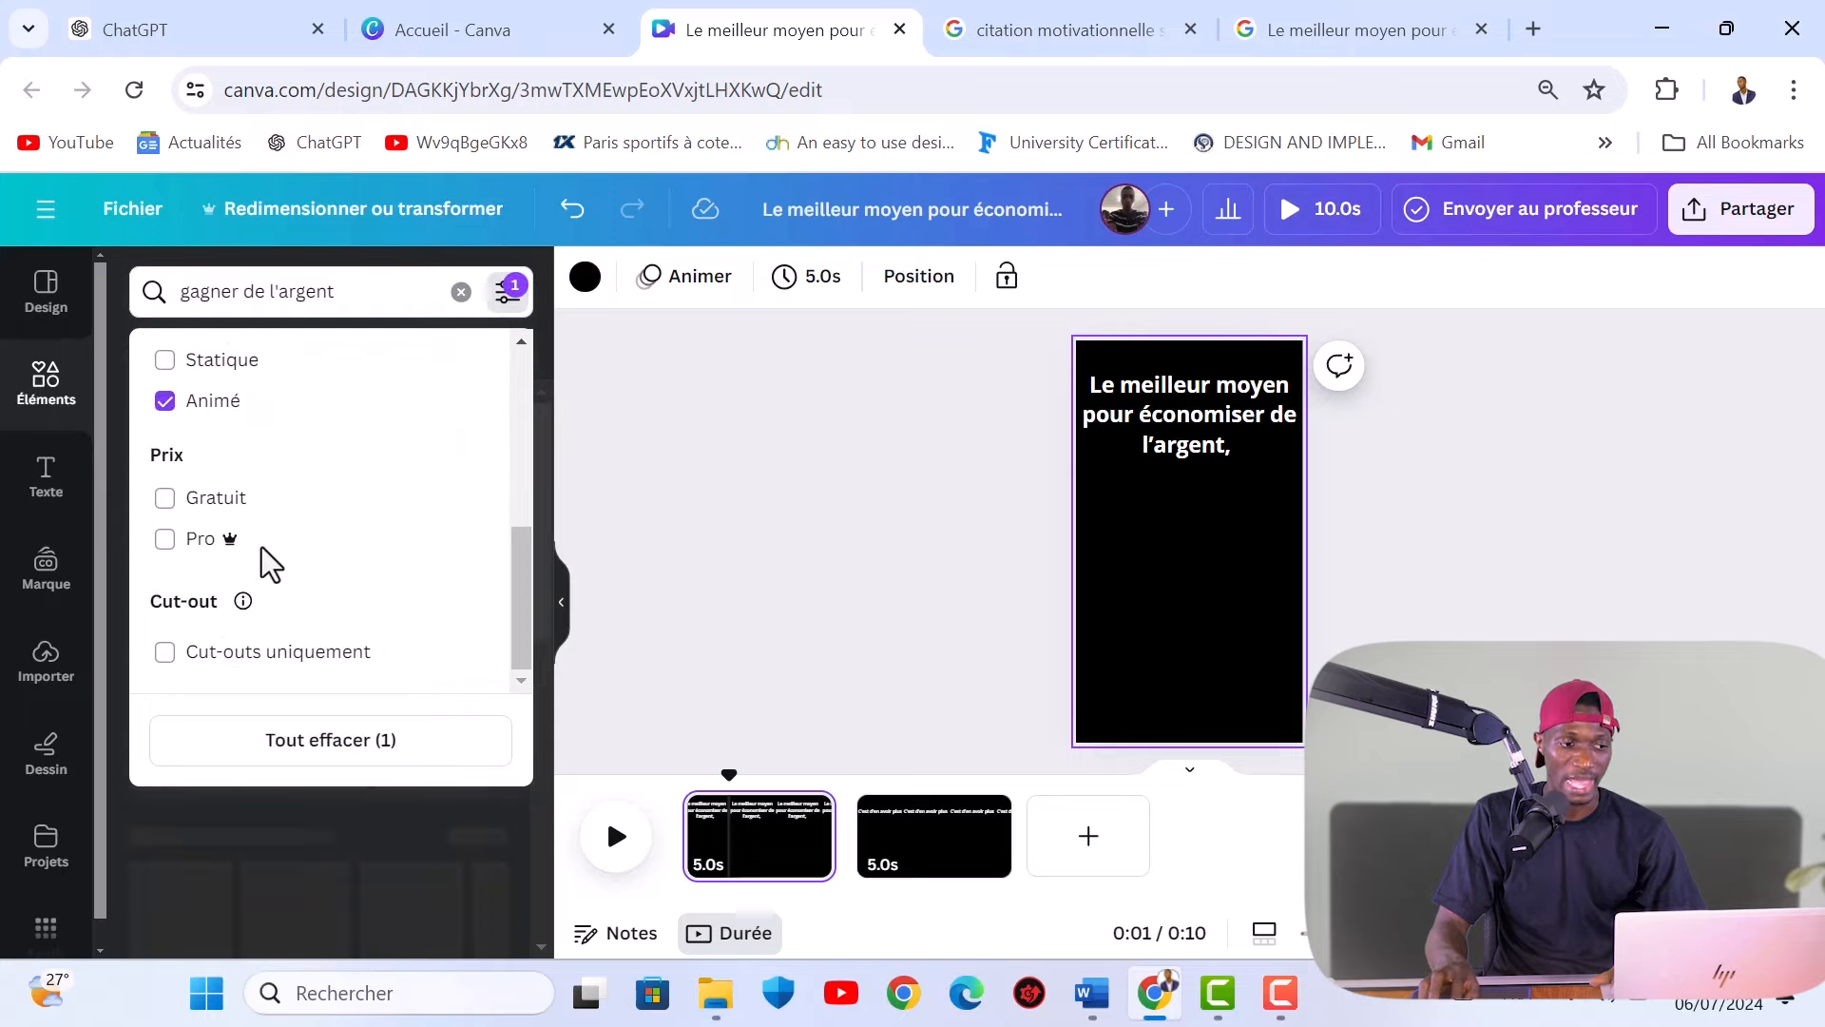
pyautogui.click(509, 306)
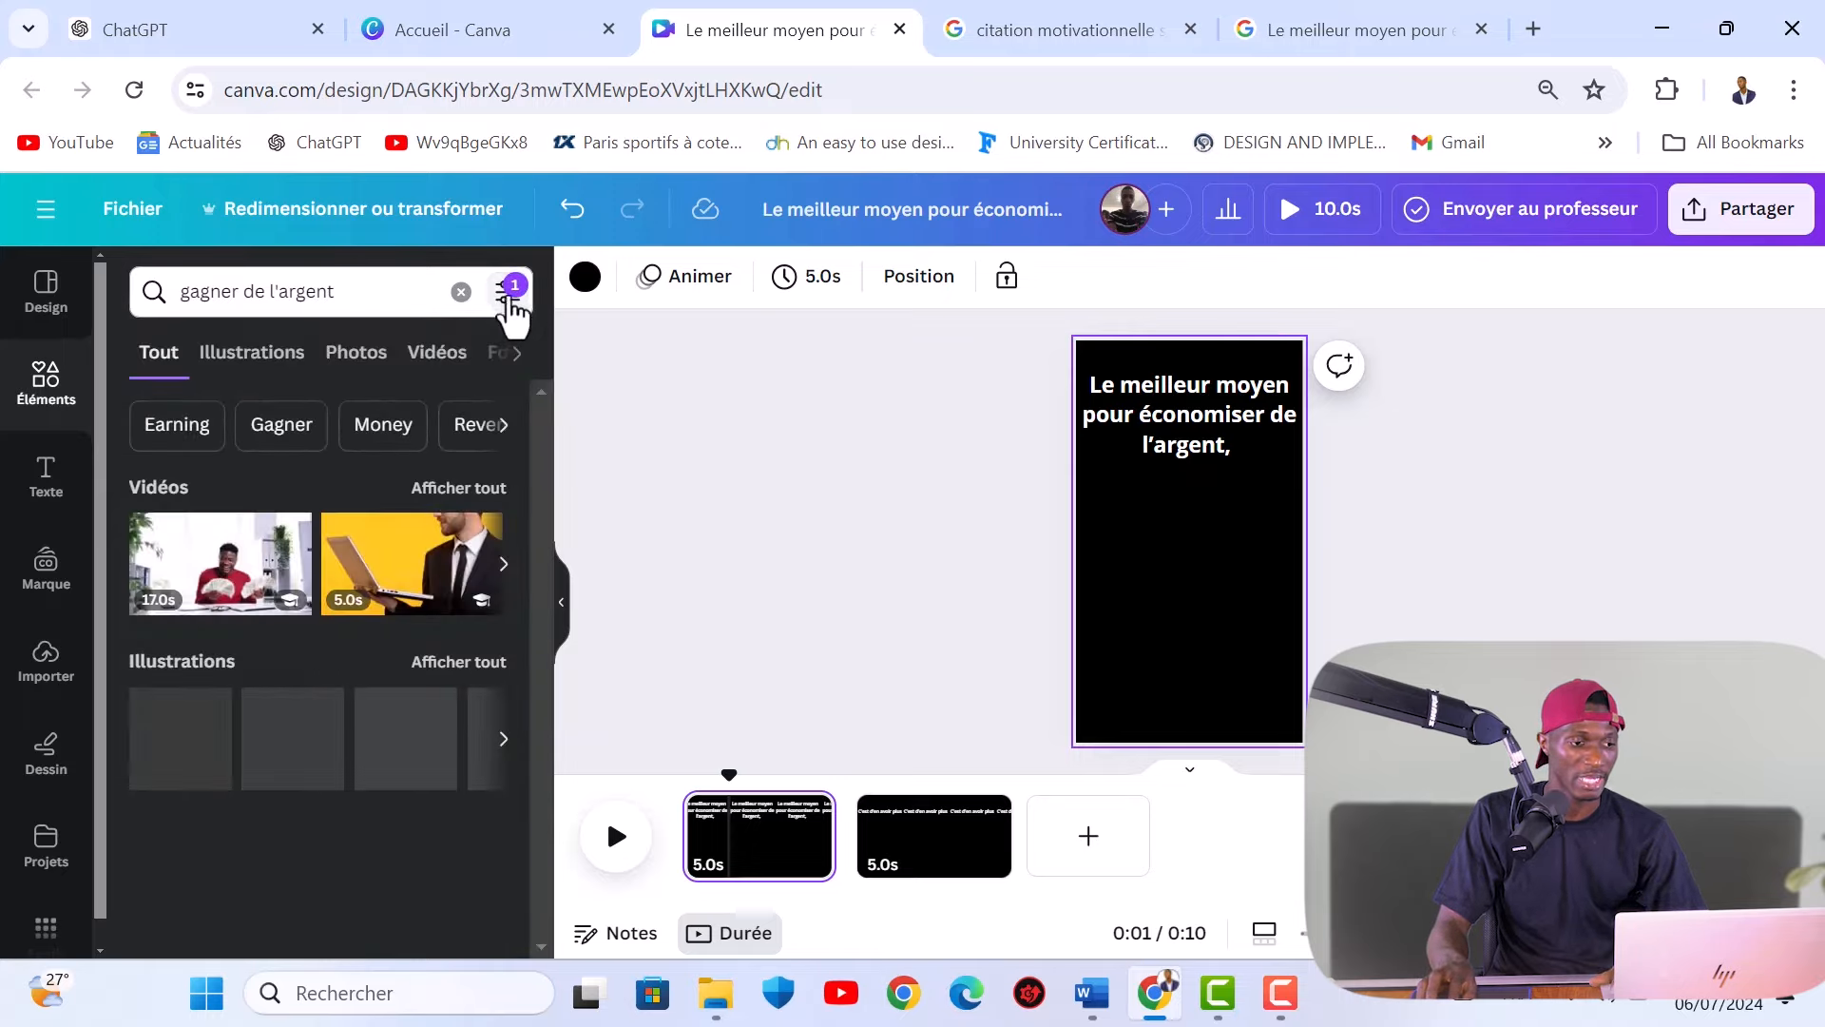
# Step: Add the animated illustration of a man running with money to the first page and enlarge it to the page width below the text
pyautogui.click(459, 663)
pyautogui.moveTo(550, 604); pyautogui.dragTo(565, 489)
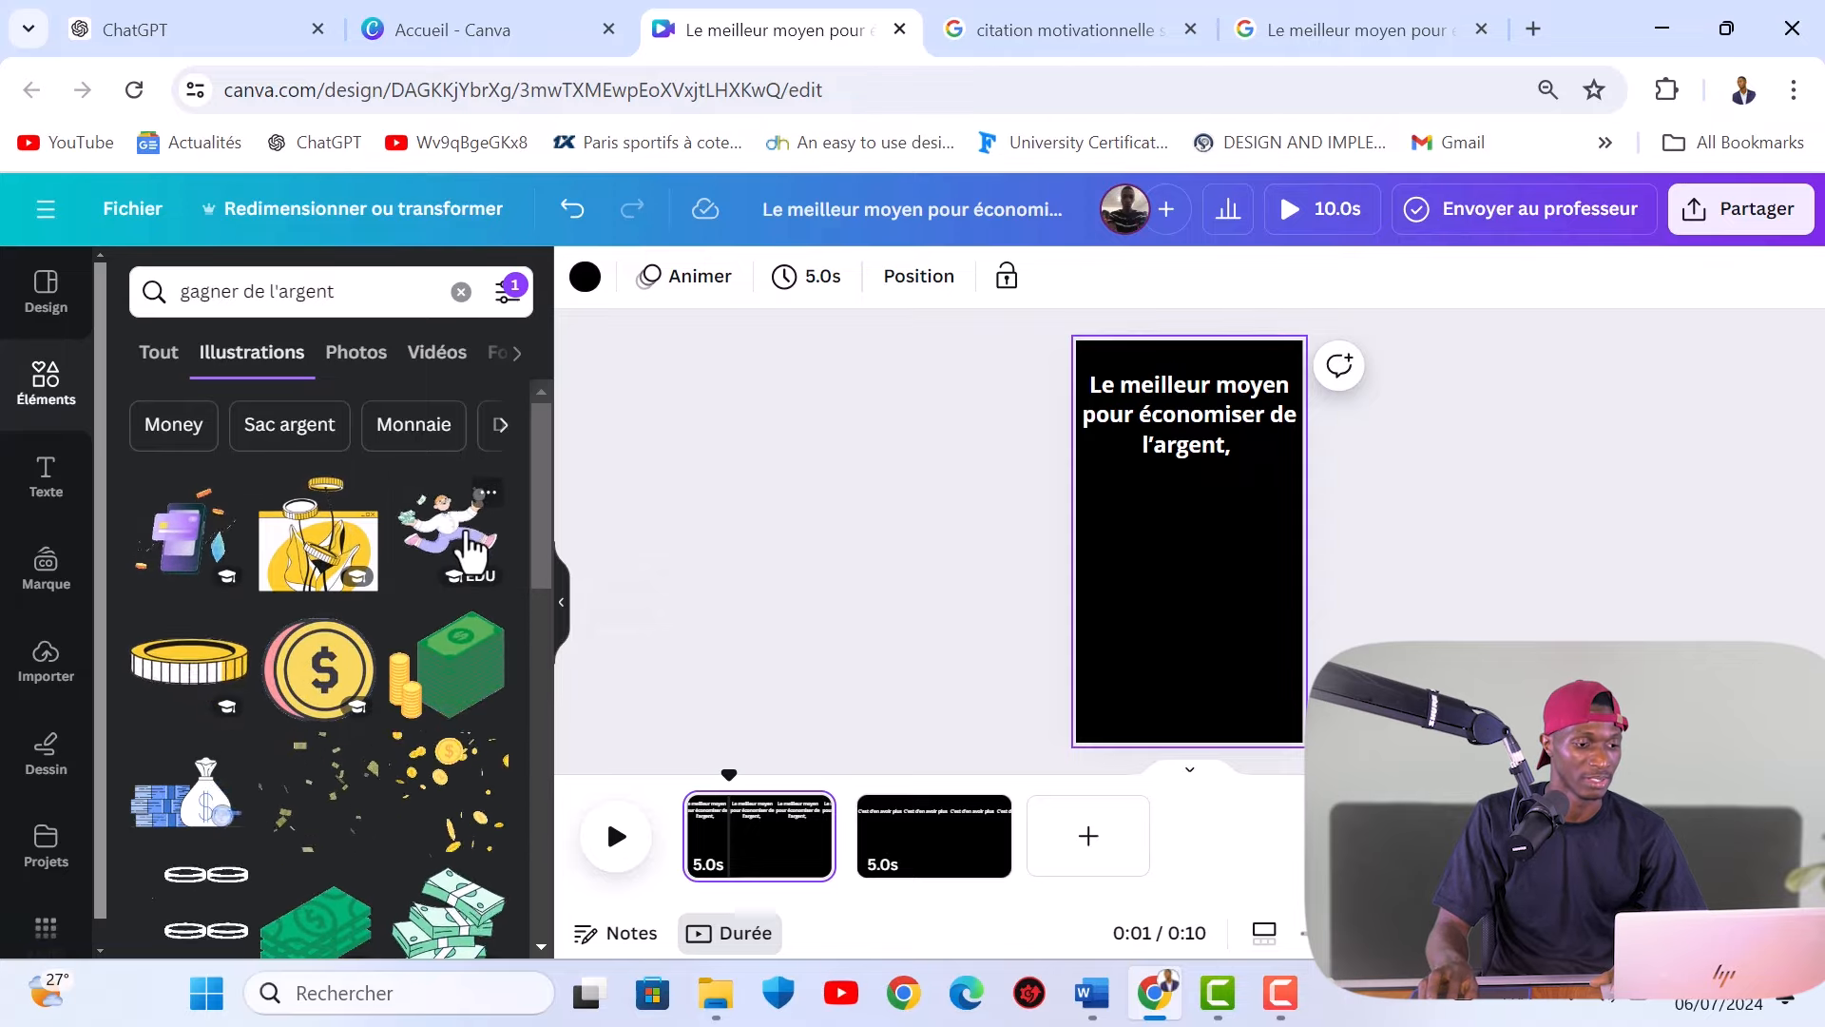
pyautogui.click(451, 544)
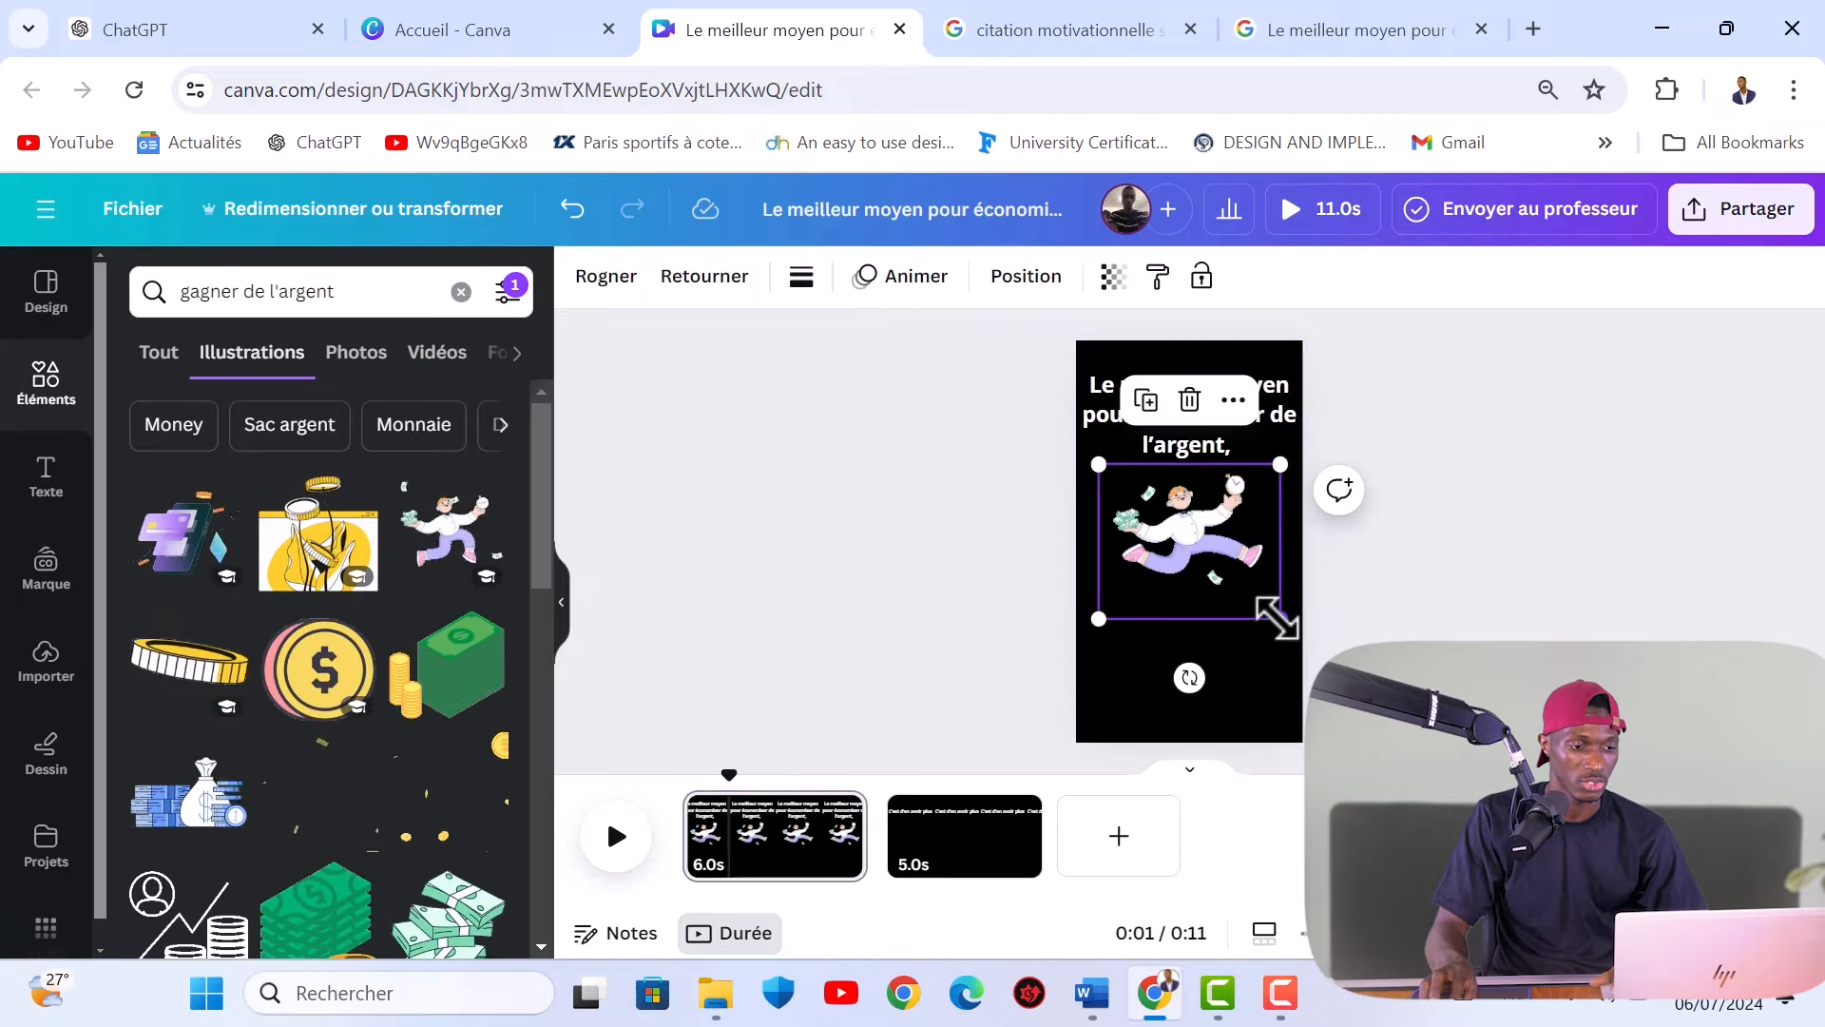
pyautogui.moveTo(1283, 624); pyautogui.dragTo(1330, 662)
pyautogui.moveTo(1250, 586); pyautogui.dragTo(1235, 602)
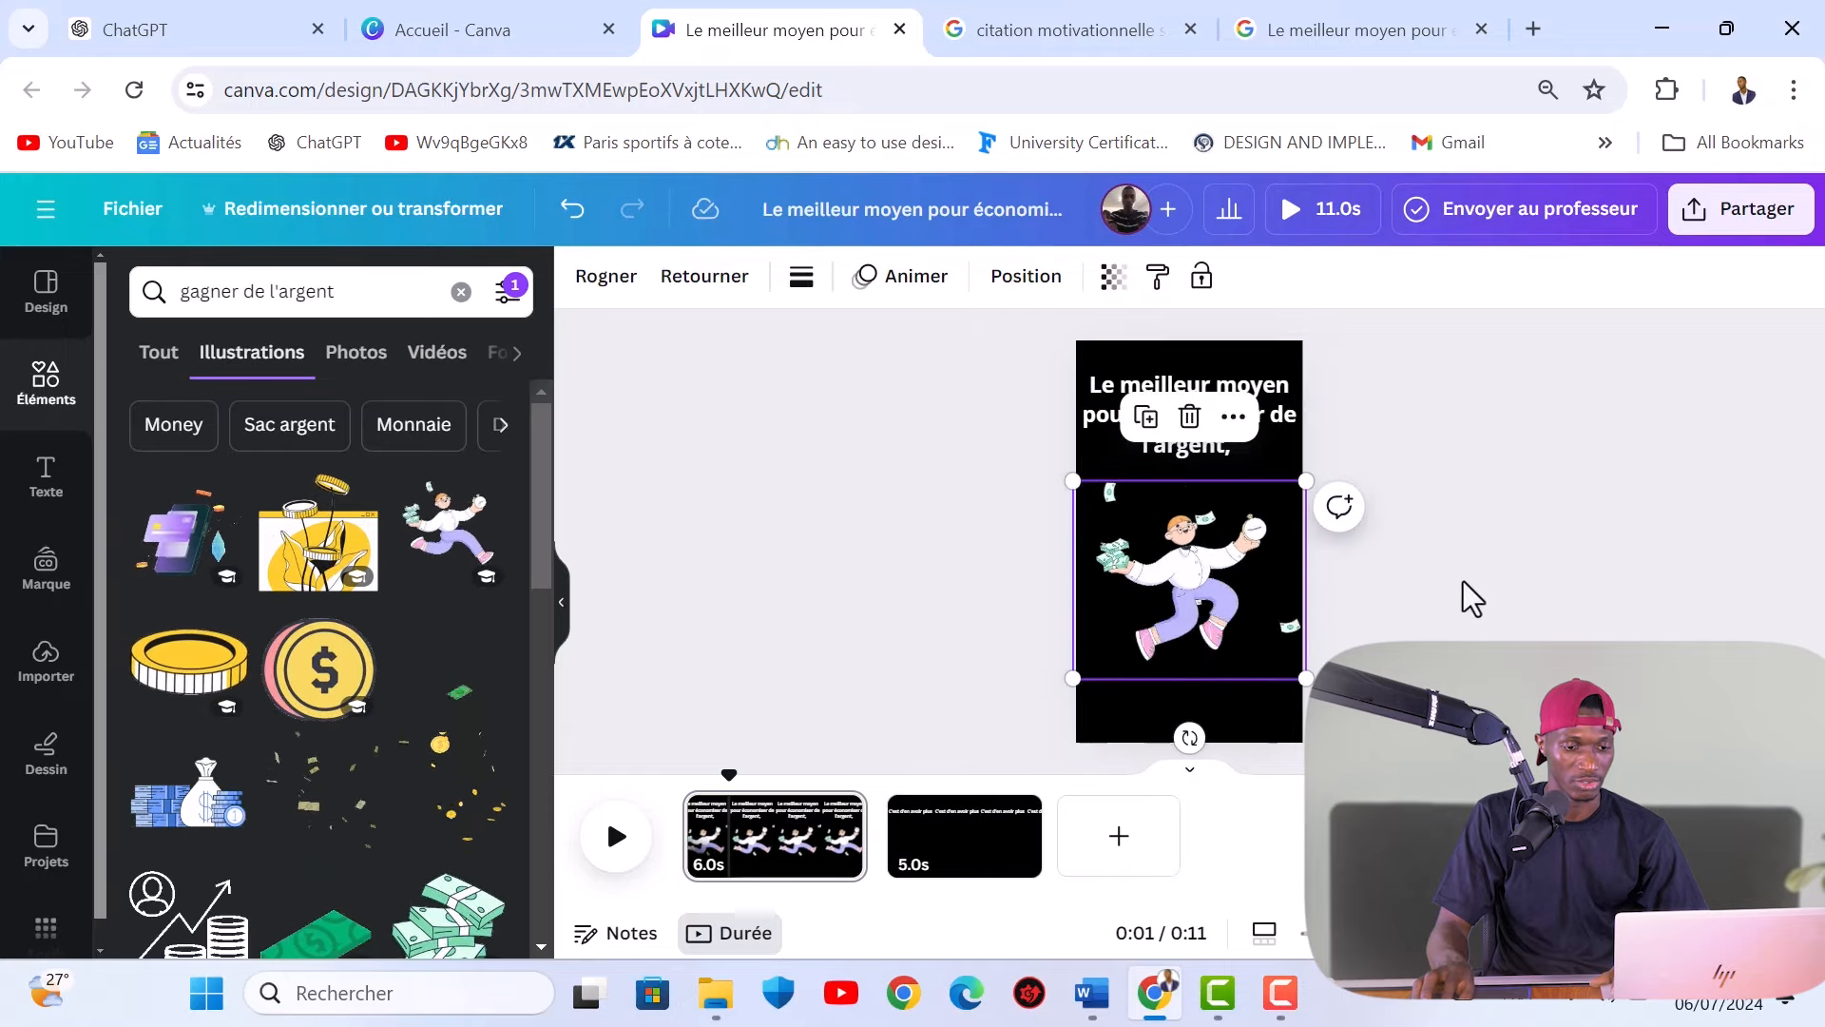
pyautogui.click(1462, 580)
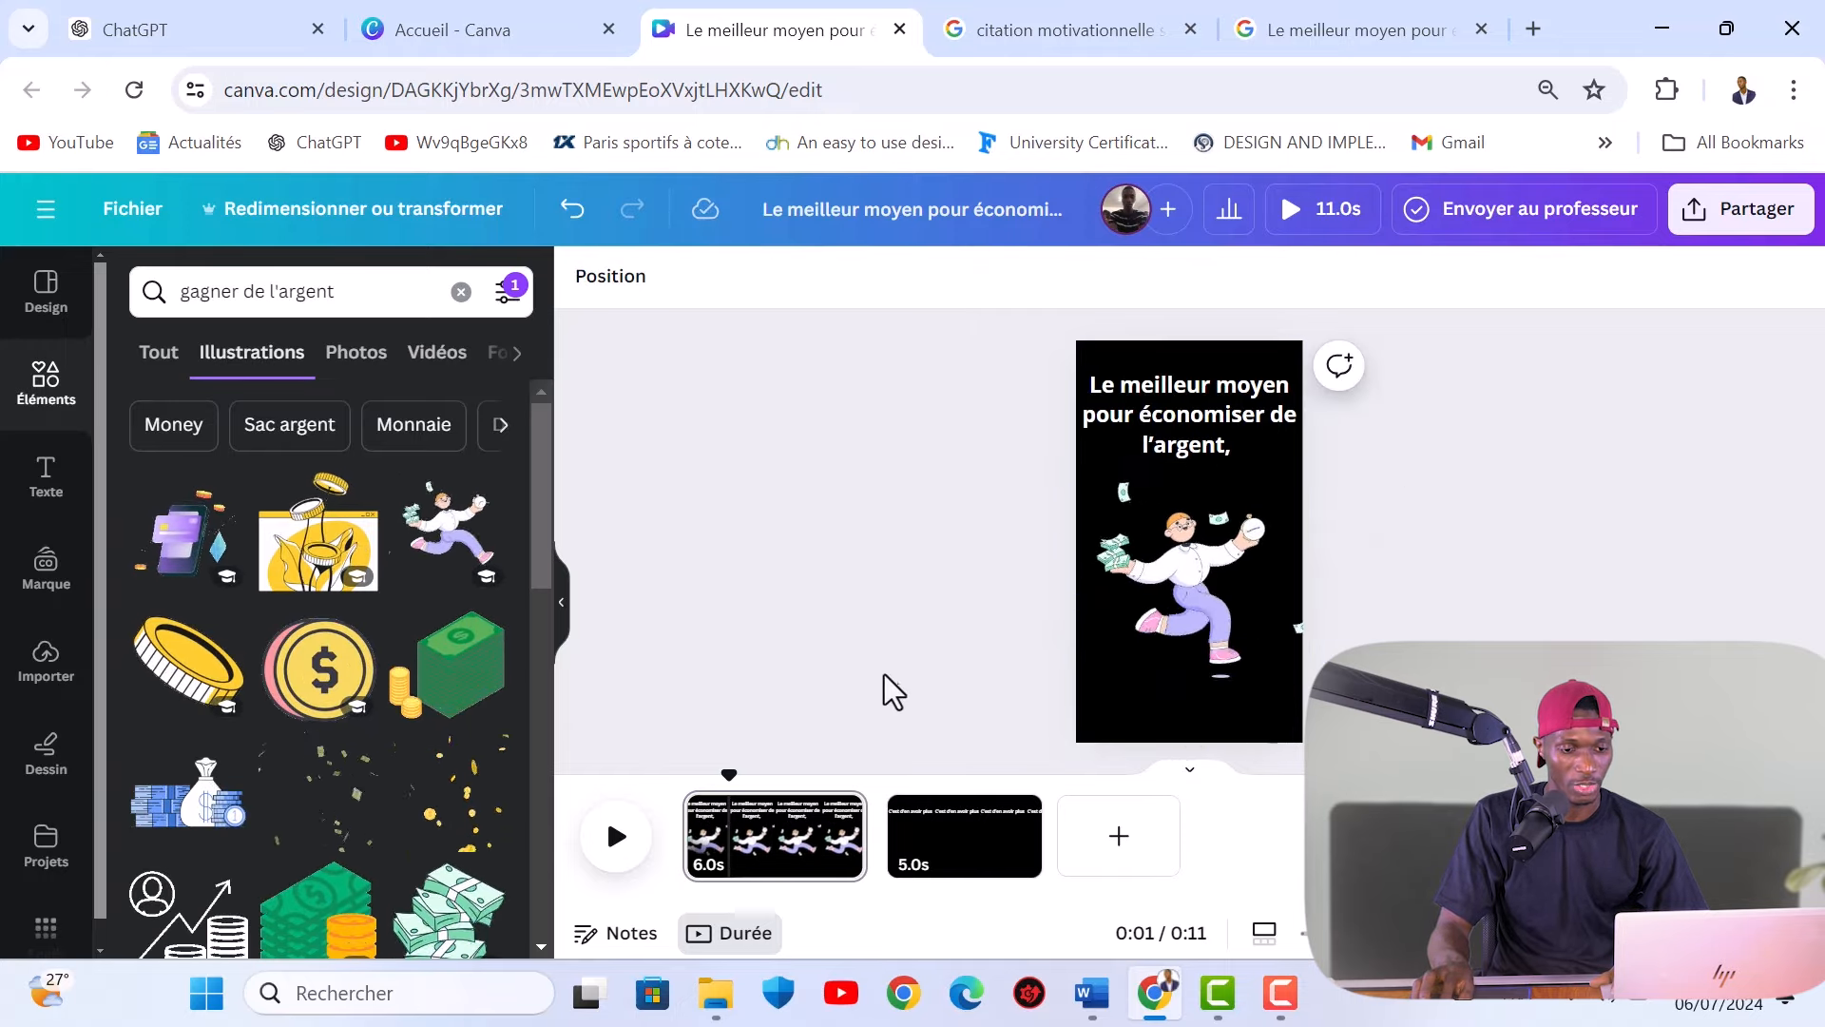
pyautogui.click(965, 860)
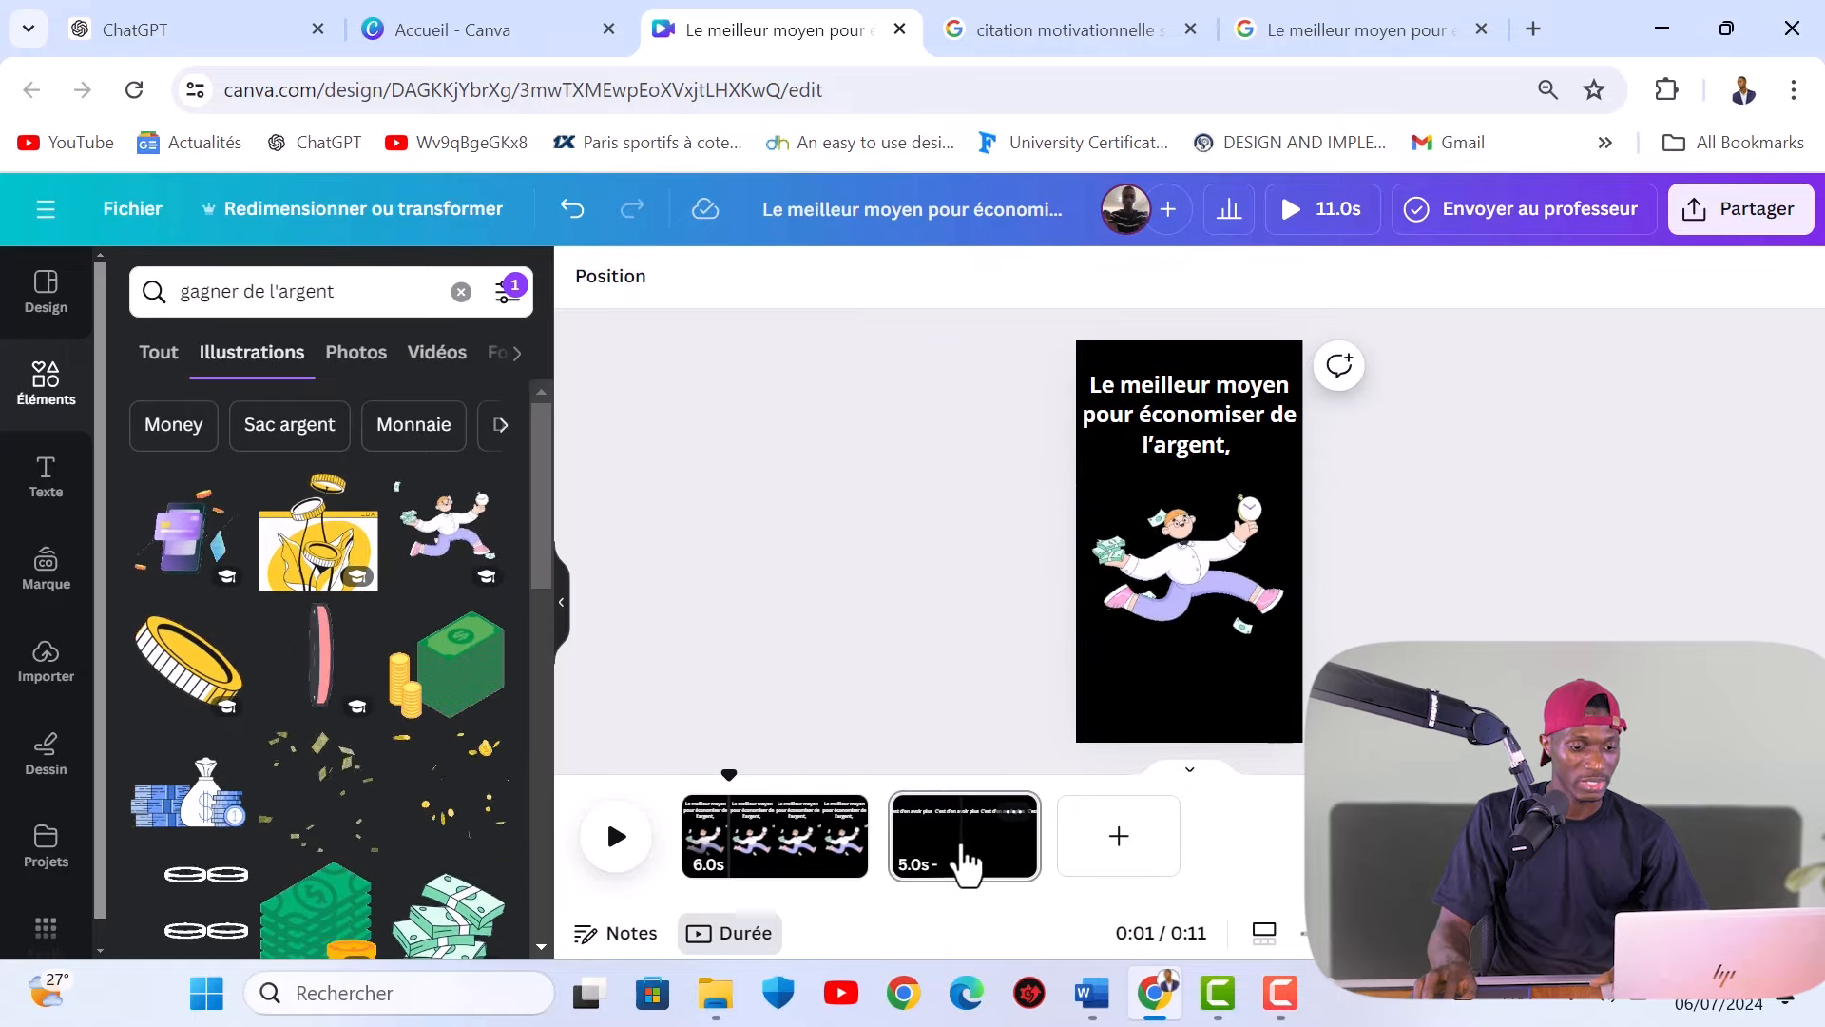
pyautogui.click(756, 853)
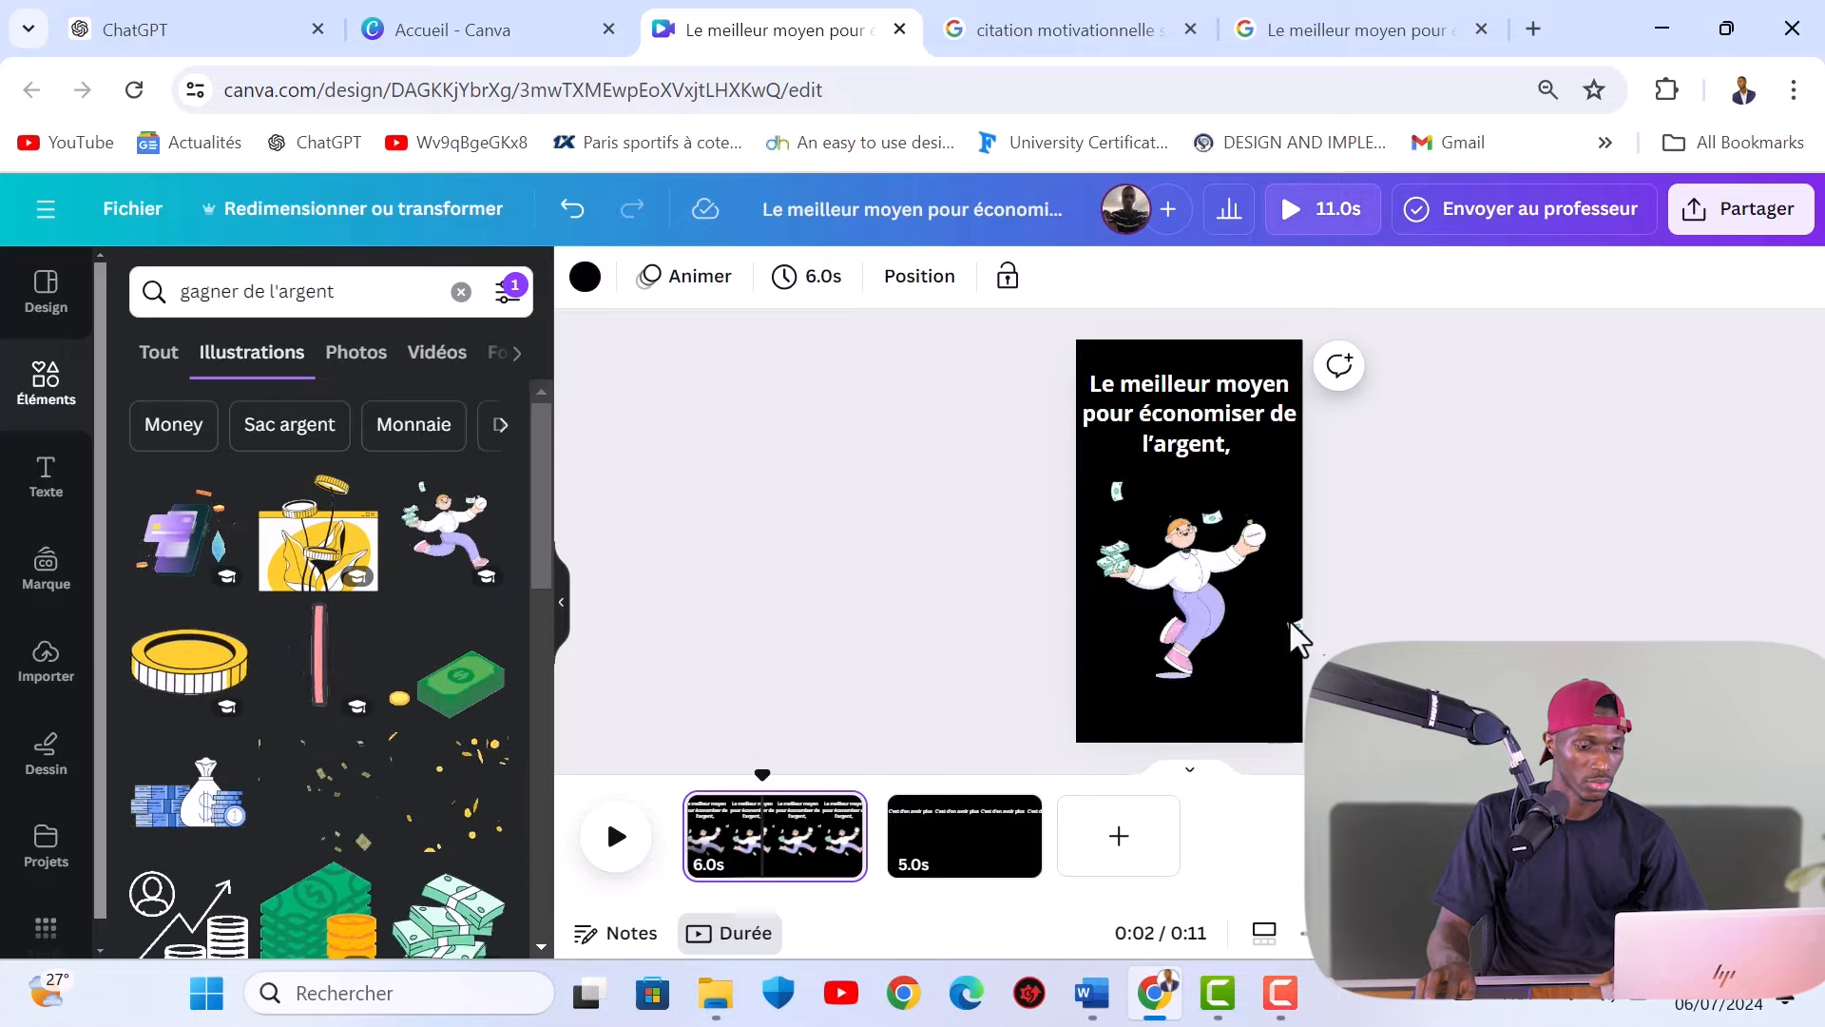
pyautogui.scroll(-3, 435, 672)
pyautogui.scroll(3, 435, 672)
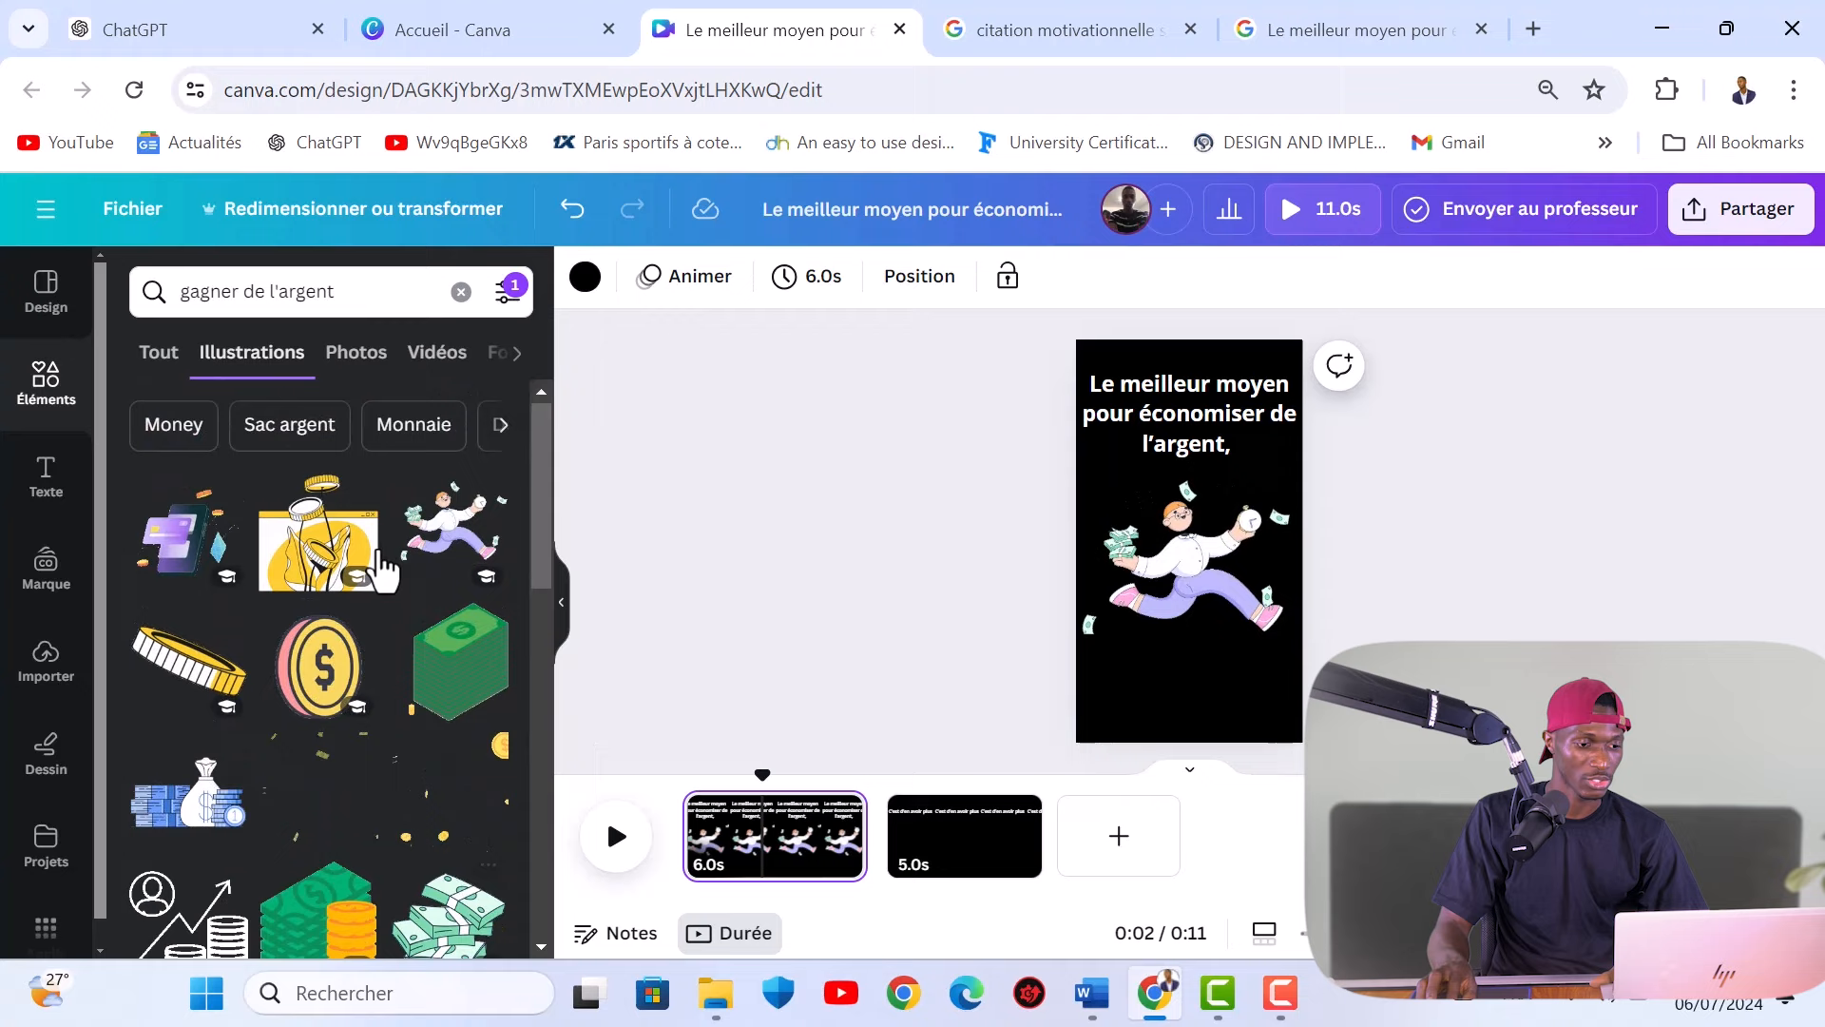
# Step: Search the elements for "texture" and add the black texture with the orange-red light streak to the first page
pyautogui.click(460, 293)
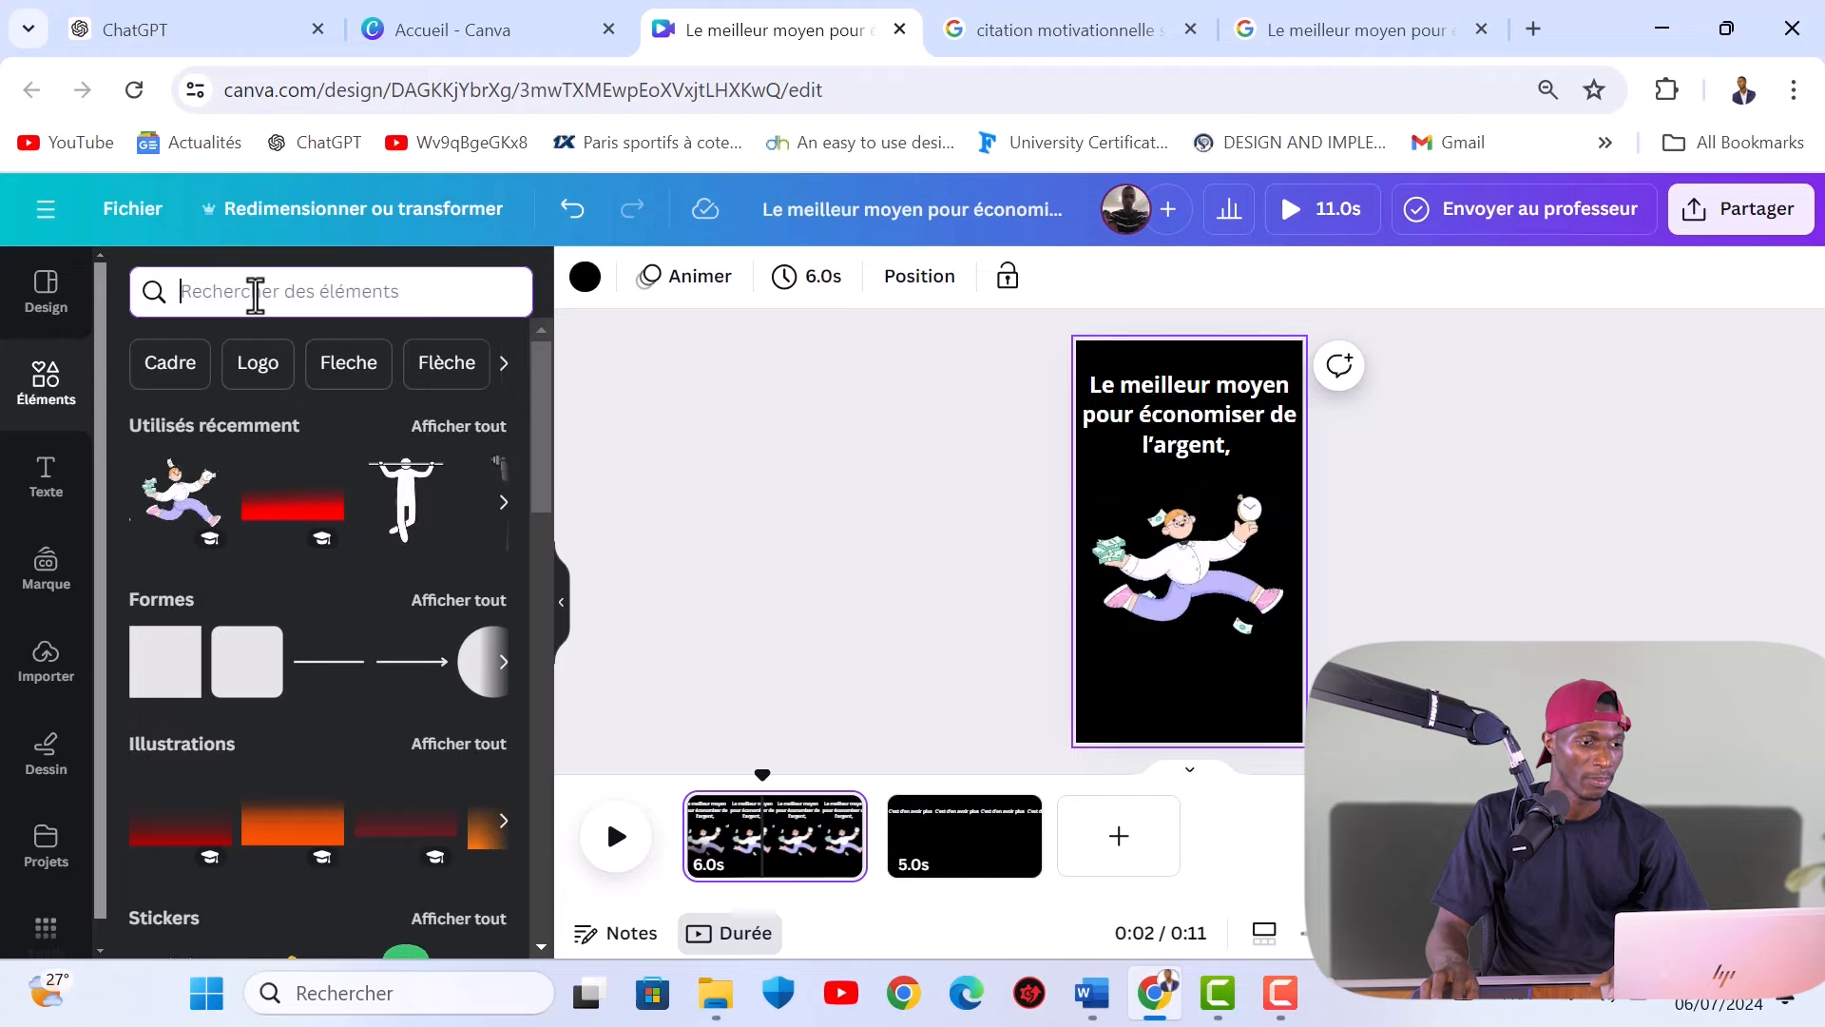
pyautogui.write('text')
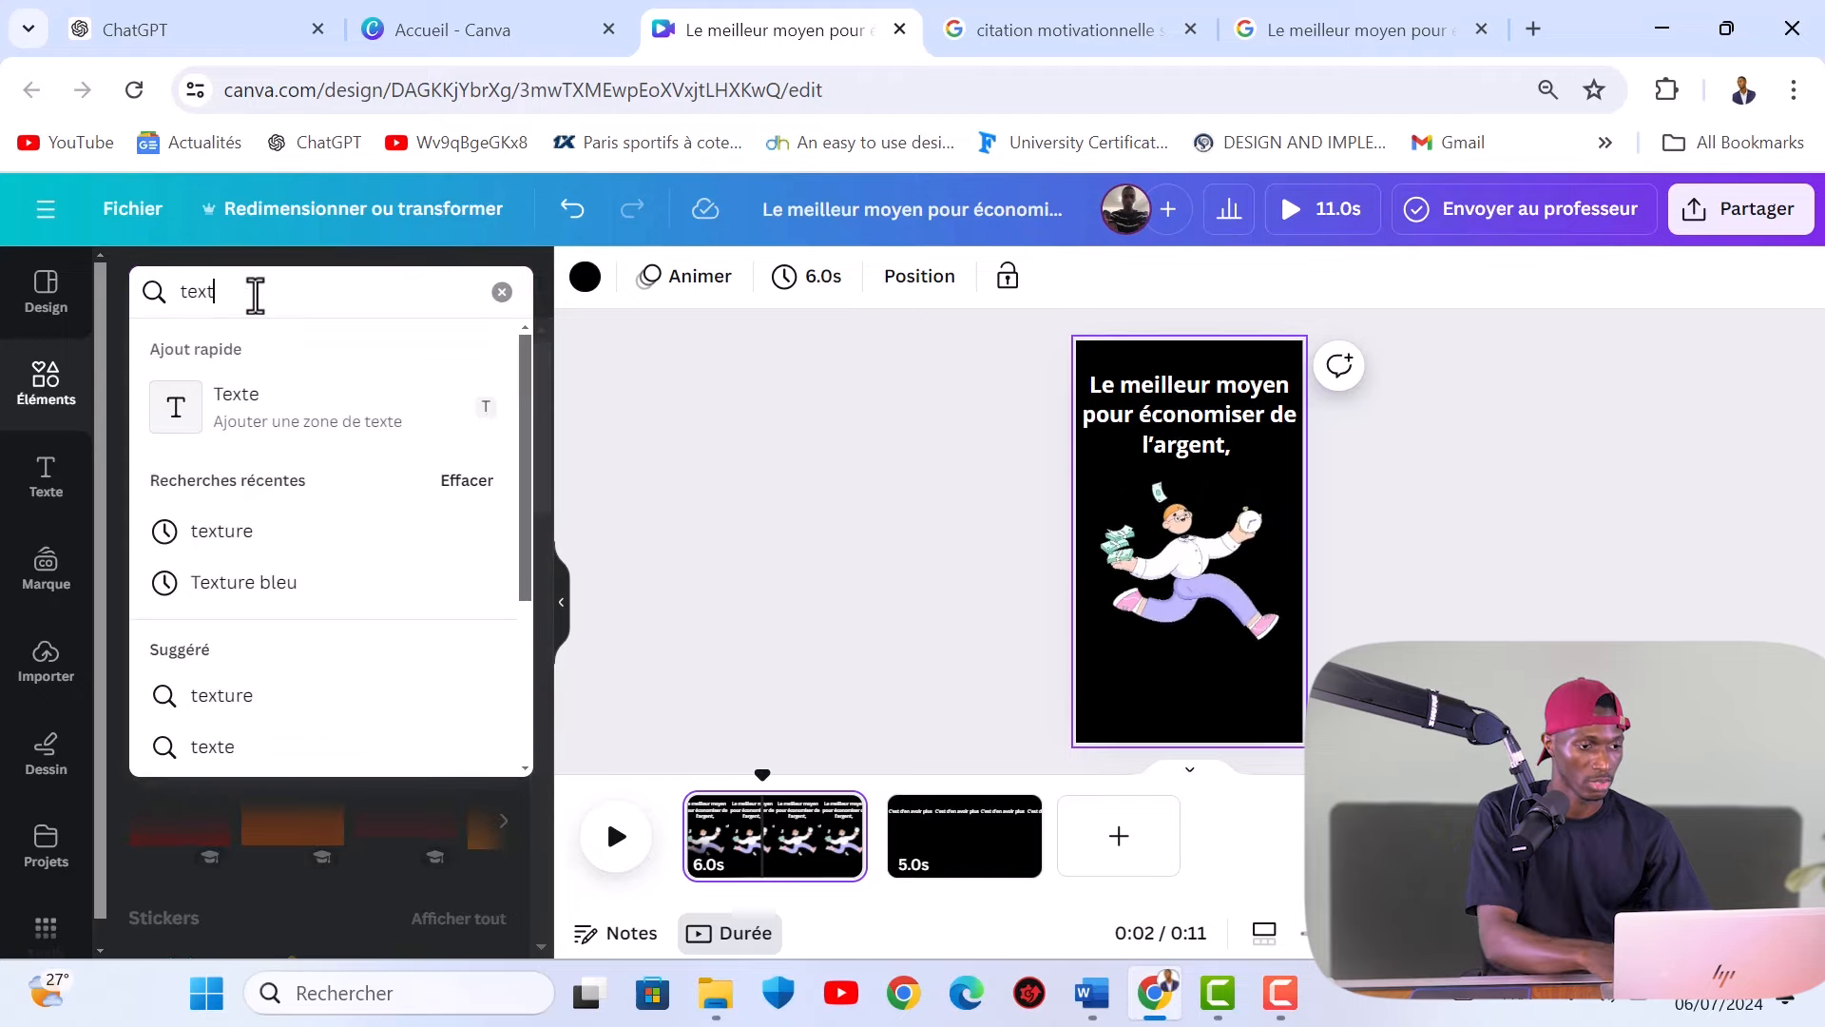
pyautogui.click(244, 531)
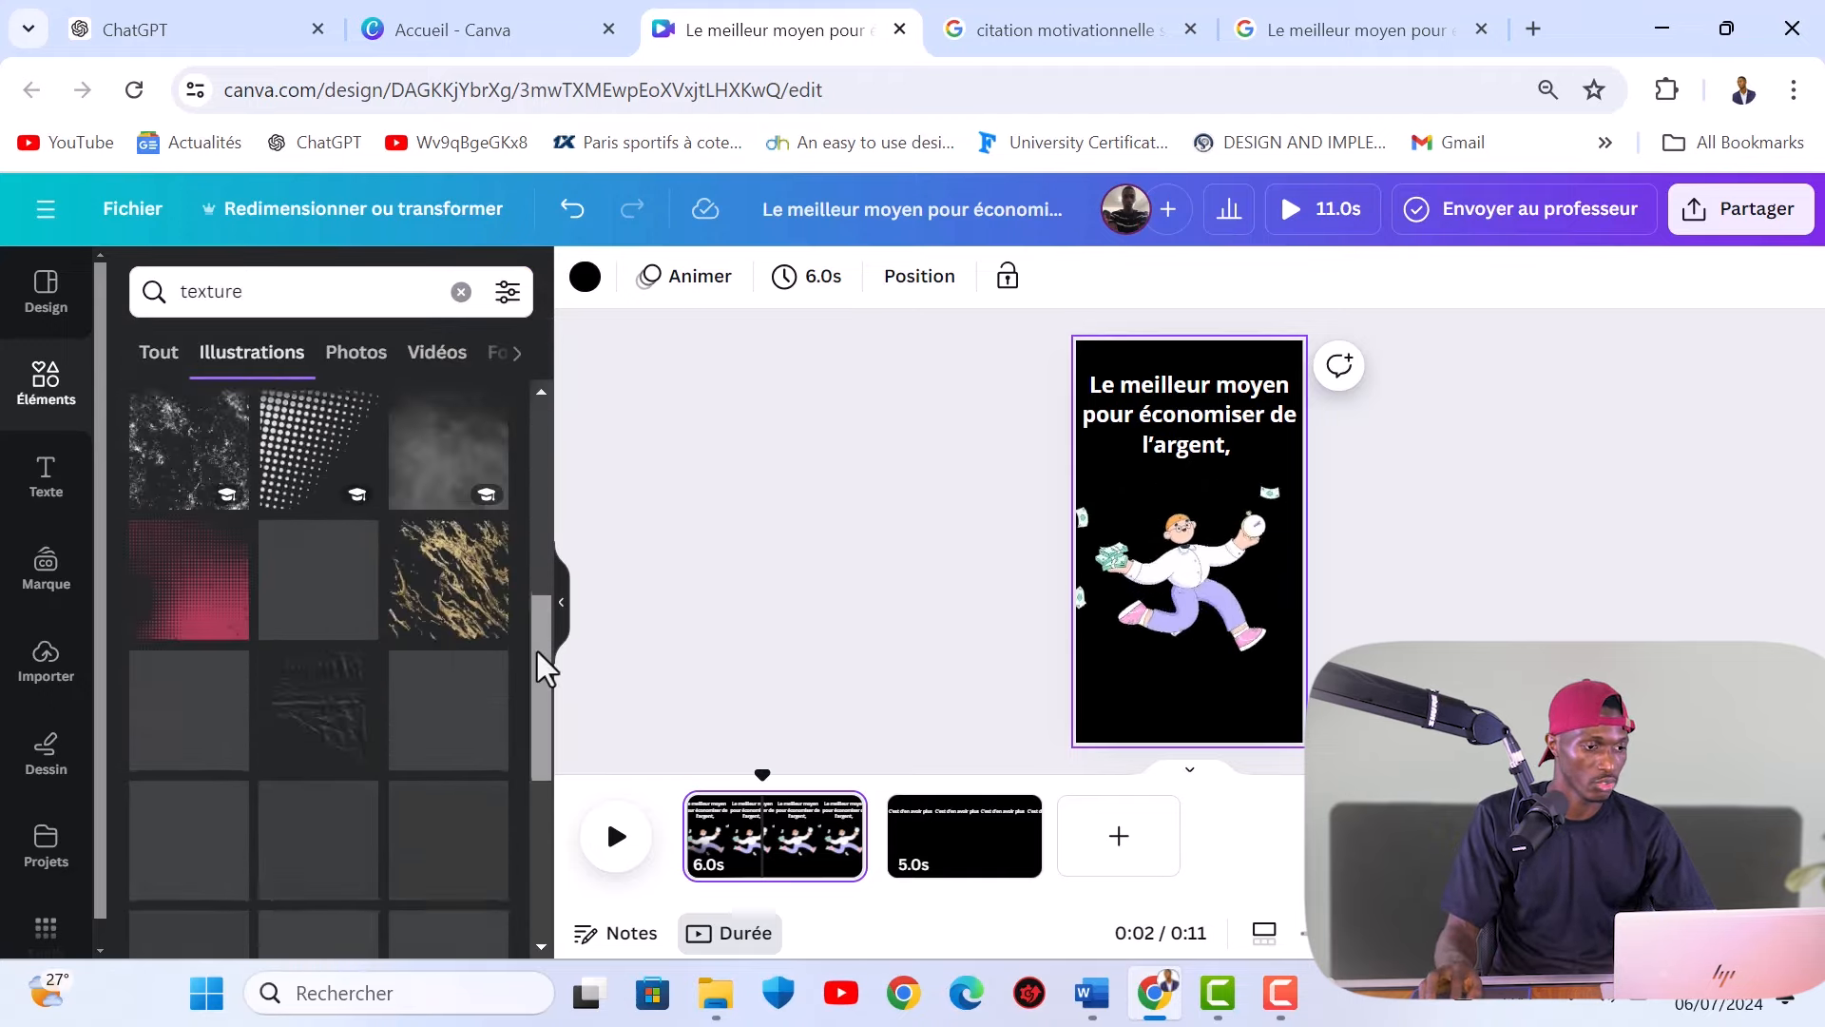
pyautogui.moveTo(538, 652); pyautogui.dragTo(576, 673)
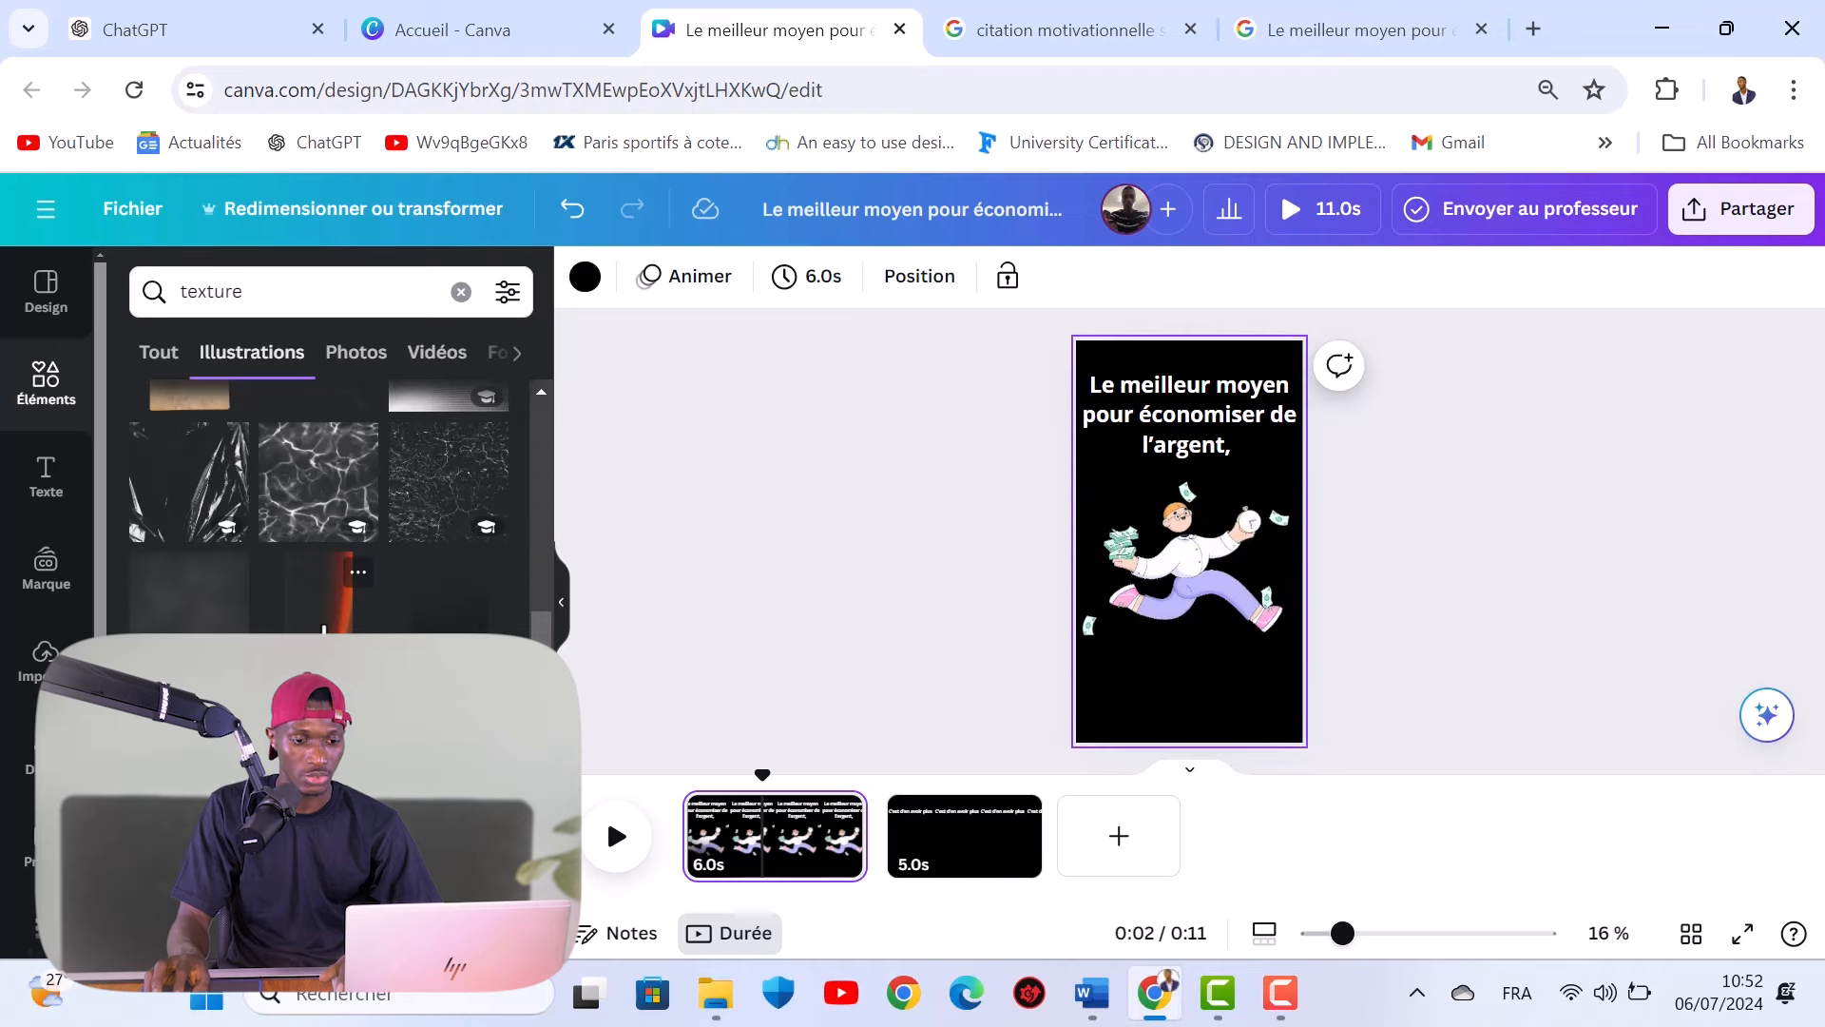
pyautogui.click(319, 609)
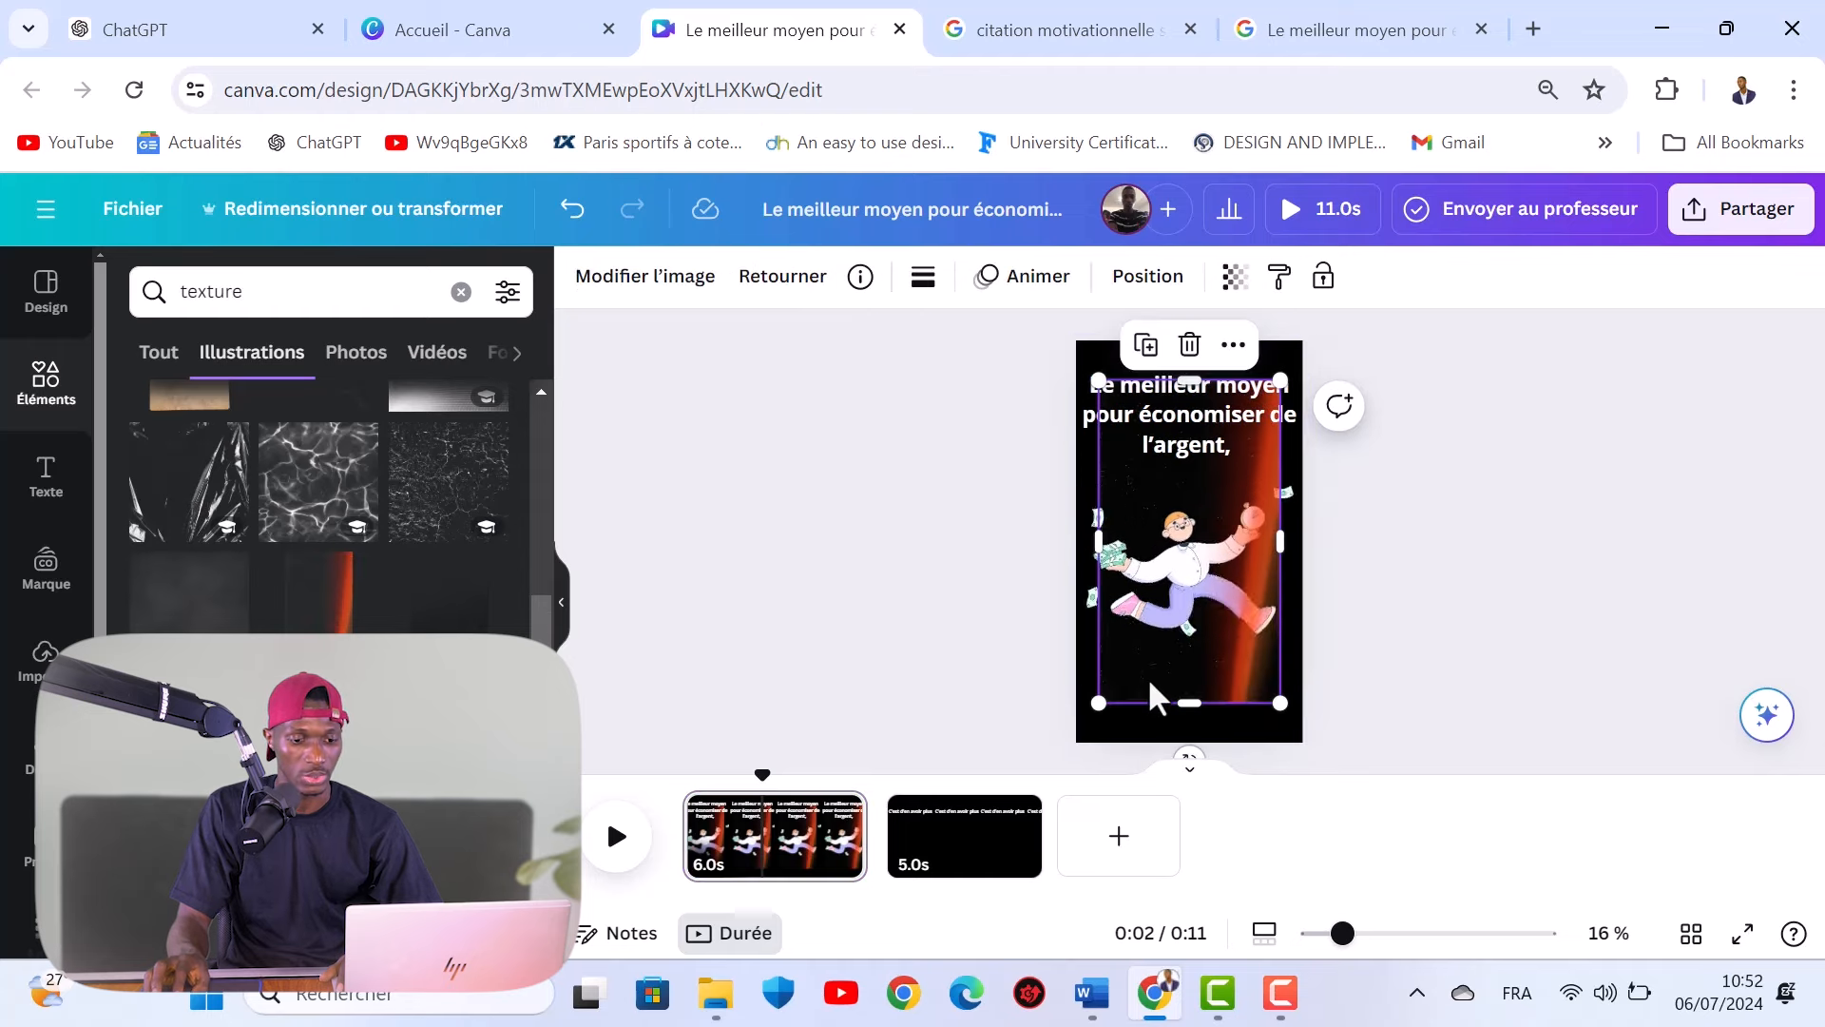
# Step: Enlarge the light-streak texture to cover the whole page and send it to the back
pyautogui.moveTo(1148, 677); pyautogui.dragTo(1167, 729)
pyautogui.rightClick(1267, 354)
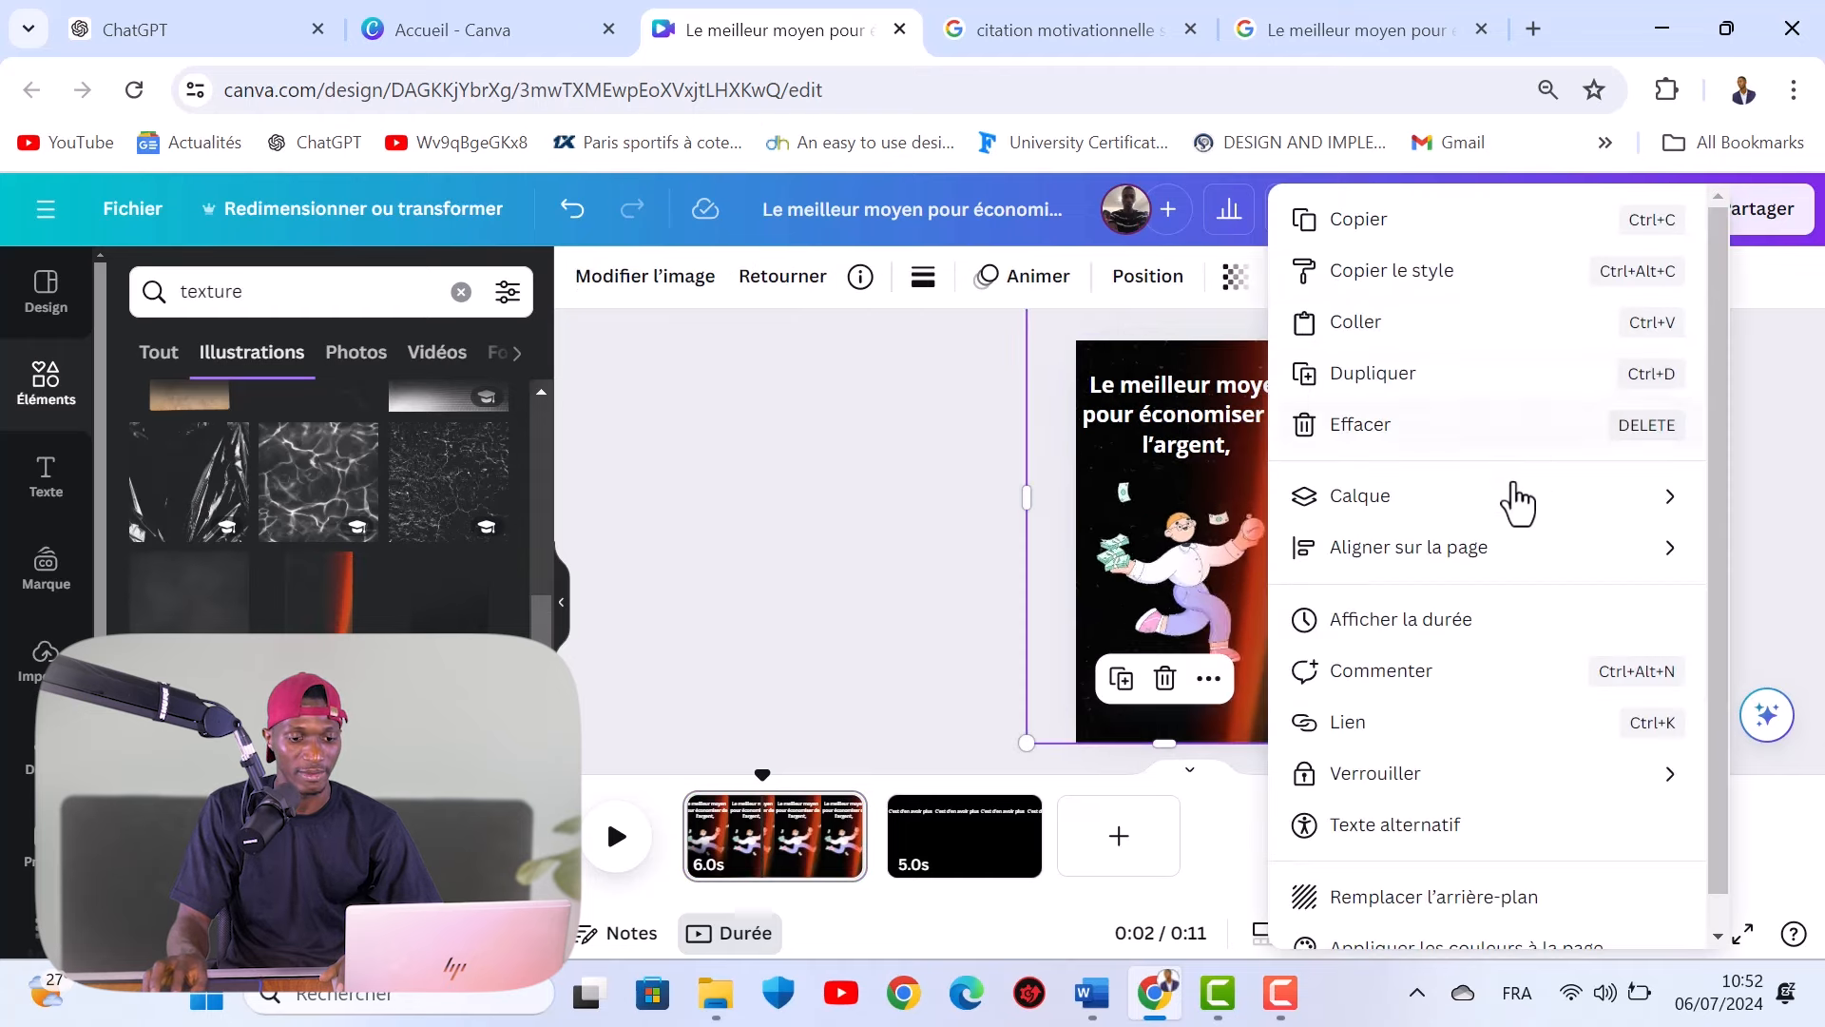
pyautogui.moveTo(1458, 509)
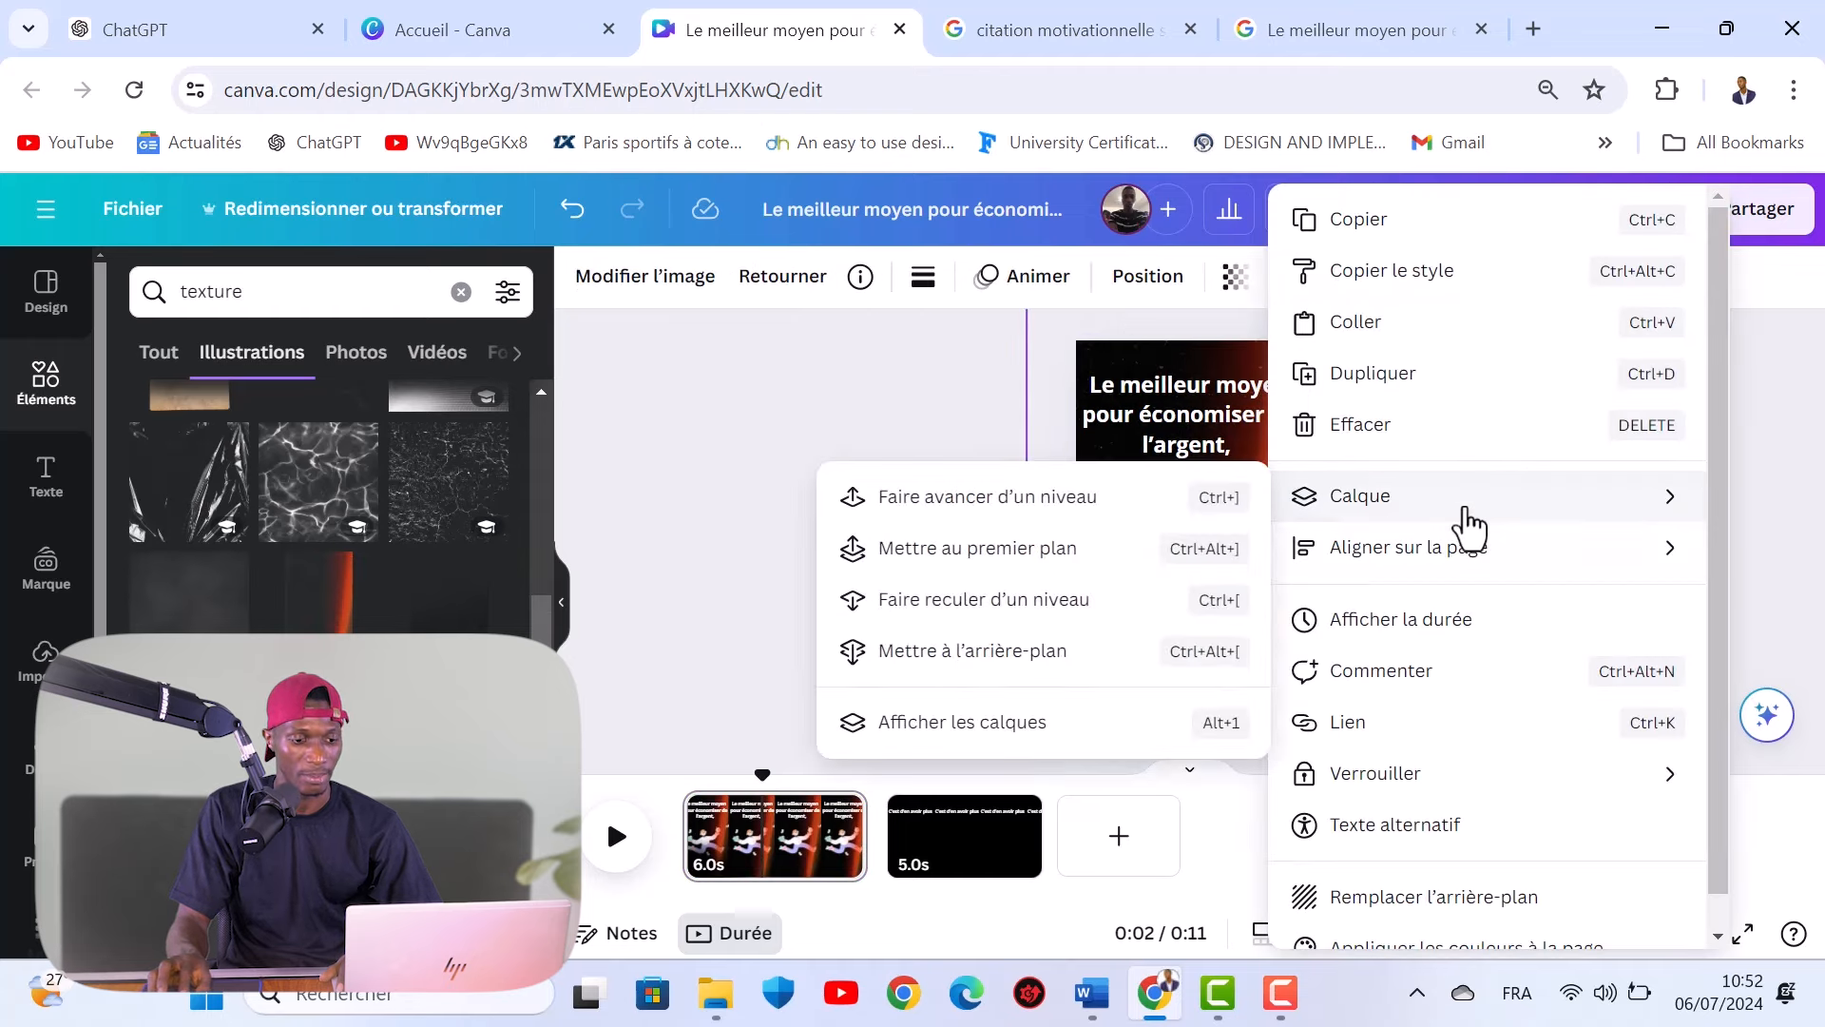
pyautogui.click(1022, 653)
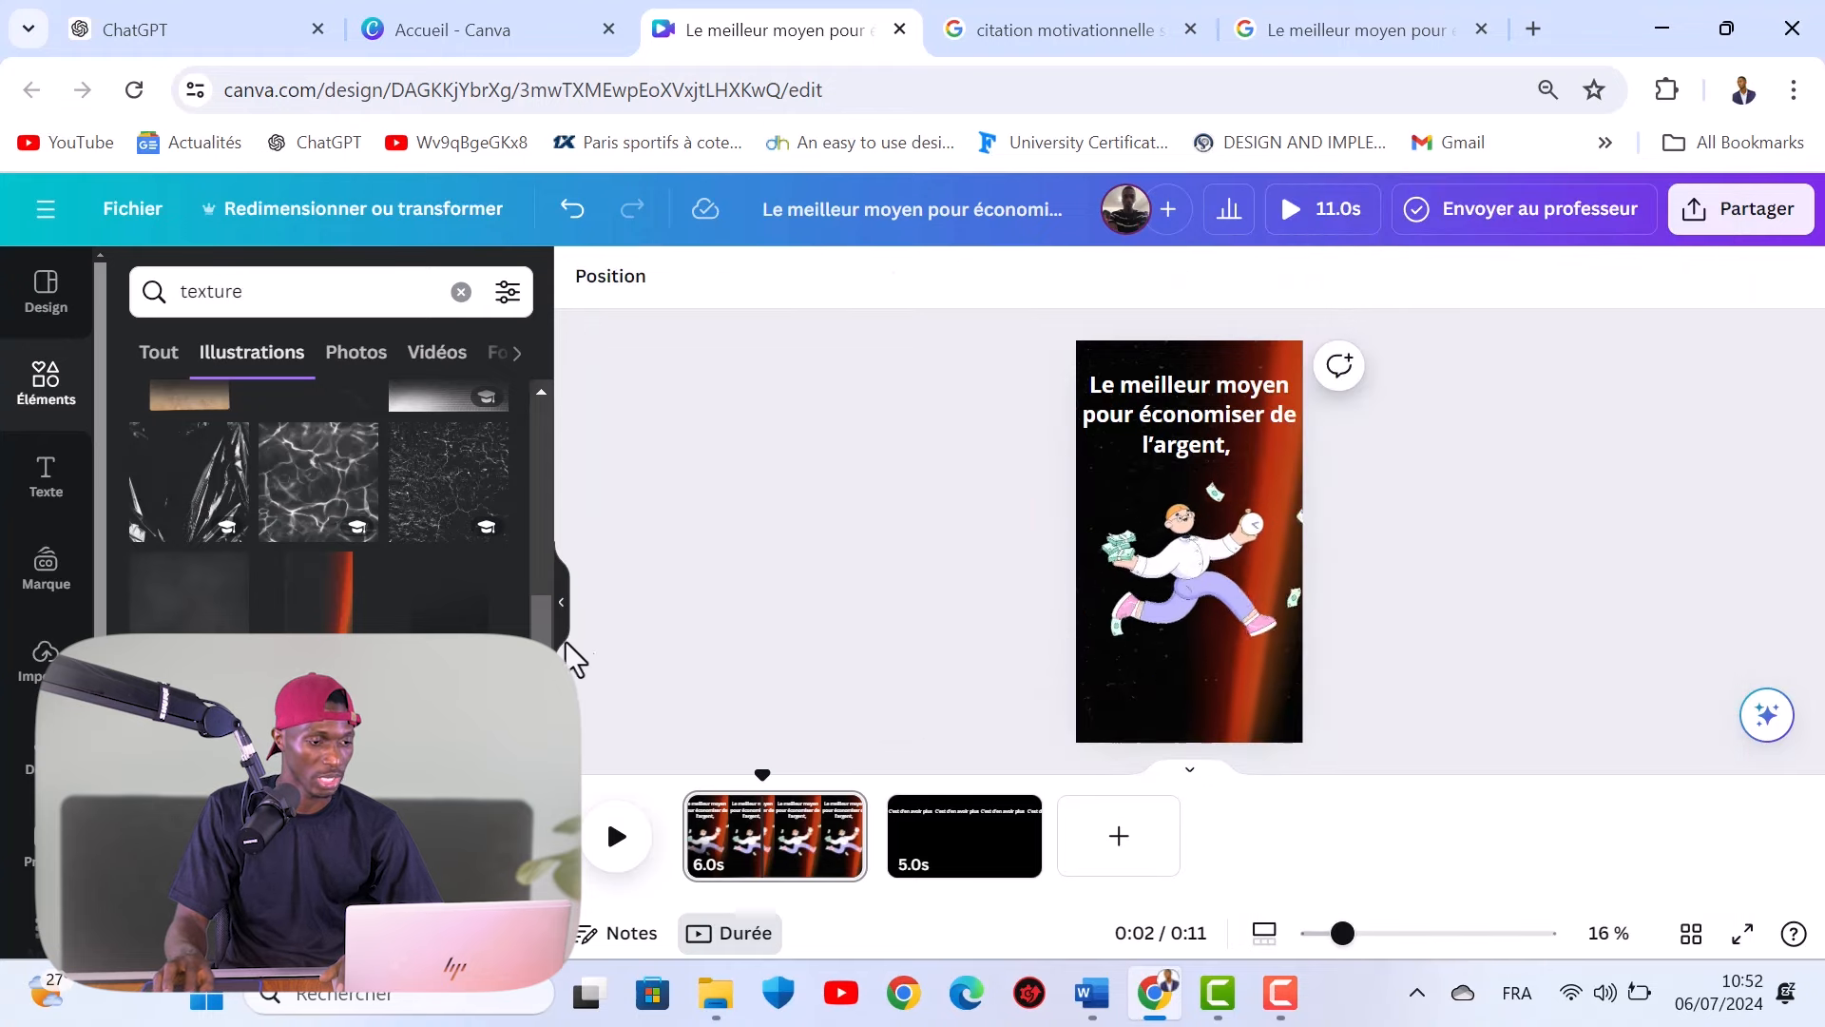
# Step: Search the elements for "gradient" and add the white radial glow illustration to the page
pyautogui.click(461, 291)
pyautogui.click(269, 292)
pyautogui.write('gradi')
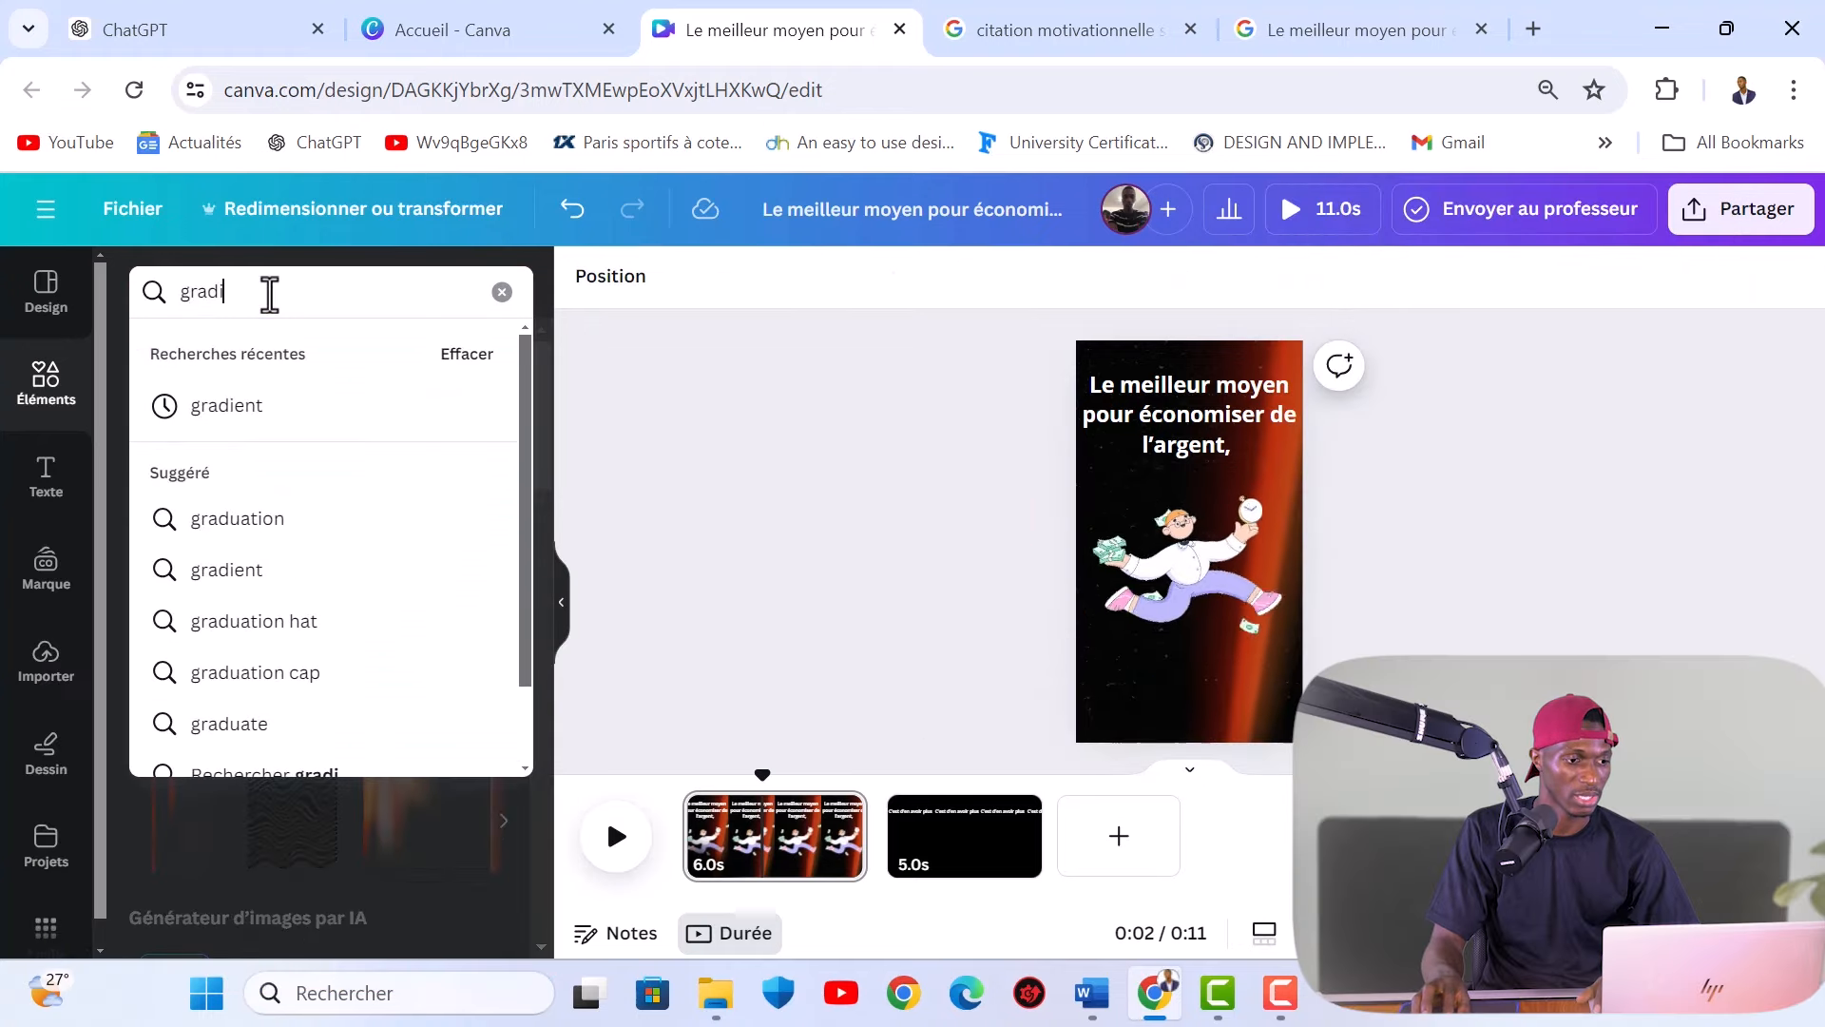
pyautogui.click(255, 410)
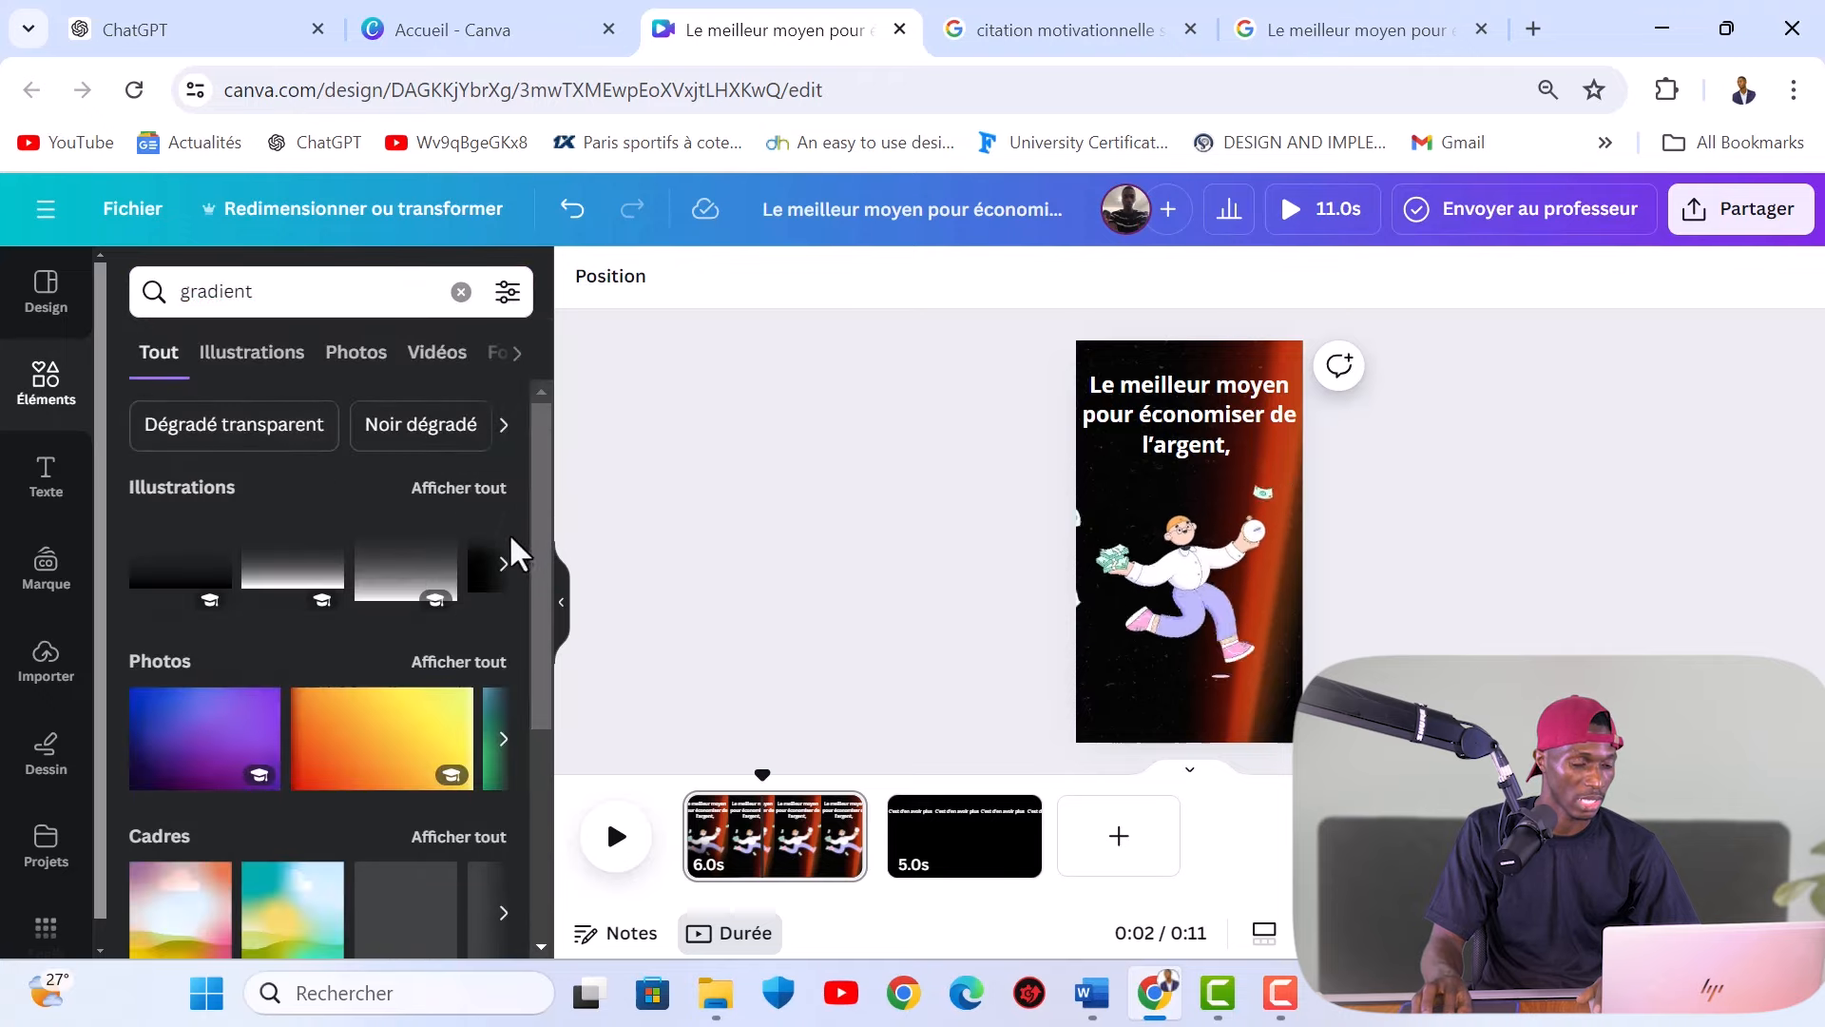
pyautogui.scroll(-4, 517, 646)
pyautogui.scroll(4, 509, 660)
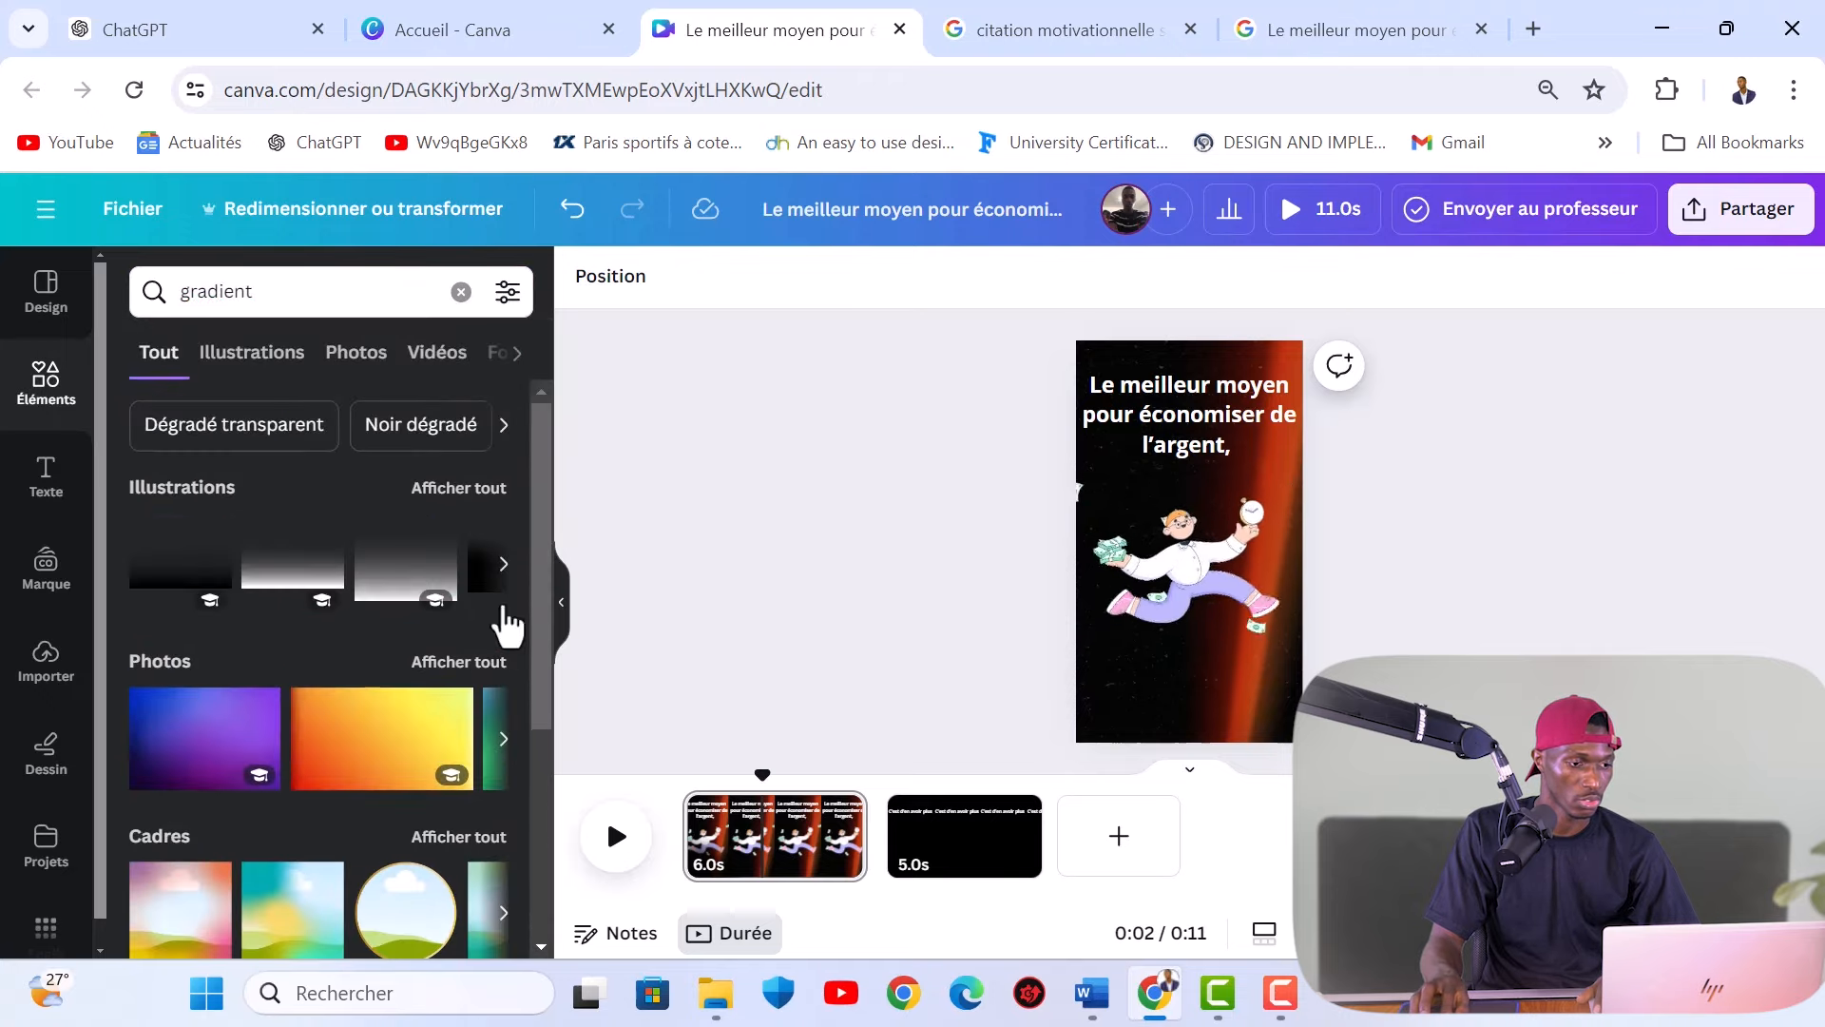
pyautogui.click(231, 367)
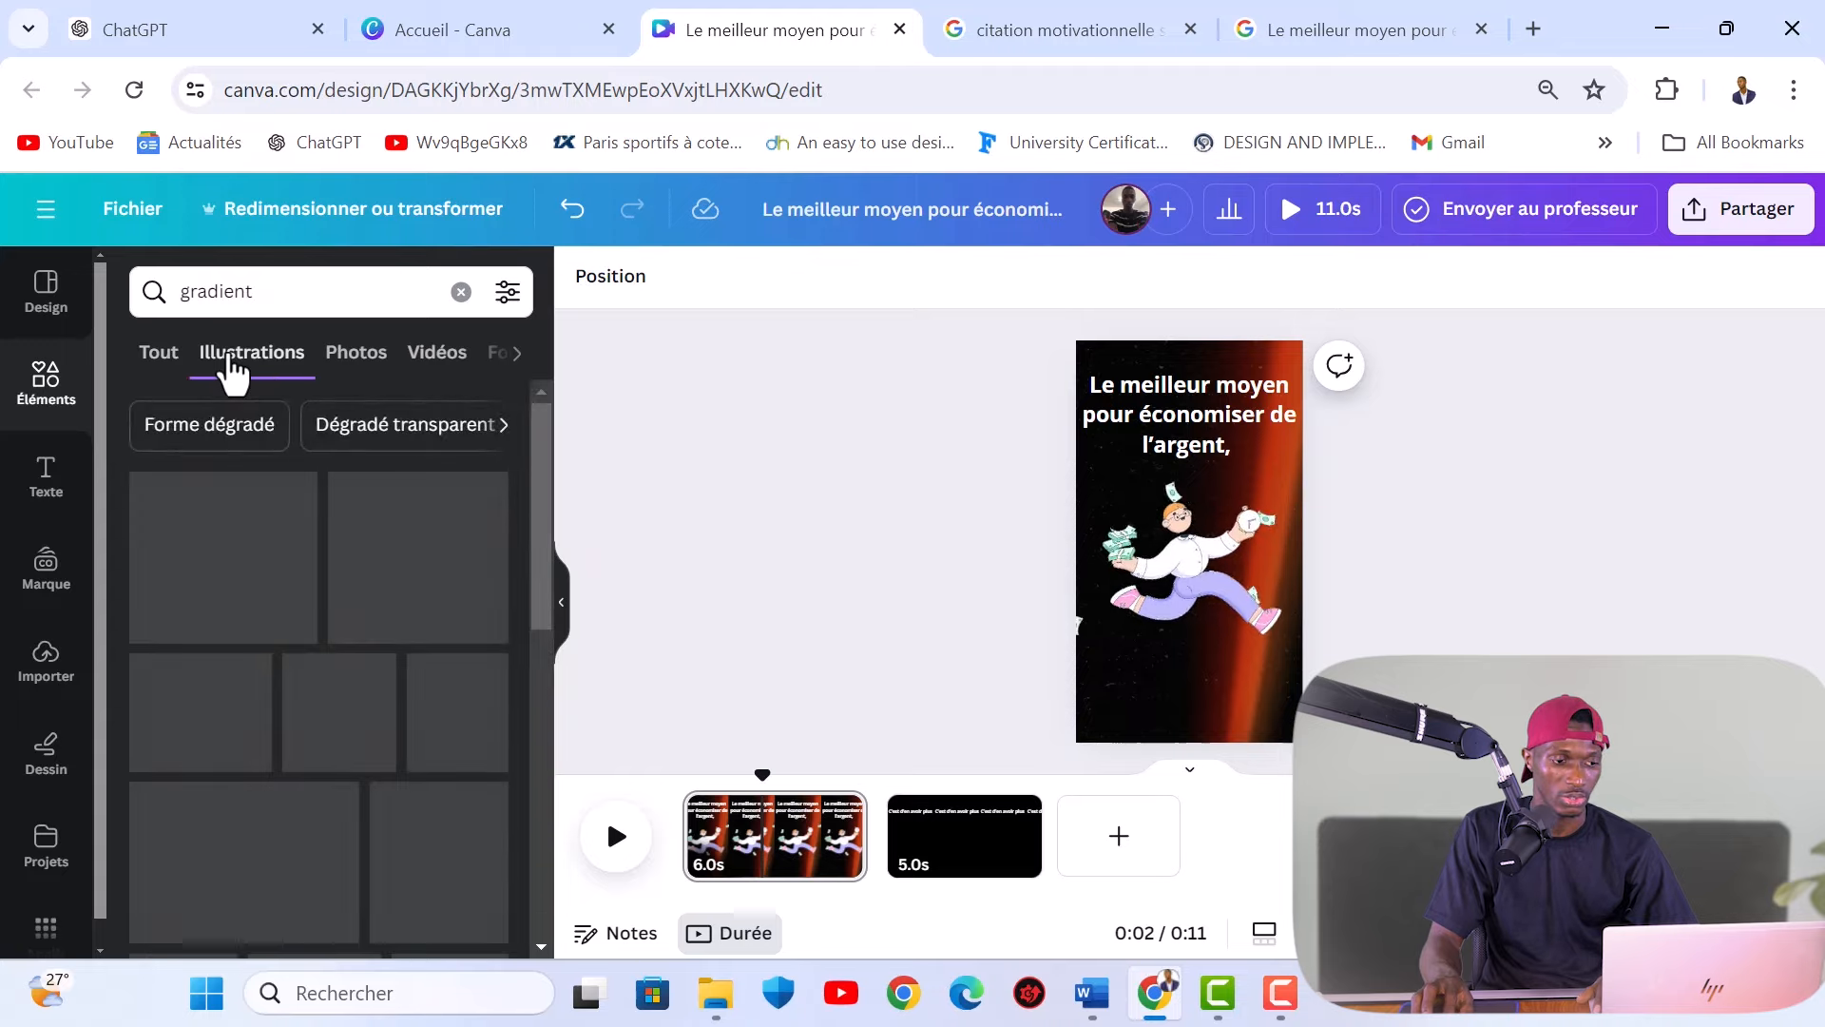
pyautogui.moveTo(535, 521); pyautogui.dragTo(529, 663)
pyautogui.click(447, 665)
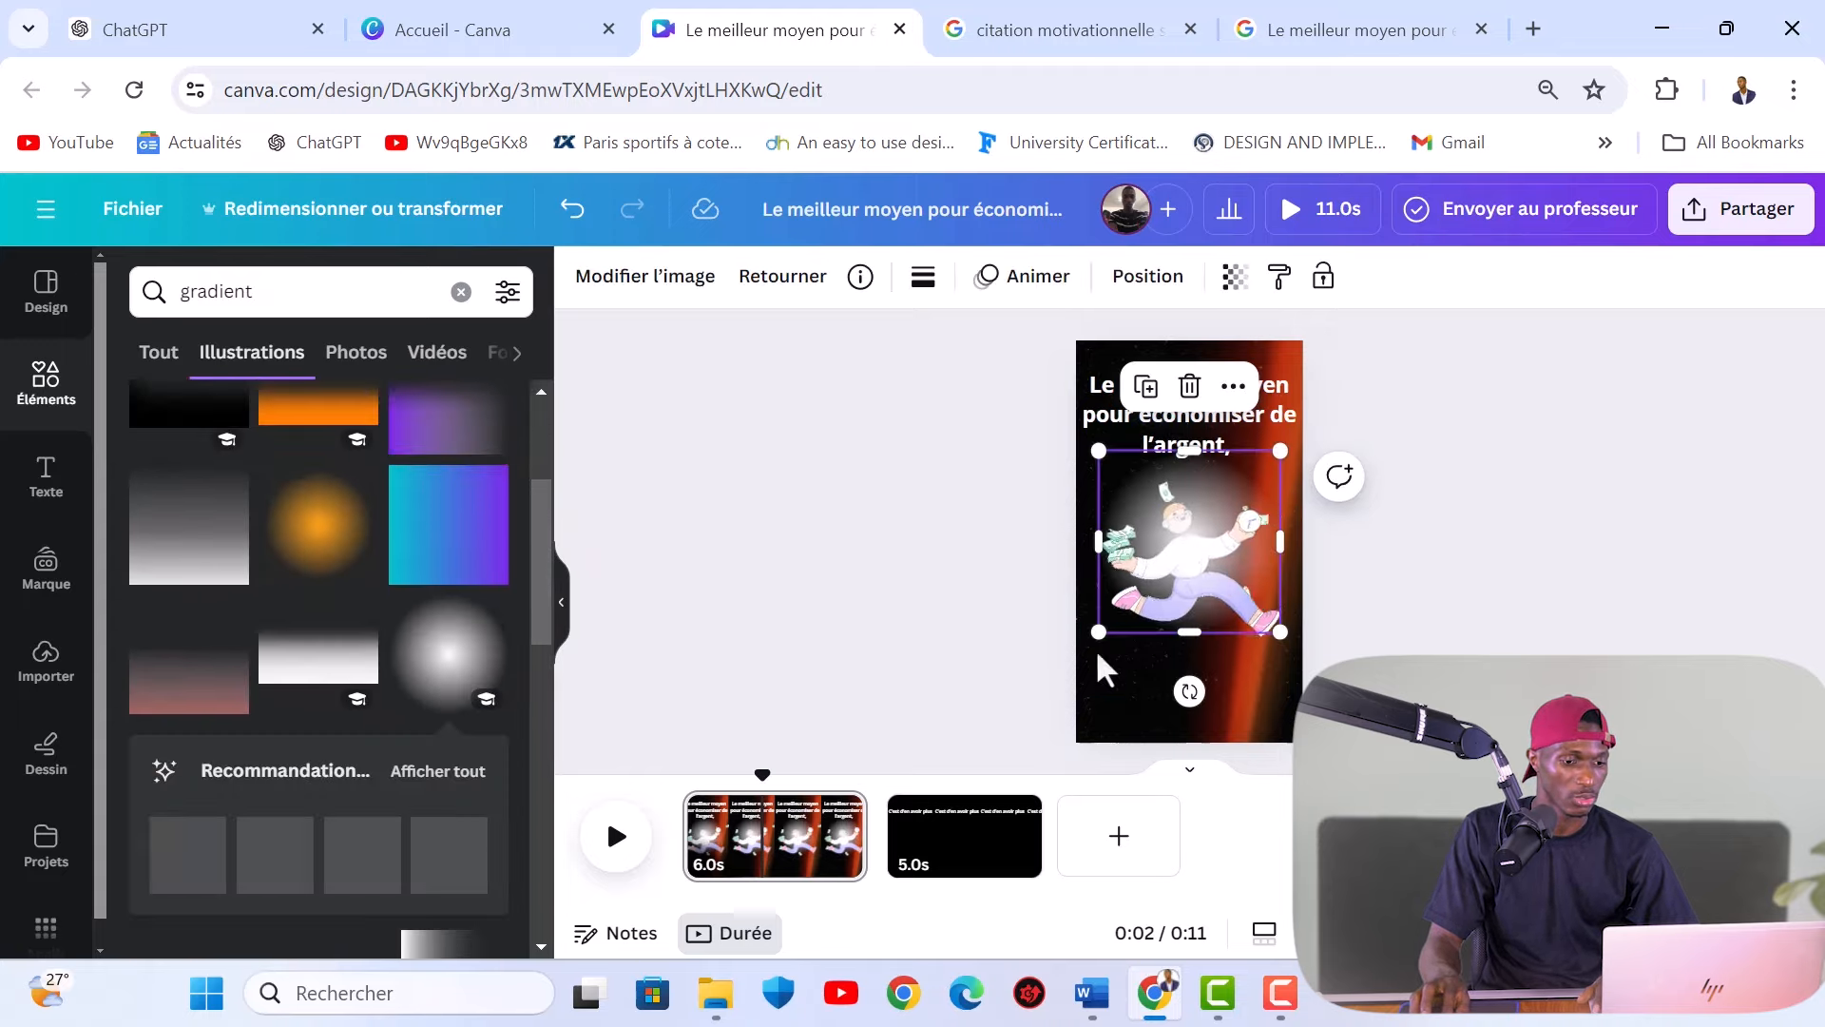
# Step: Enlarge the white glow, centre it beyond the page's left edge, and send it to the back
pyautogui.moveTo(1164, 609); pyautogui.dragTo(1035, 788)
pyautogui.moveTo(966, 625); pyautogui.dragTo(946, 355)
pyautogui.moveTo(1033, 651); pyautogui.dragTo(1045, 541)
pyautogui.rightClick(1111, 611)
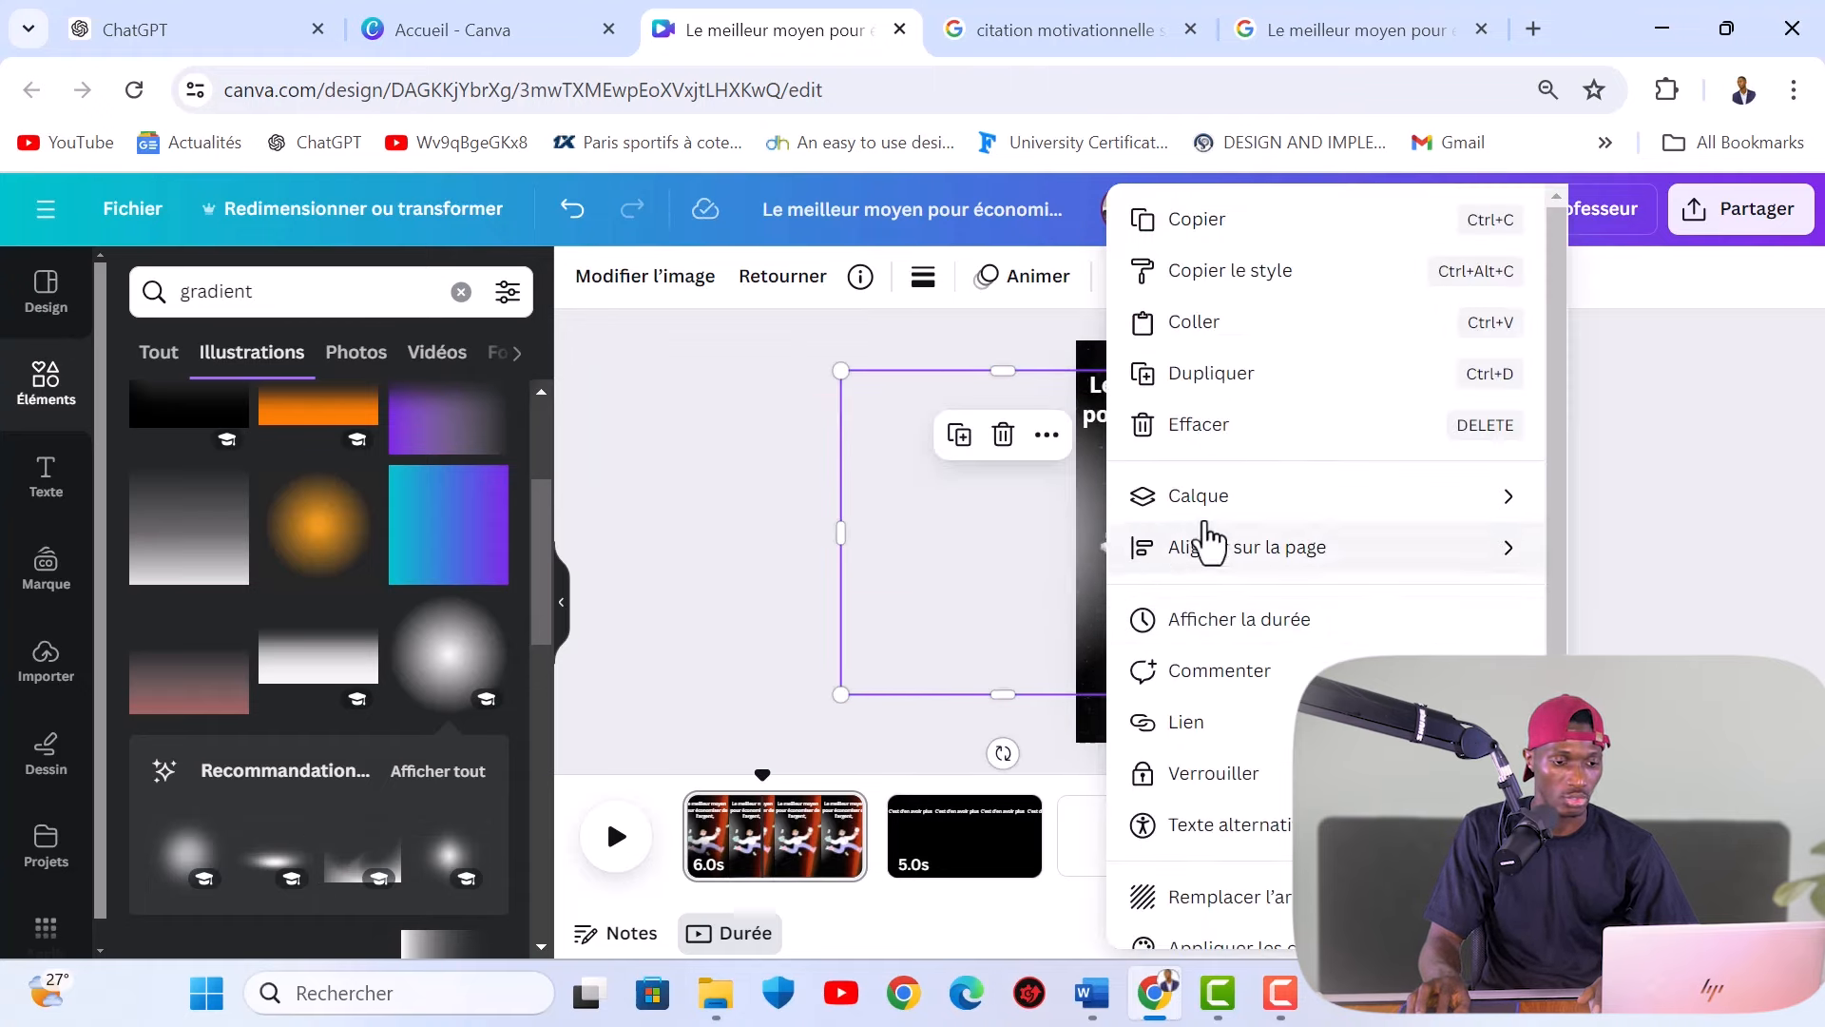
pyautogui.moveTo(1267, 511)
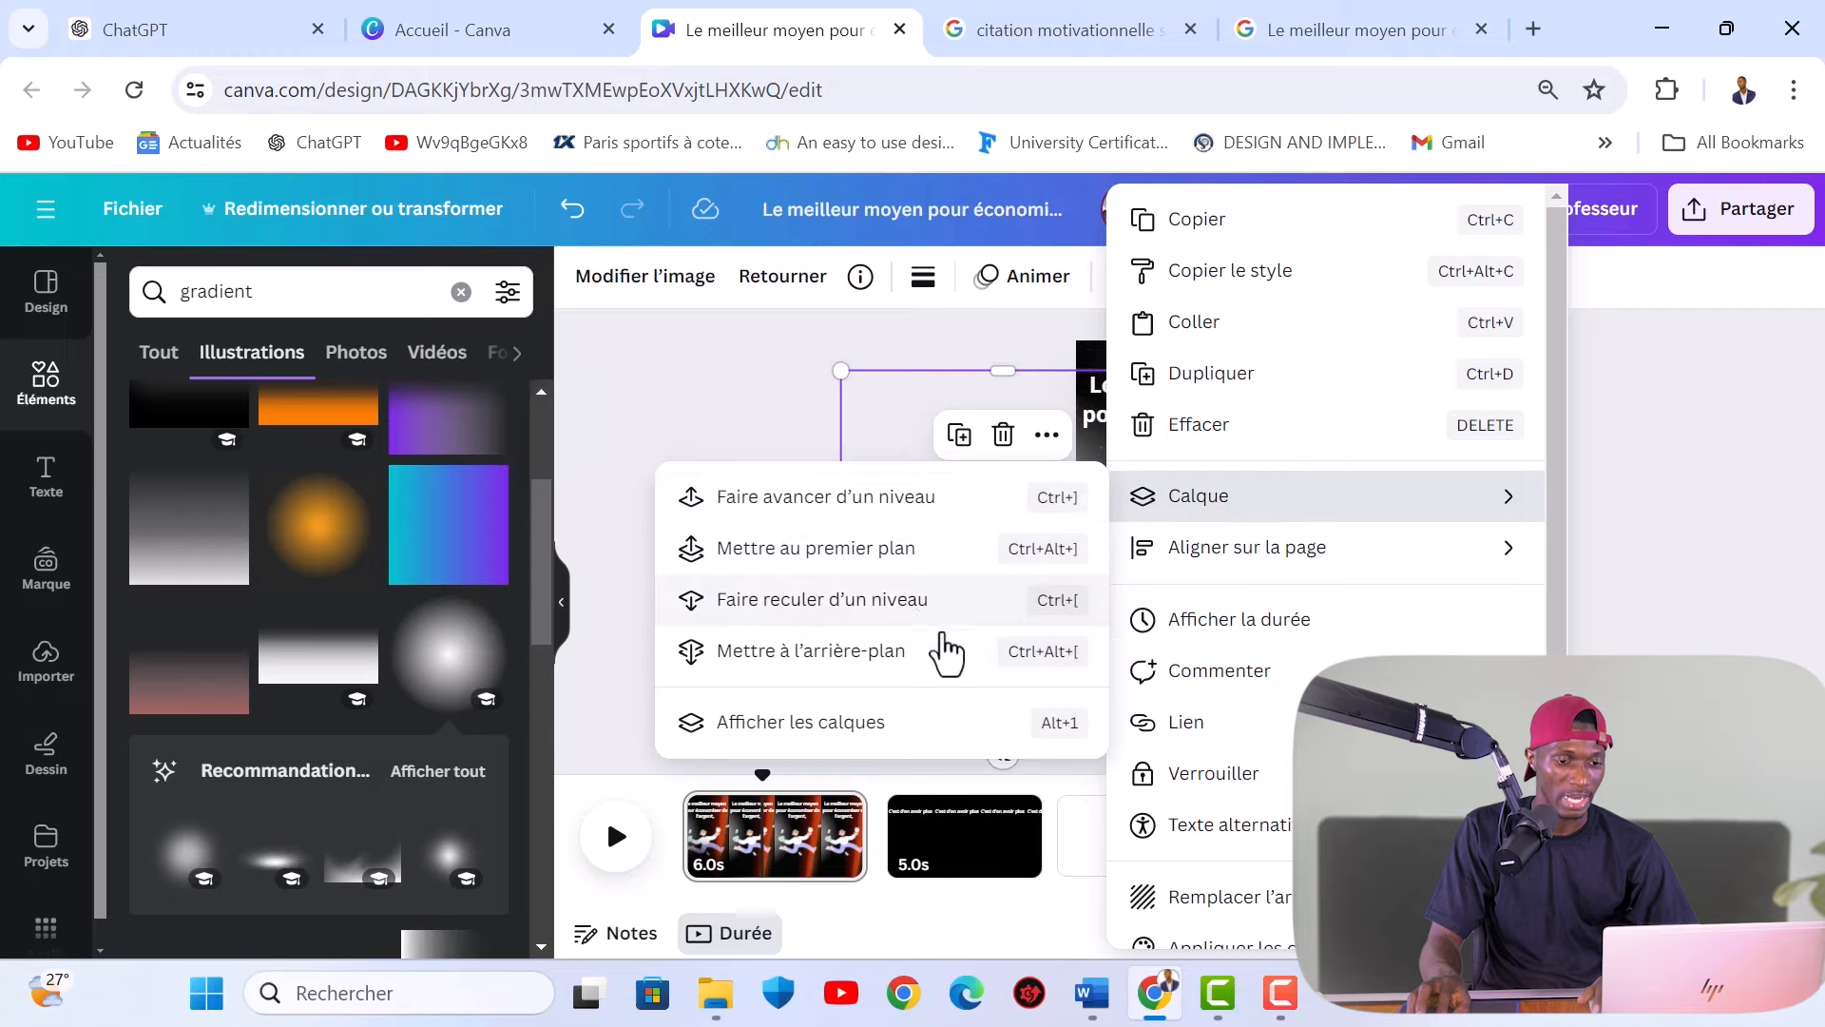
pyautogui.click(941, 652)
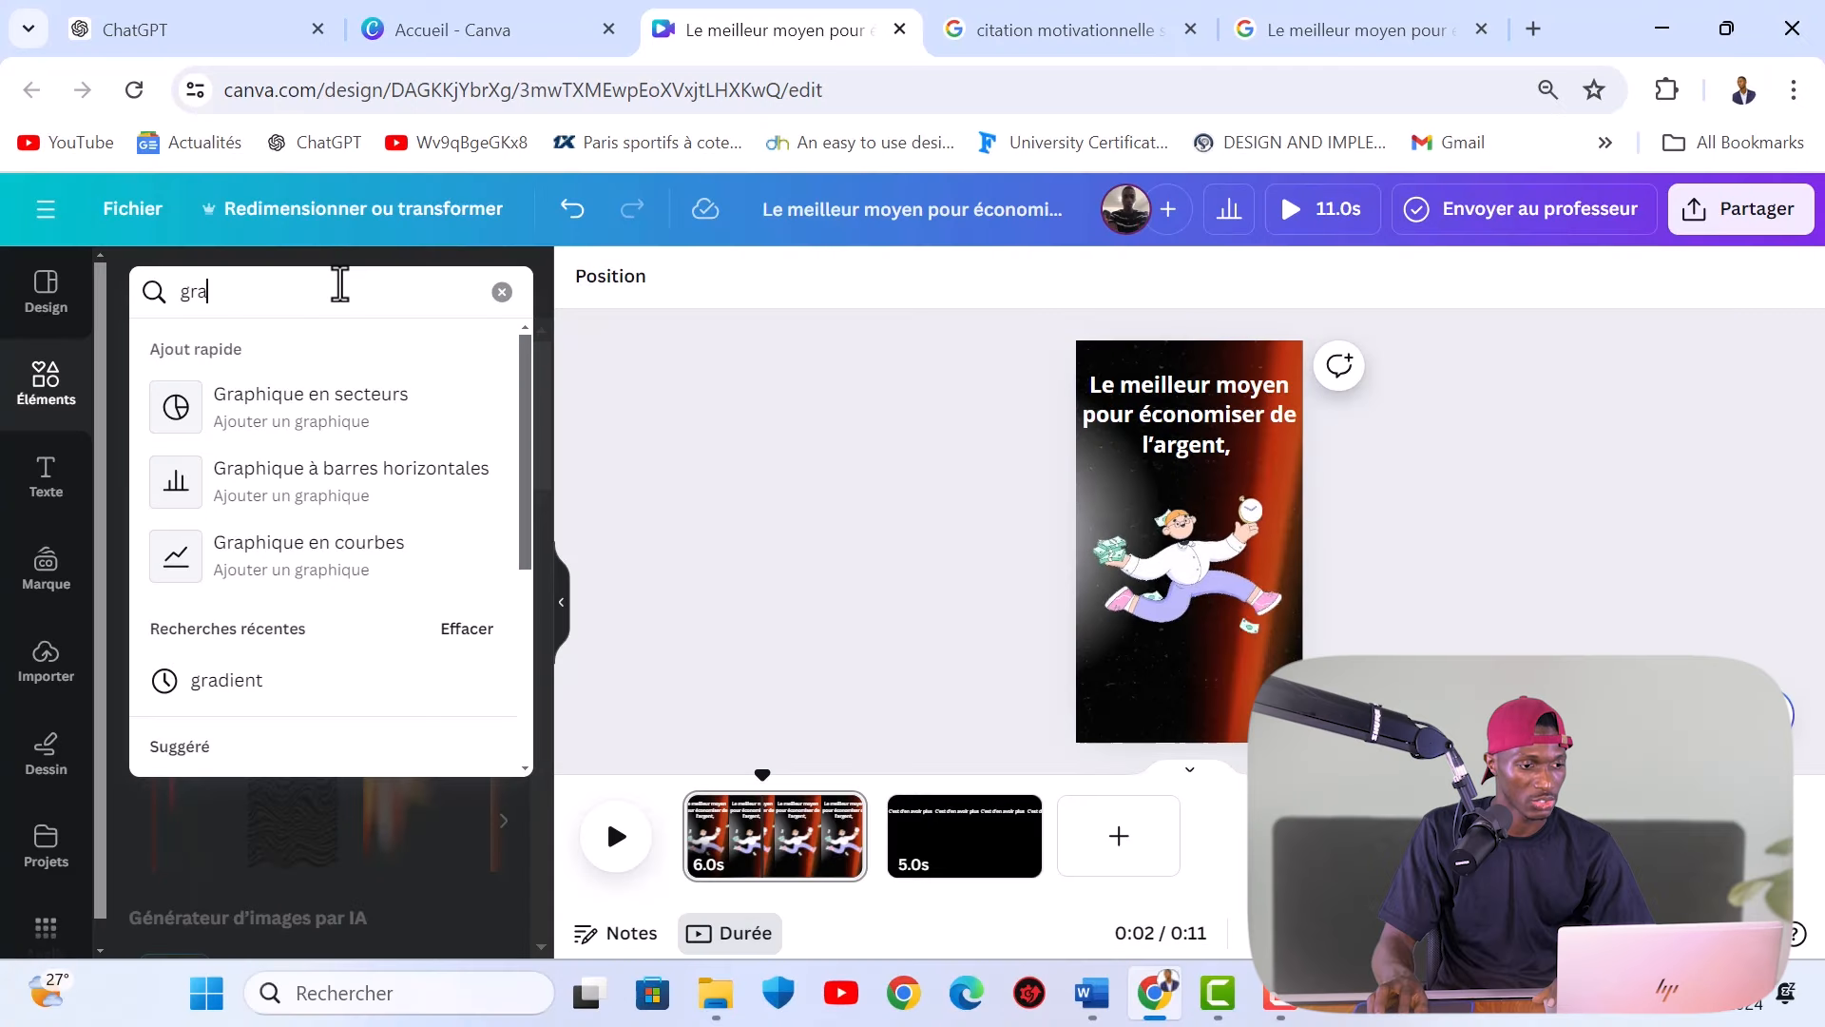
# Step: Search the illustrations for "grain" and add a scratched grain overlay, enlarged to cover the page
pyautogui.write('in')
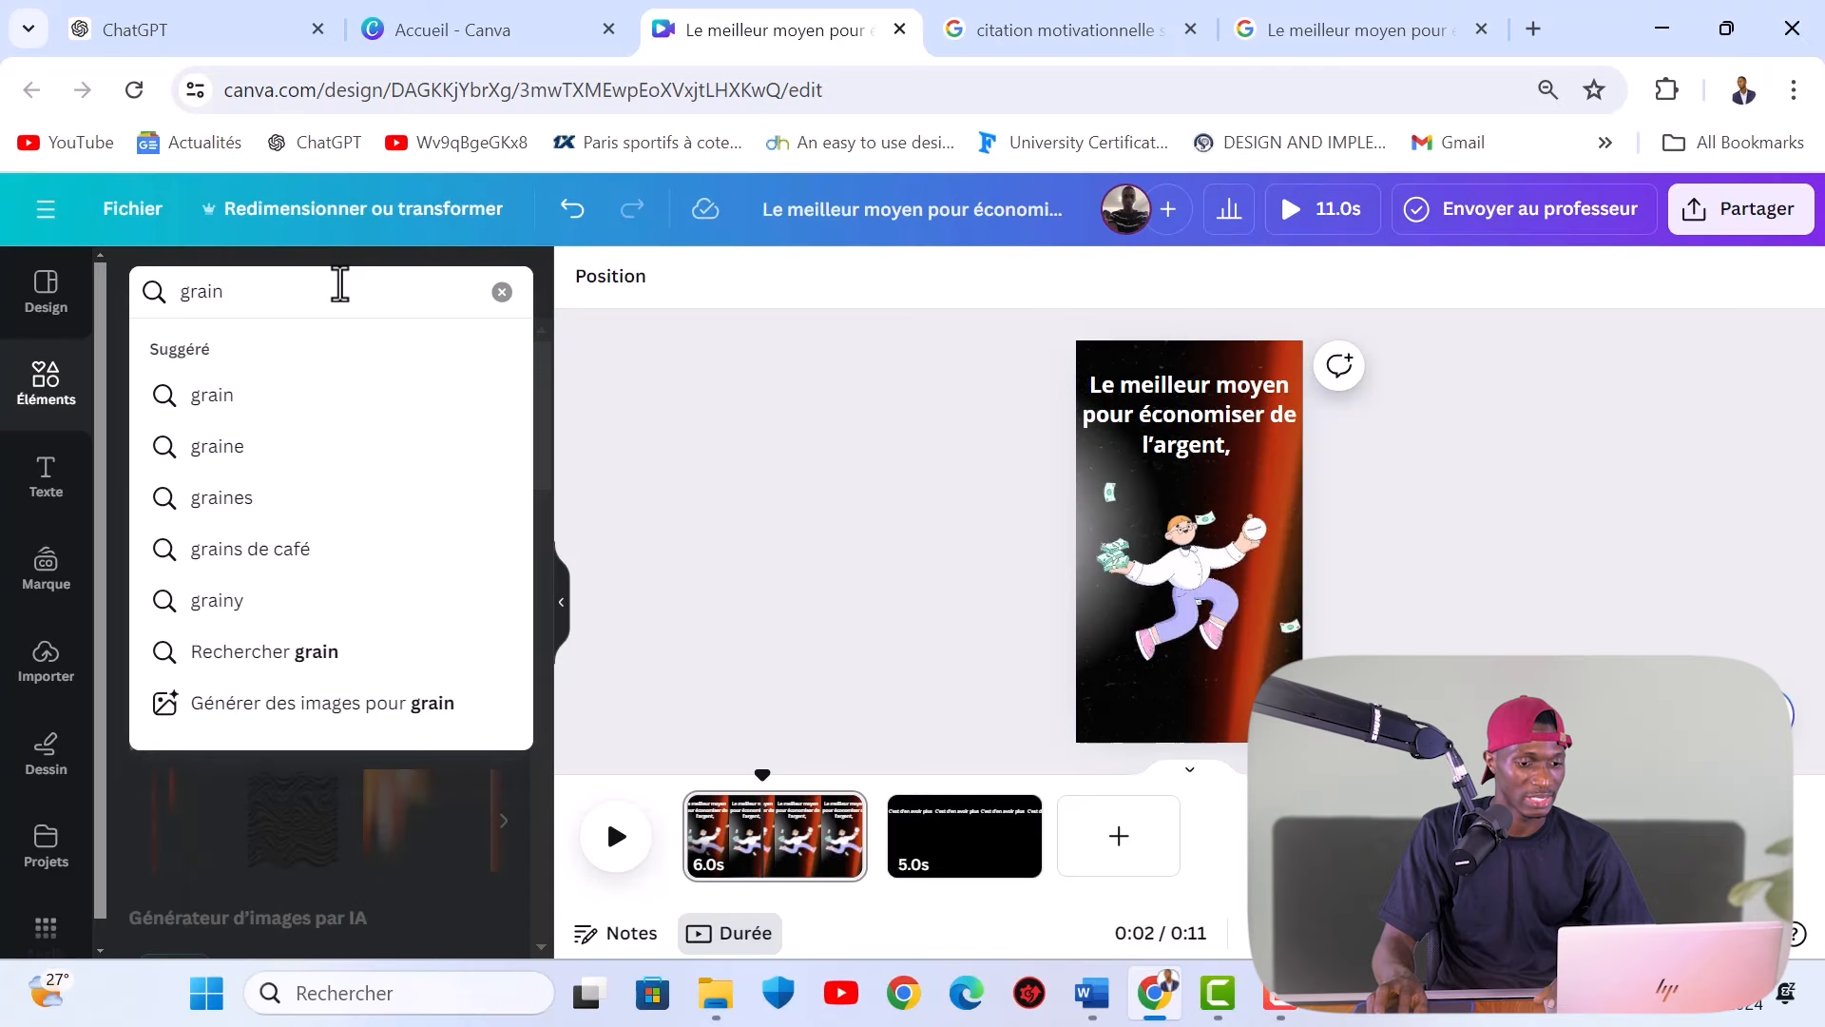
pyautogui.press('Return')
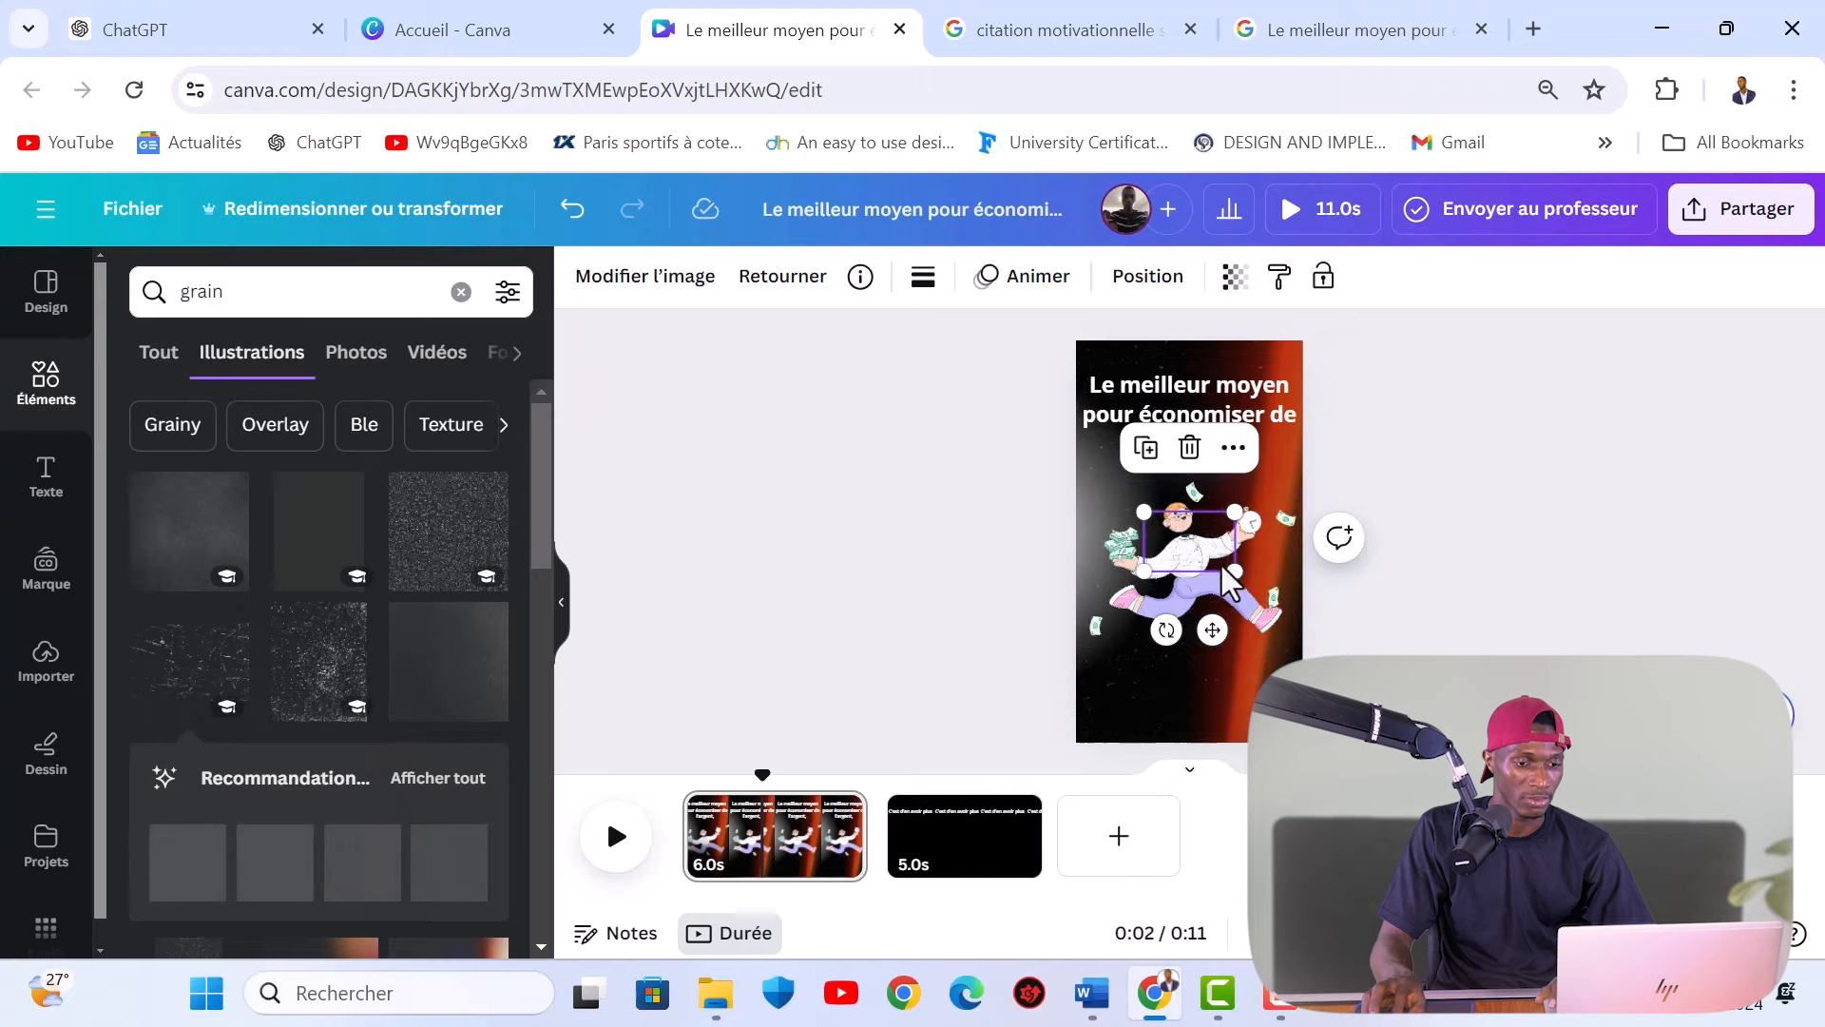
pyautogui.moveTo(1235, 574); pyautogui.dragTo(1378, 664)
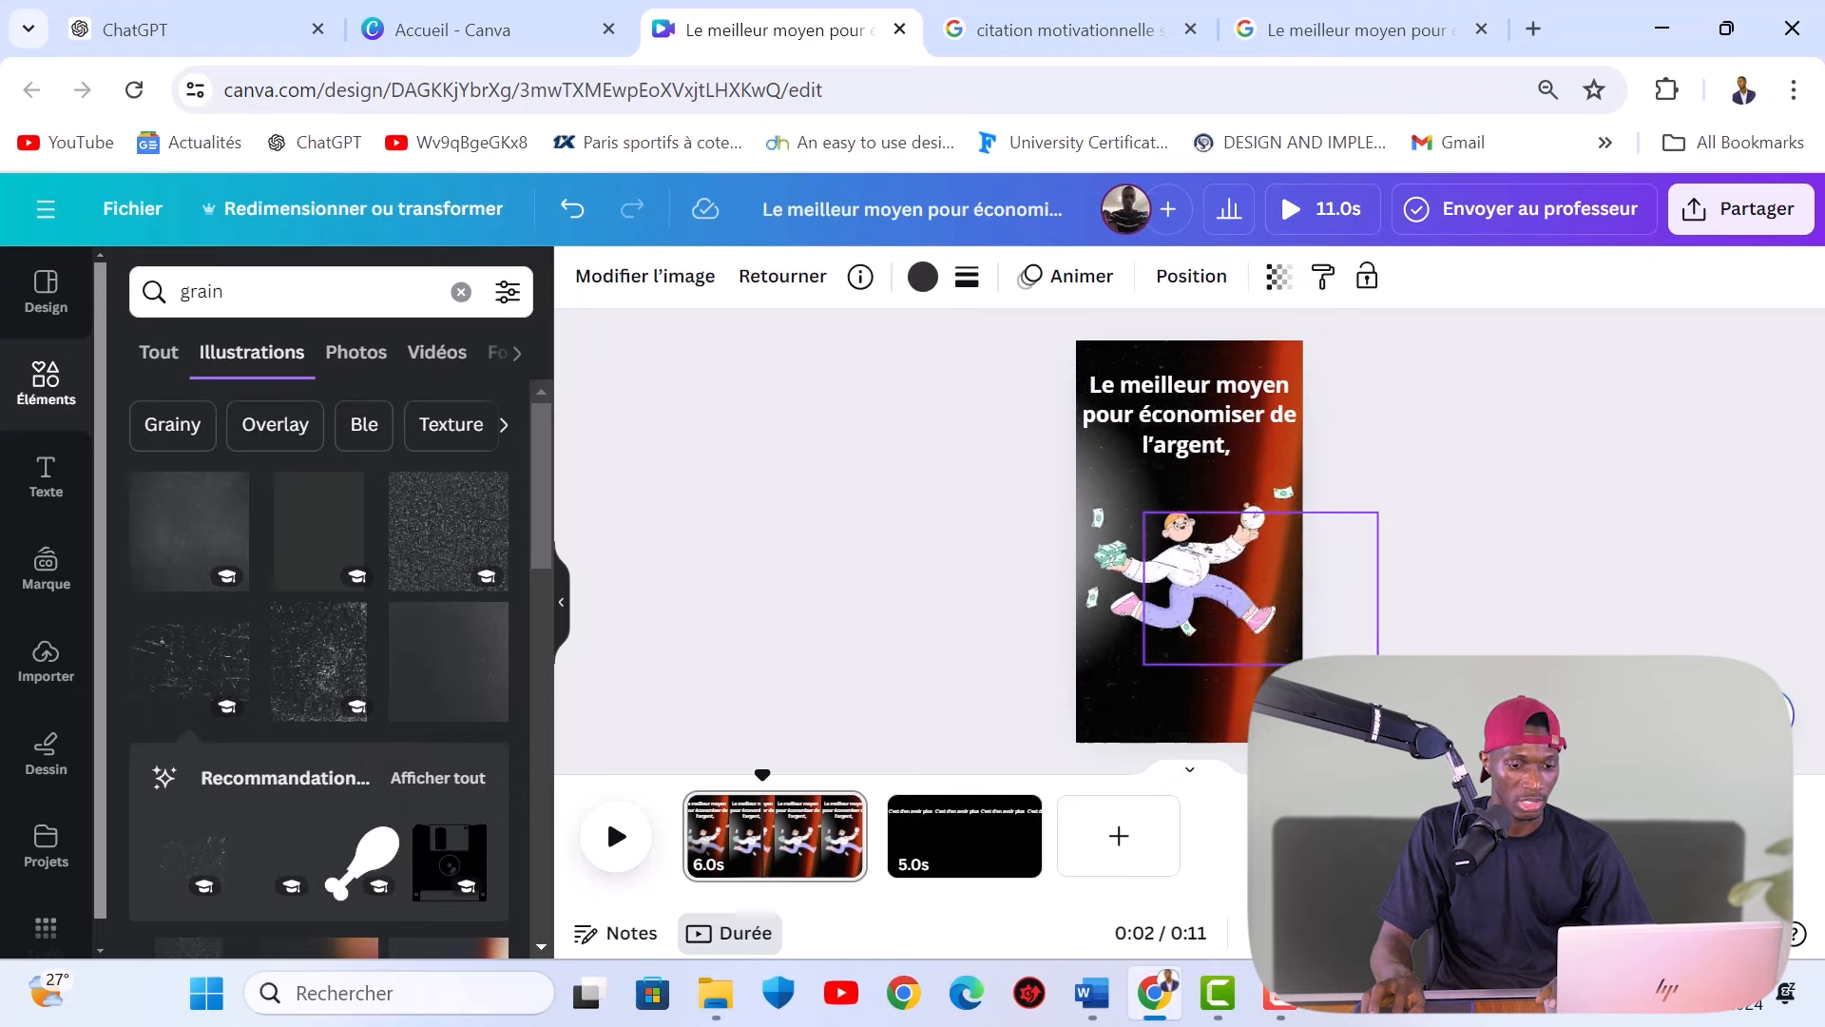
pyautogui.moveTo(1103, 359); pyautogui.dragTo(1051, 269)
# Step: Send the grain overlay to the back of the page and deselect it
pyautogui.rightClick(1256, 699)
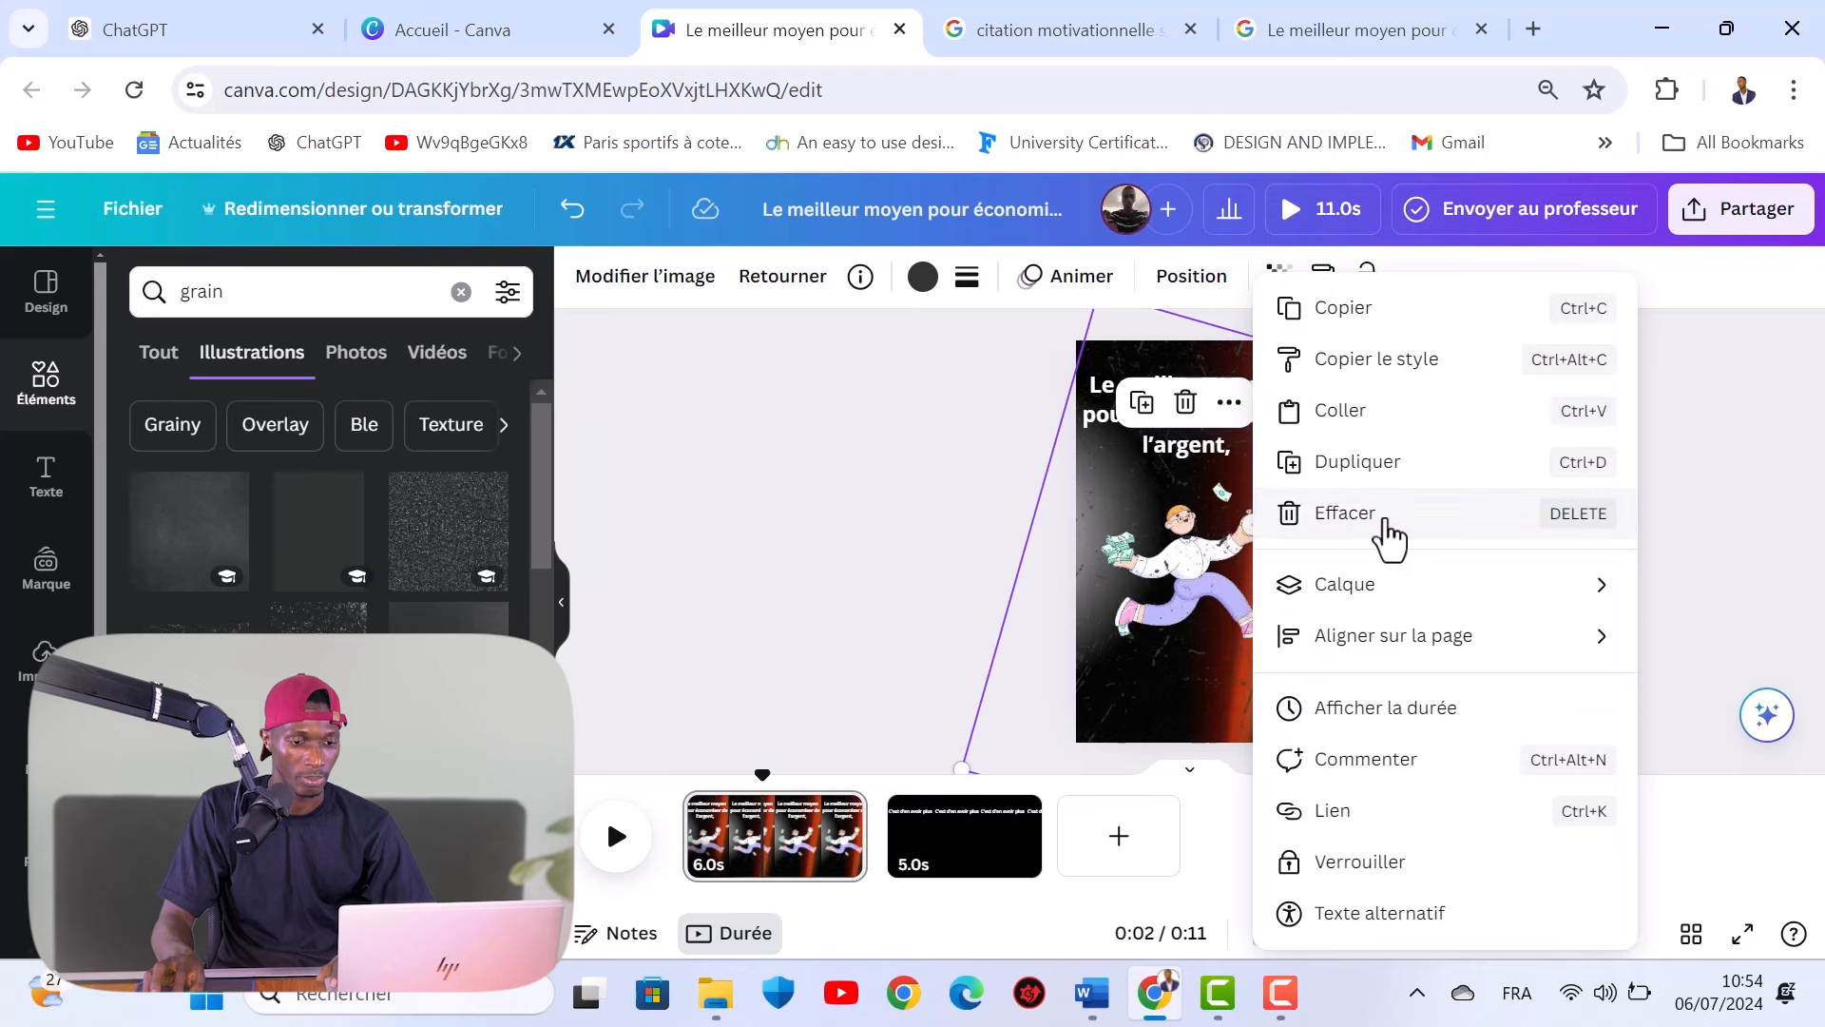
pyautogui.moveTo(1413, 586)
pyautogui.click(1045, 737)
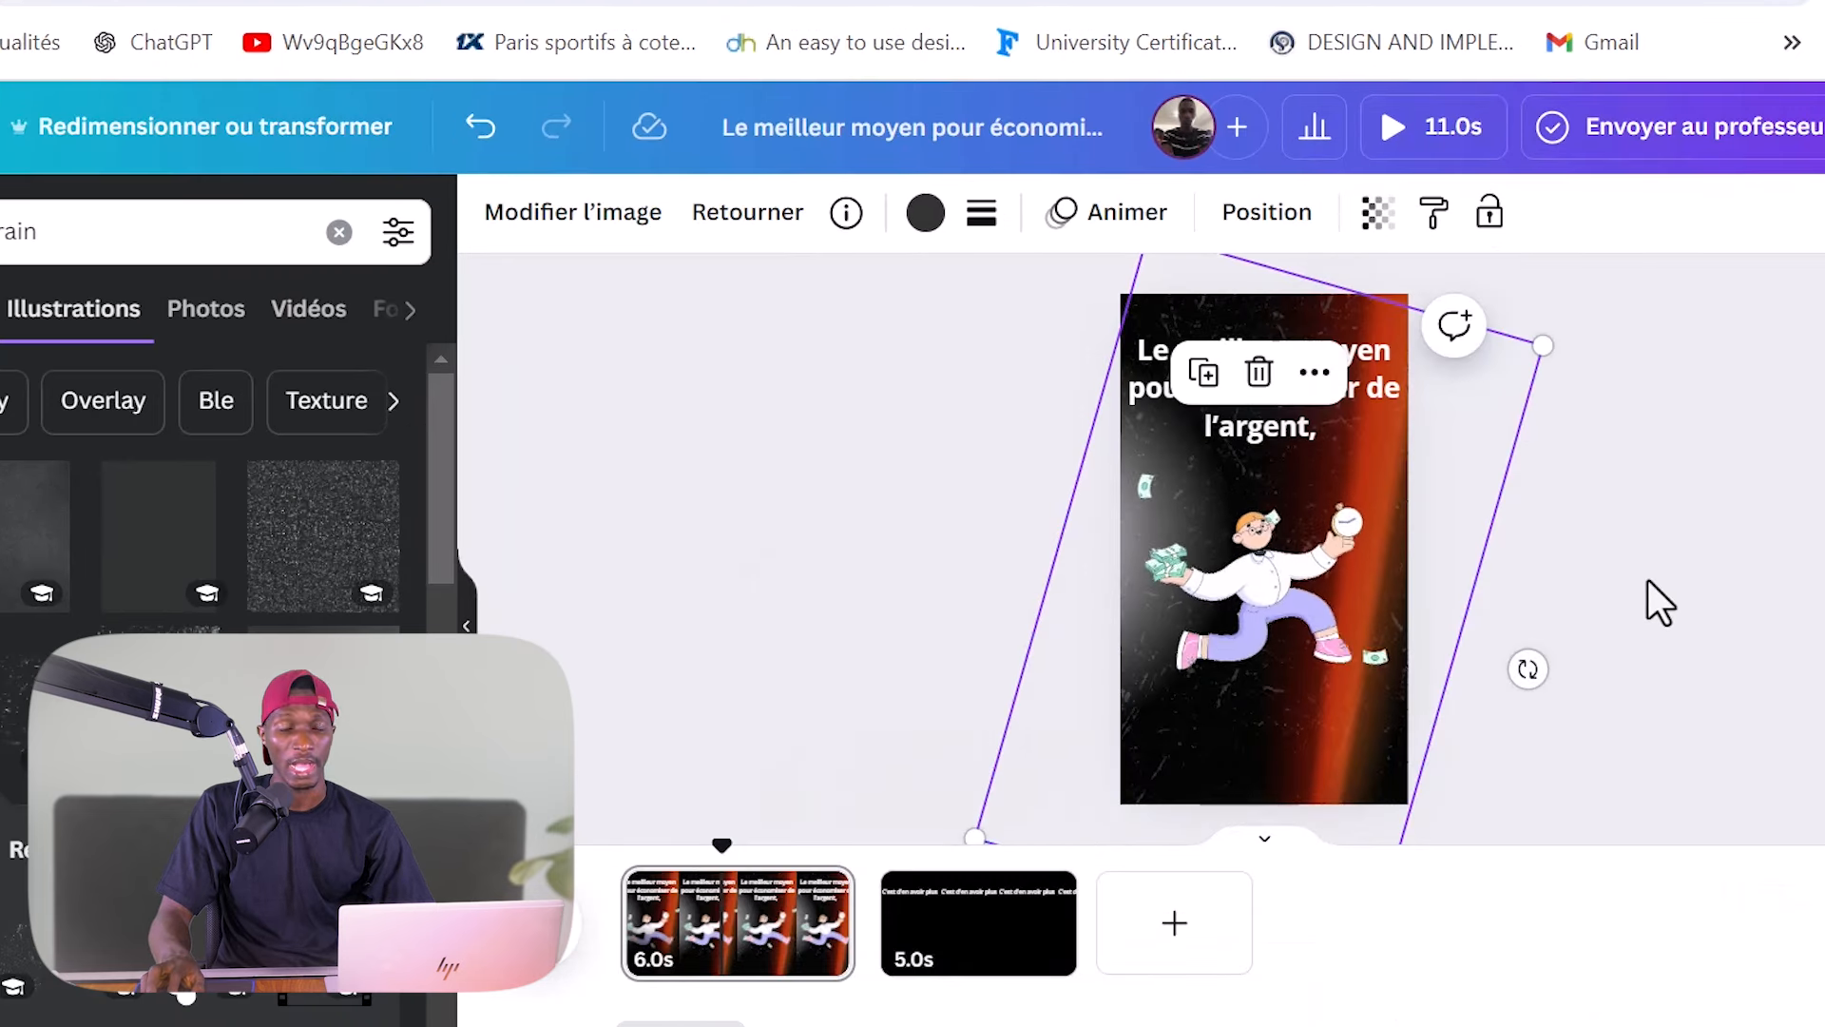
pyautogui.click(1680, 553)
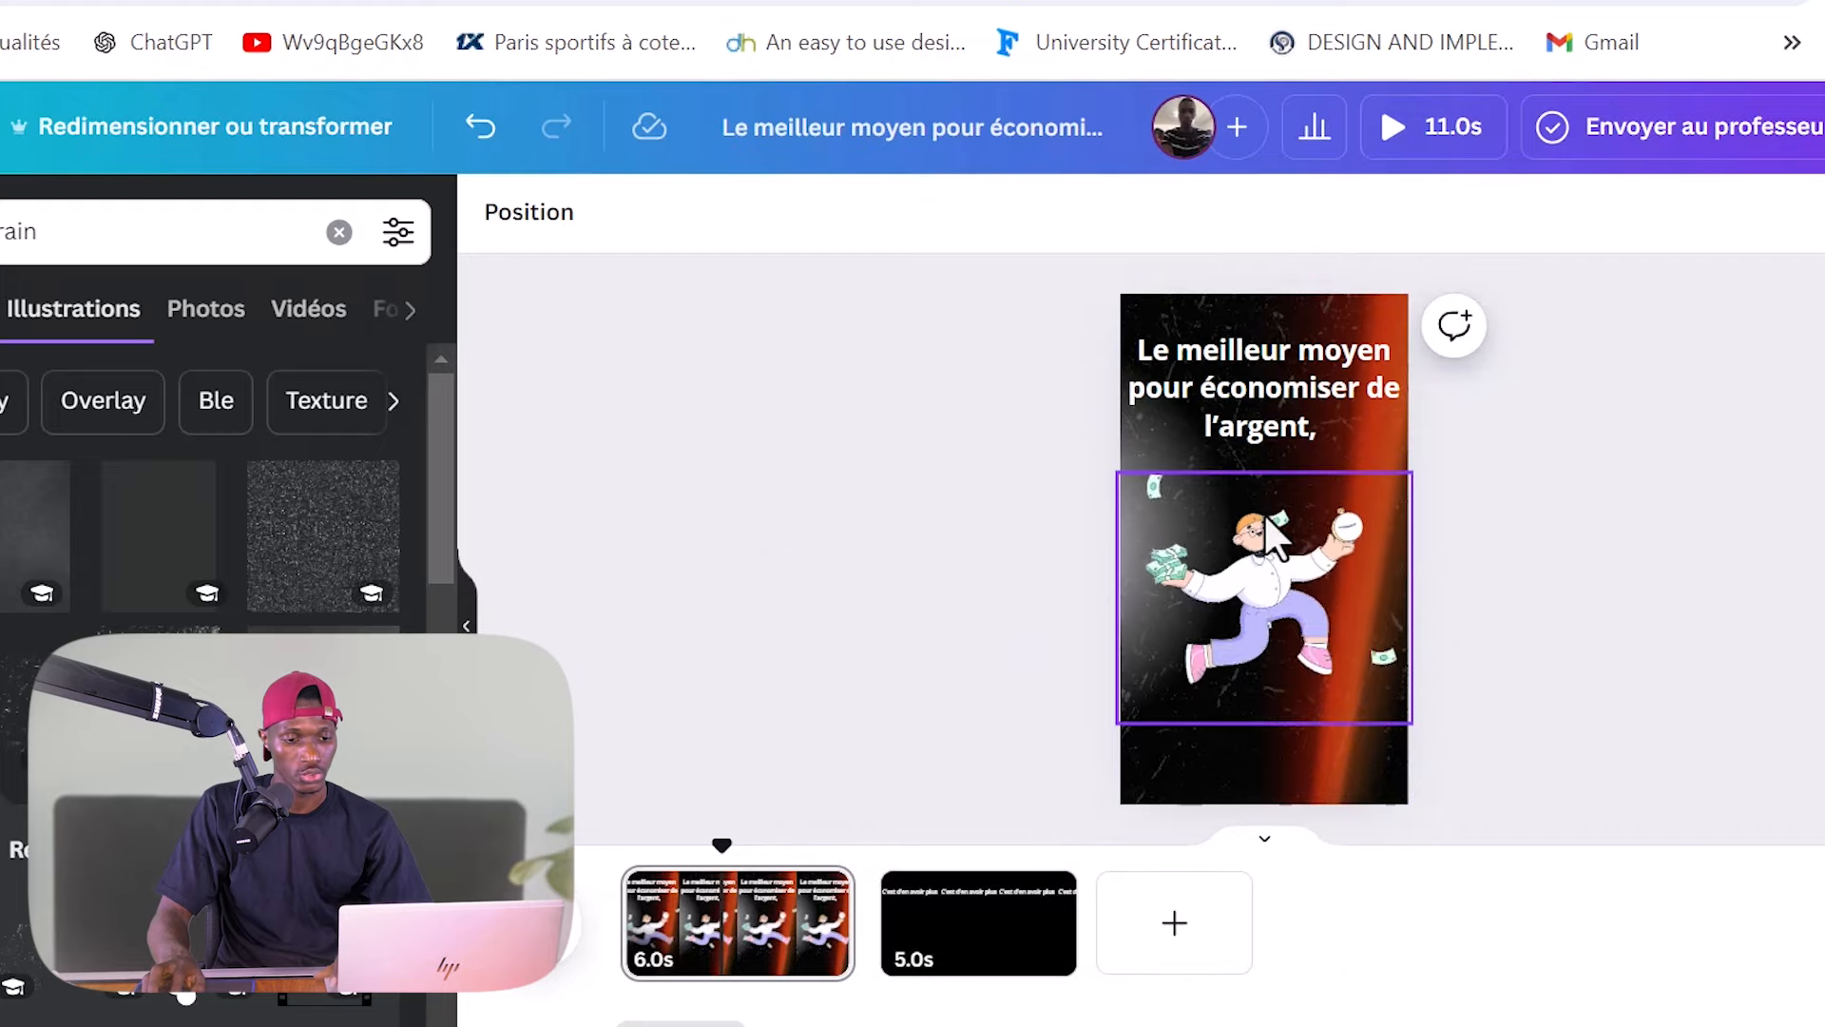
# Step: Group the red gradient, the white glow and the grain overlay on the first page
pyautogui.click(1331, 503)
pyautogui.click(1057, 219)
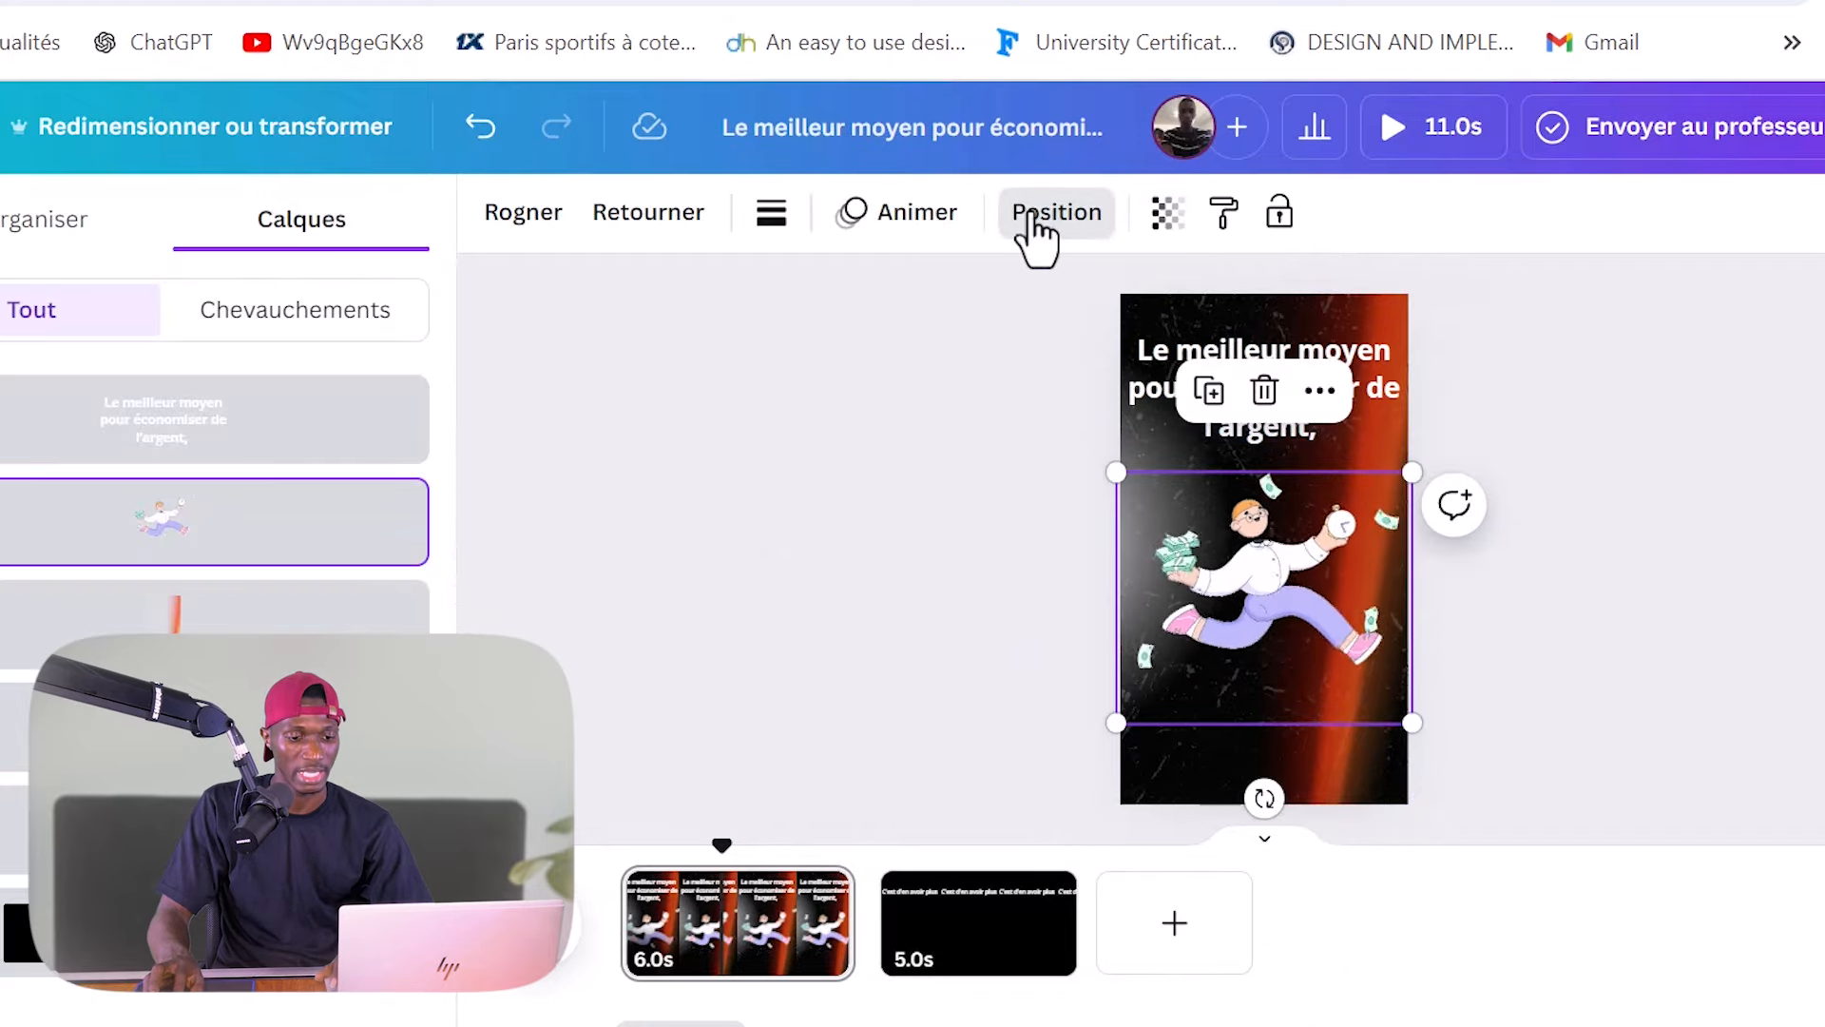
pyautogui.click(174, 623)
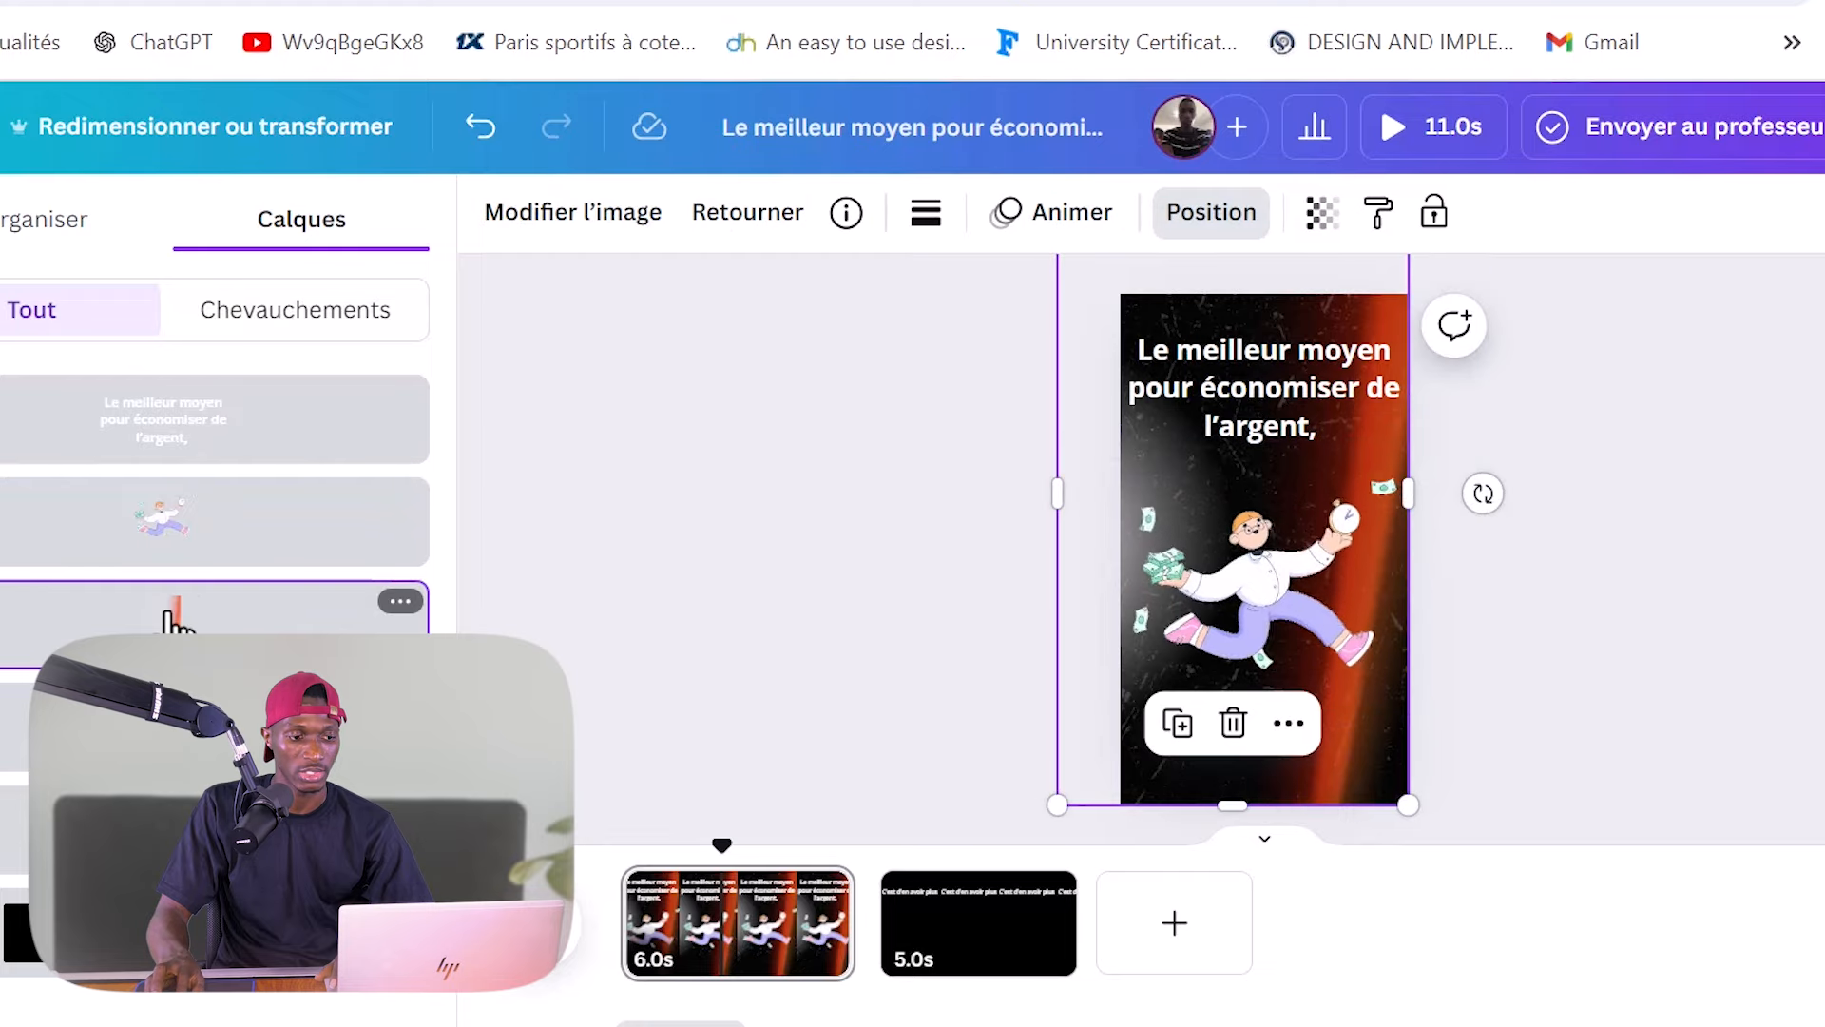
pyautogui.keyDown('shift'); pyautogui.click(113, 737); pyautogui.keyUp('shift')
pyautogui.keyDown('shift'); pyautogui.click(98, 803); pyautogui.keyUp('shift')
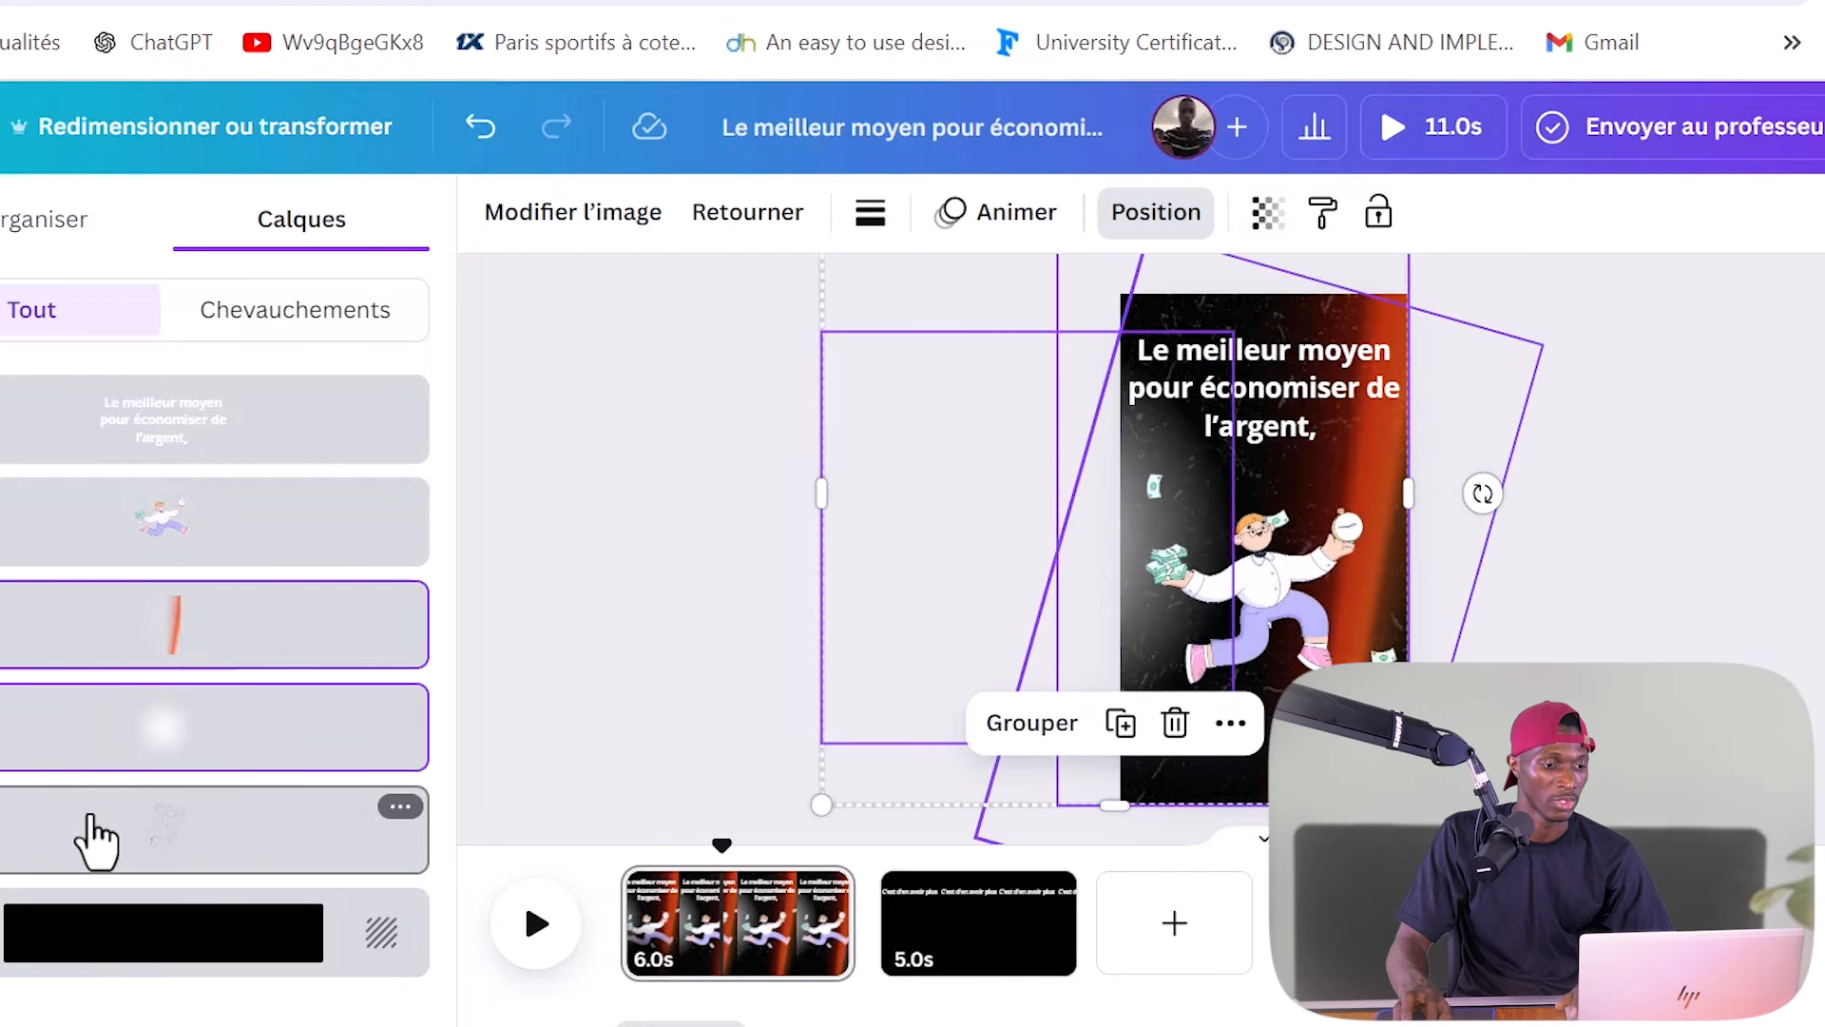
pyautogui.rightClick(162, 603)
pyautogui.moveTo(166, 627)
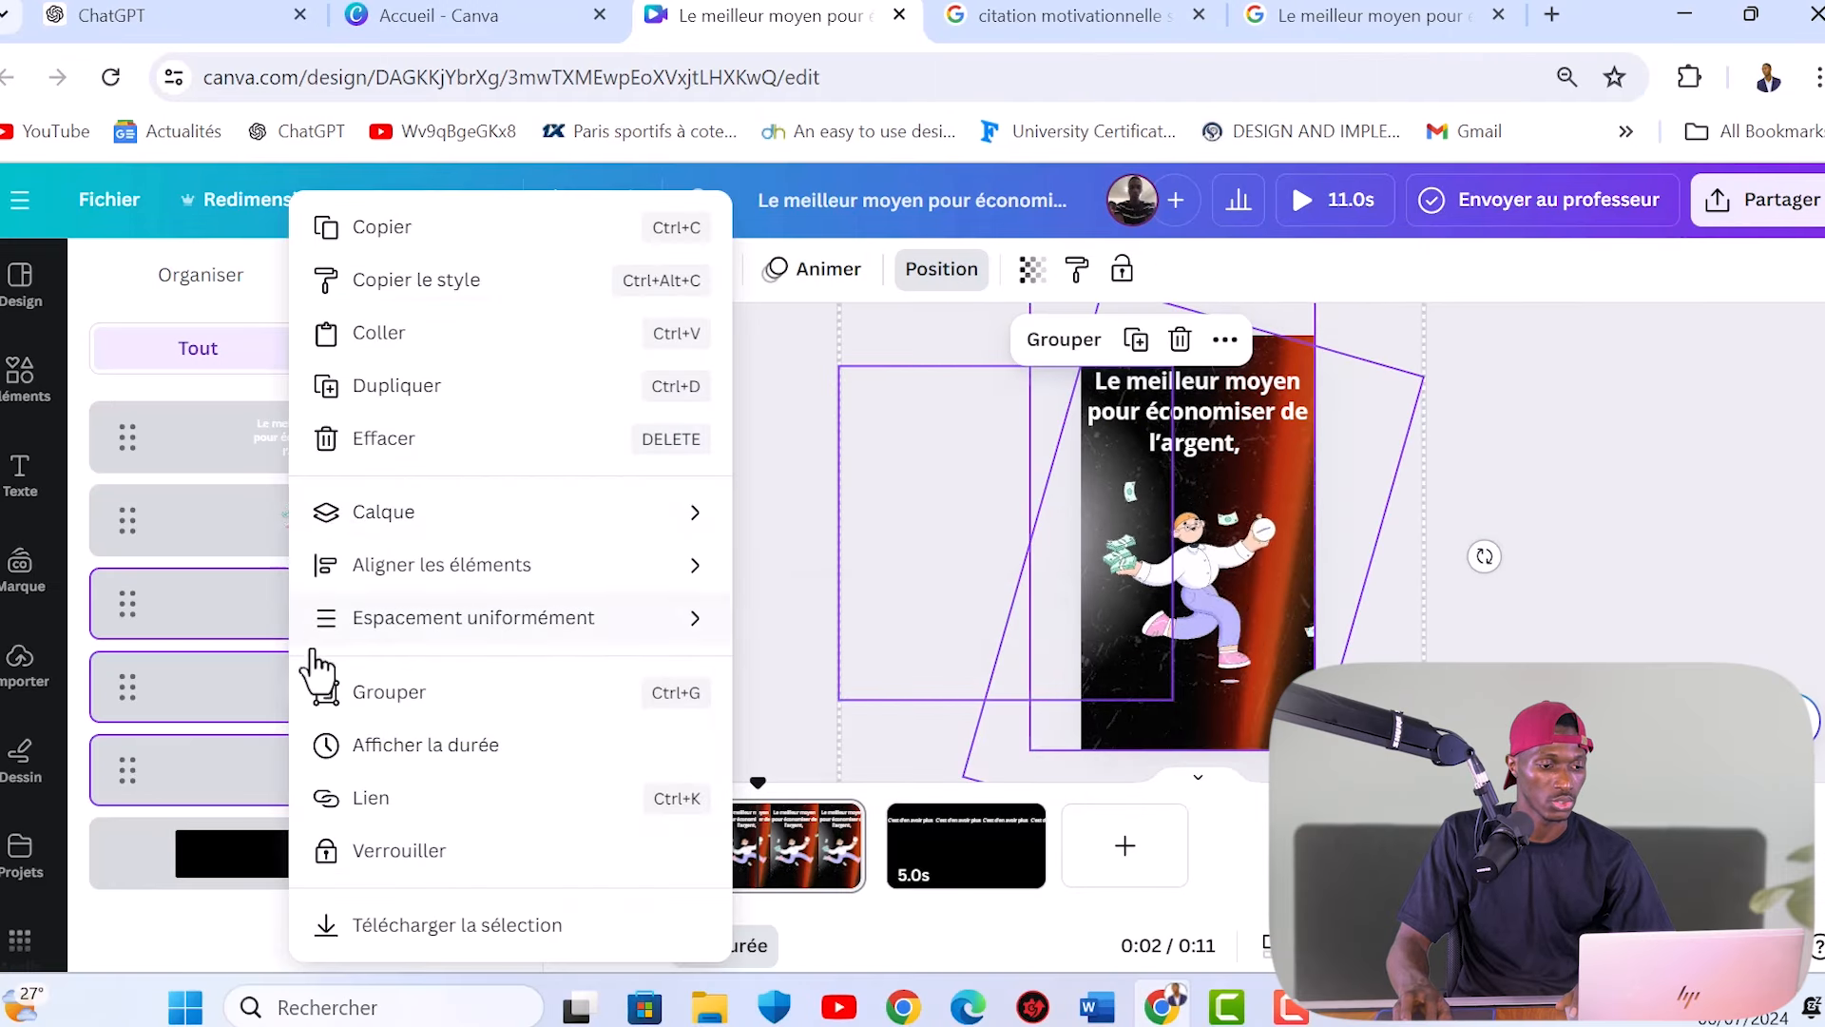
pyautogui.click(487, 692)
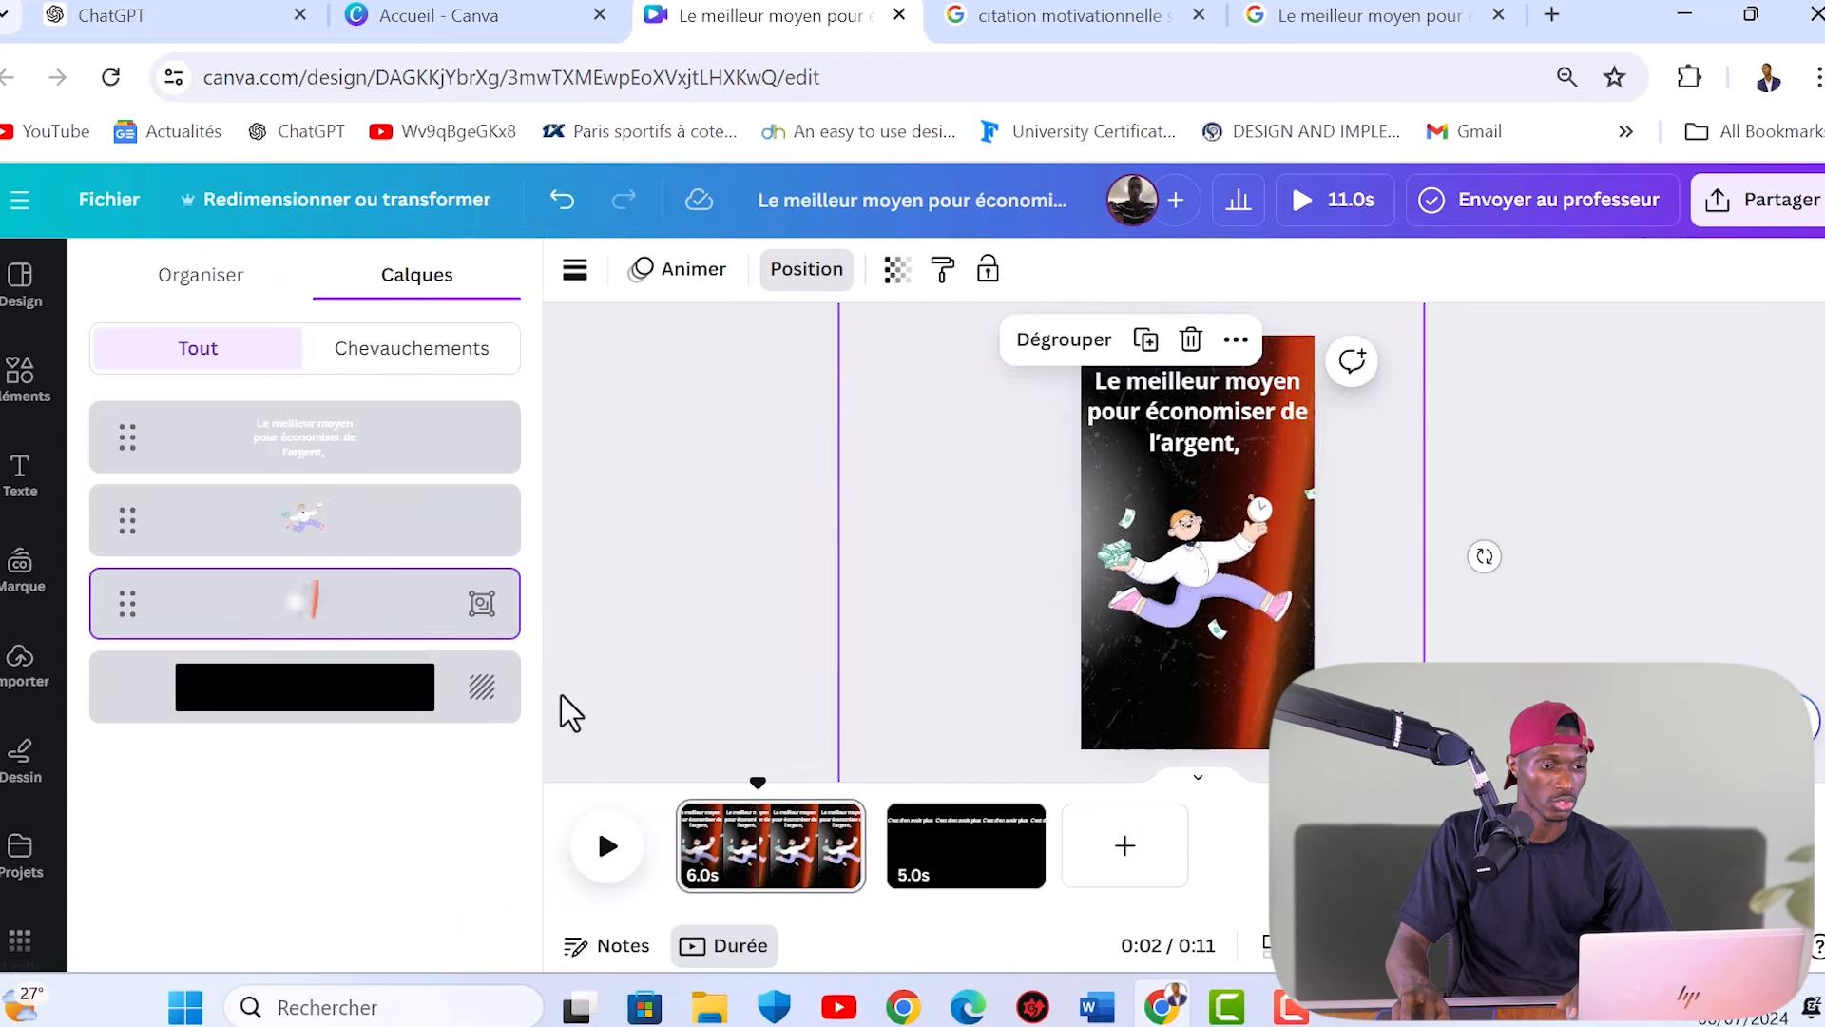
# Step: Copy the grouped background from the first page and paste it onto the second page
pyautogui.rightClick(333, 628)
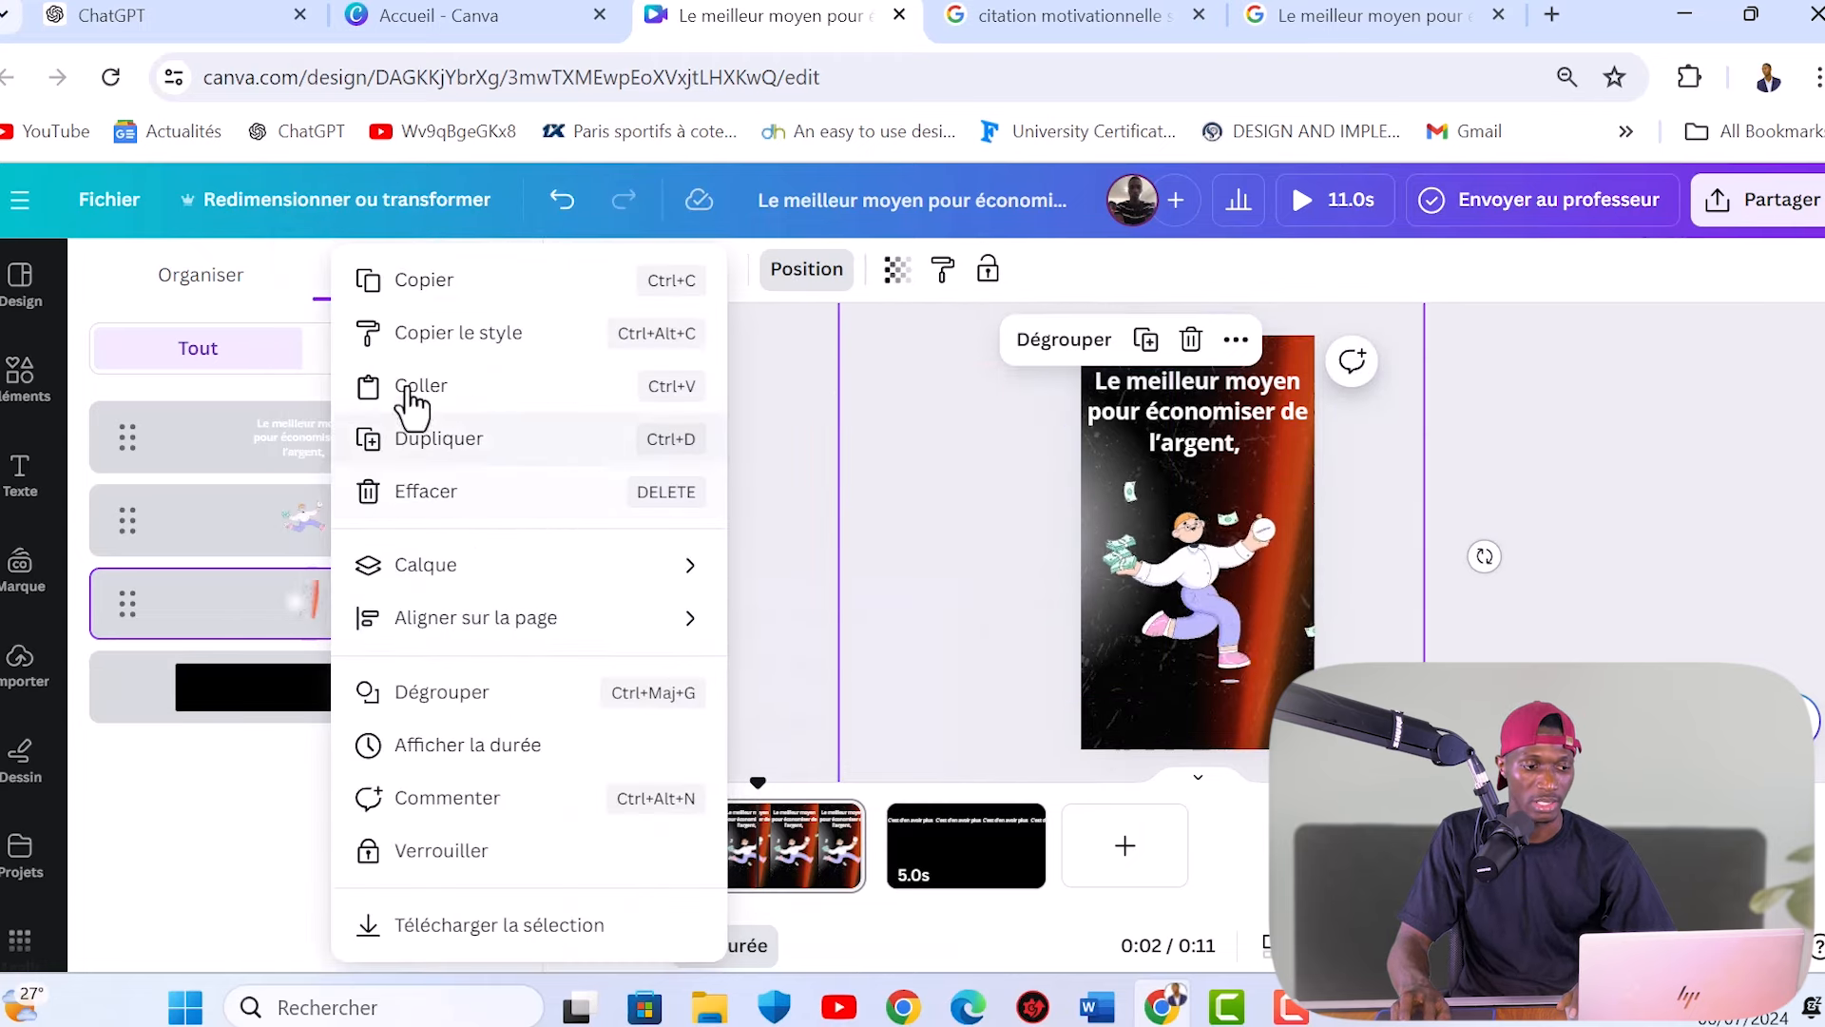
pyautogui.click(416, 281)
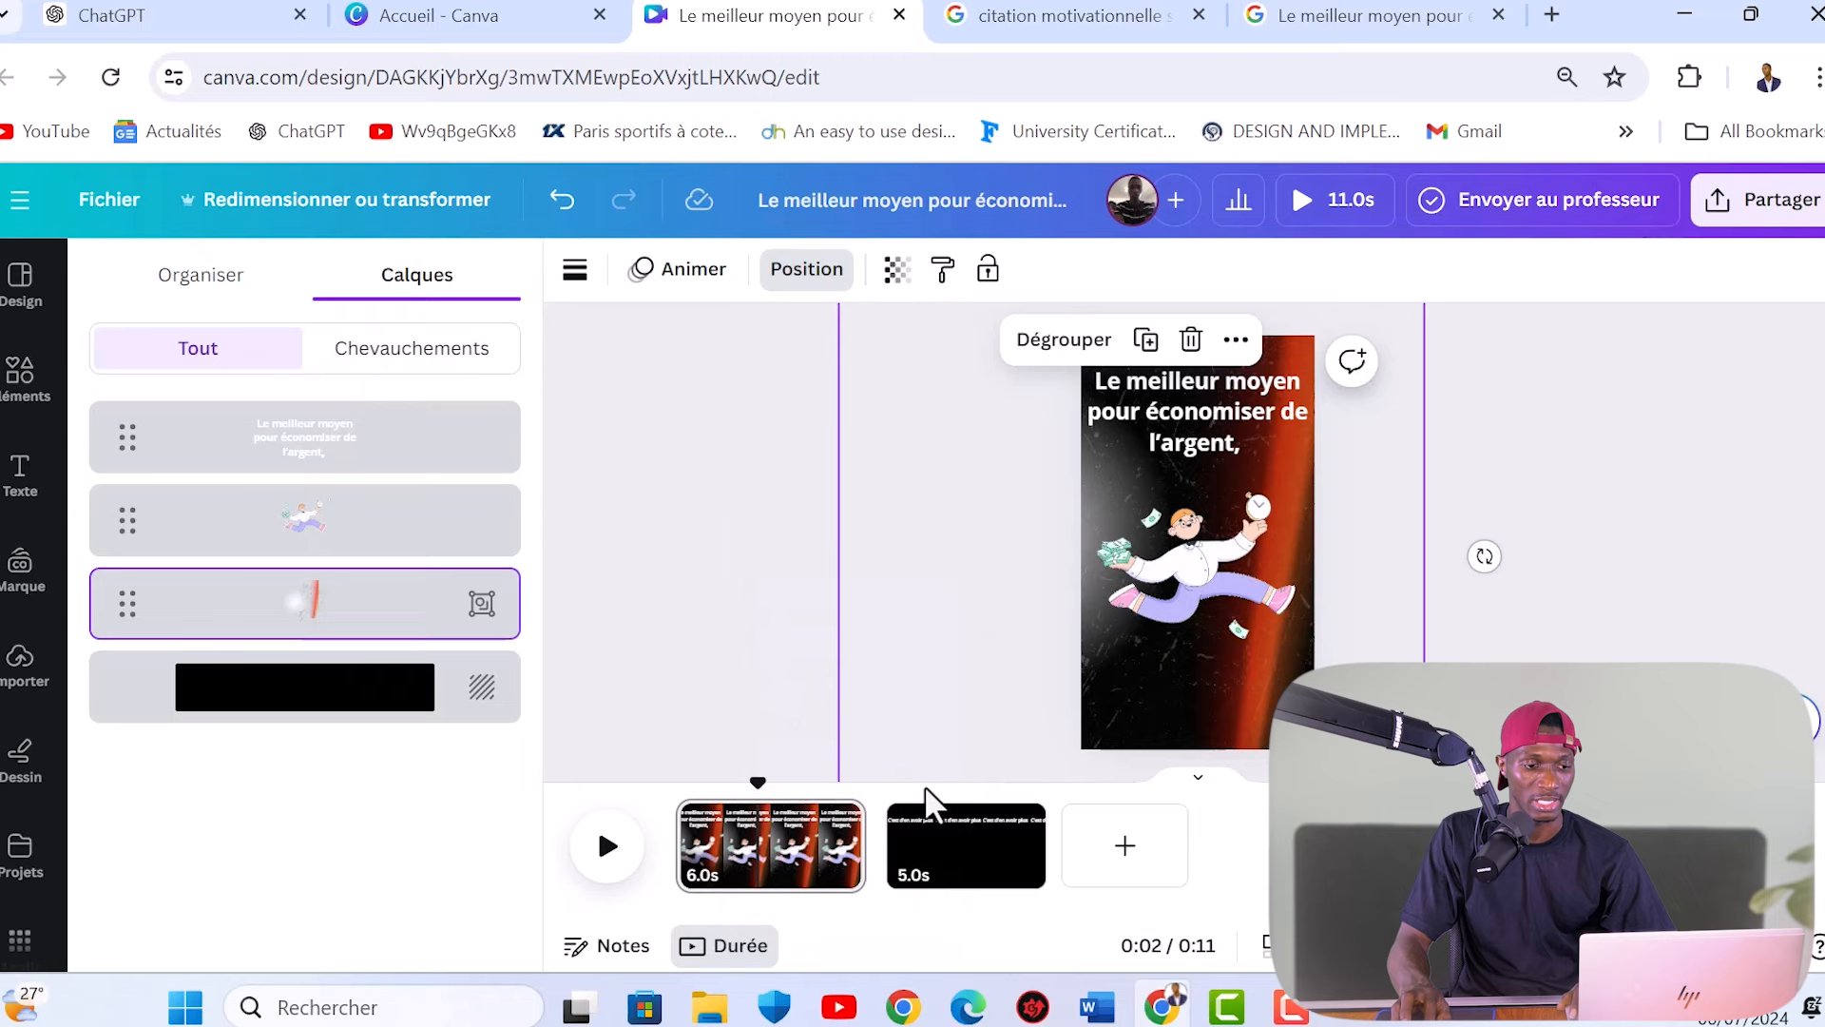
pyautogui.click(972, 872)
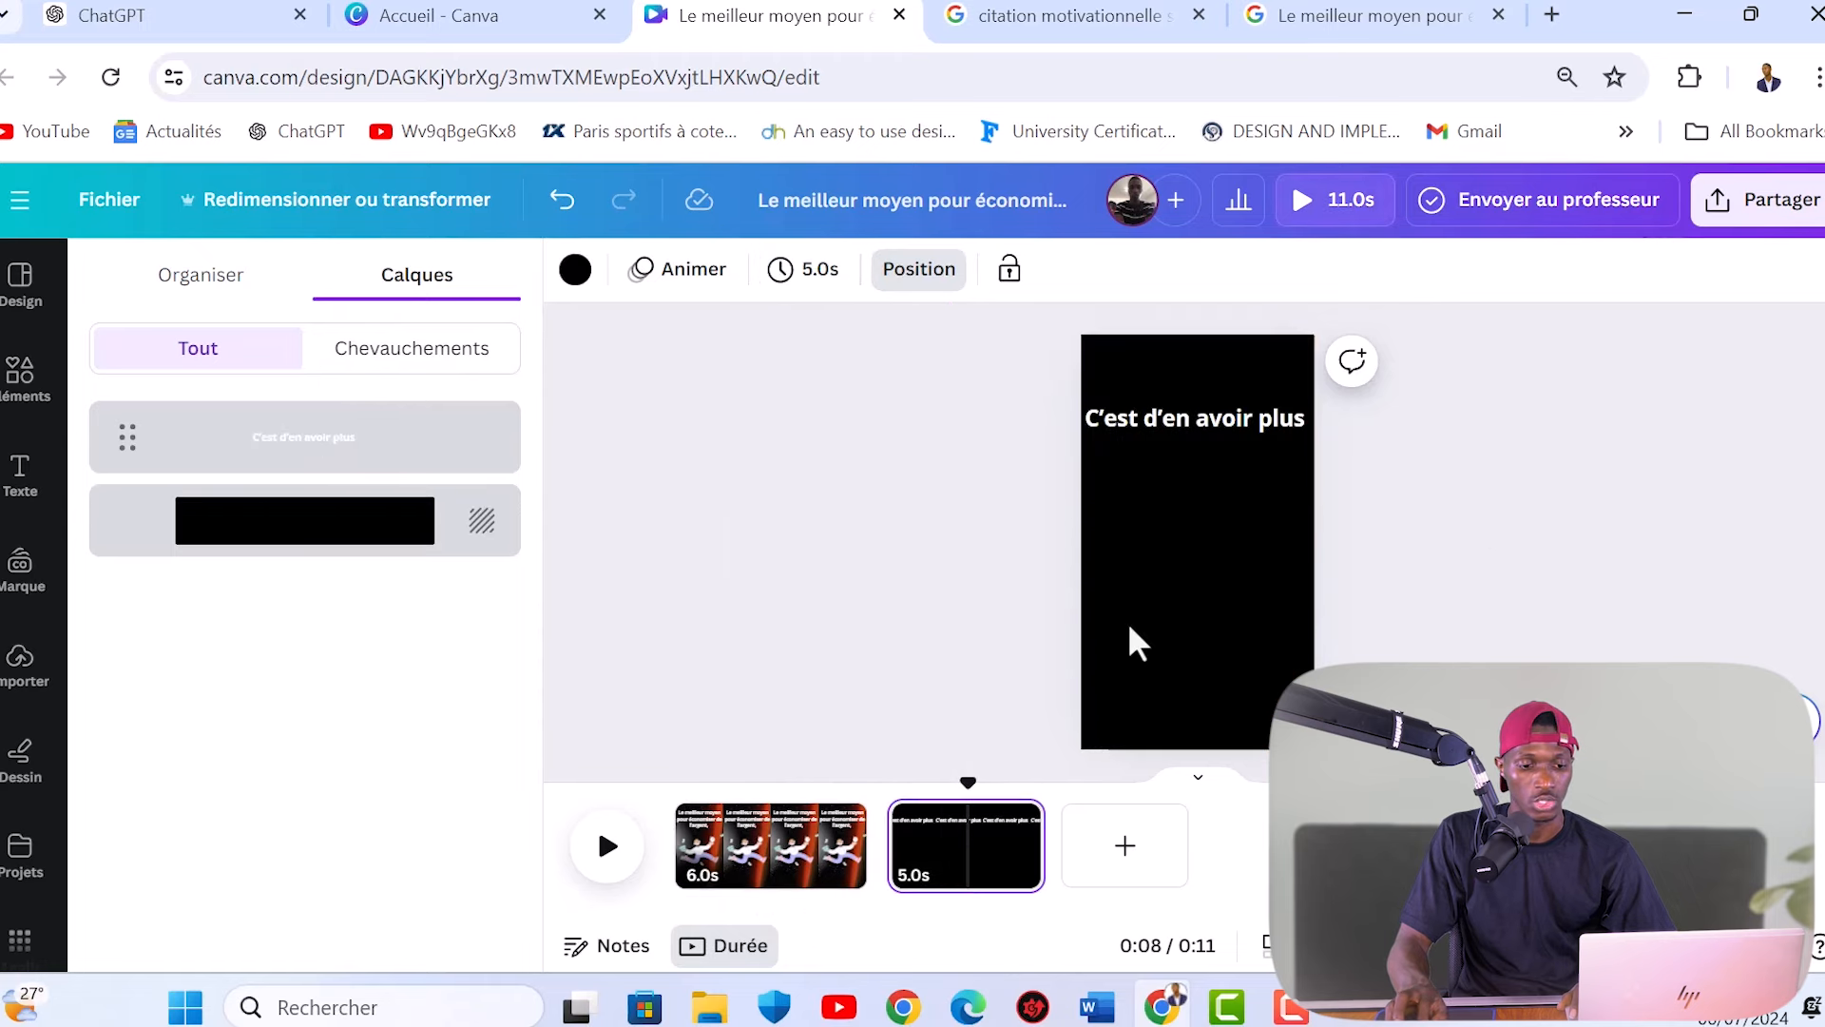
pyautogui.rightClick(1130, 627)
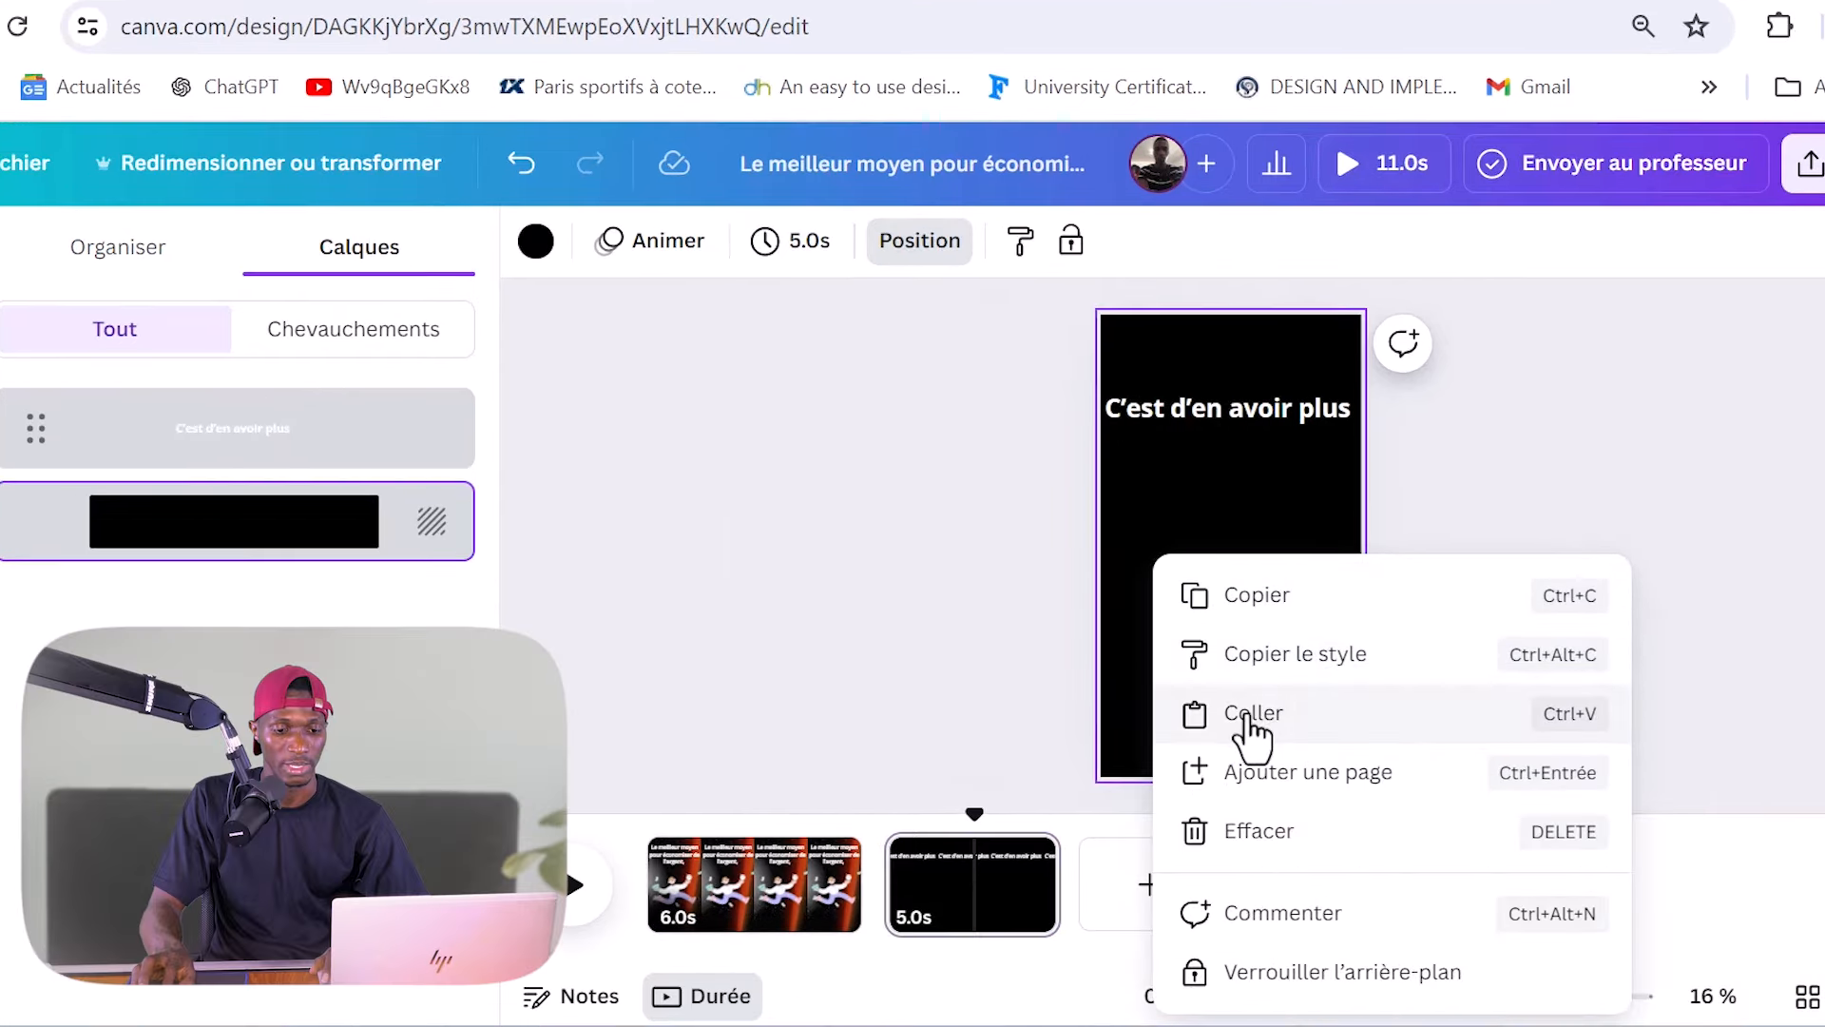
pyautogui.click(1212, 692)
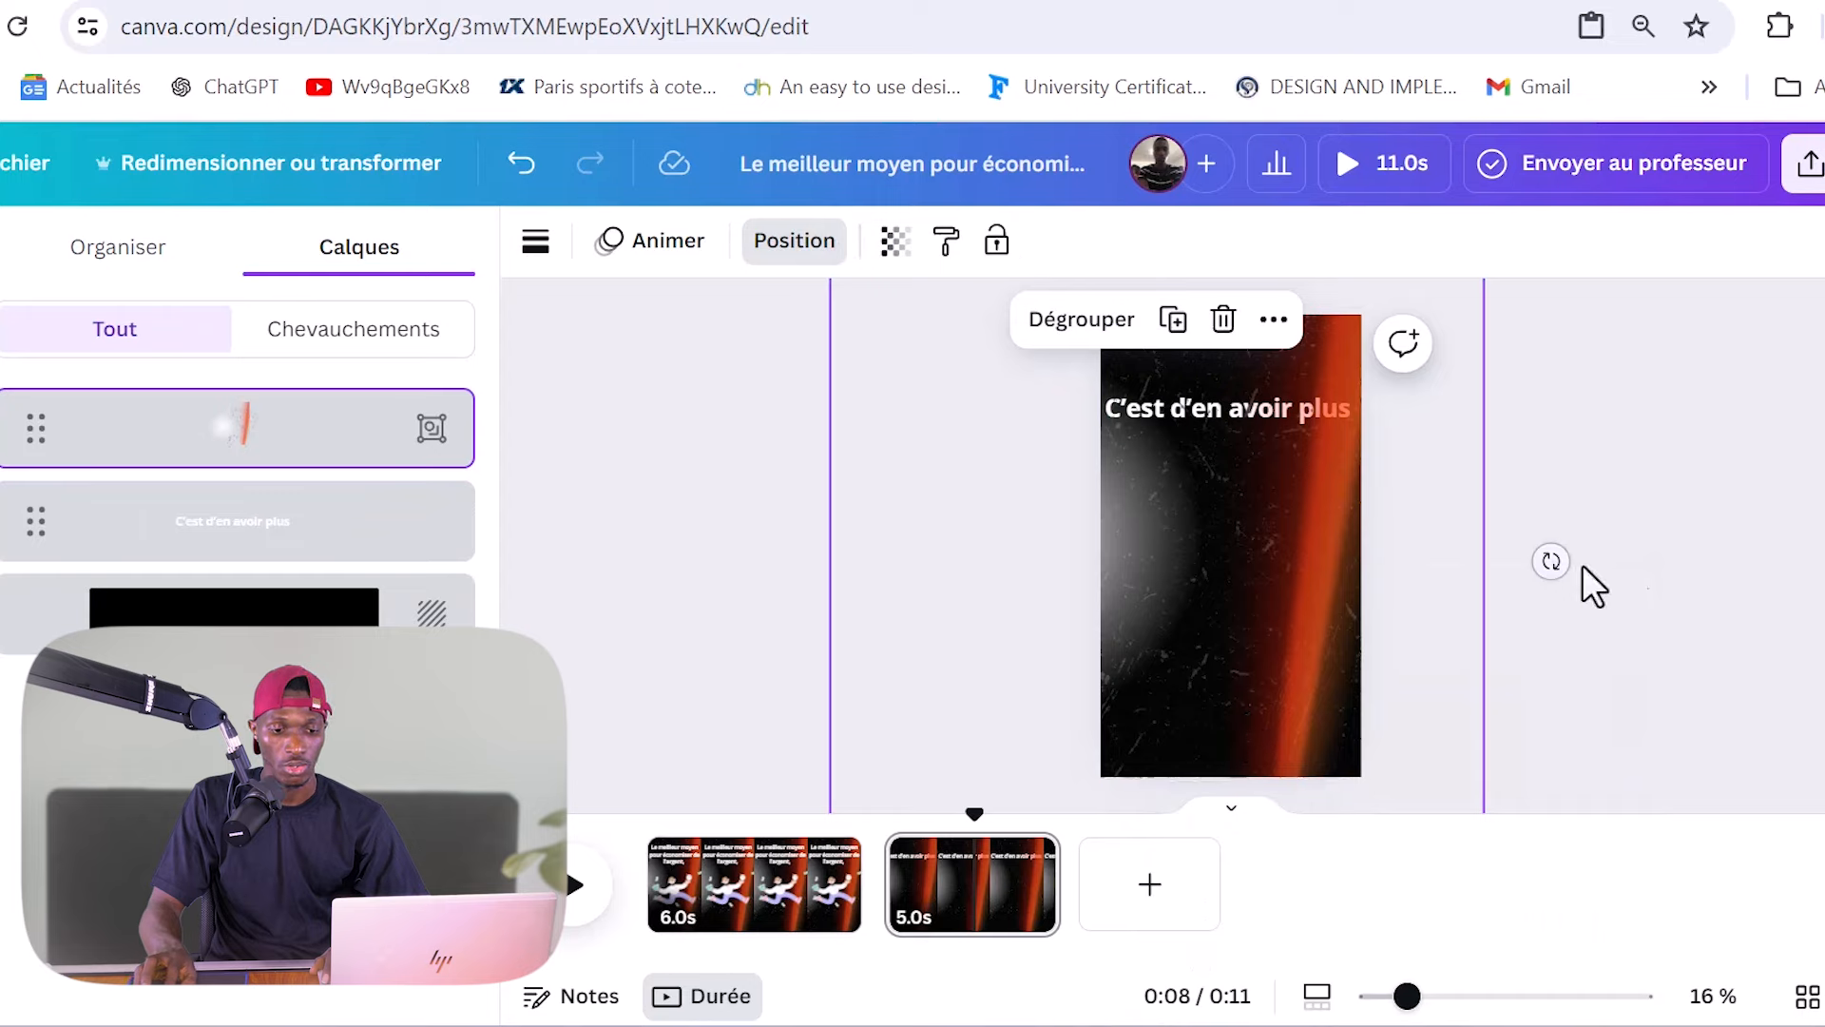
pyautogui.click(1739, 447)
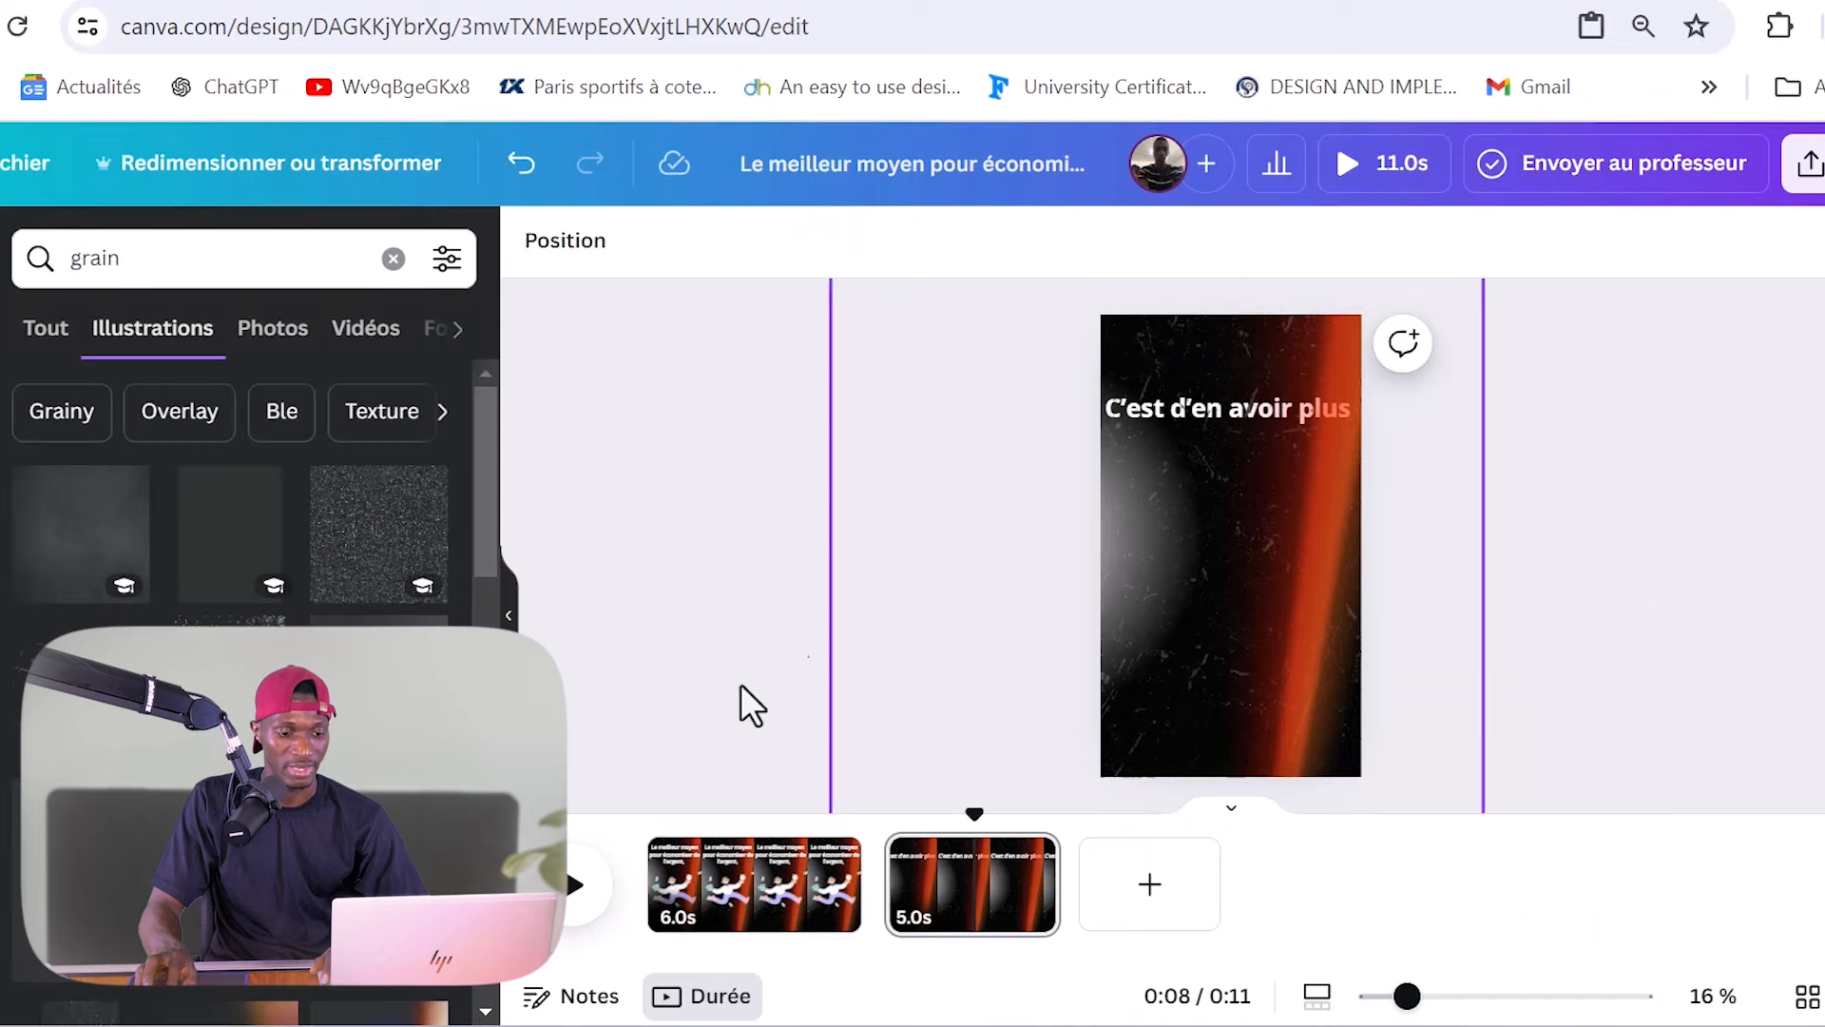
# Step: Send the pasted background group on the second page to the back, behind the text "C'est d'en avoir plus"
pyautogui.click(798, 898)
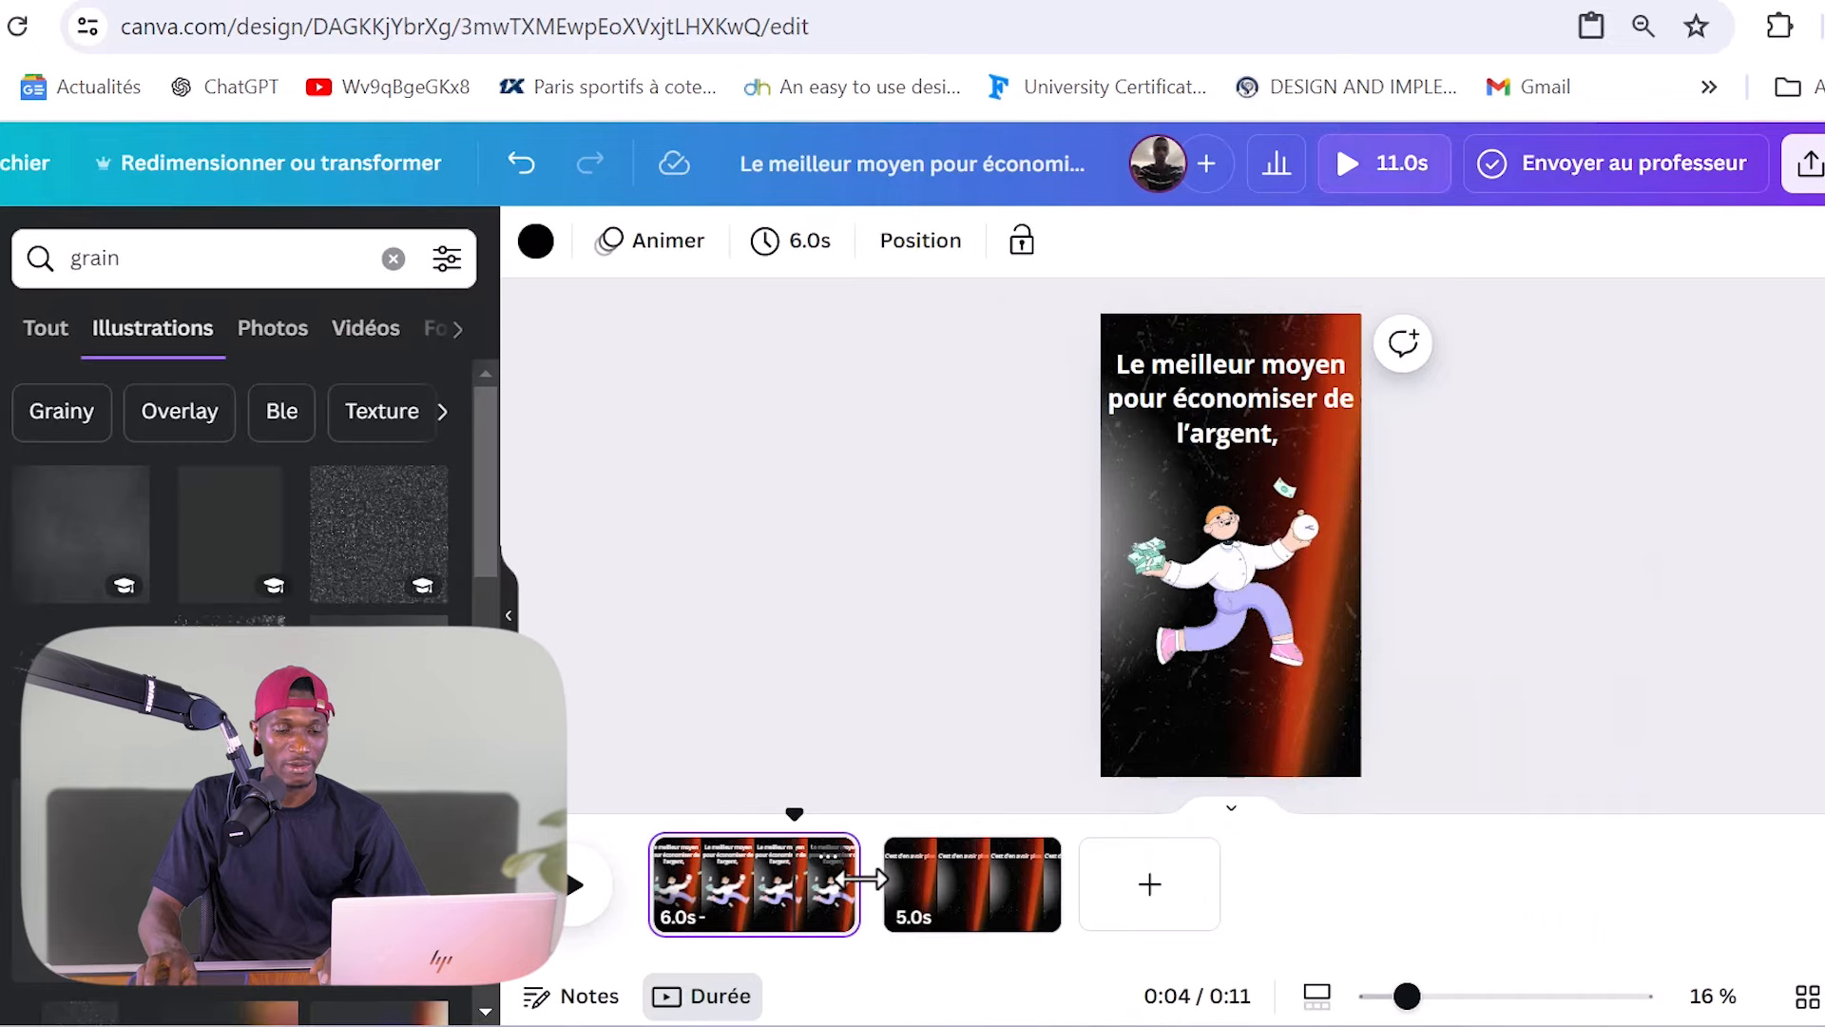
pyautogui.click(928, 912)
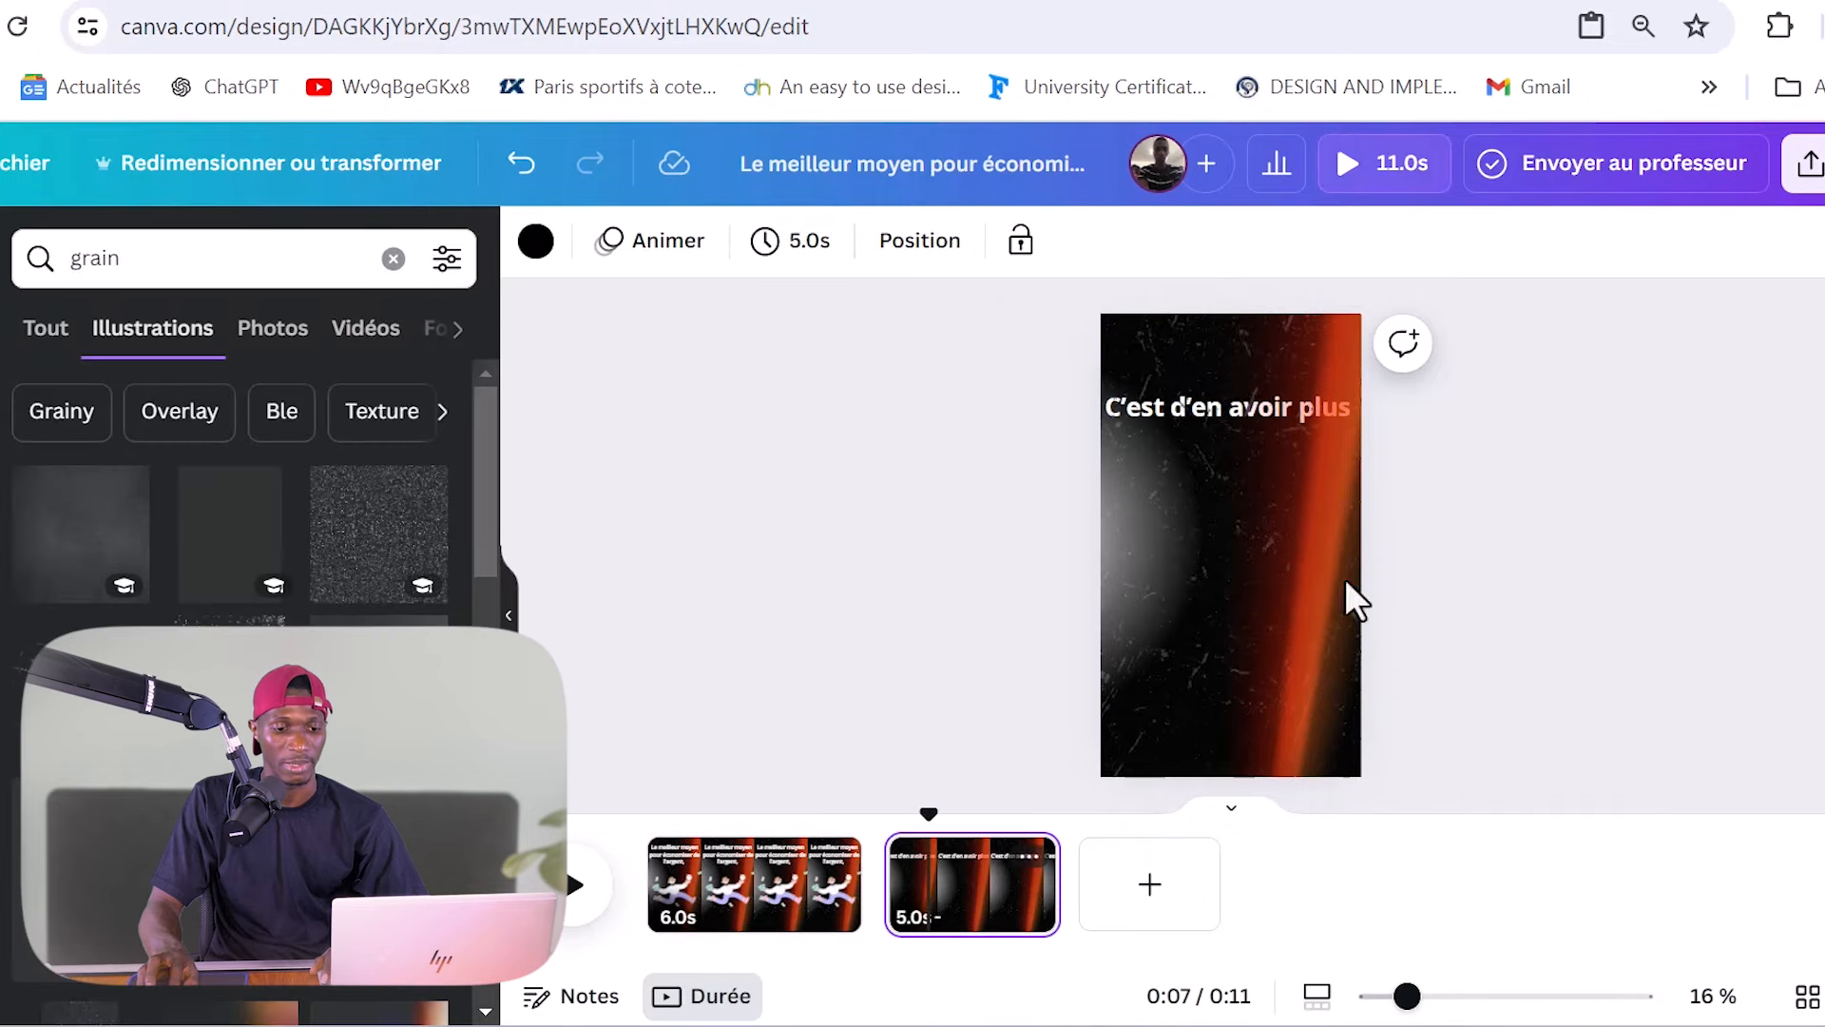
pyautogui.click(1195, 739)
pyautogui.rightClick(1152, 643)
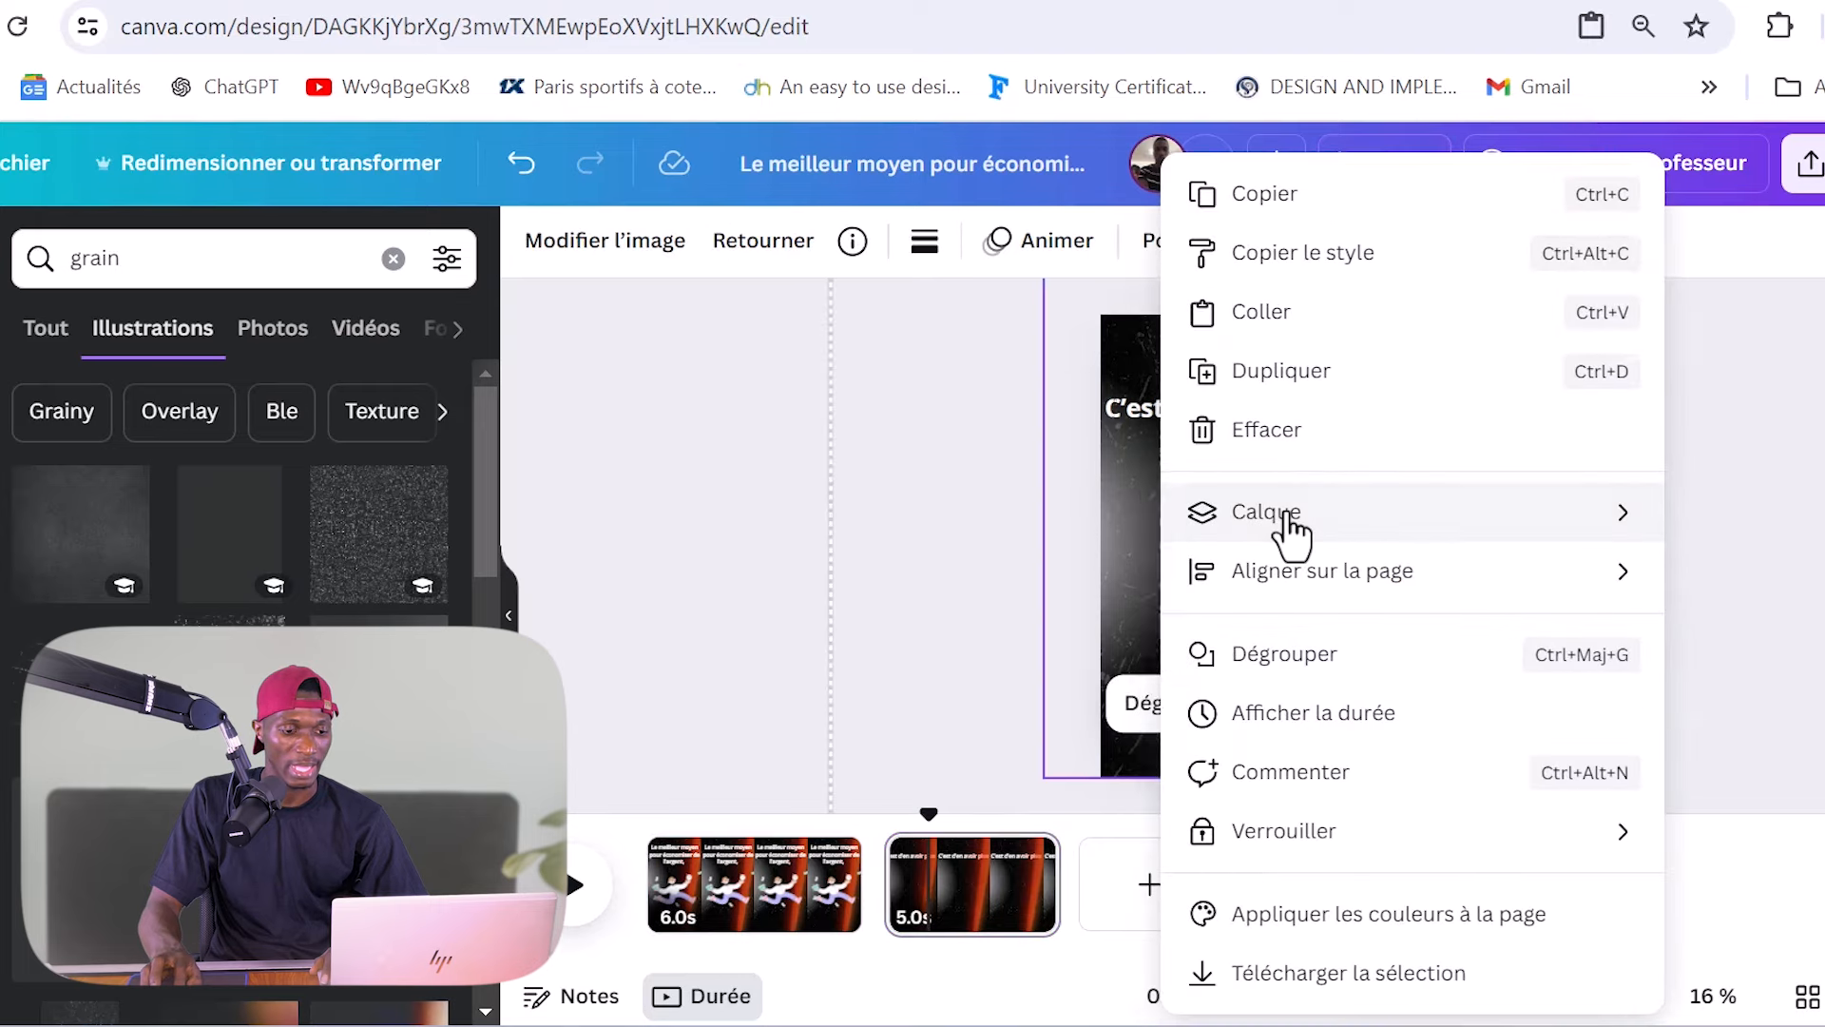
pyautogui.moveTo(1288, 518)
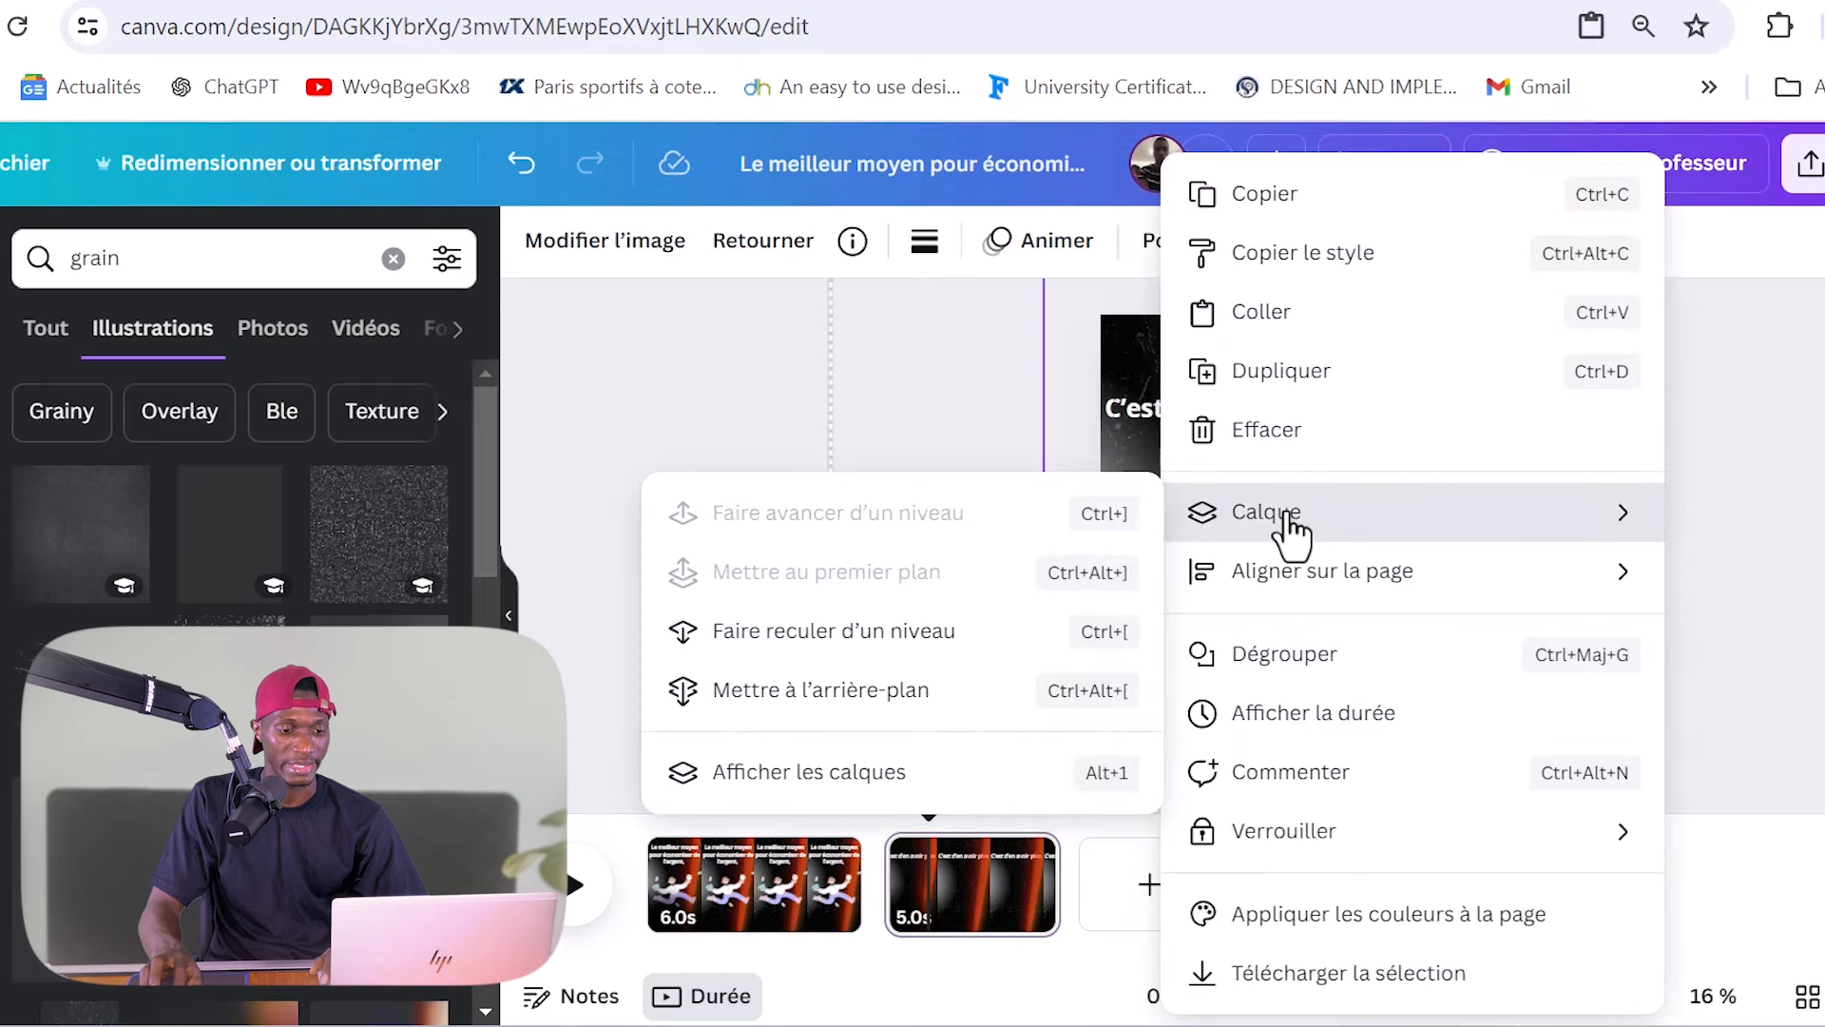
pyautogui.click(888, 696)
pyautogui.click(1749, 469)
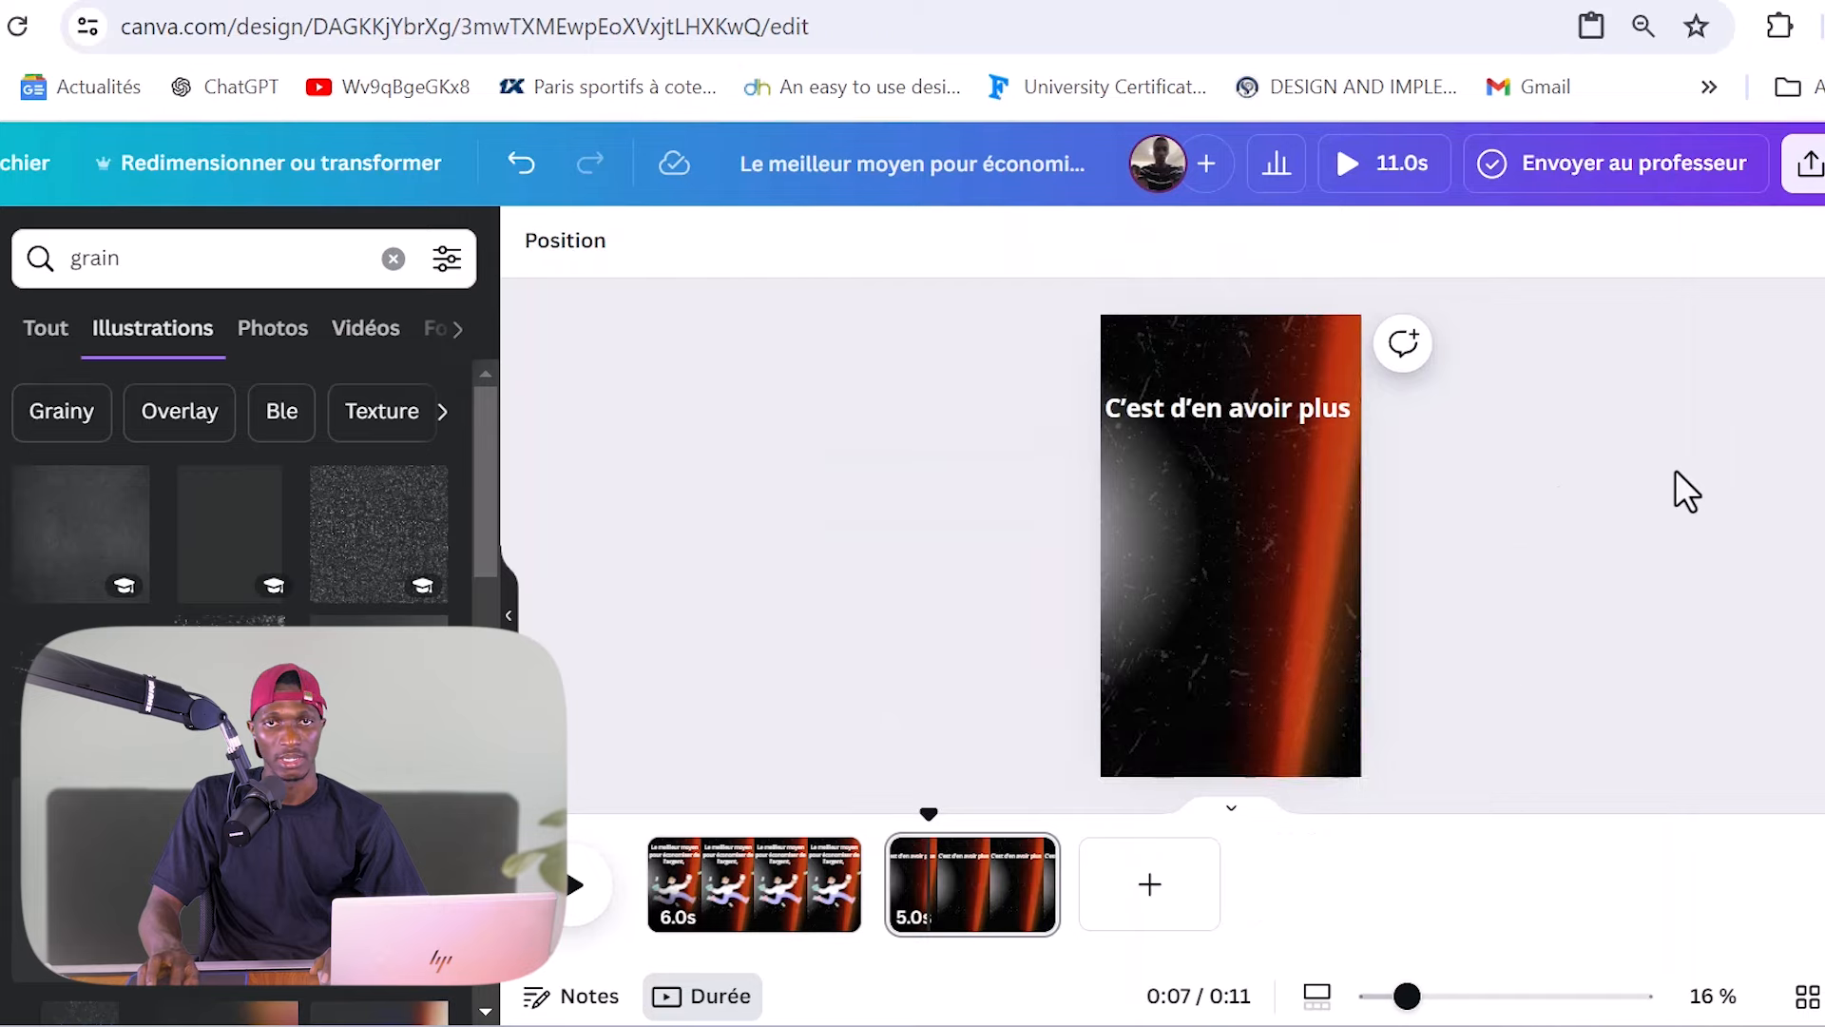
# Step: Search the illustrations for "earn money" and filter them to animated ones
pyautogui.scroll(1, 1557, 487)
pyautogui.scroll(-1, 1455, 466)
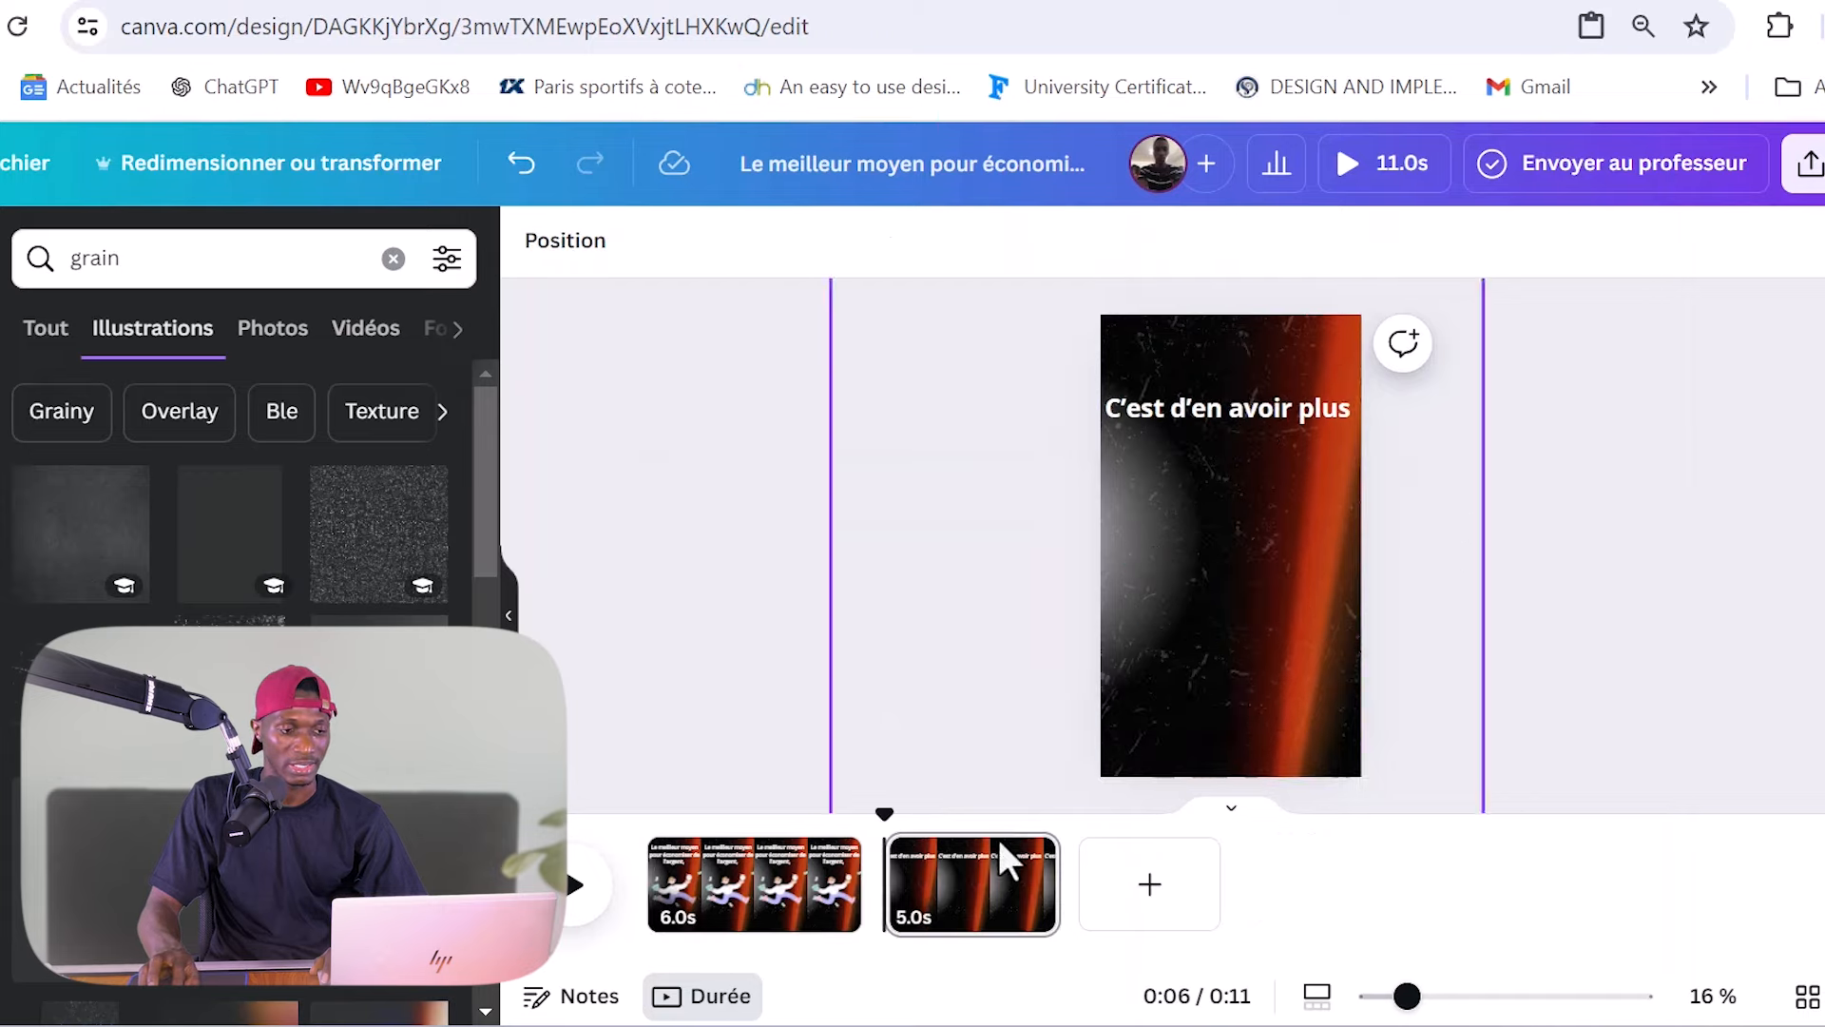
pyautogui.click(393, 259)
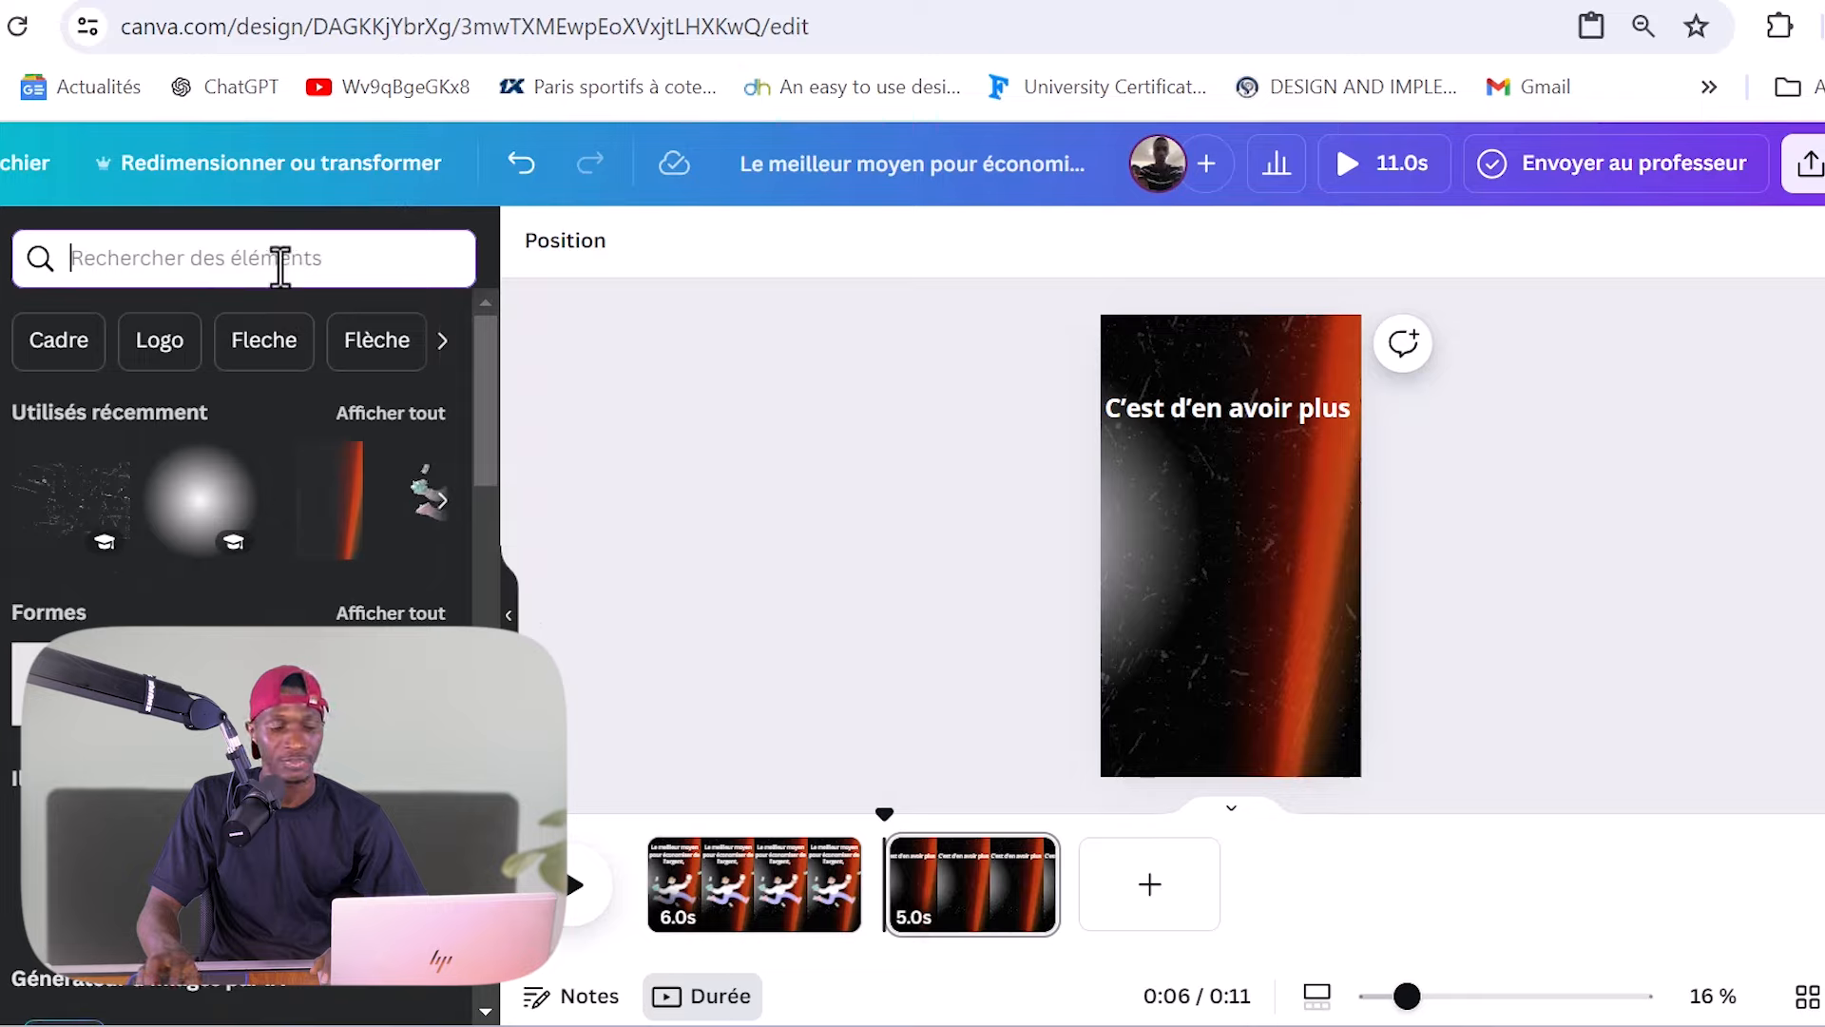
pyautogui.write('save mon')
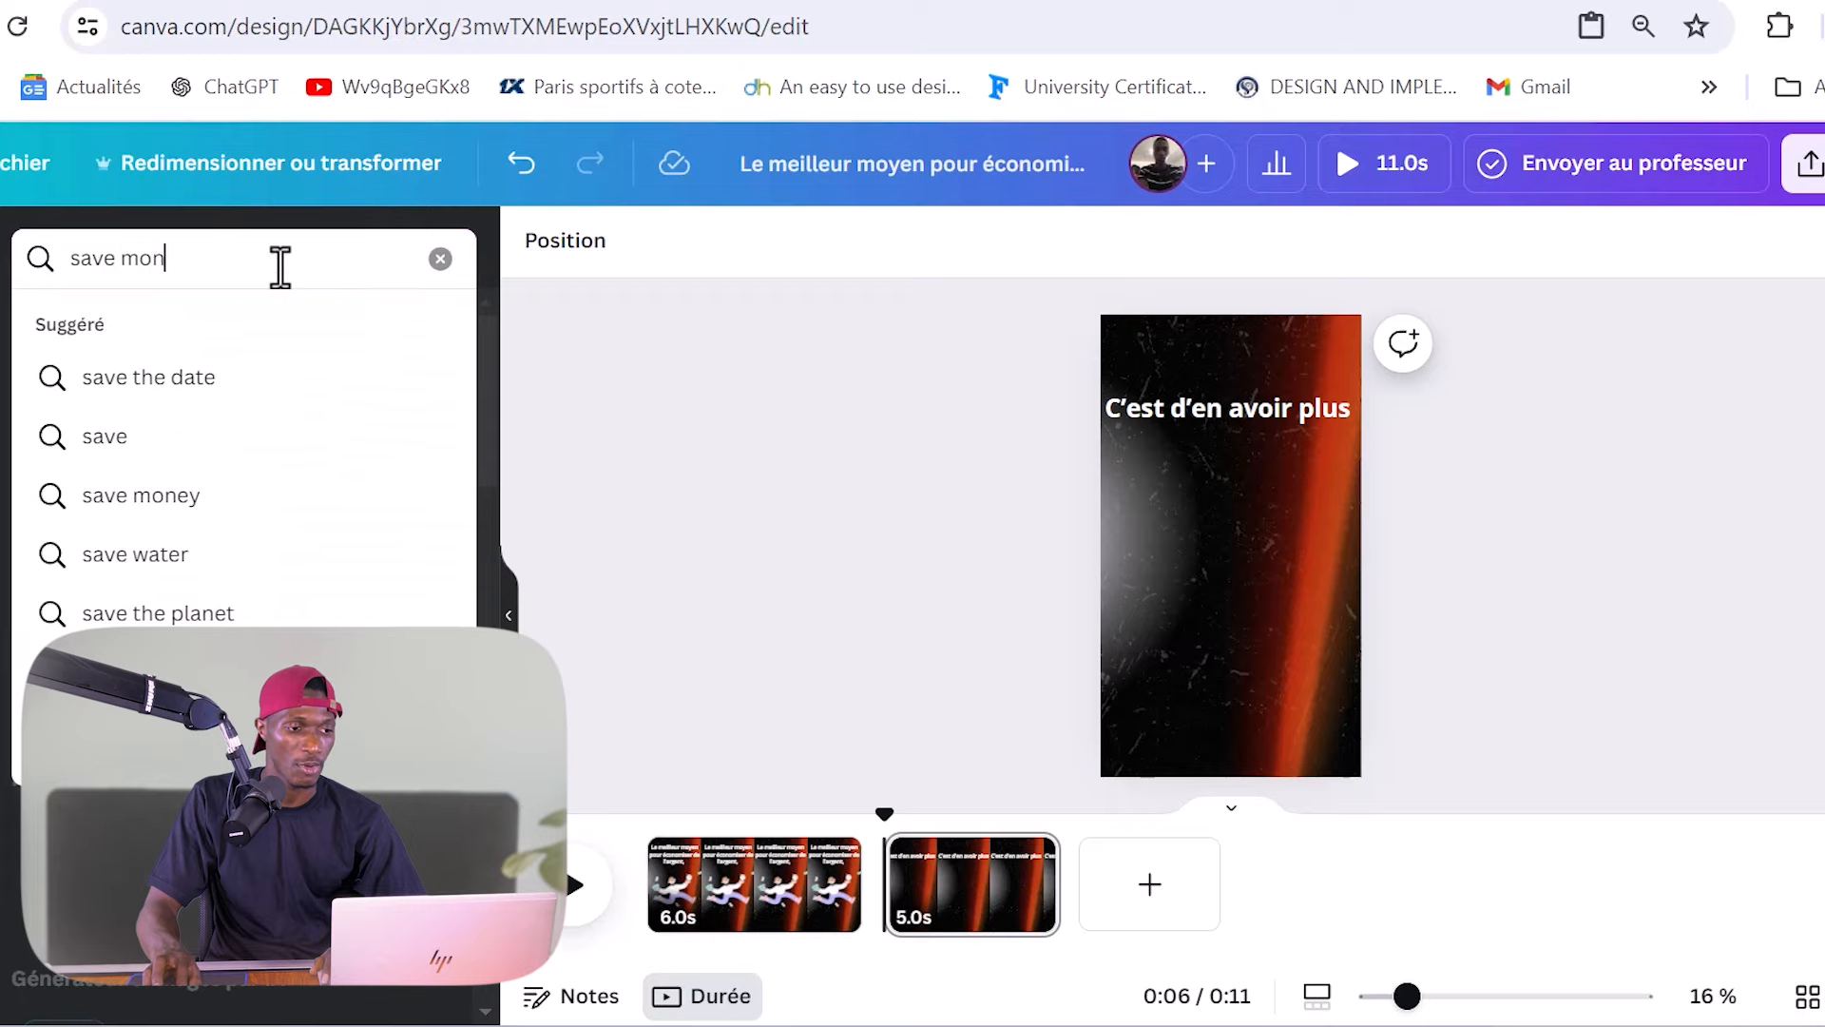
pyautogui.write('ey')
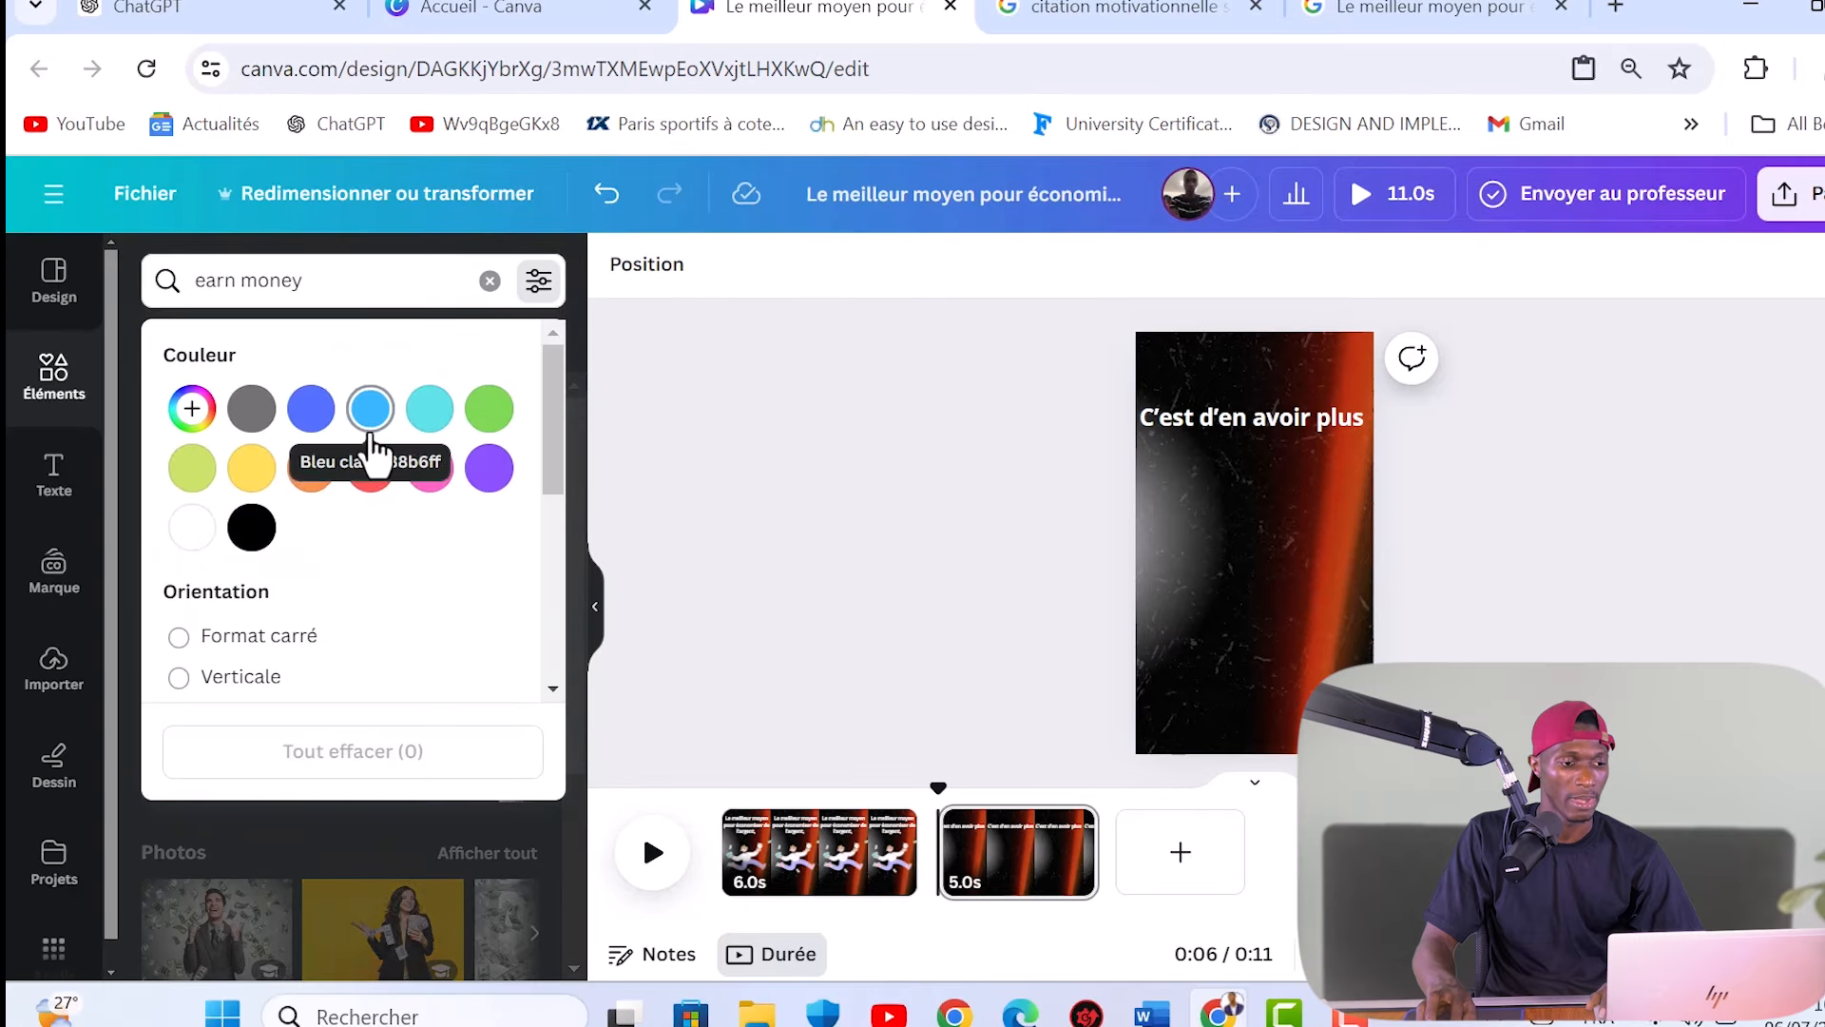
pyautogui.scroll(-5, 485, 407)
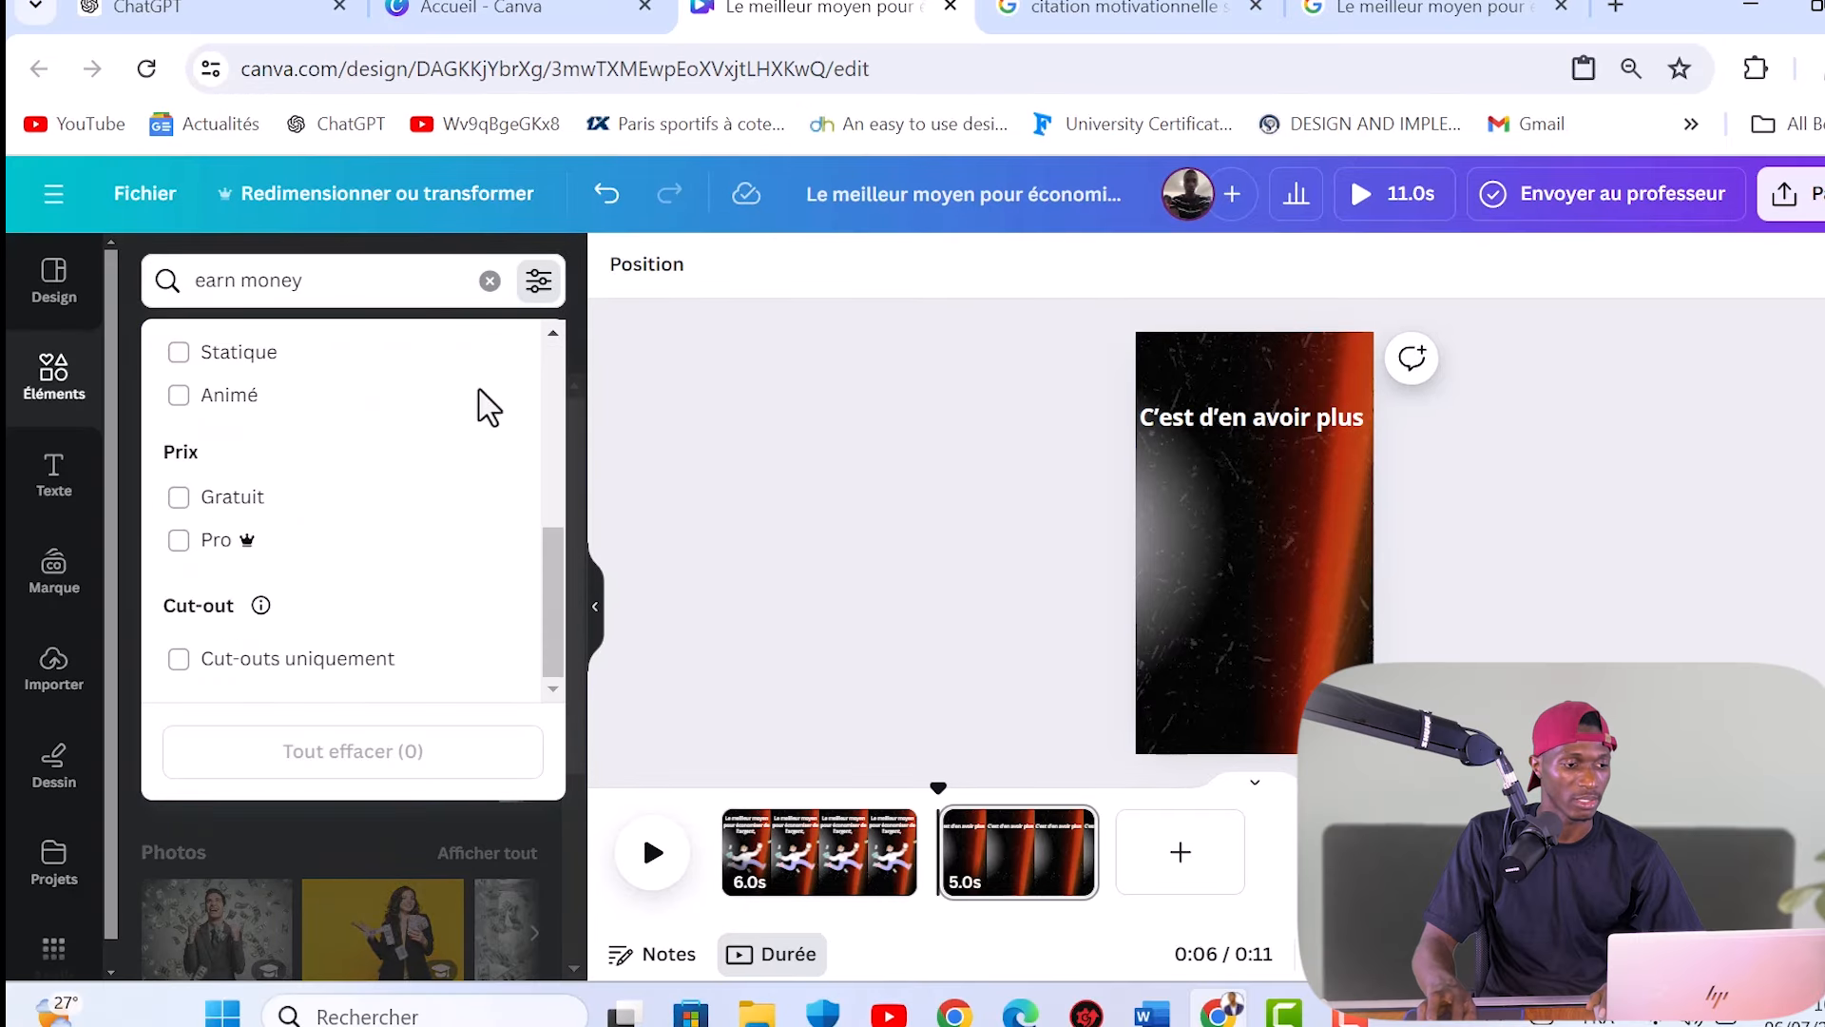
pyautogui.click(228, 394)
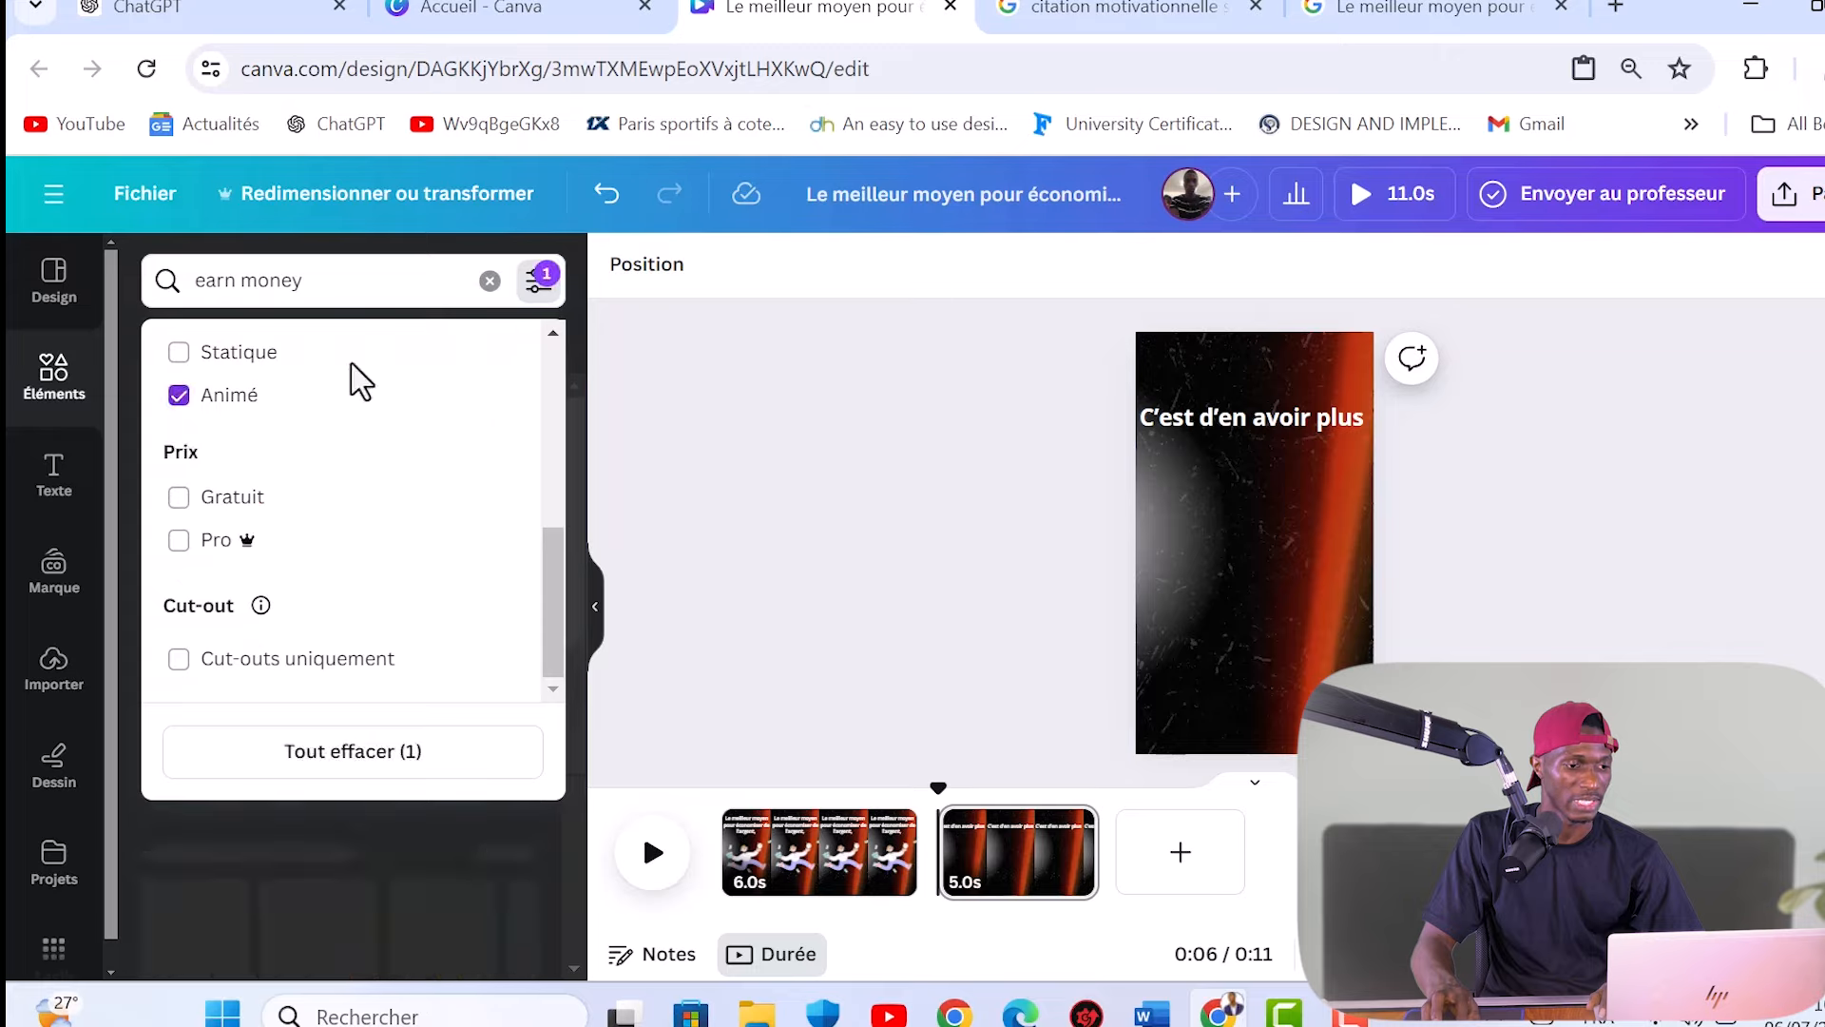
pyautogui.click(538, 282)
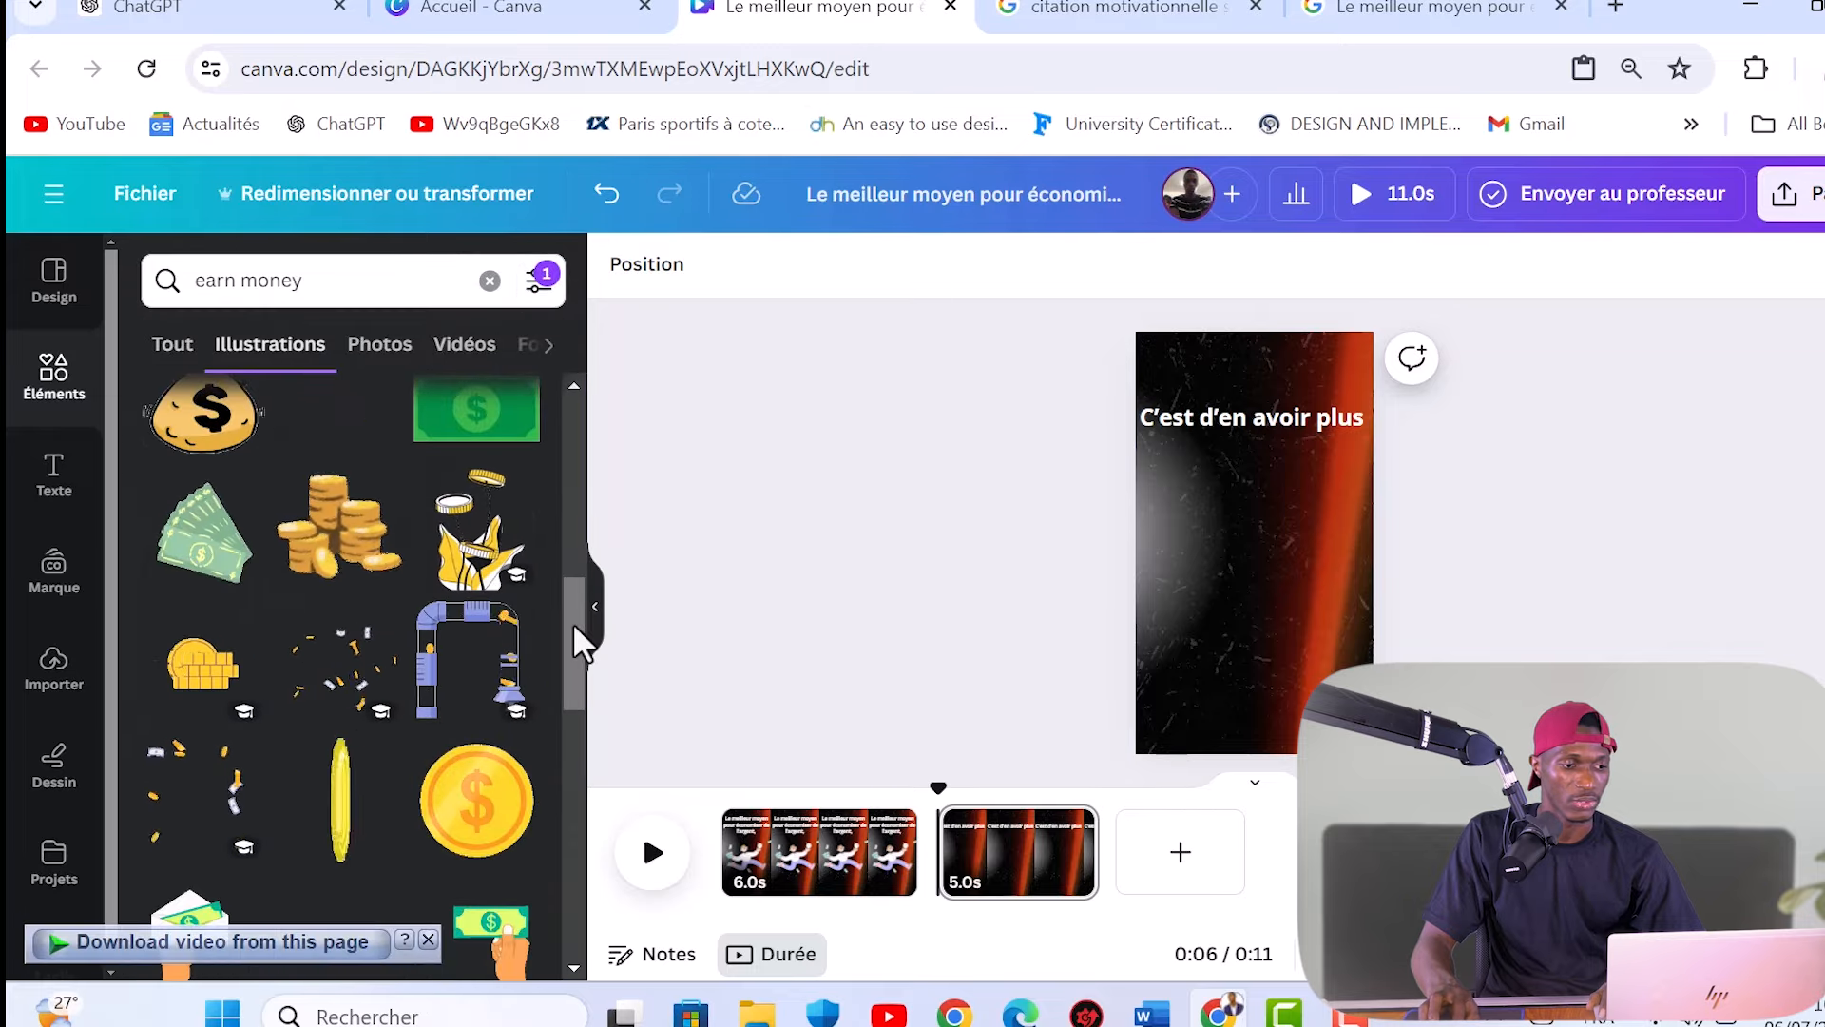
# Step: Add the animated woman hugging a piggy bank to the second page, enlarged to nearly the page width below the text
pyautogui.moveTo(574, 626); pyautogui.dragTo(578, 701)
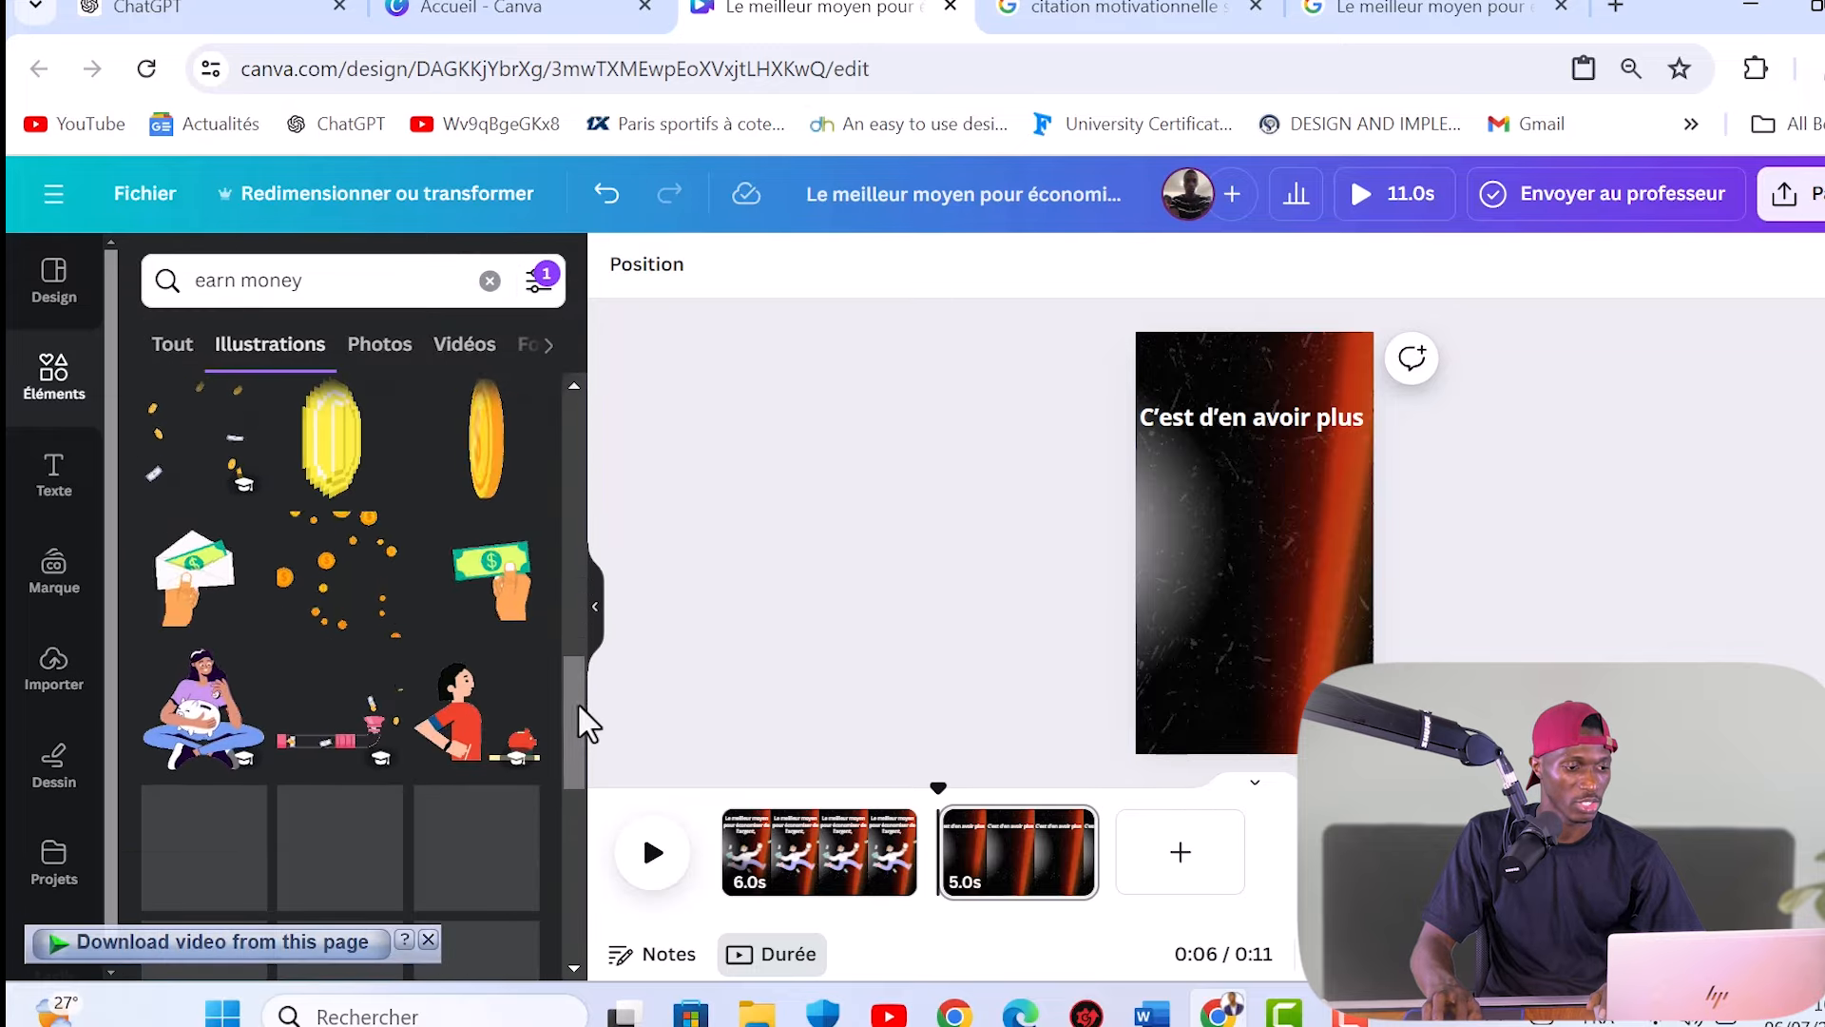
pyautogui.click(228, 751)
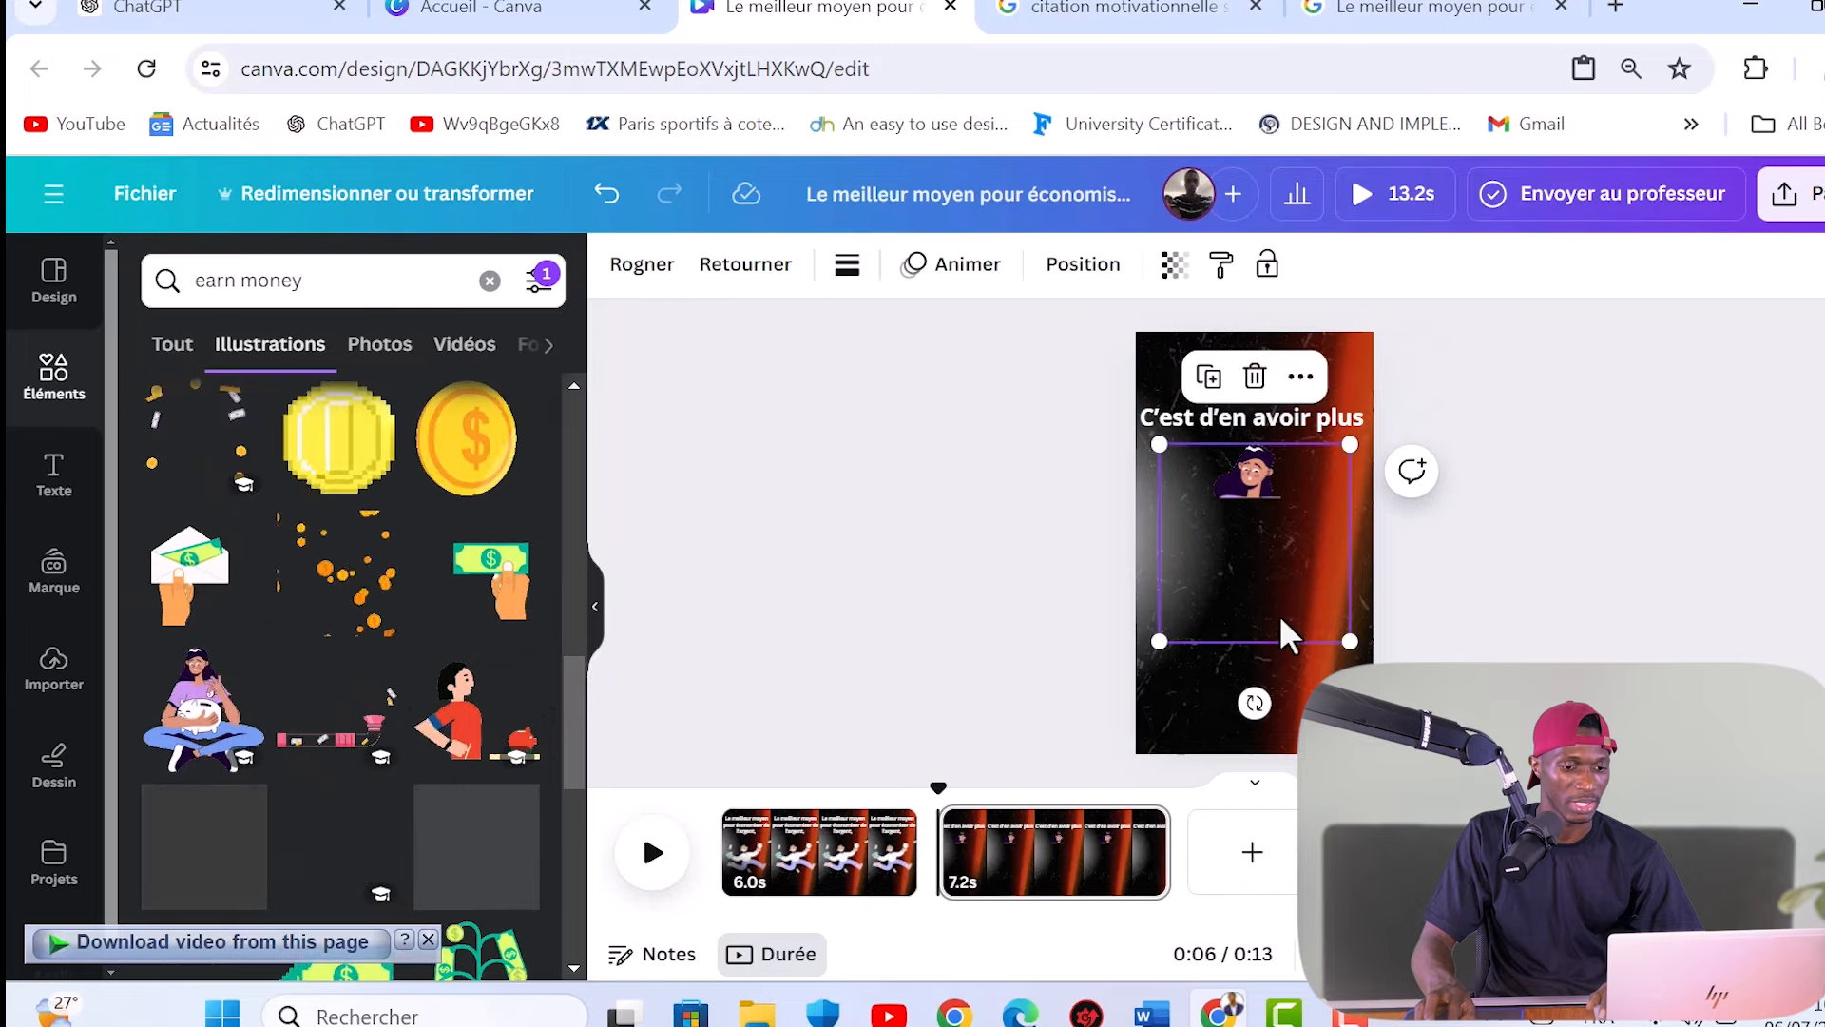
pyautogui.rightClick(1288, 631)
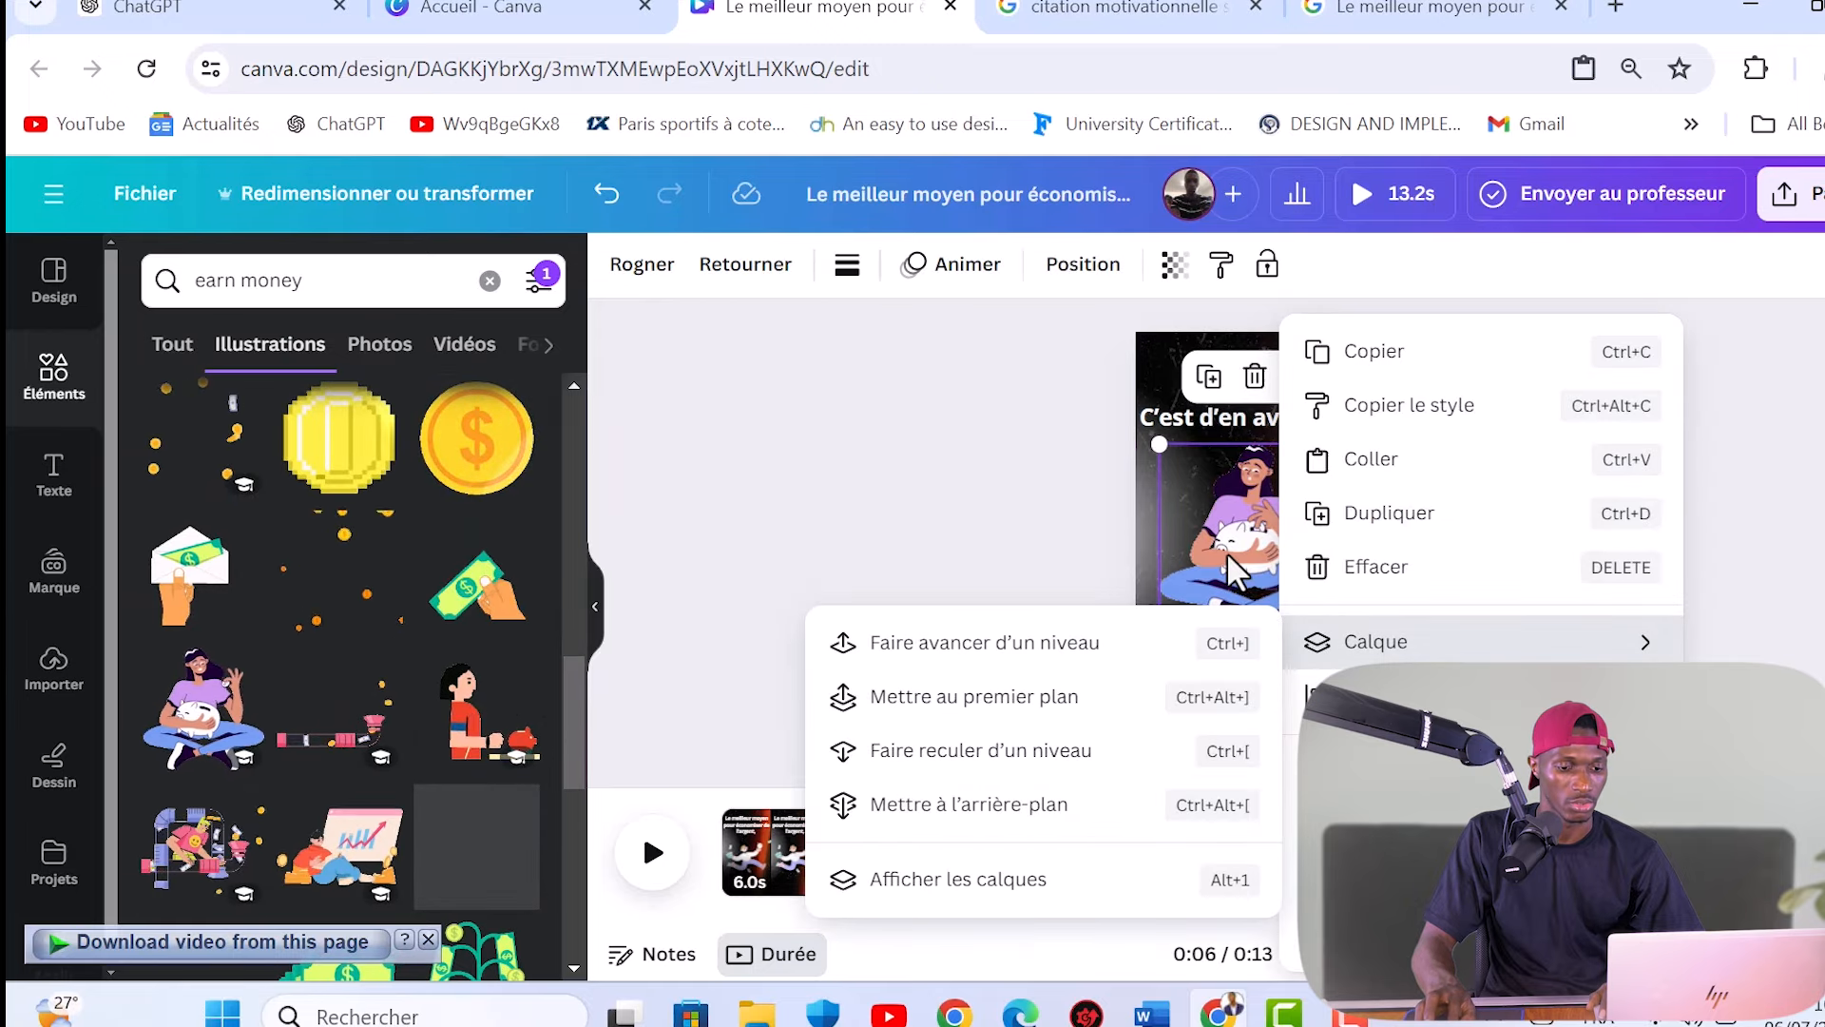
pyautogui.click(1233, 573)
pyautogui.moveTo(1350, 644); pyautogui.dragTo(1379, 672)
pyautogui.moveTo(1303, 583); pyautogui.dragTo(1280, 574)
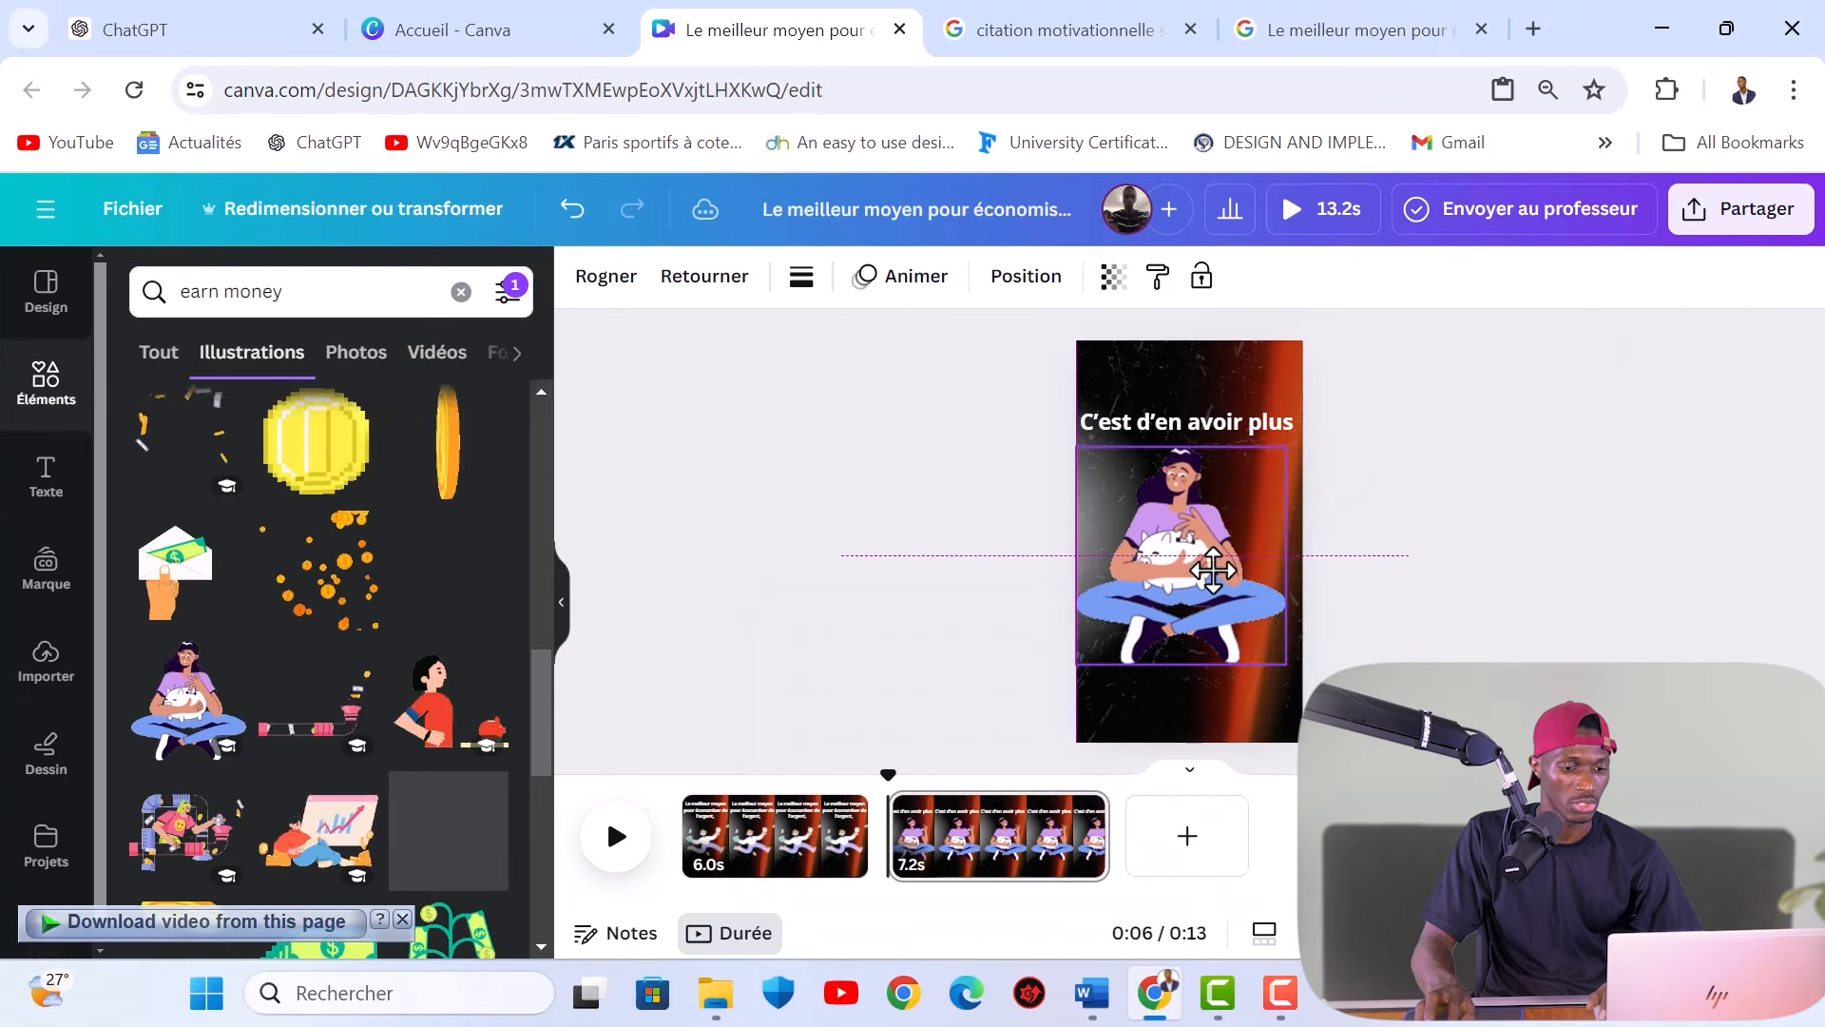
pyautogui.click(1494, 562)
# Step: Add the animated dollar money bag, shrink it and place it beside the woman's head, just below the text
pyautogui.scroll(4, 233, 655)
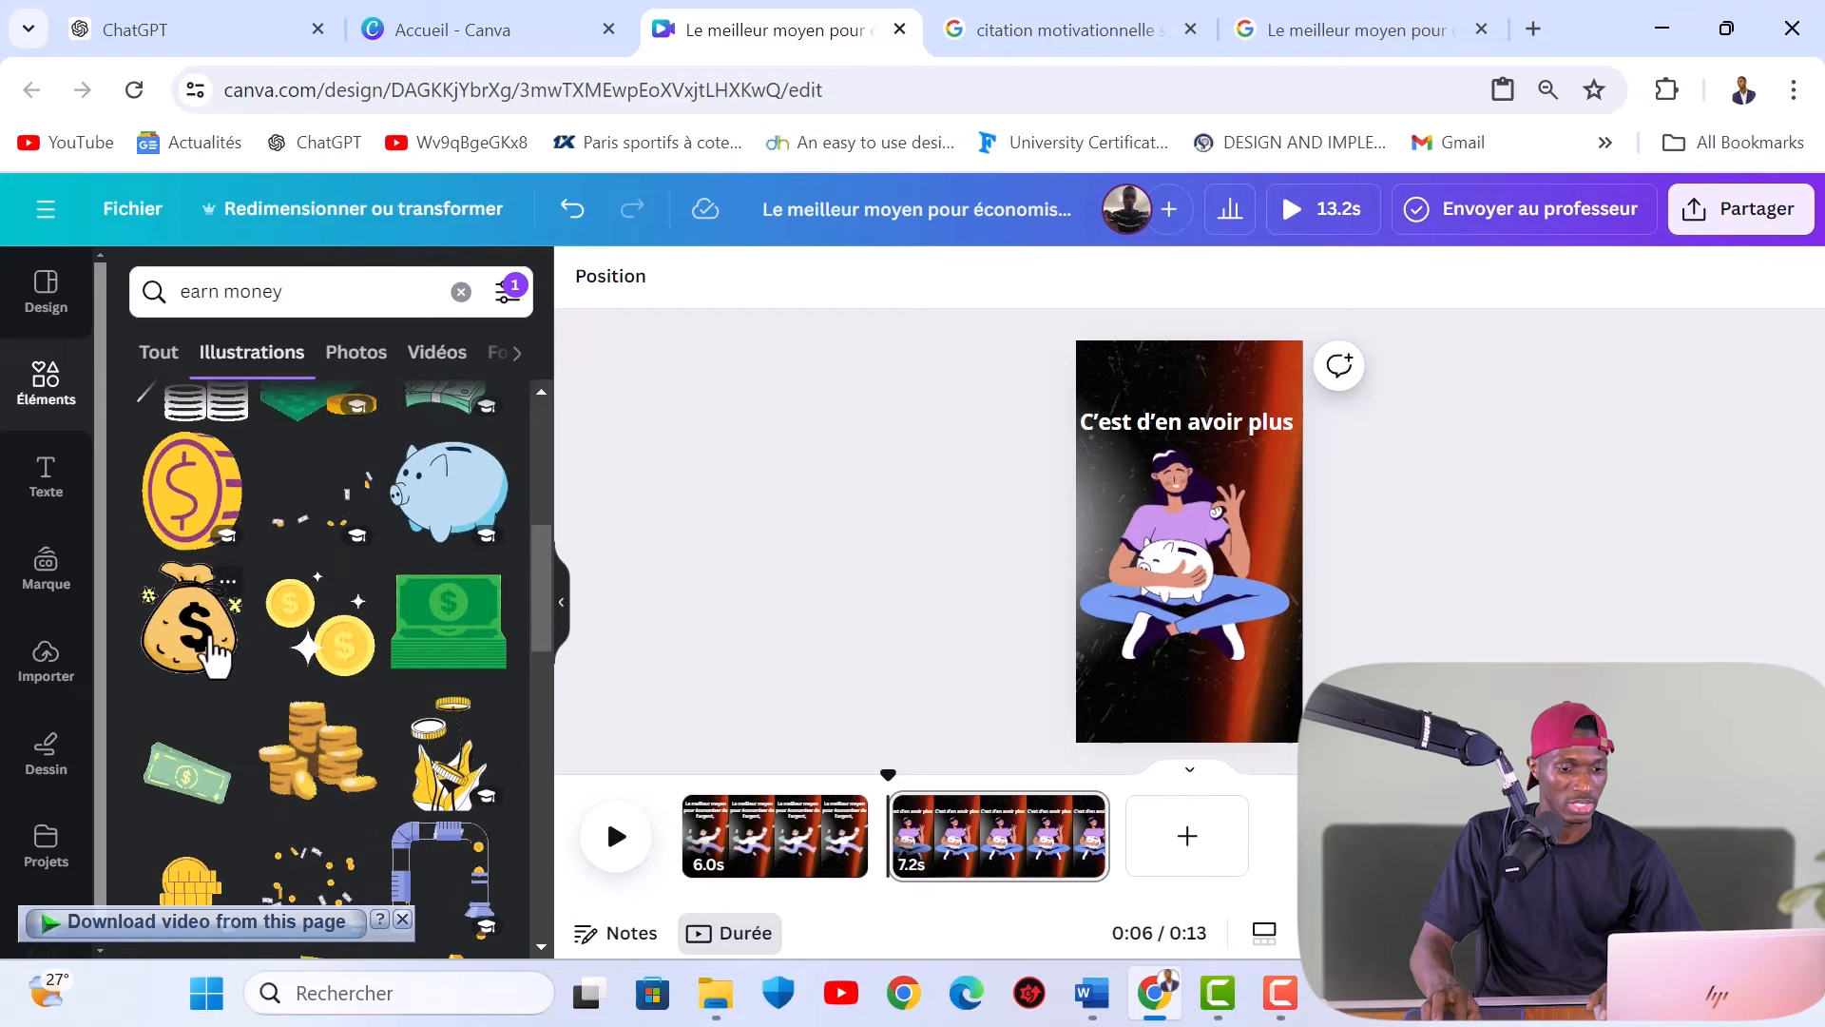
pyautogui.click(206, 635)
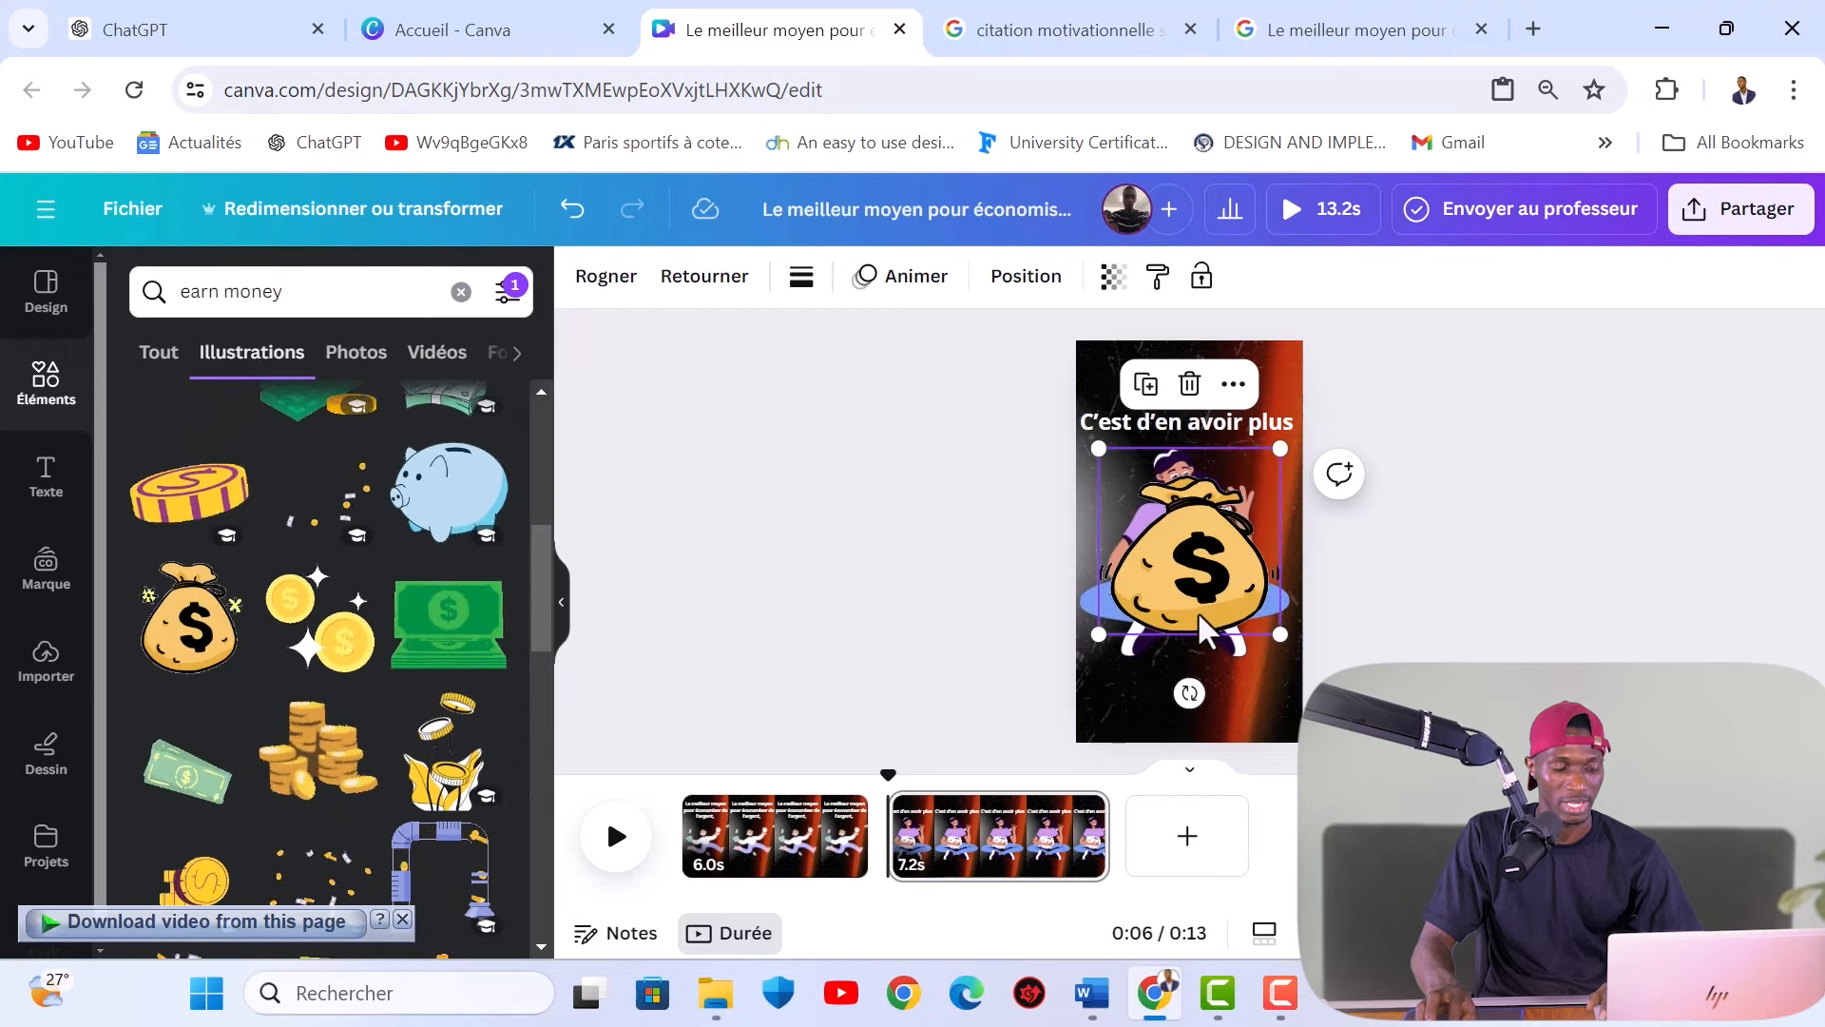
pyautogui.moveTo(1215, 718); pyautogui.dragTo(1275, 467)
pyautogui.click(1597, 499)
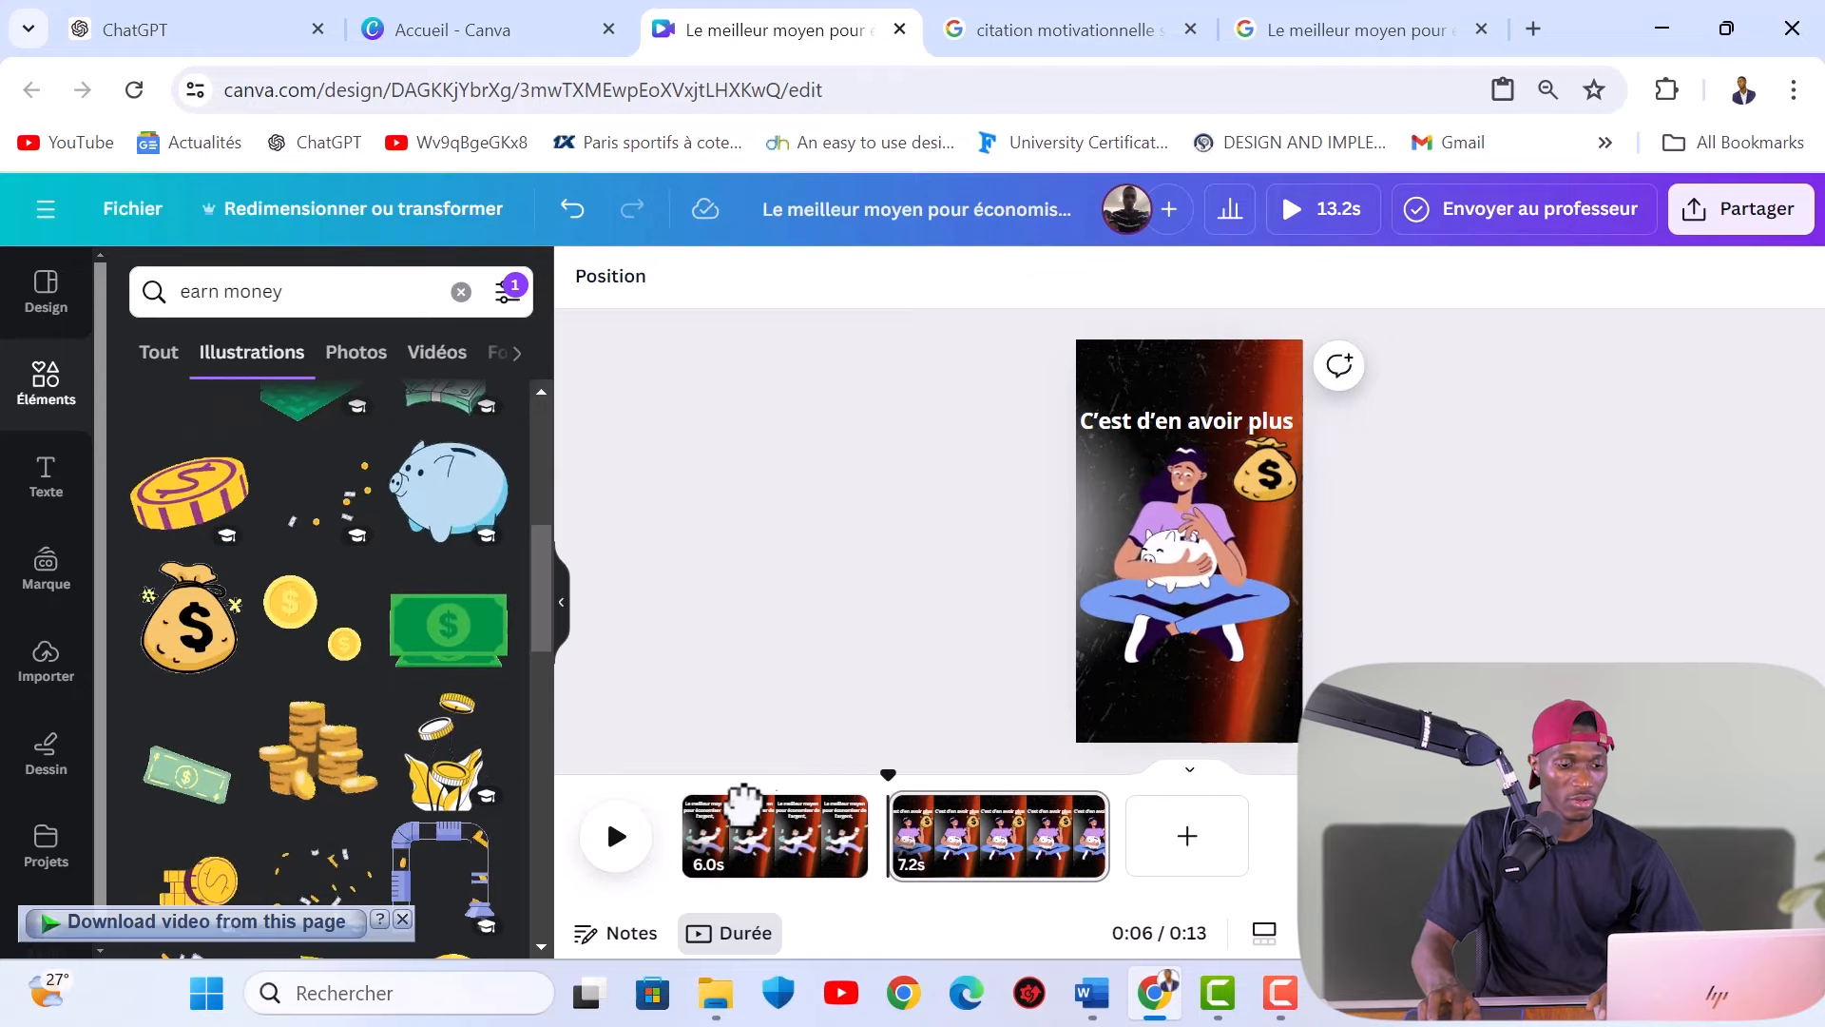
# Step: Shorten the first page to 2.3 seconds and the second page to 2.1 seconds
pyautogui.click(813, 862)
pyautogui.moveTo(863, 837); pyautogui.dragTo(751, 841)
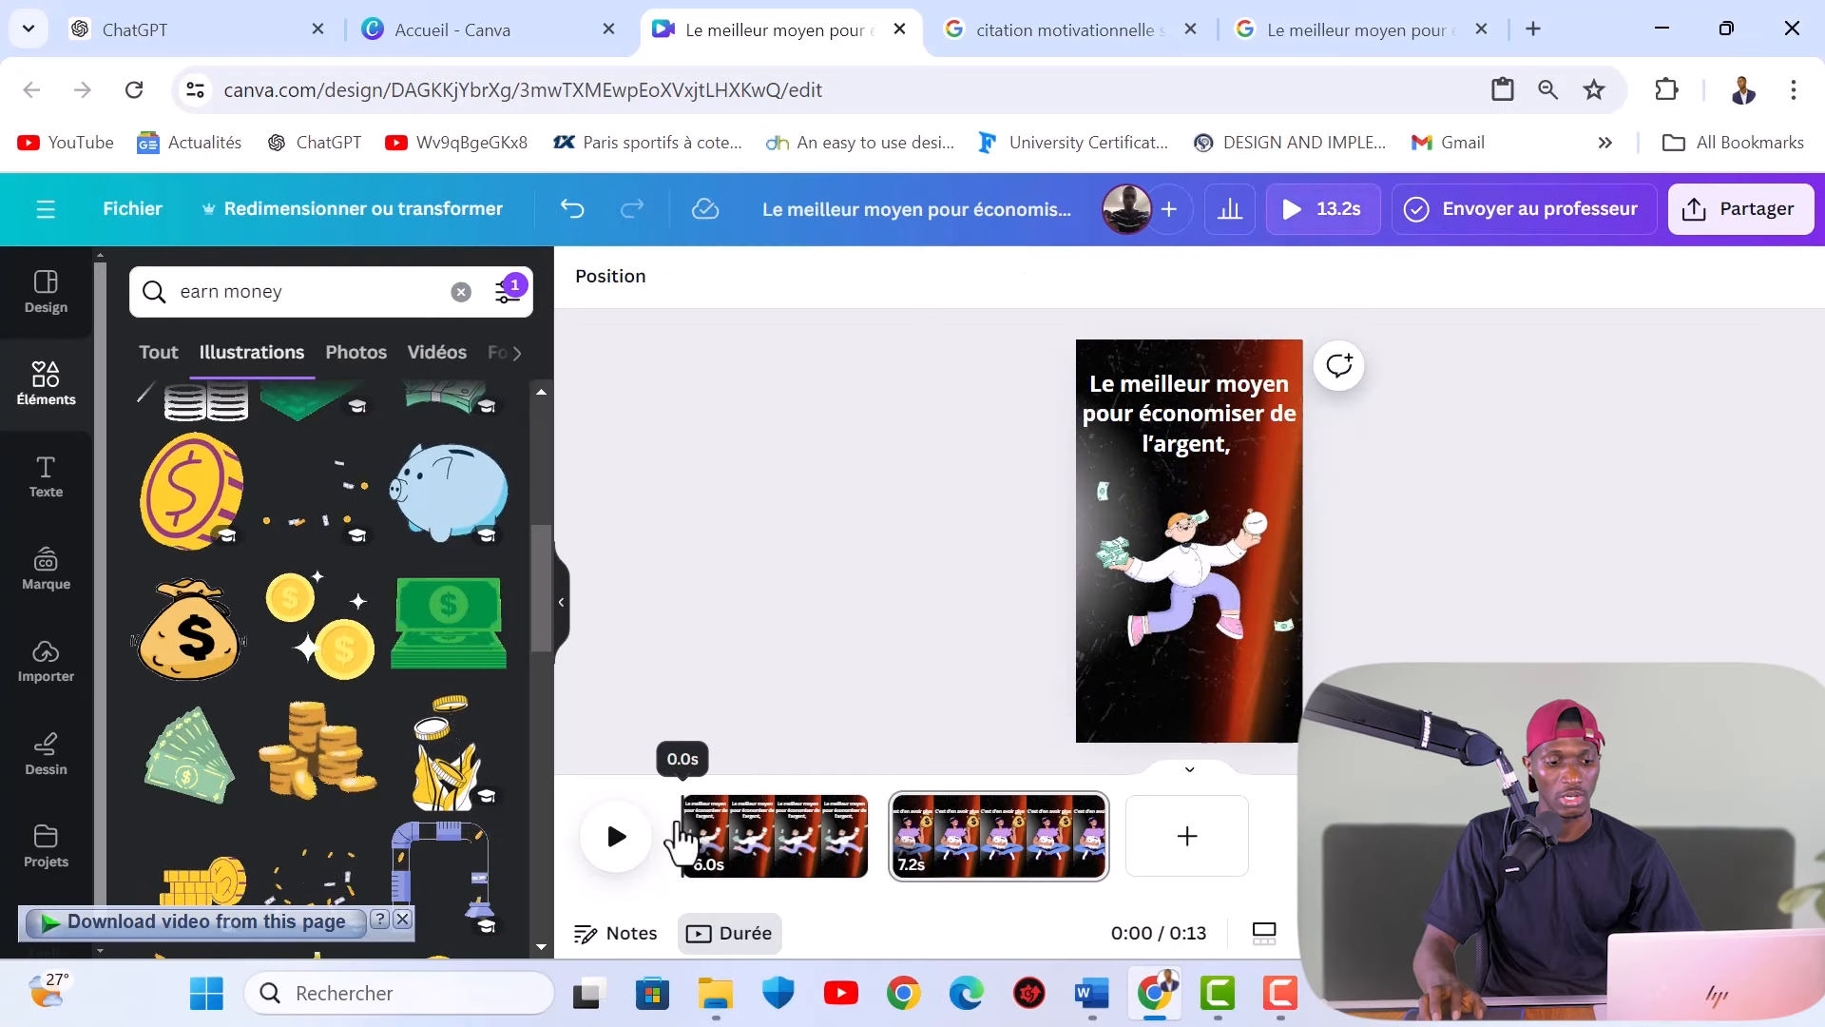
pyautogui.click(672, 837)
pyautogui.moveTo(777, 842); pyautogui.dragTo(745, 843)
pyautogui.moveTo(1004, 837); pyautogui.dragTo(861, 836)
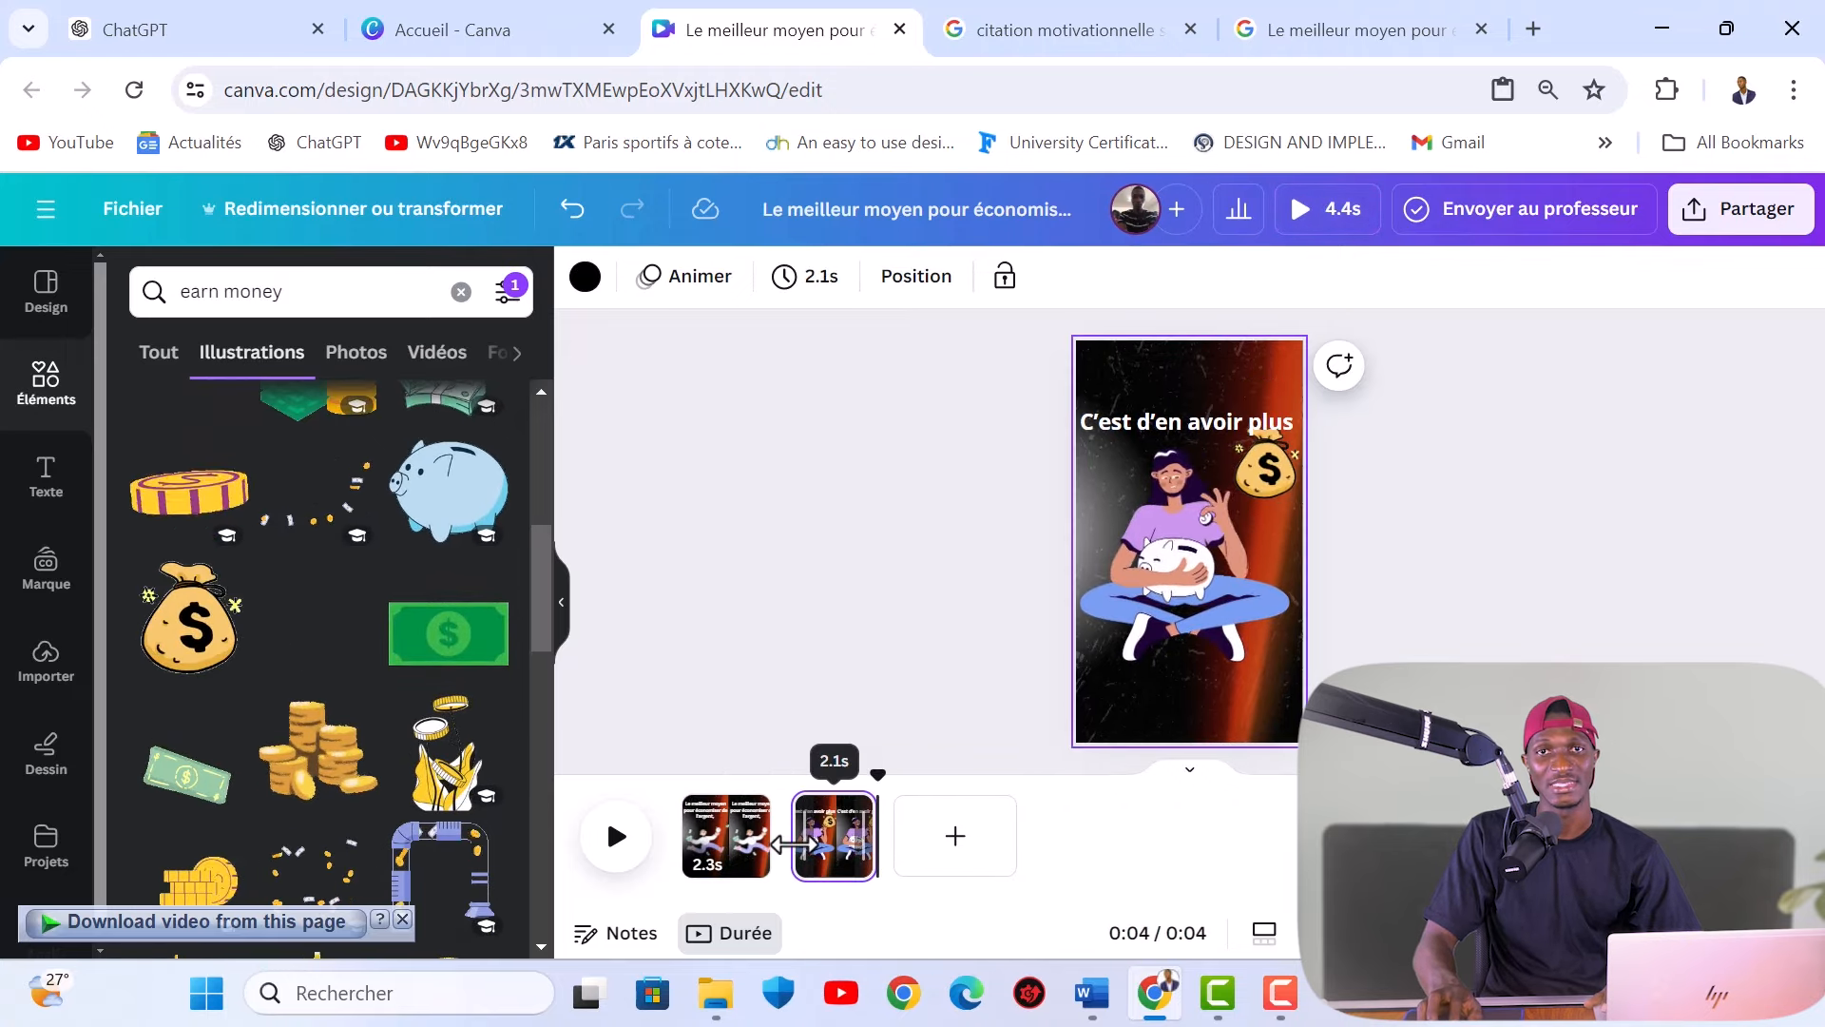
pyautogui.click(795, 844)
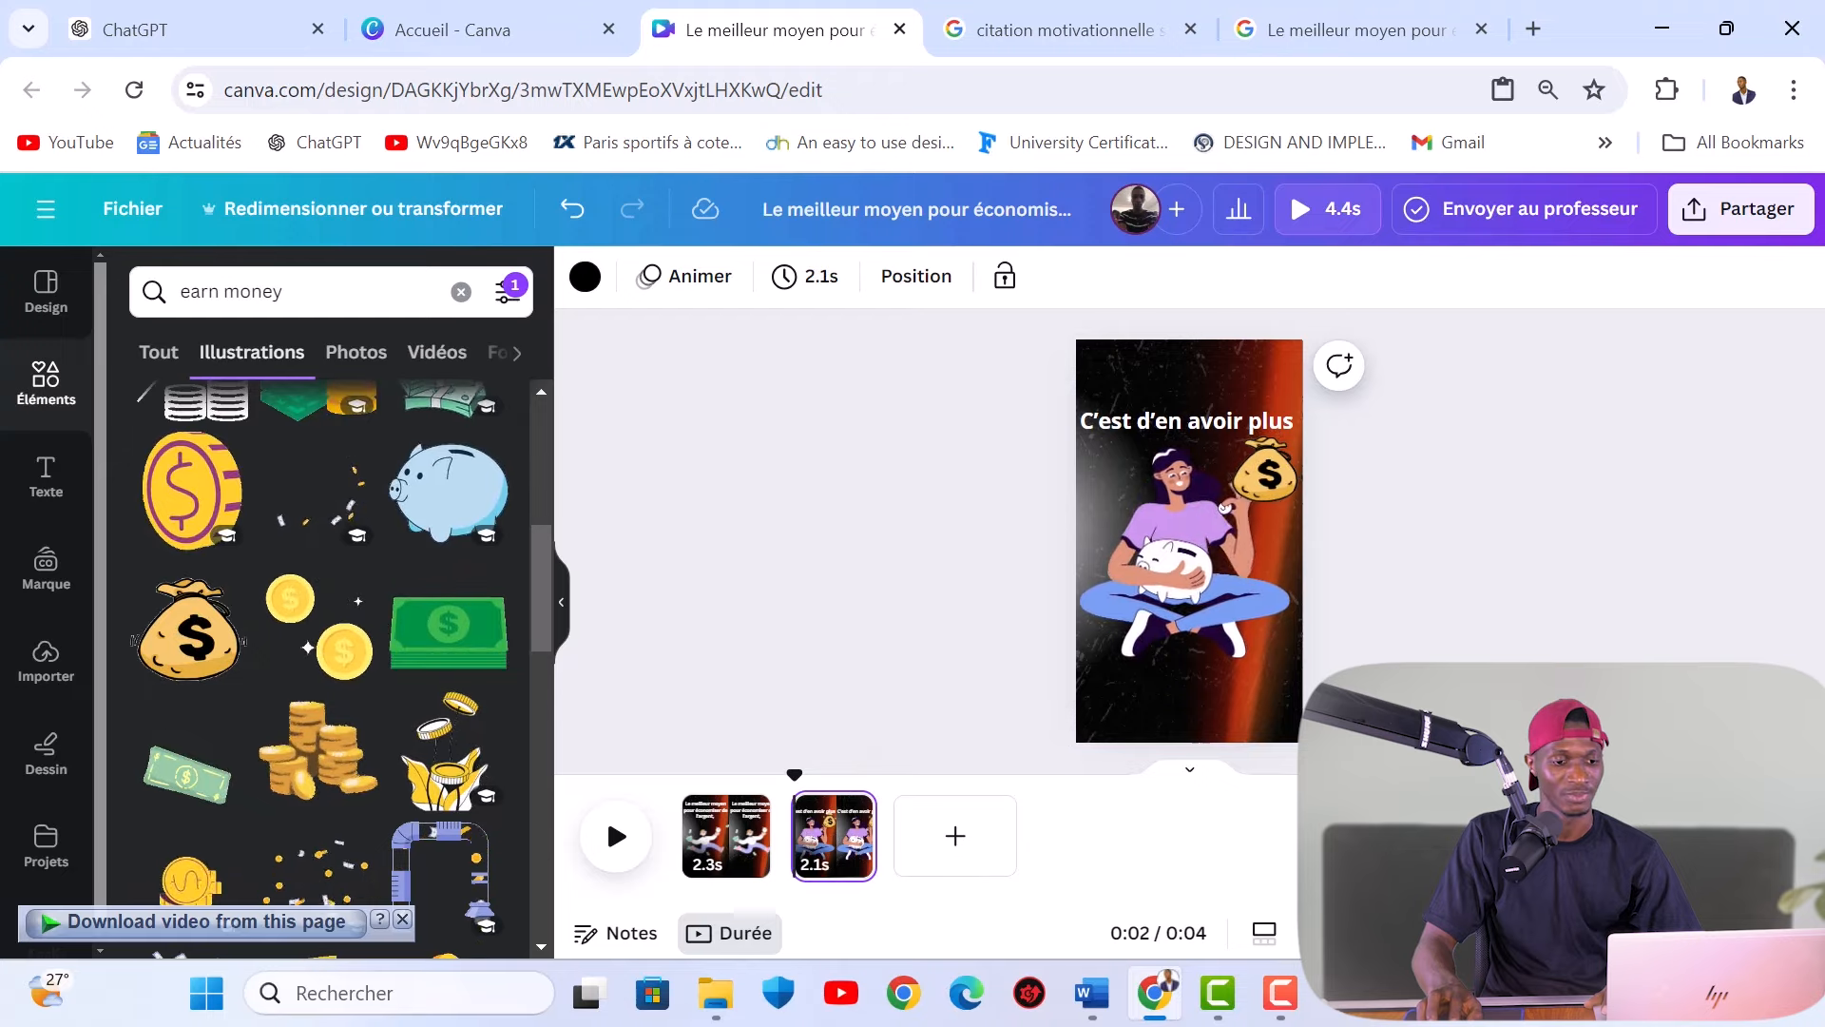
pyautogui.click(1736, 933)
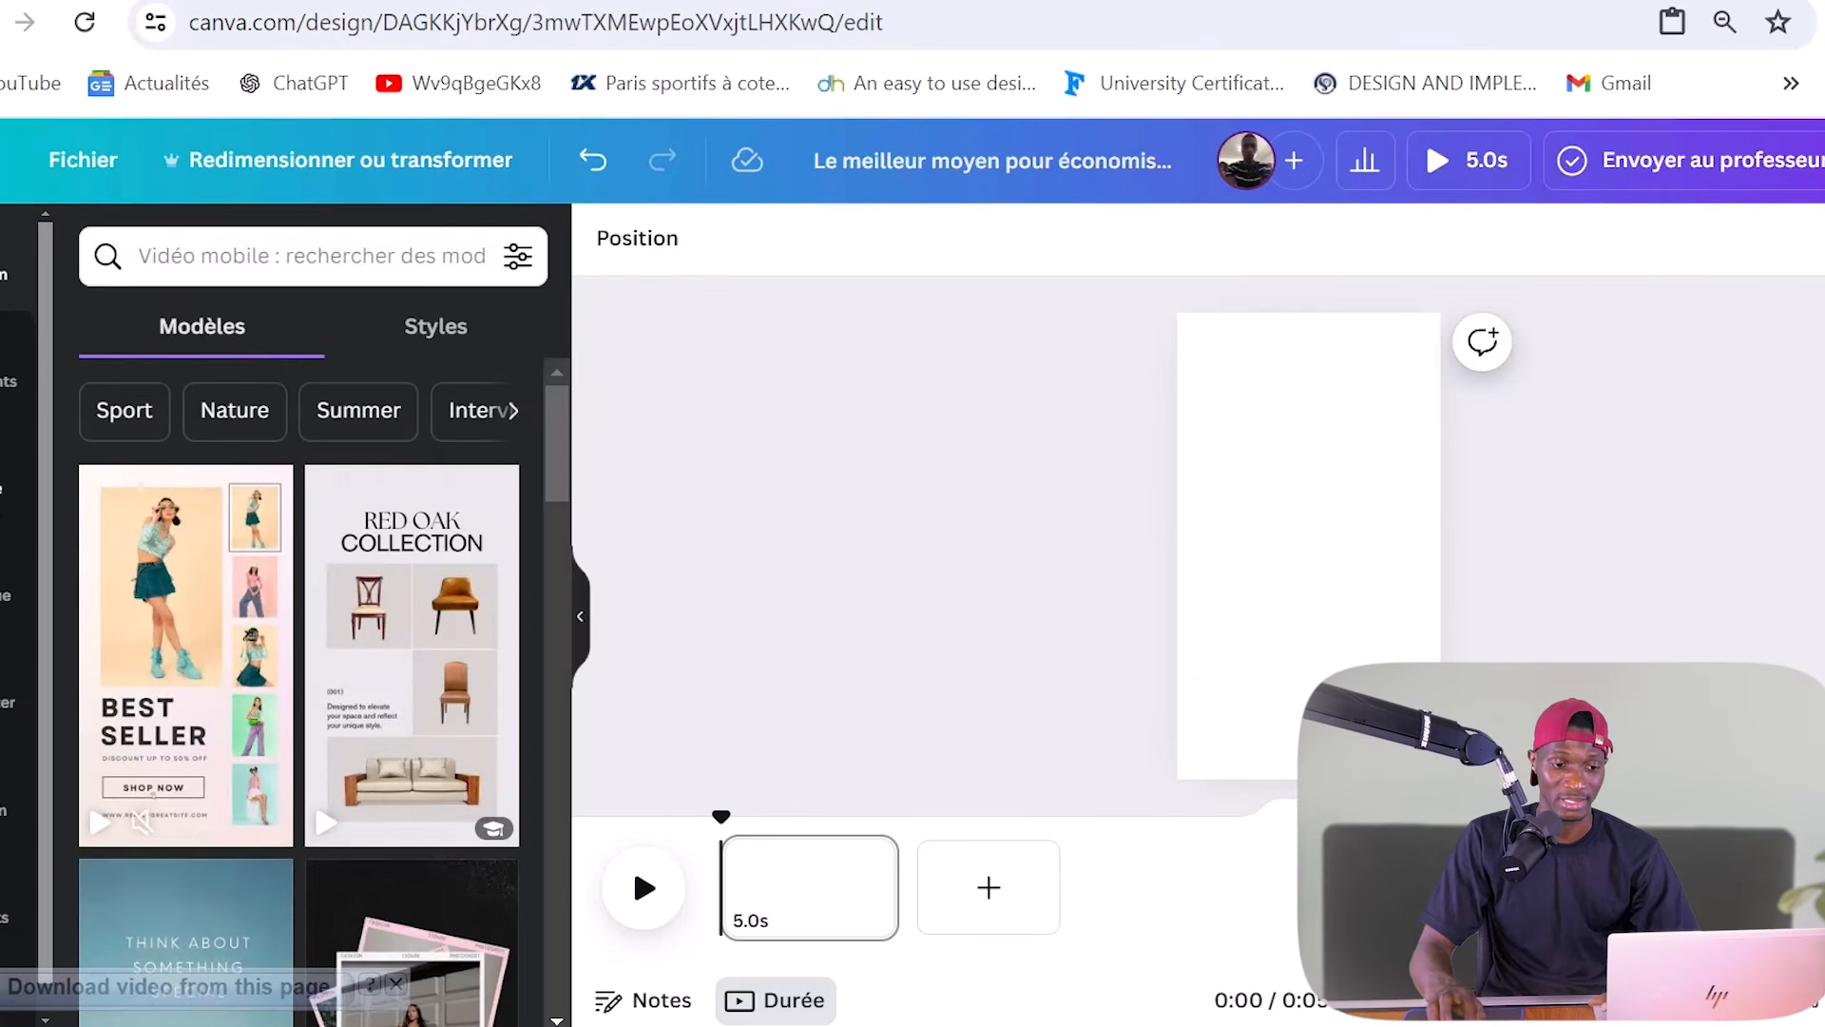
# Step: Add a title reading "Chaque jour est une nouvelle opportunité de s'améliorer. Saisis-la et profite-en au maximum" and move it to the page's upper part
pyautogui.click(6, 471)
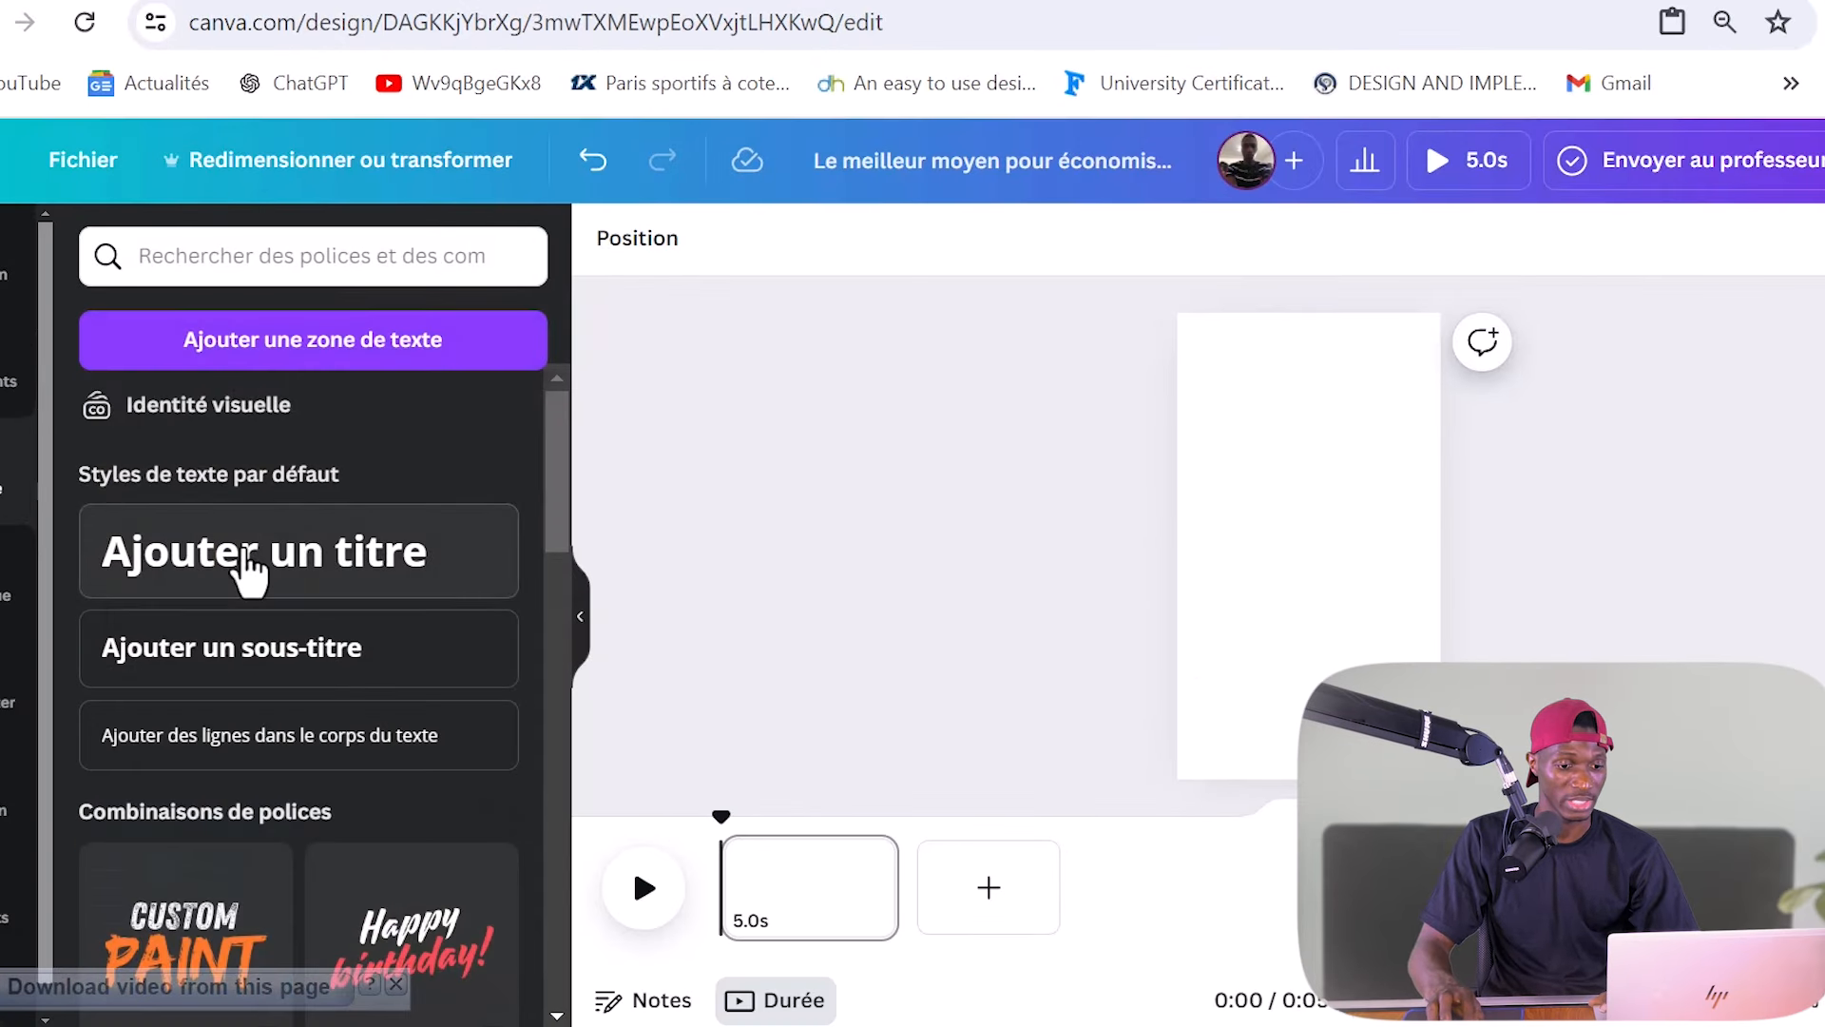
pyautogui.click(252, 566)
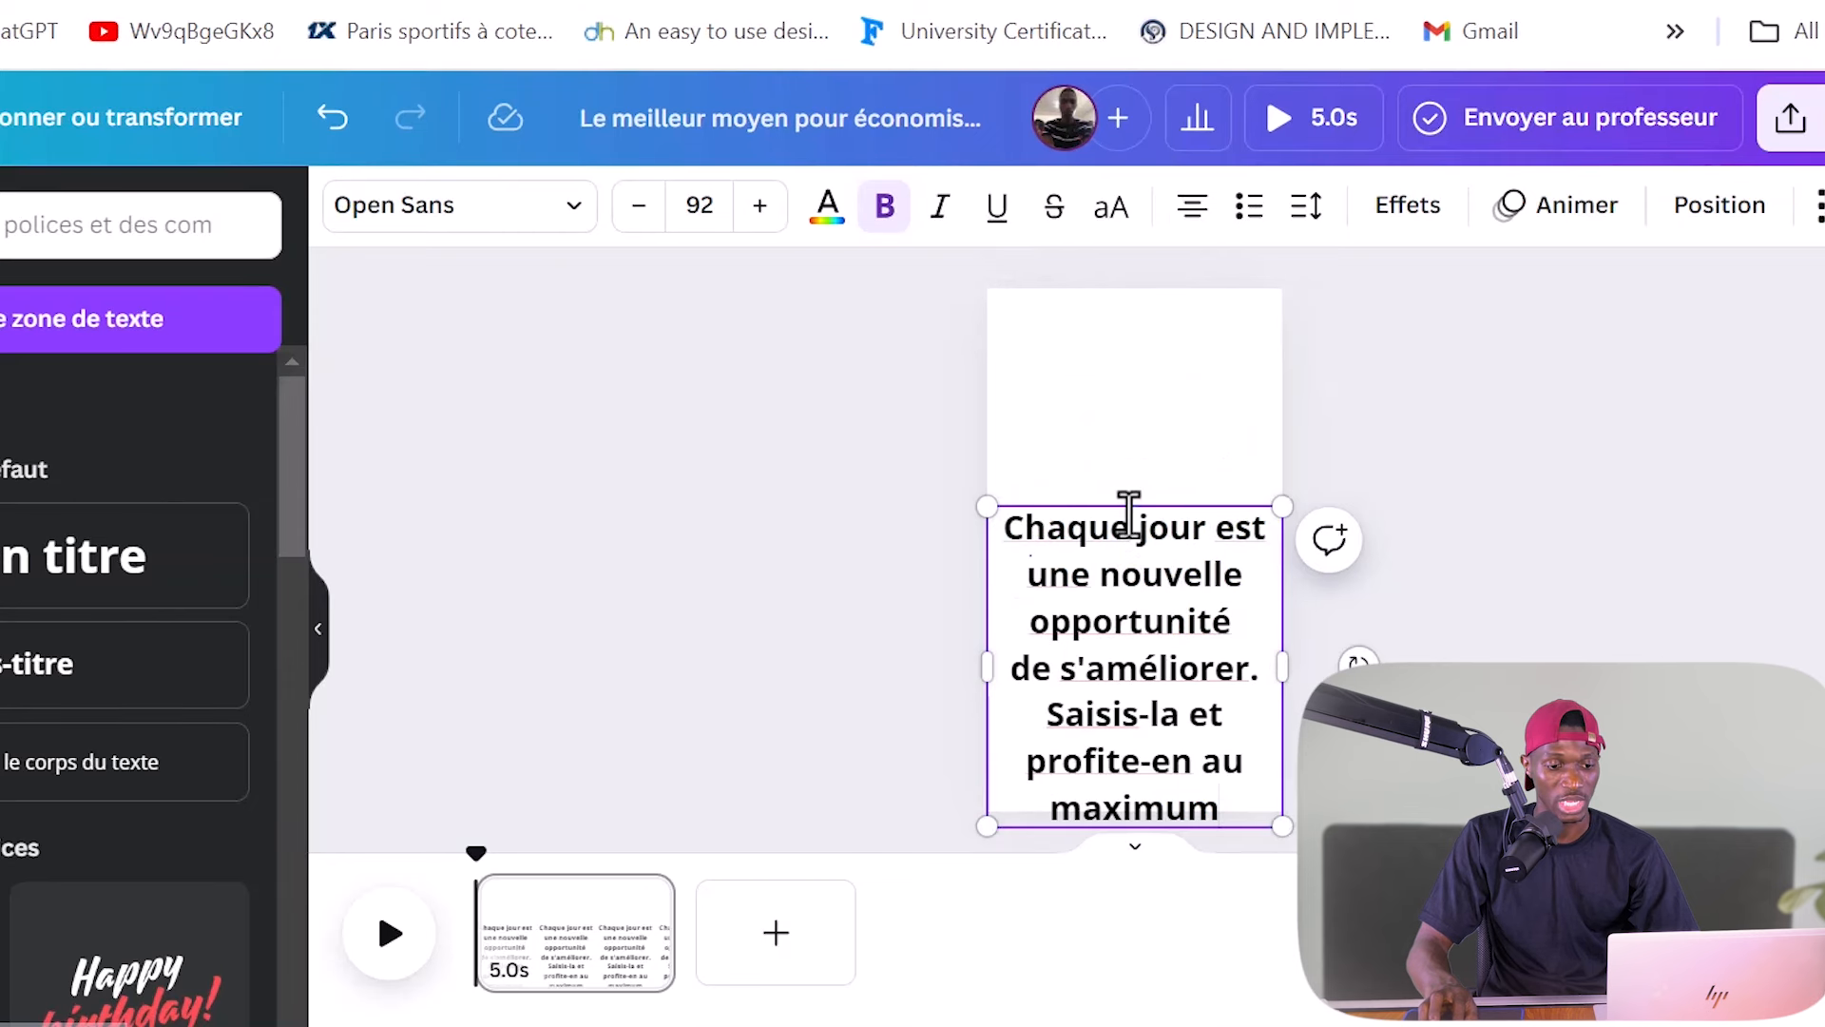
pyautogui.click(1426, 503)
pyautogui.click(1153, 611)
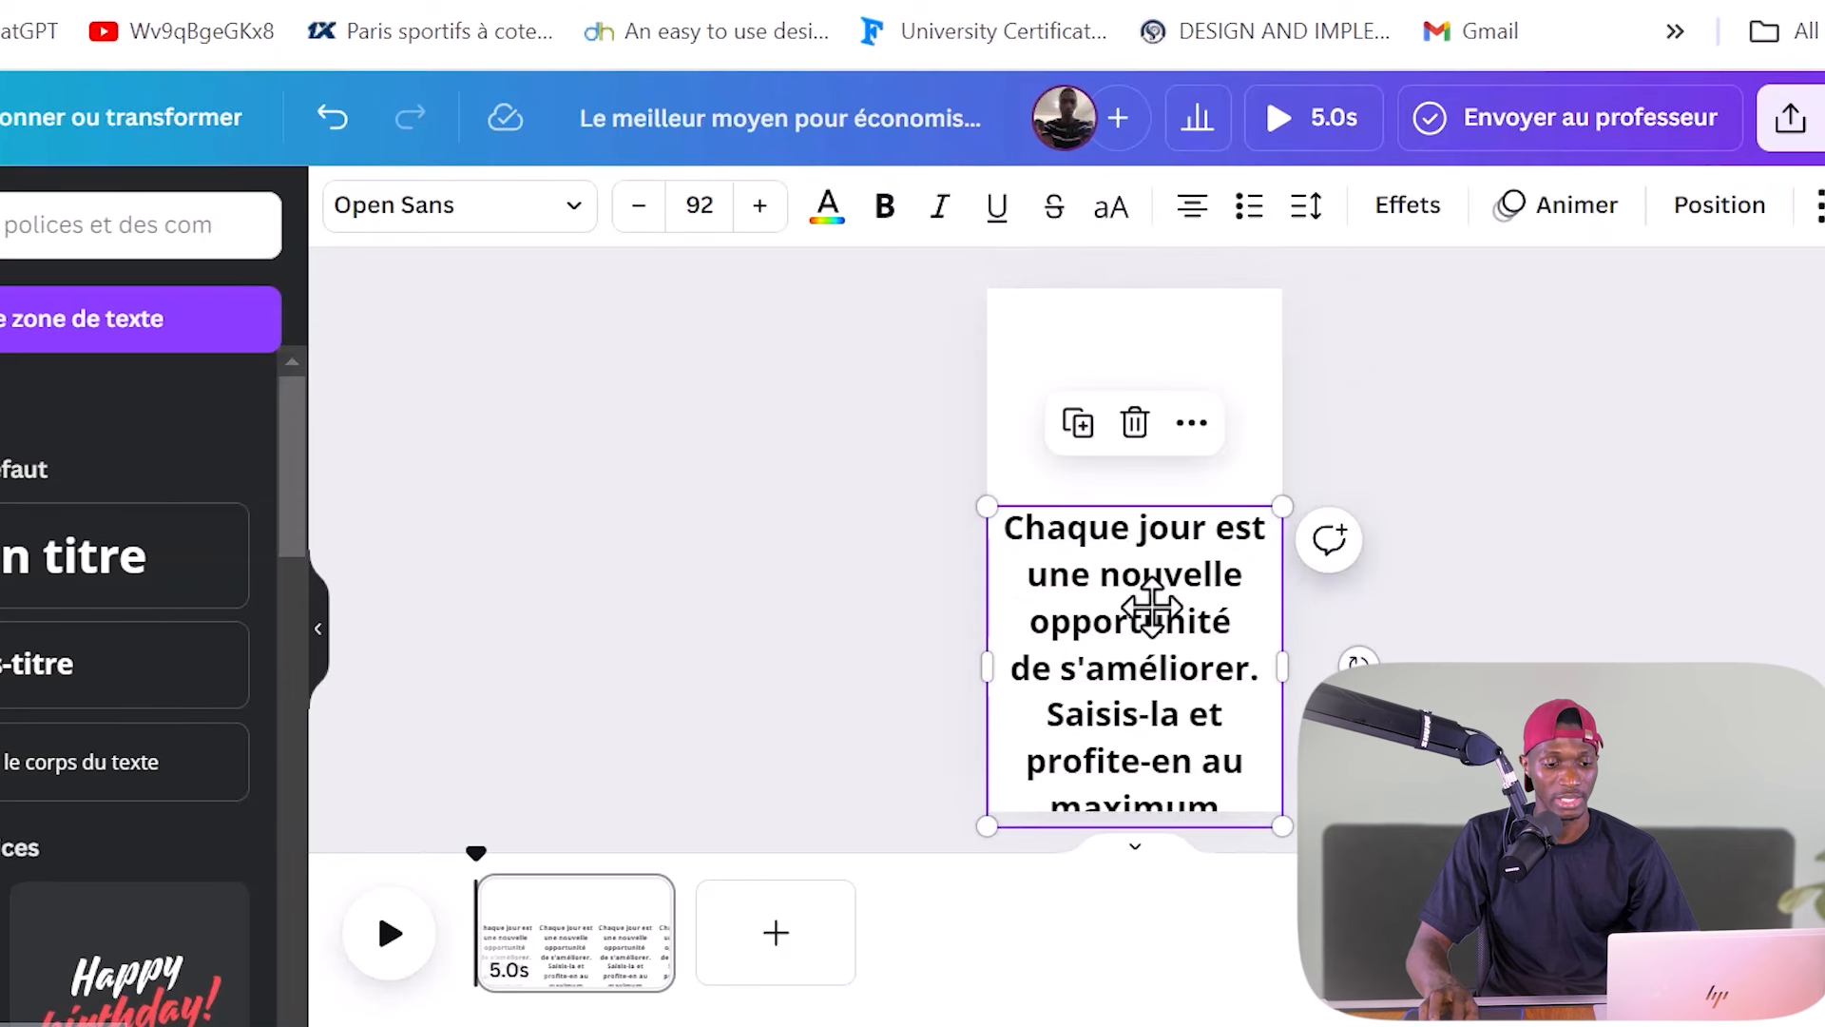
pyautogui.moveTo(1153, 611); pyautogui.dragTo(1147, 449)
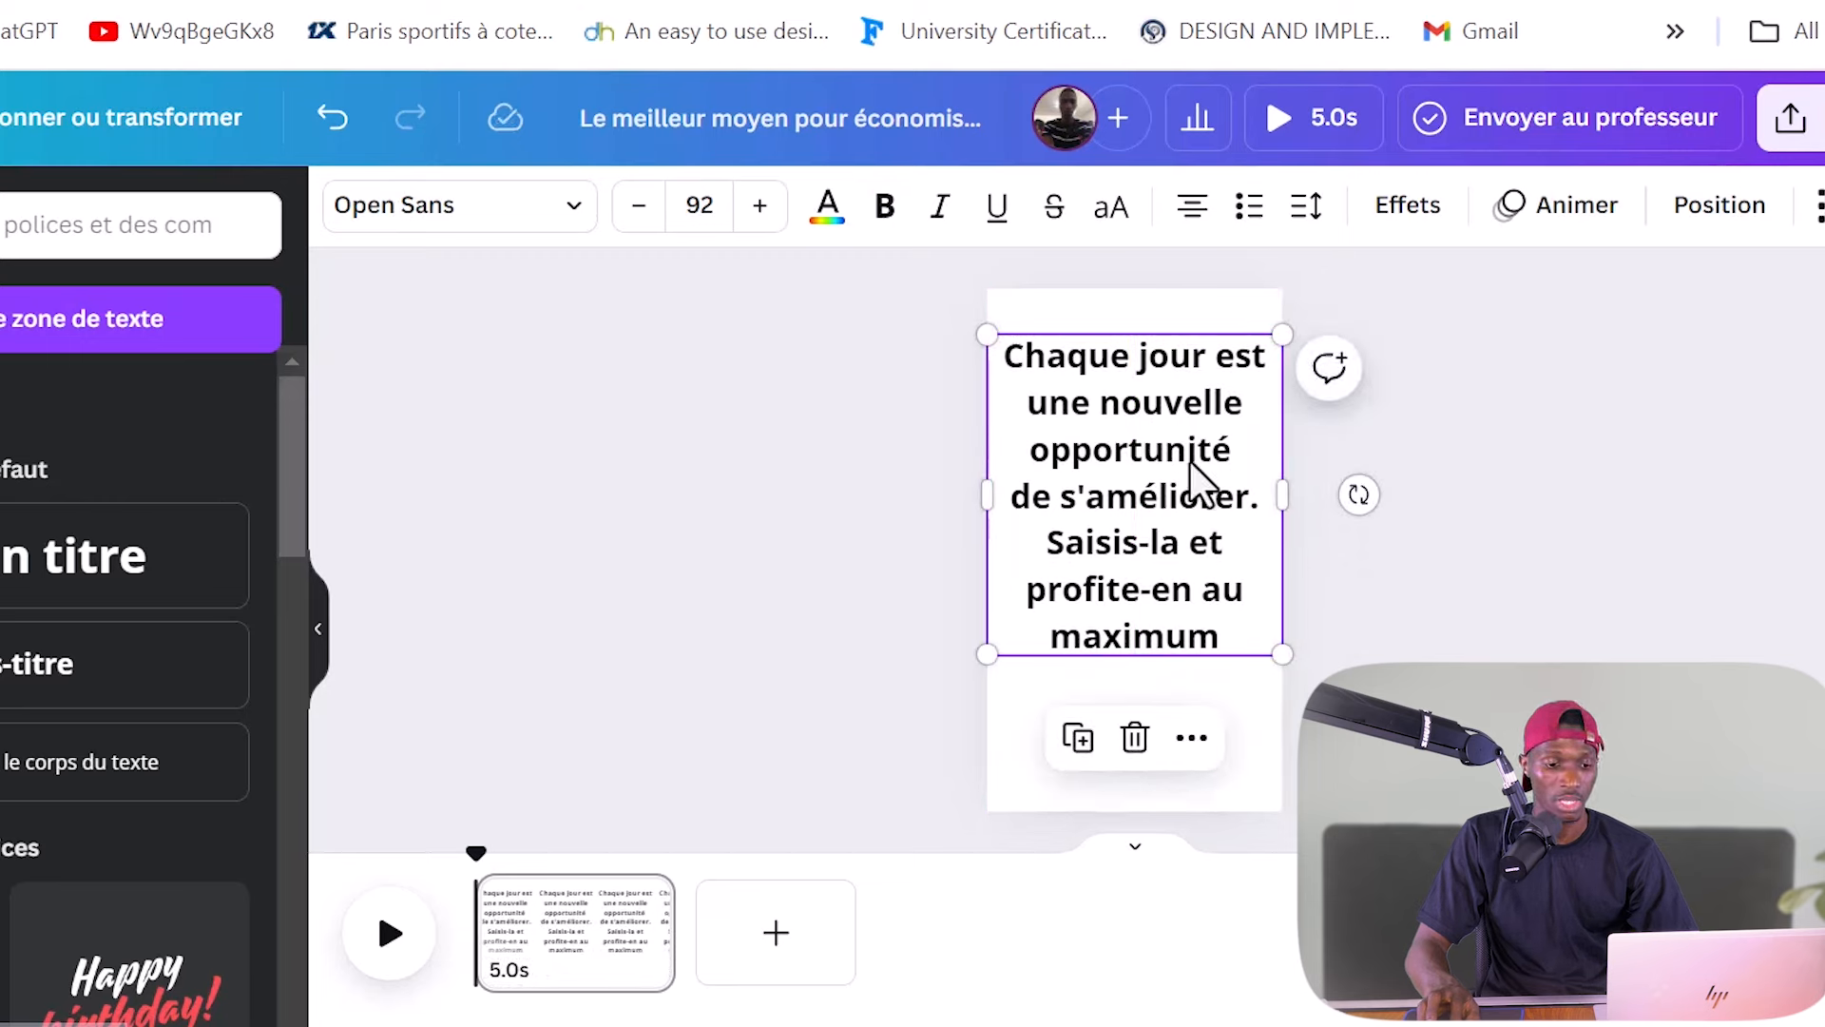
# Step: Cut the title down to "Chaque jour est une nouvelle" and nudge it slightly upward on the page
pyautogui.click(1240, 418)
pyautogui.keyDown('shift'); pyautogui.click(1252, 472); pyautogui.keyUp('shift')
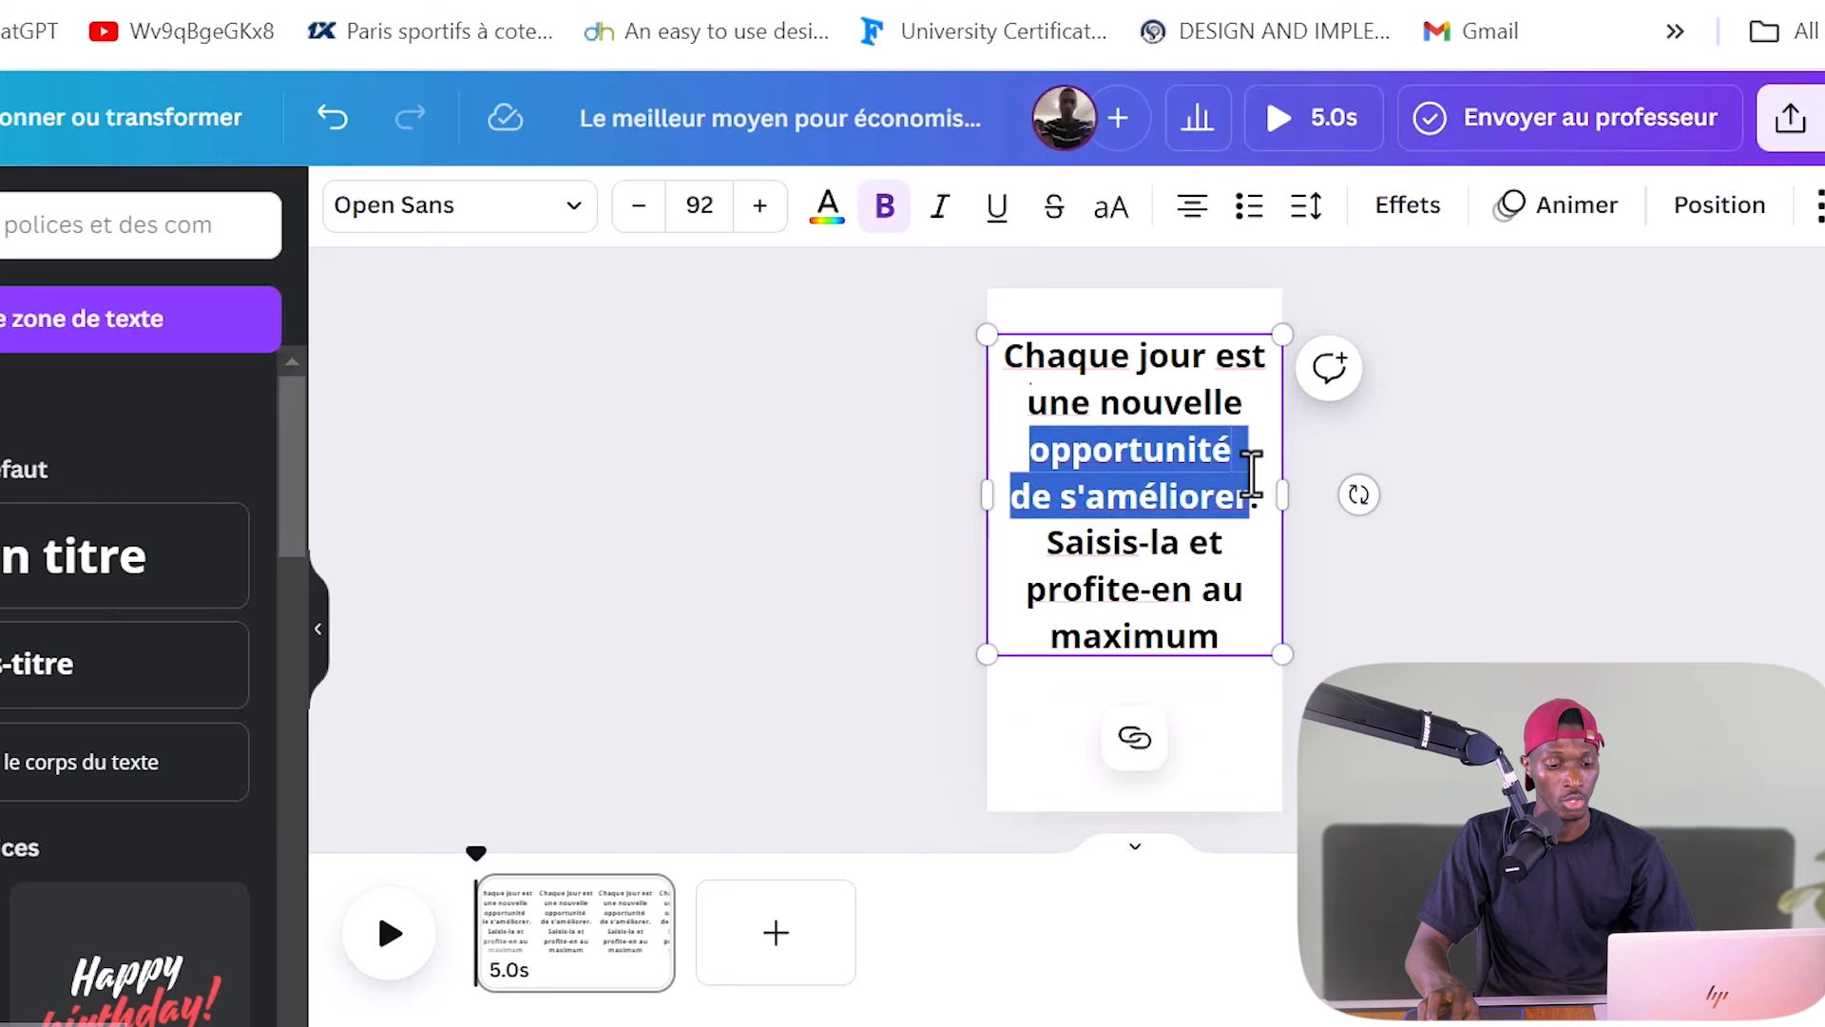
pyautogui.press('BackSpace')
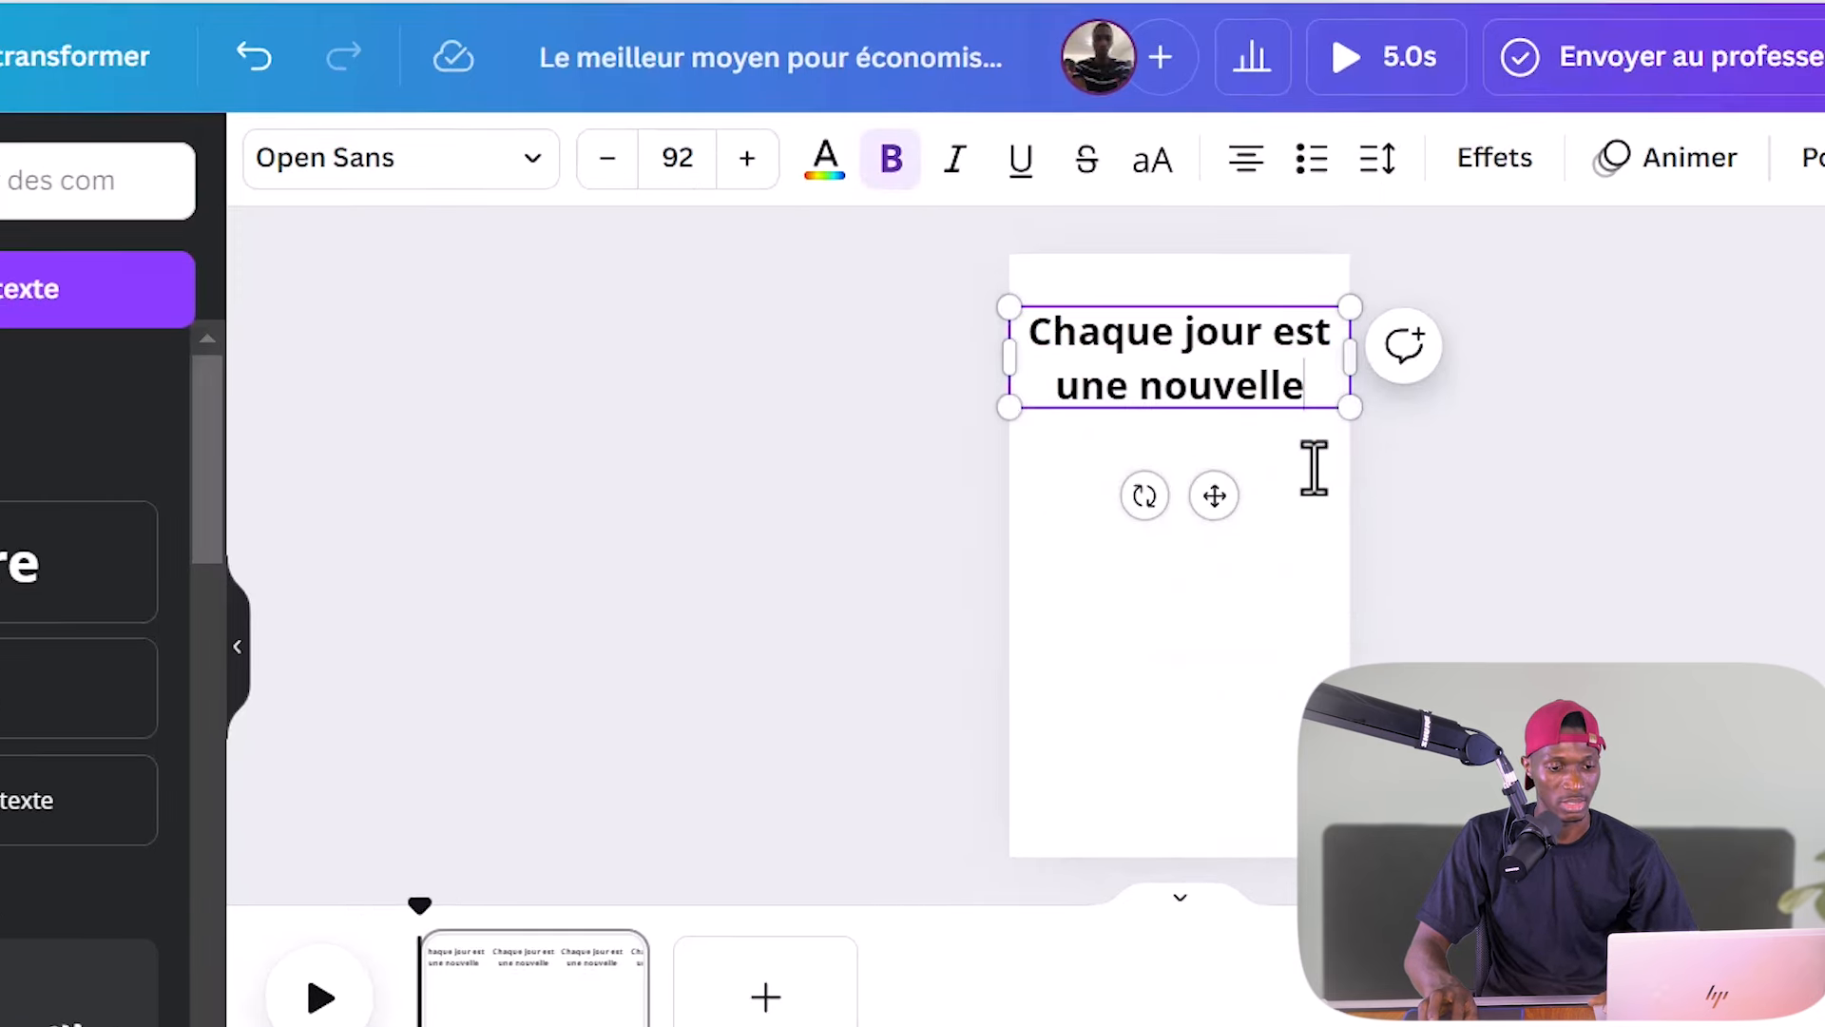
pyautogui.click(1698, 472)
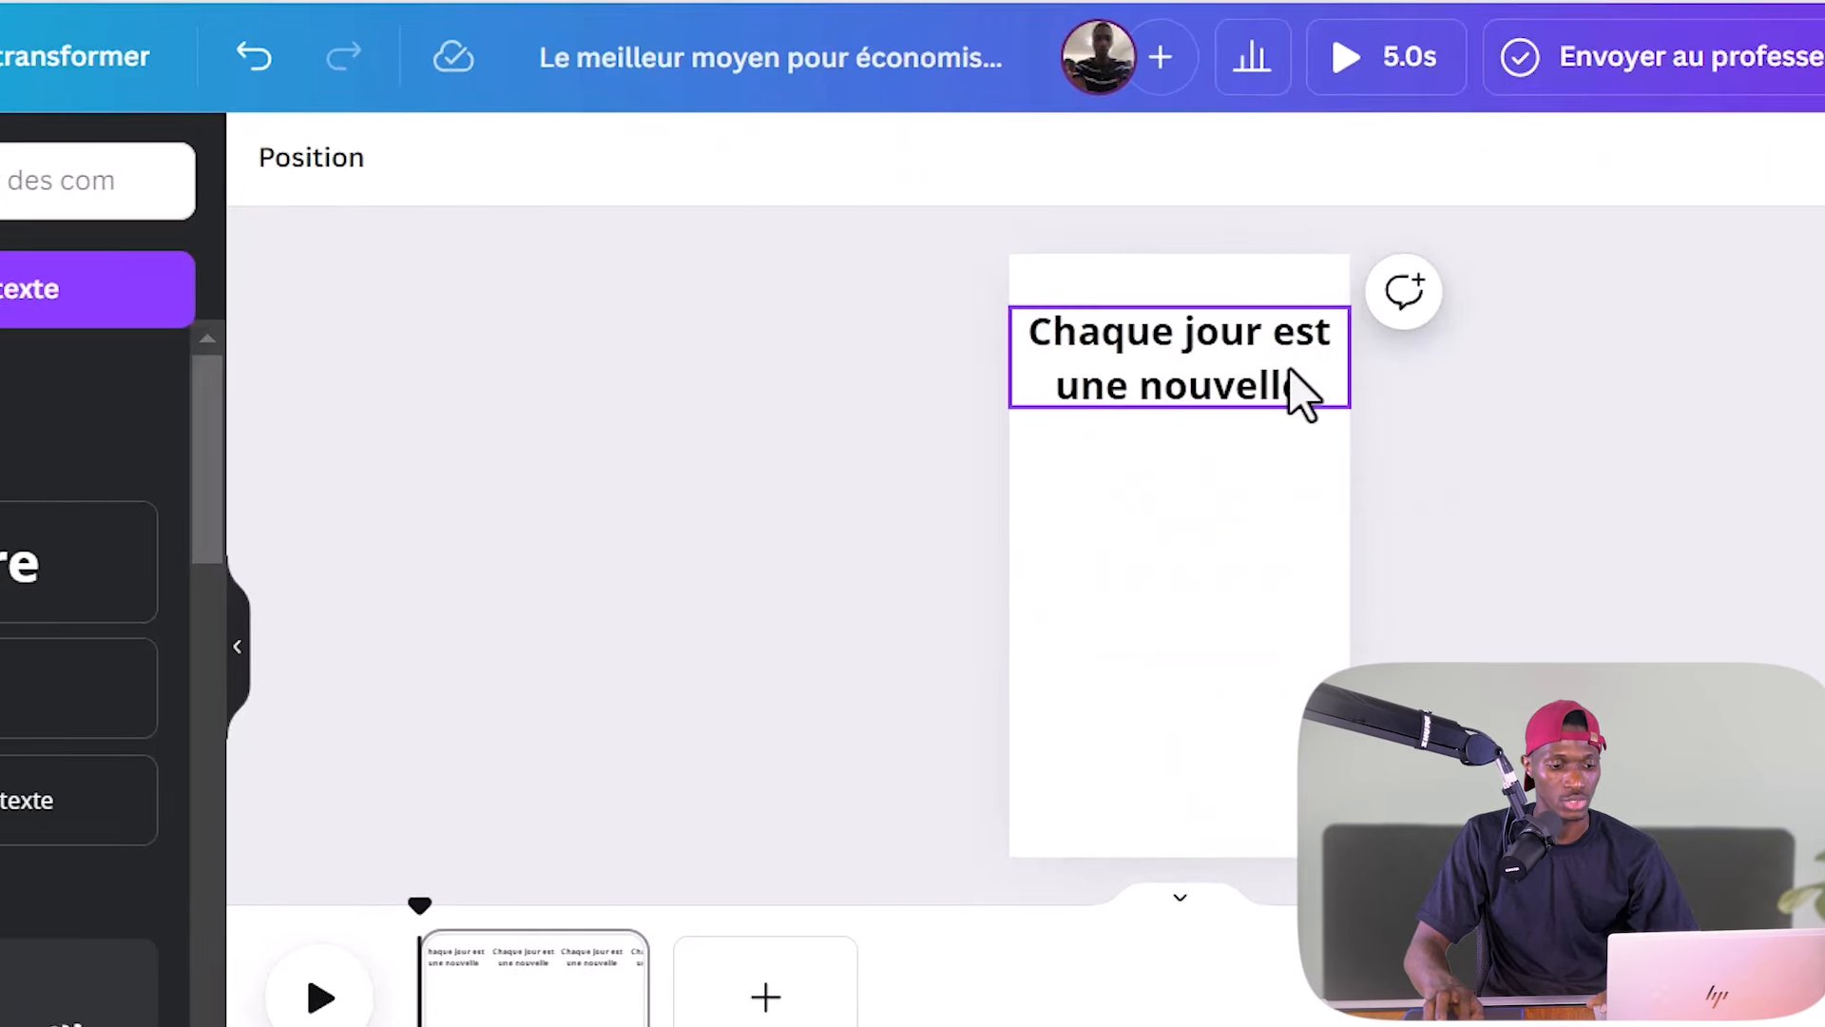
pyautogui.click(1302, 389)
pyautogui.moveTo(1287, 387); pyautogui.dragTo(1278, 359)
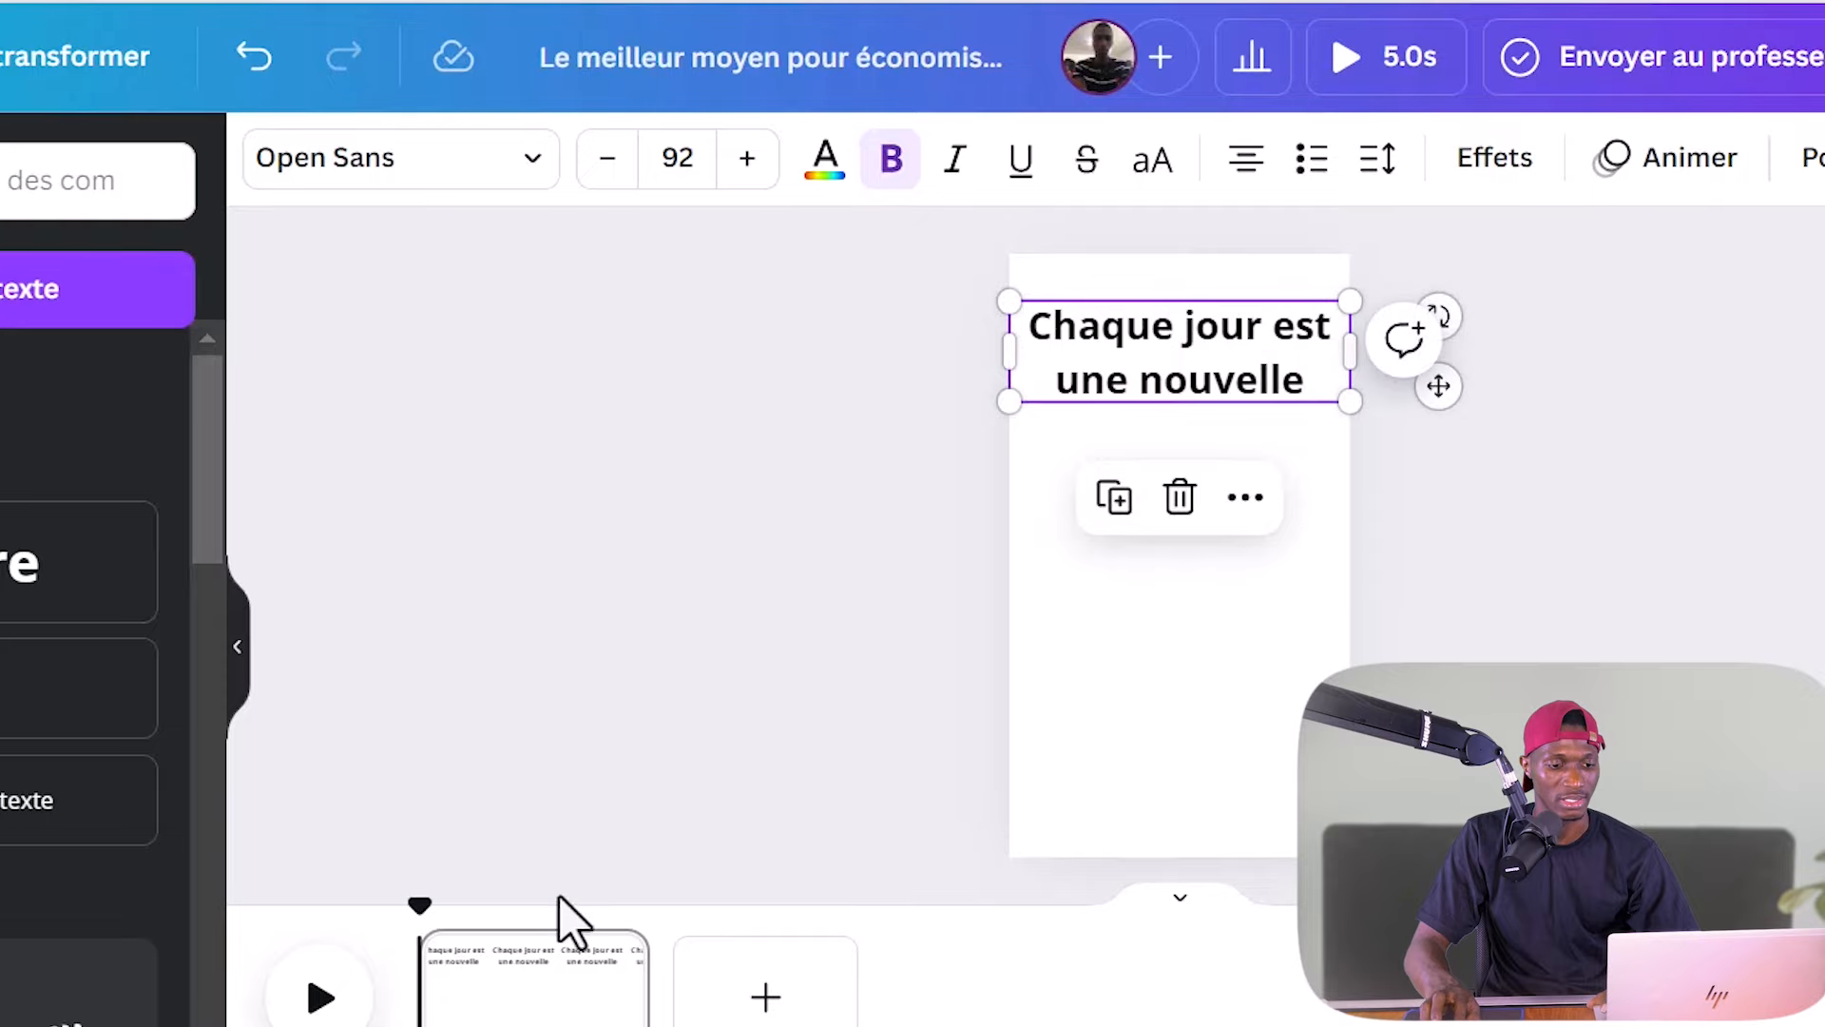
# Step: Duplicate the page twice and replace the second page's text with "opportunité de s'améliorer."
pyautogui.rightClick(548, 998)
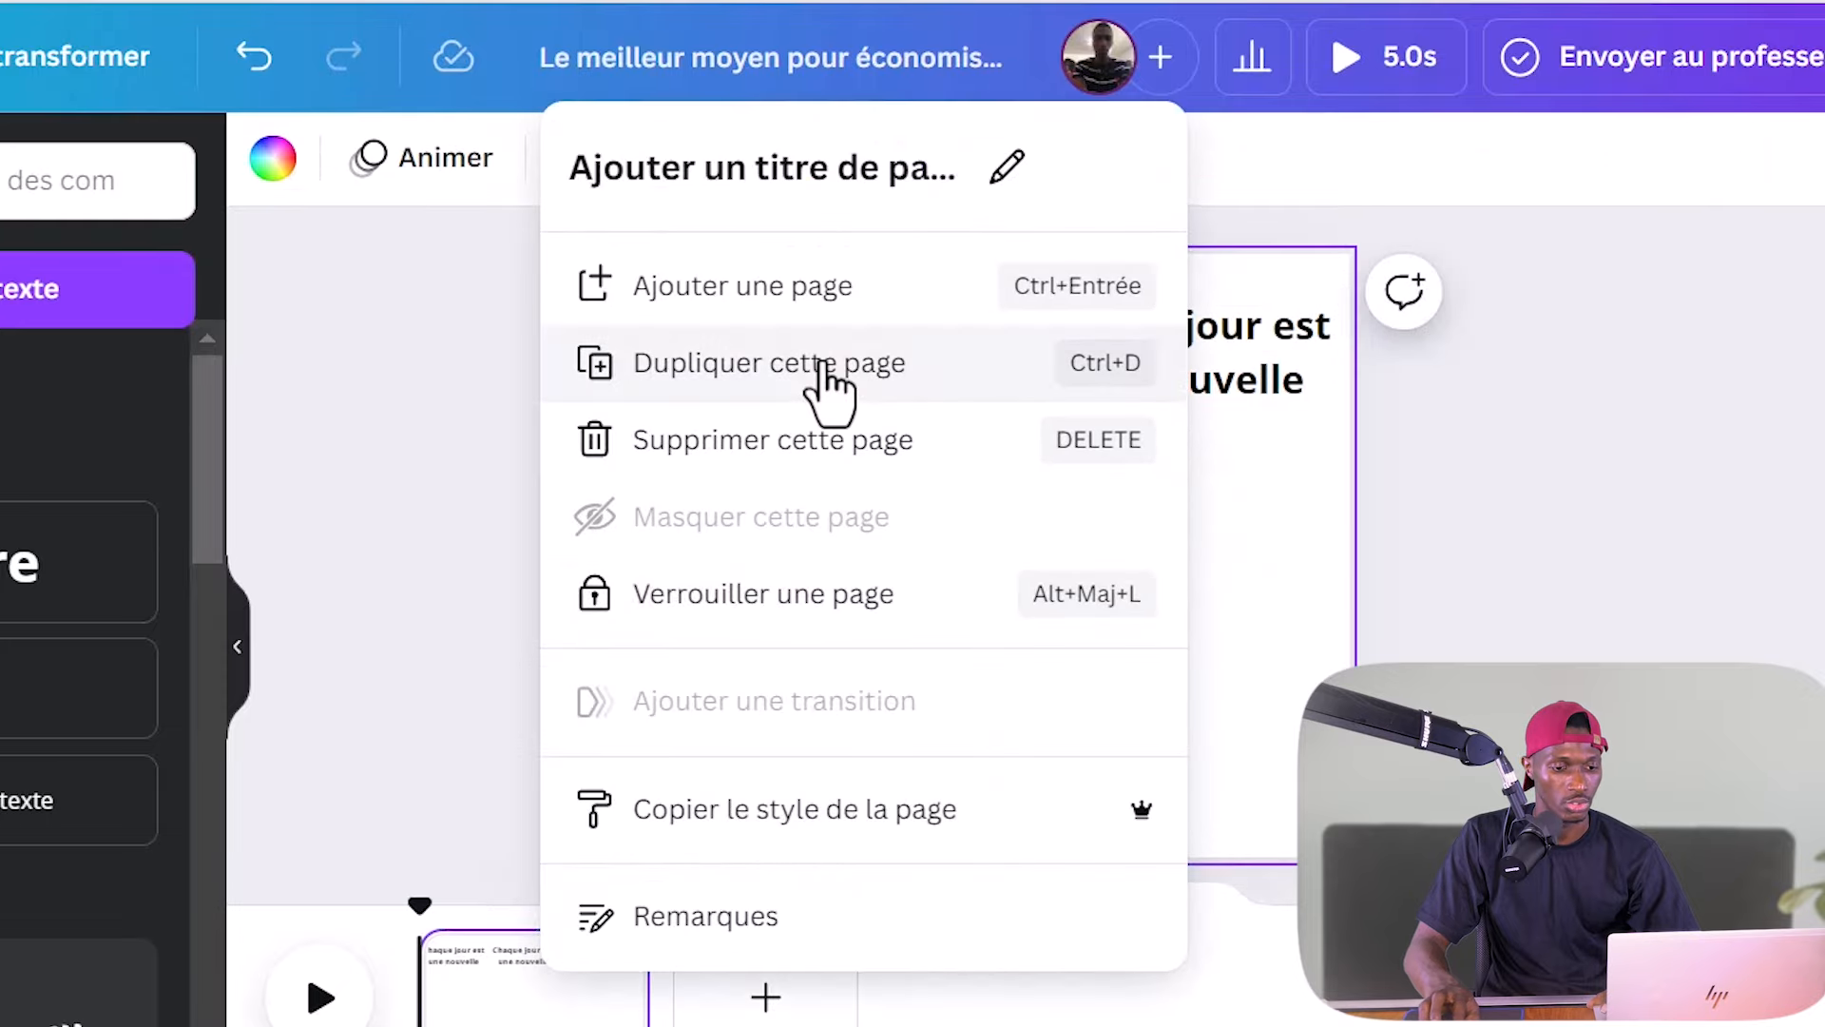
pyautogui.click(796, 378)
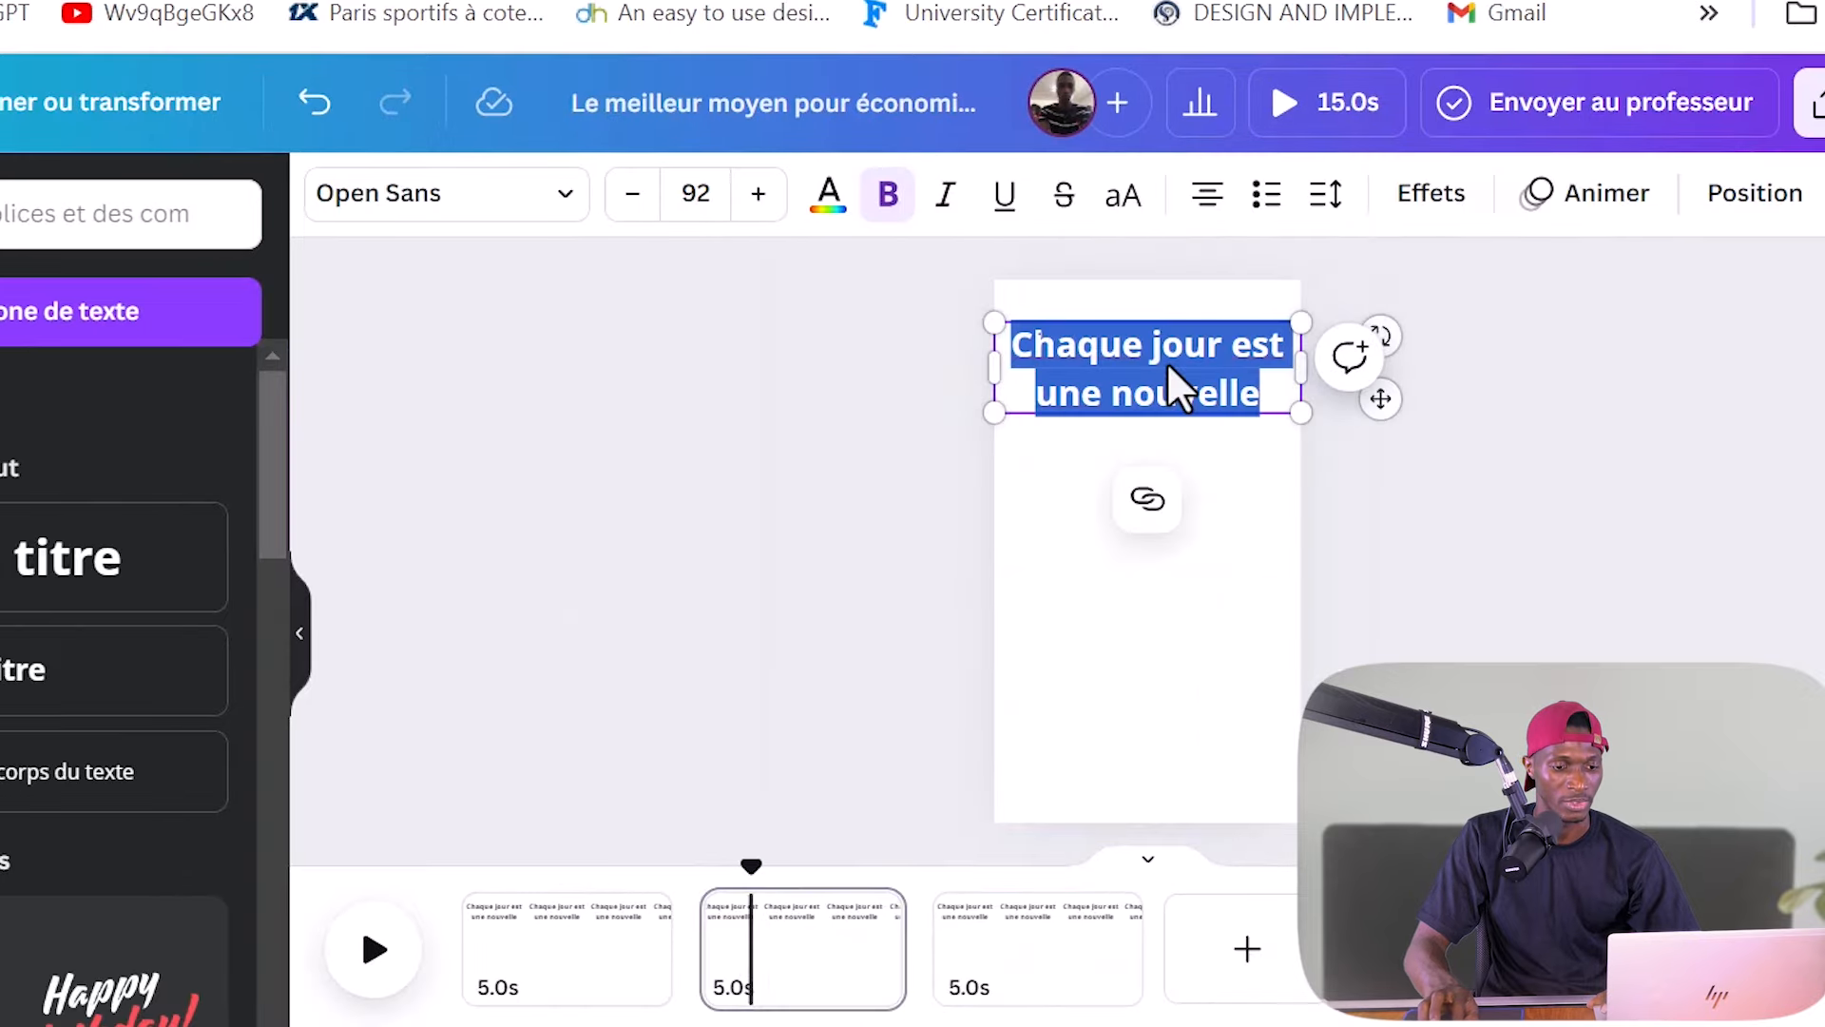
pyautogui.hotkey('ctrl', 'v')
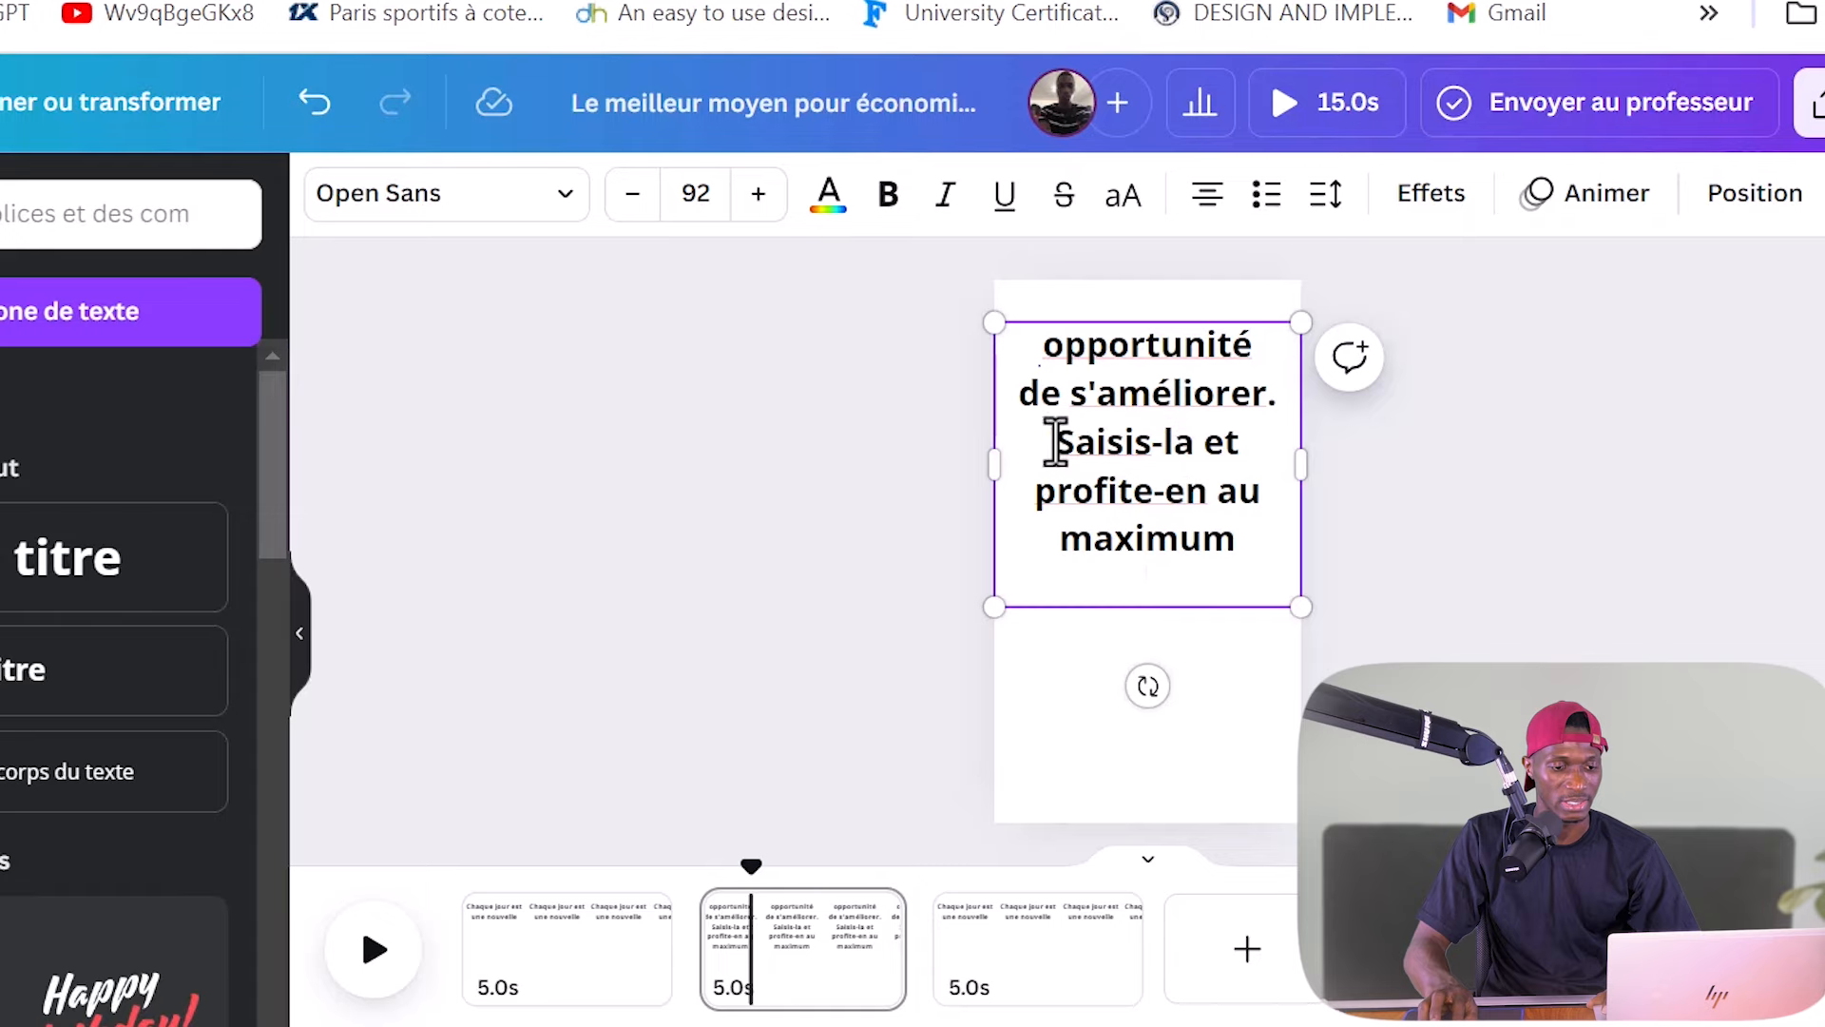
pyautogui.moveTo(1056, 442); pyautogui.dragTo(1261, 567)
pyautogui.press('BackSpace')
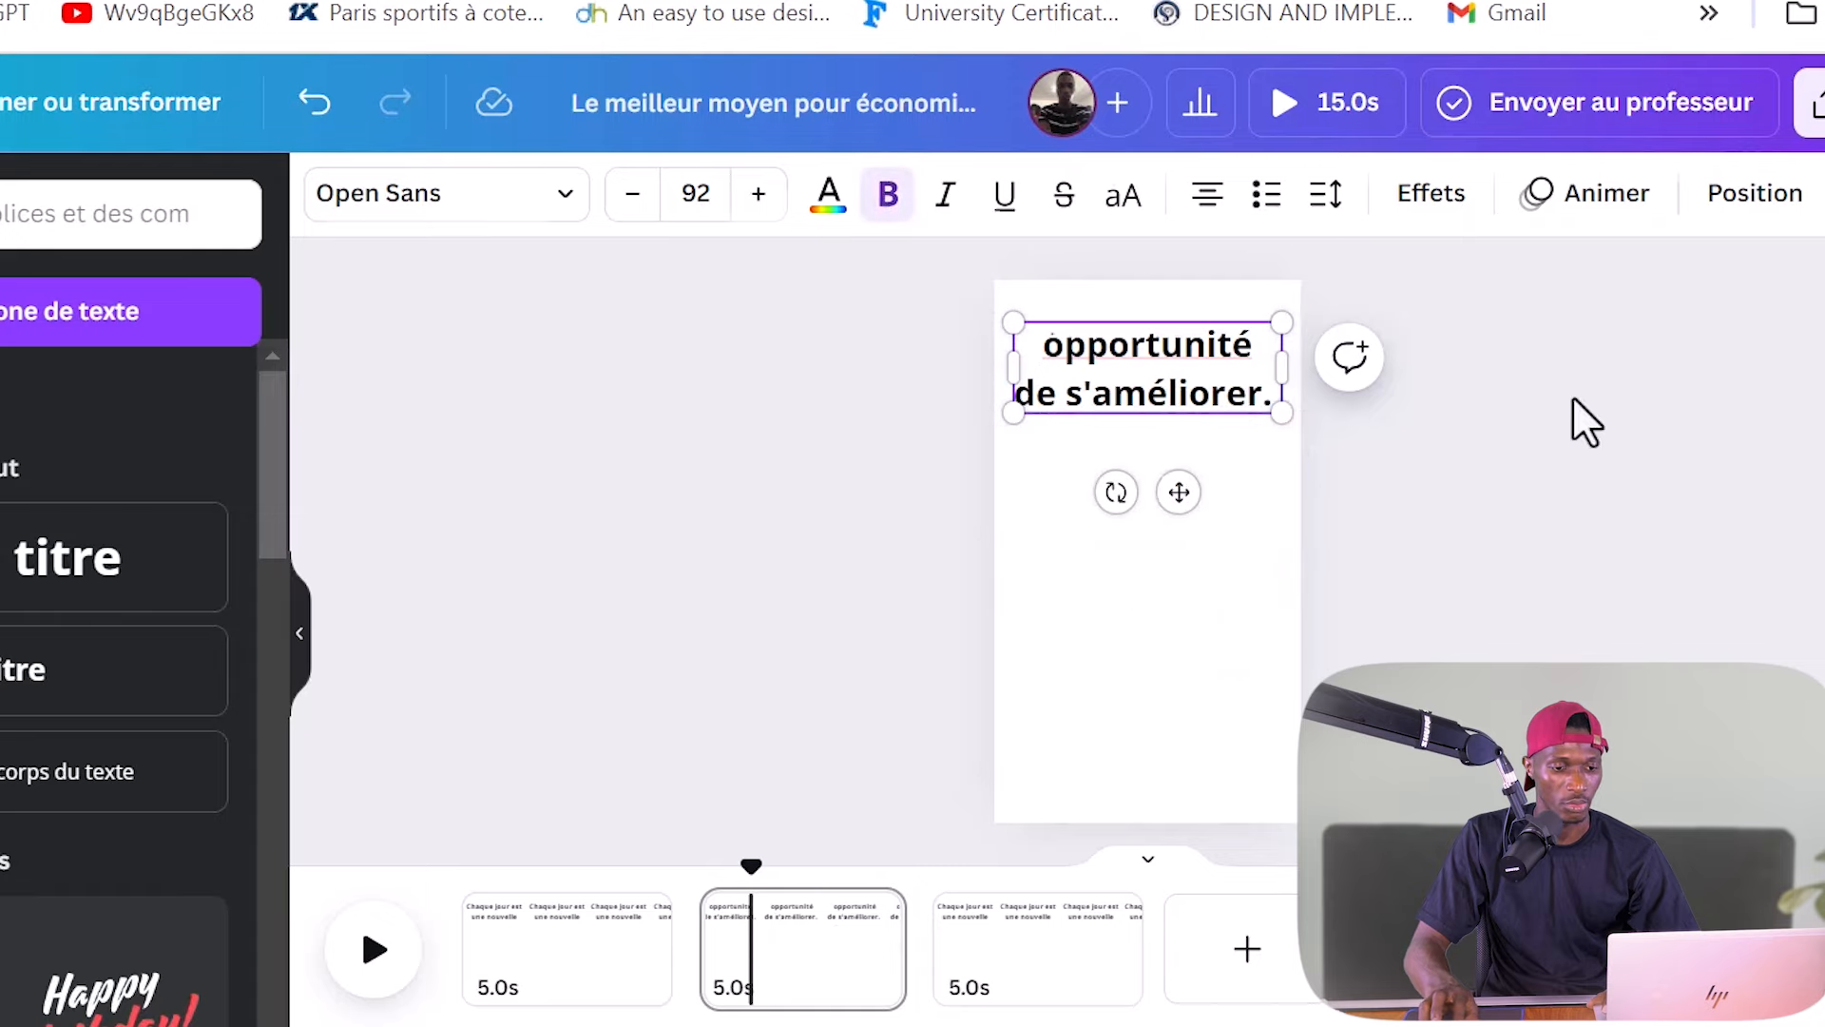
# Step: Enlarge the second page's text to the full page width, at font size 105
pyautogui.press('Escape')
pyautogui.moveTo(1280, 320); pyautogui.dragTo(1301, 314)
pyautogui.moveTo(1013, 317); pyautogui.dragTo(995, 310)
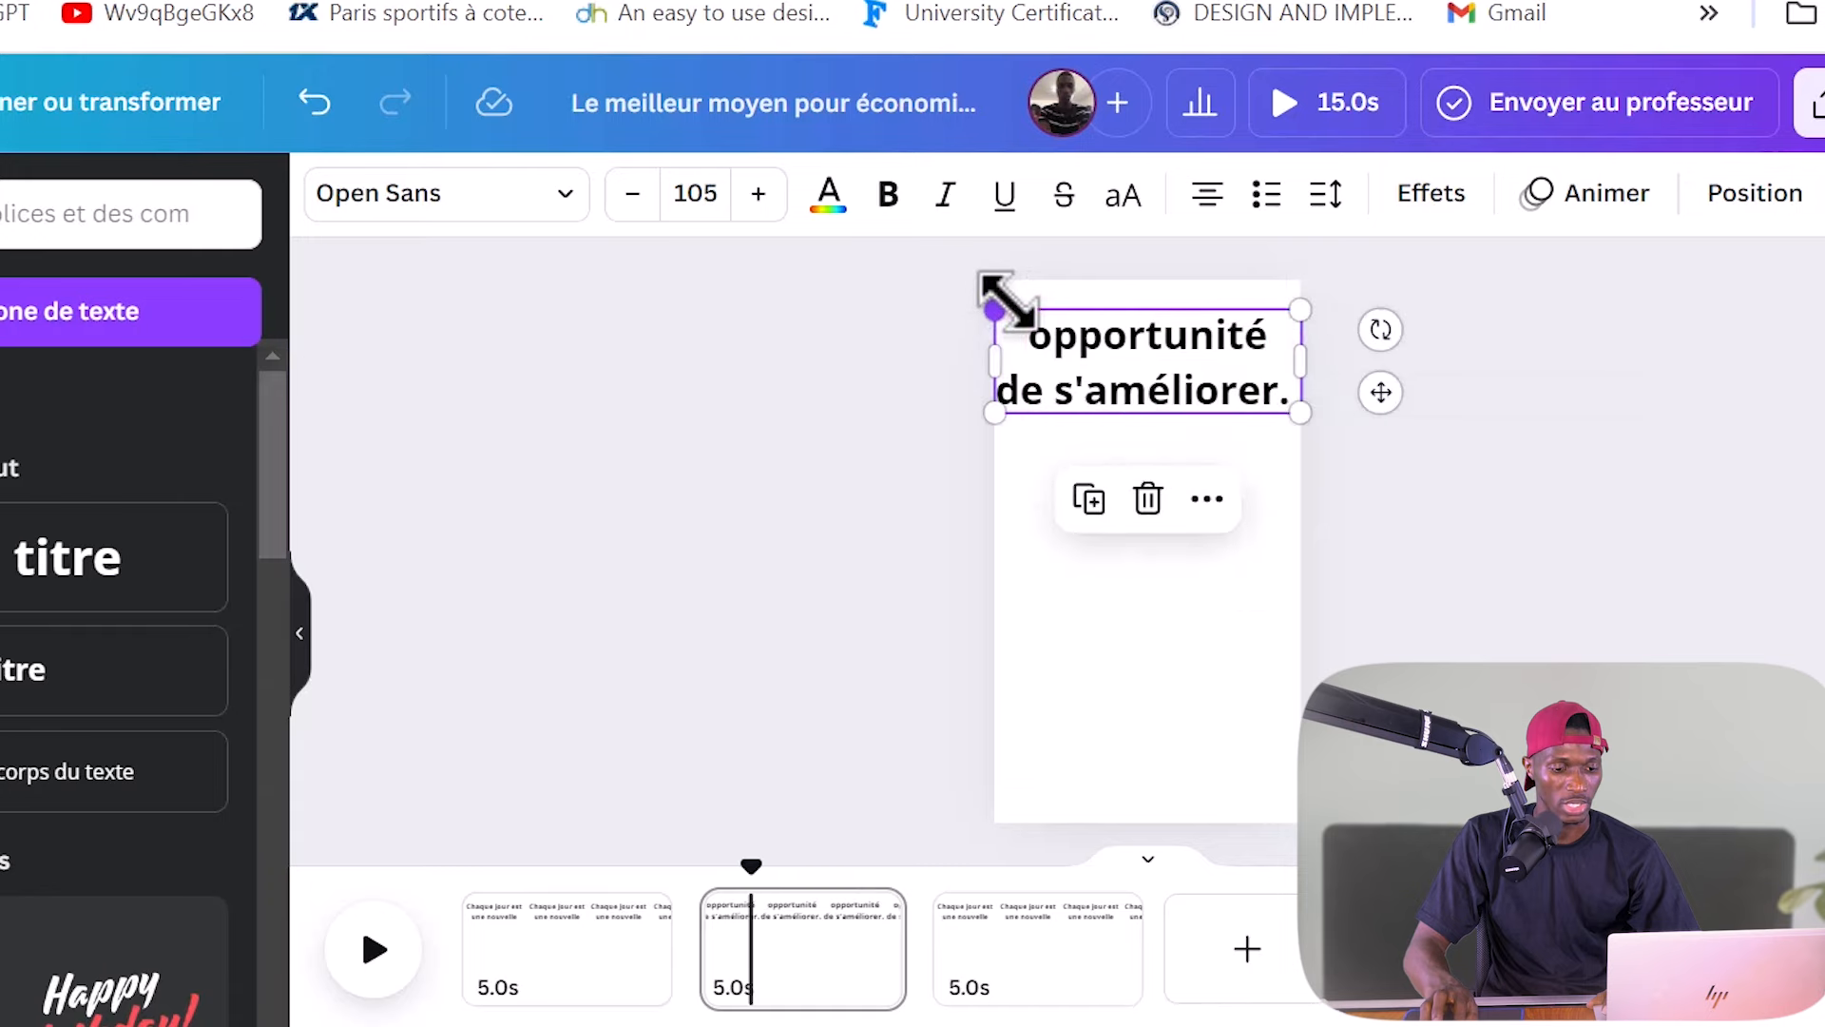
pyautogui.click(1458, 560)
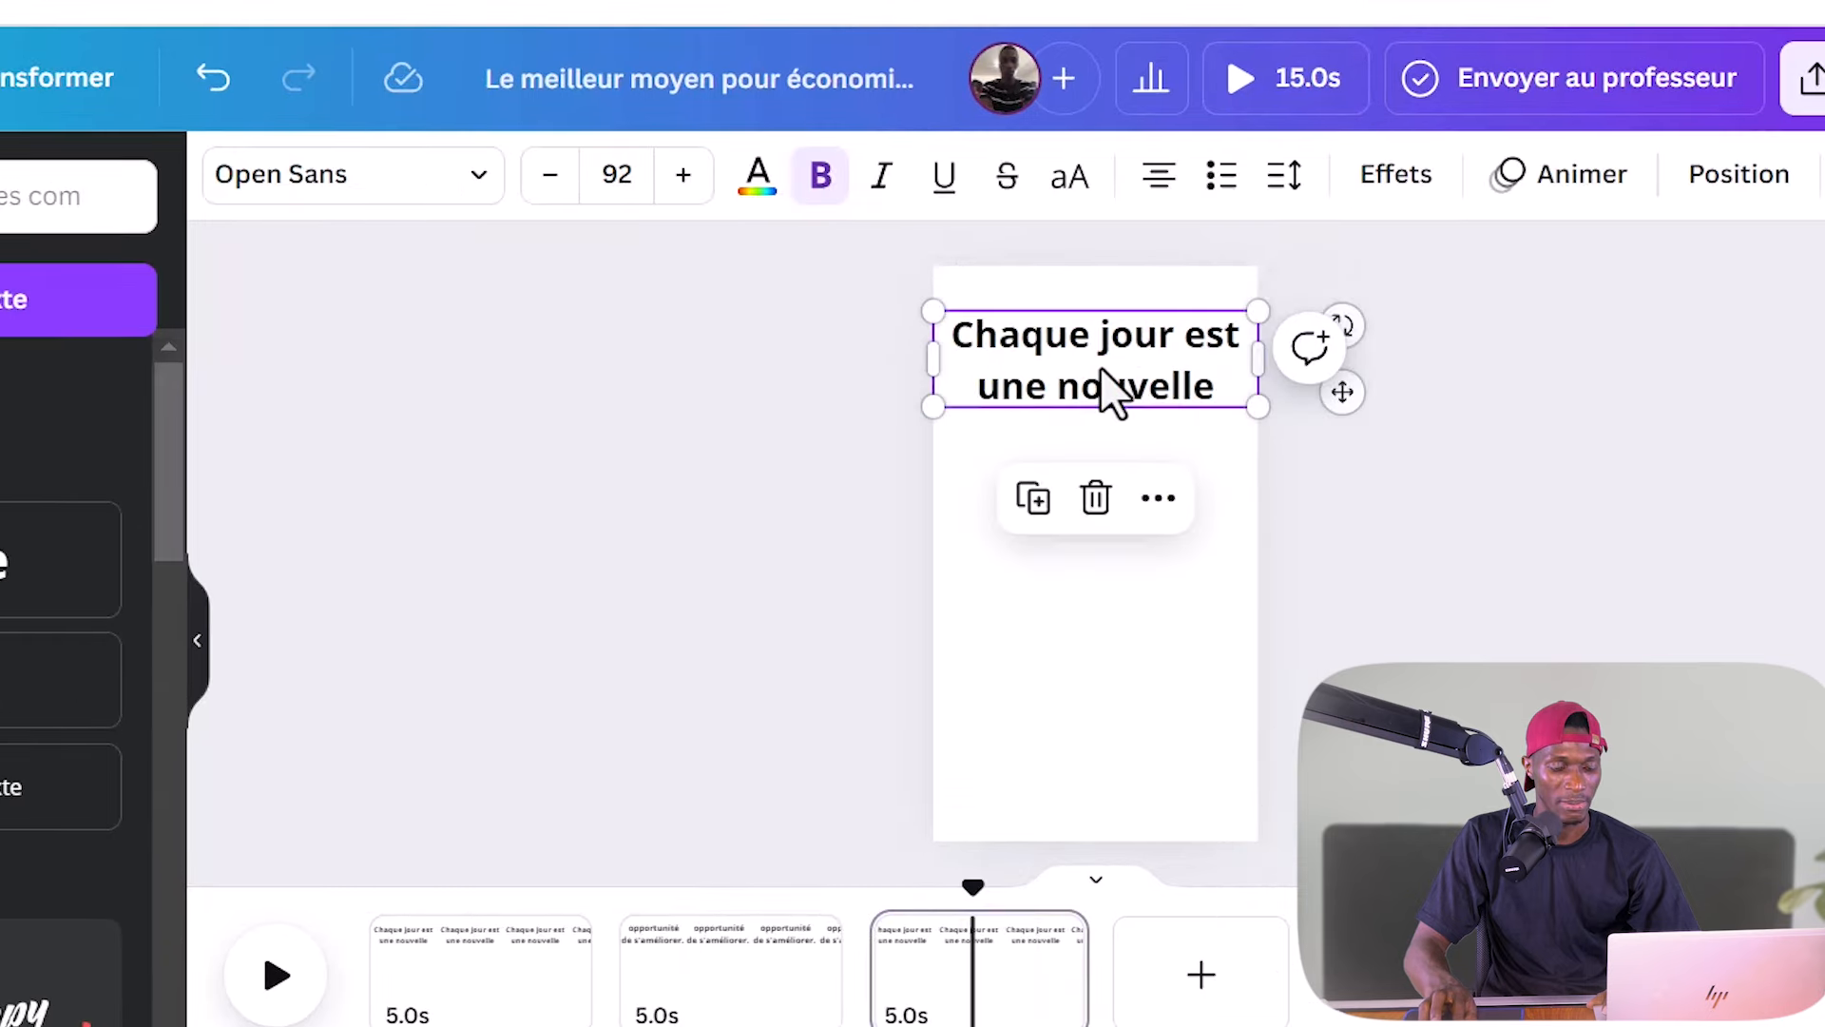
# Step: Replace the third page's text with "Saisis-la et profite-en au maximum" and enlarge it to font size 107
pyautogui.doubleClick(1099, 367)
pyautogui.hotkey('ctrl', 'v')
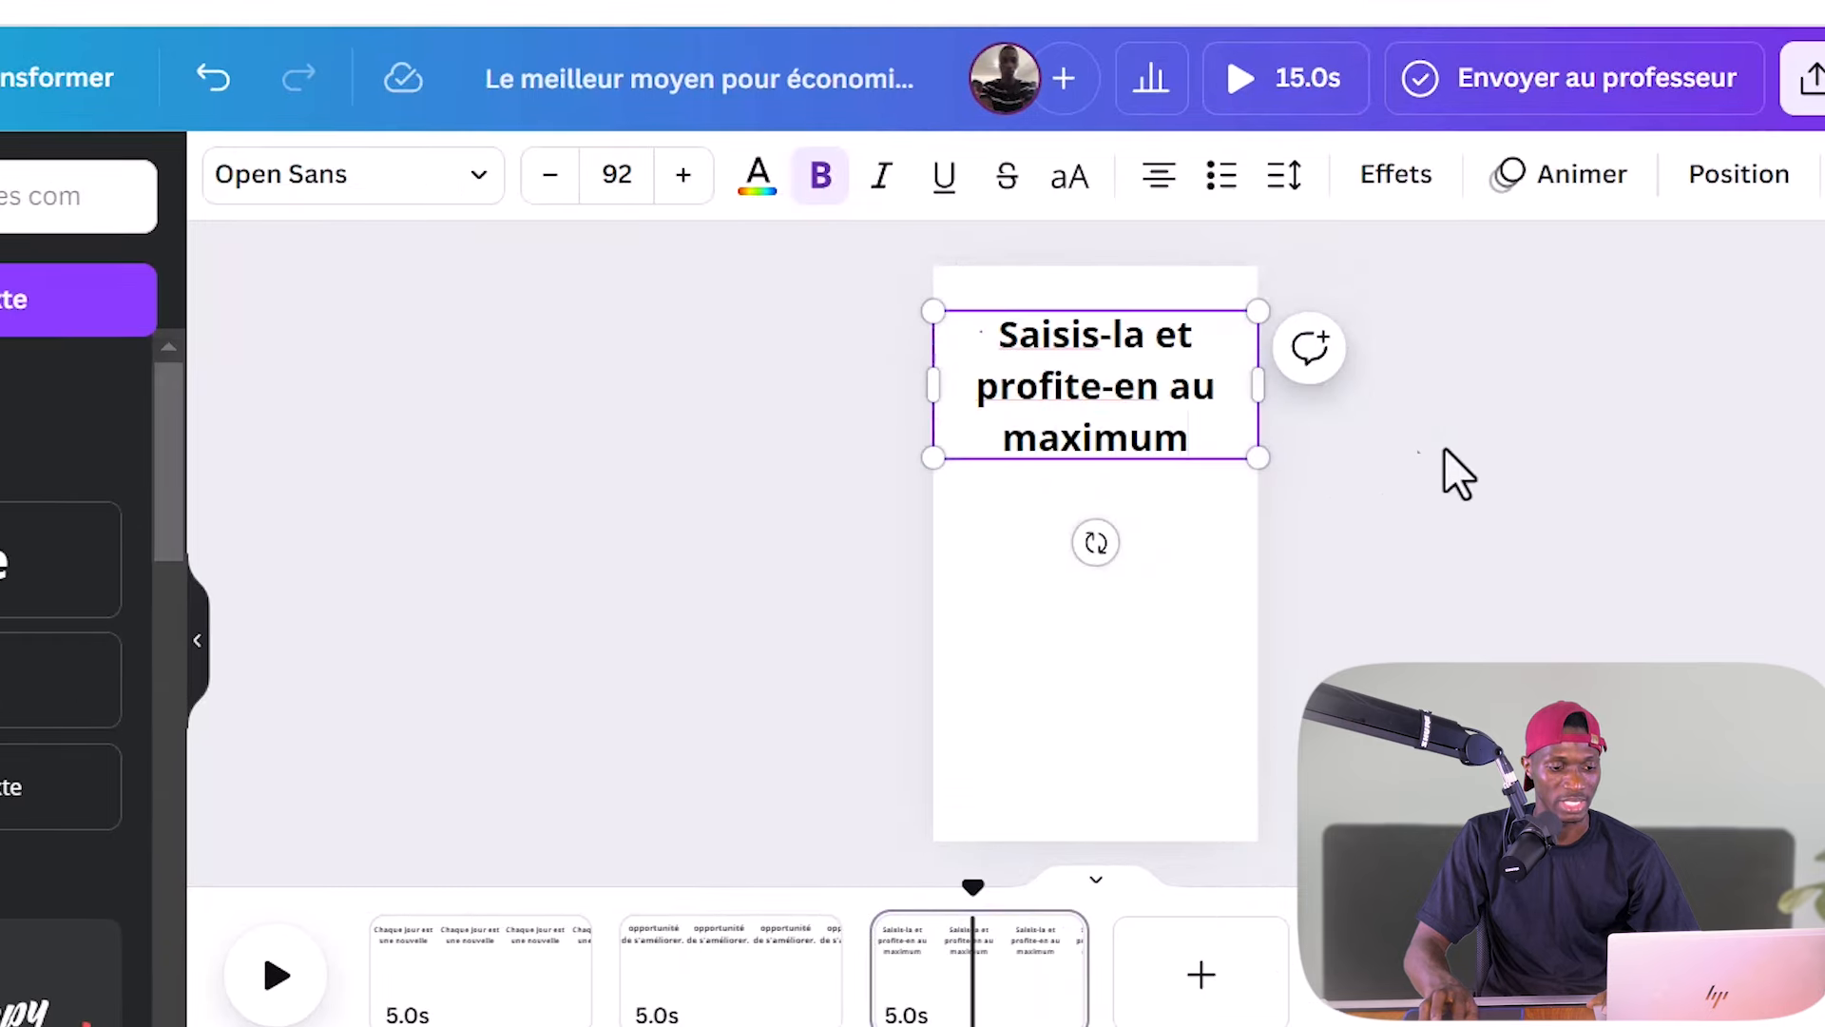
pyautogui.moveTo(924, 314); pyautogui.dragTo(903, 297)
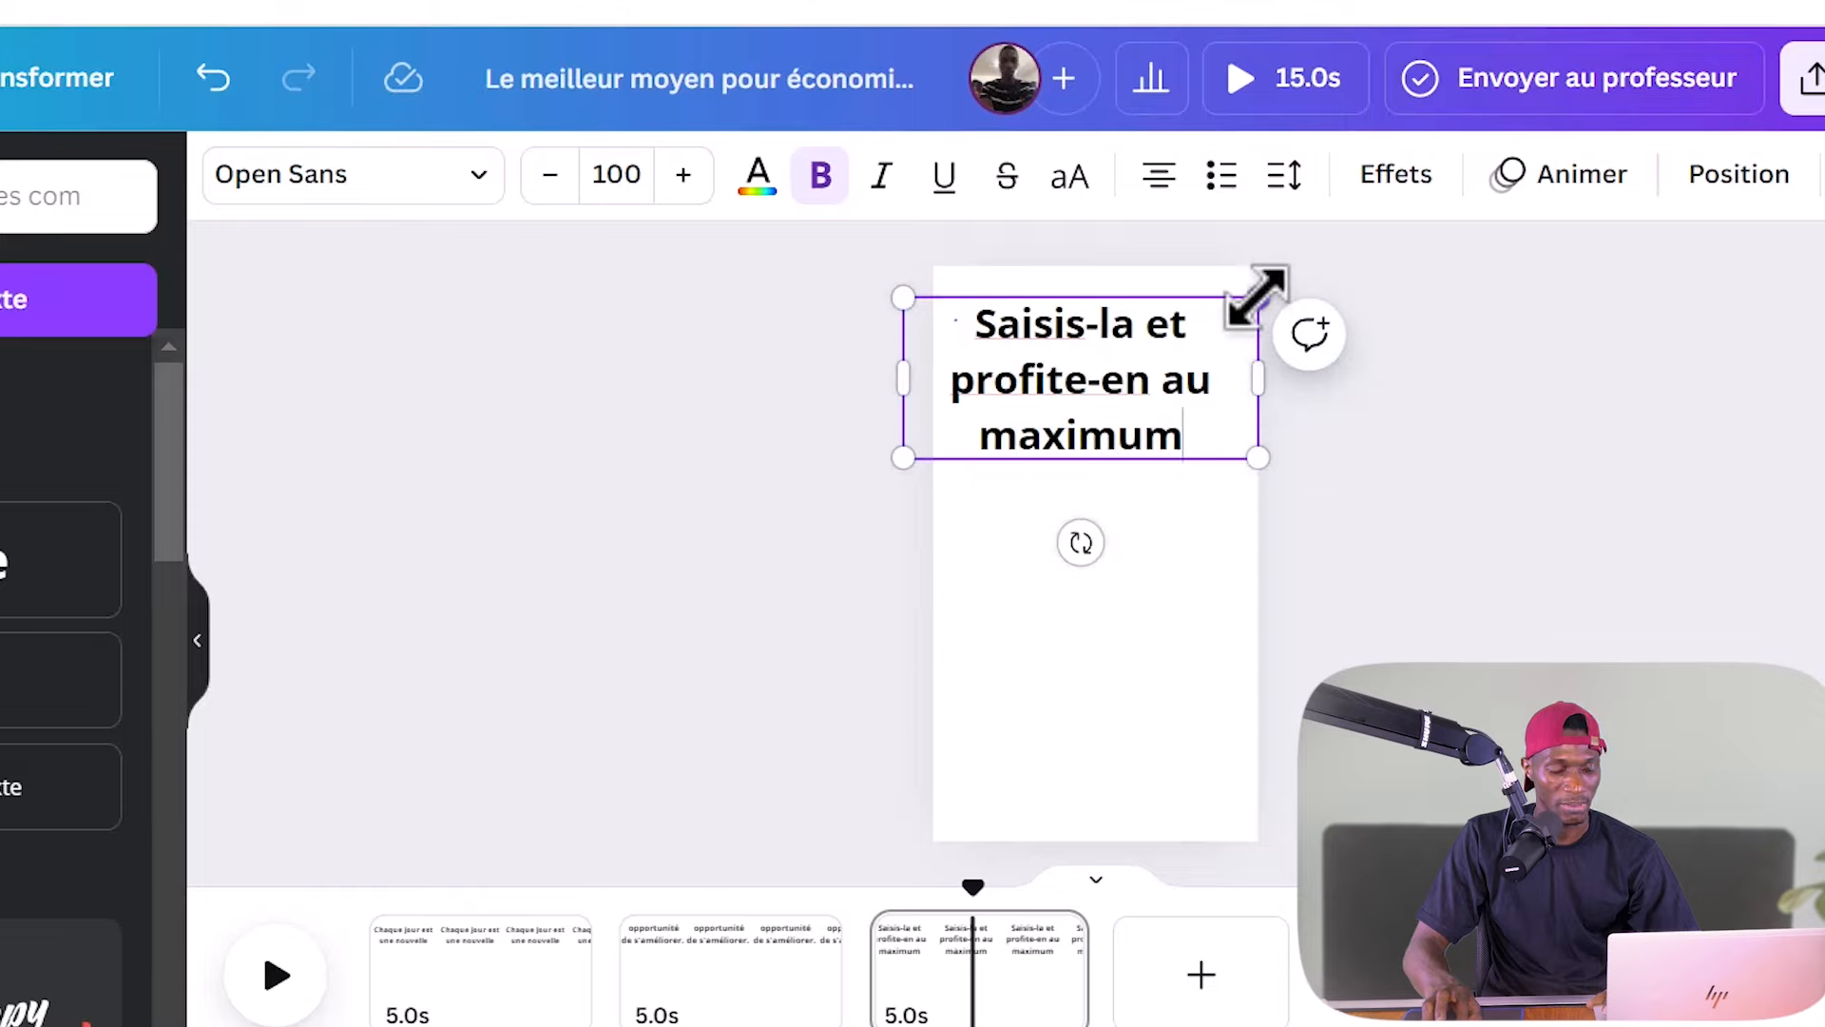
pyautogui.moveTo(1257, 298); pyautogui.dragTo(1280, 287)
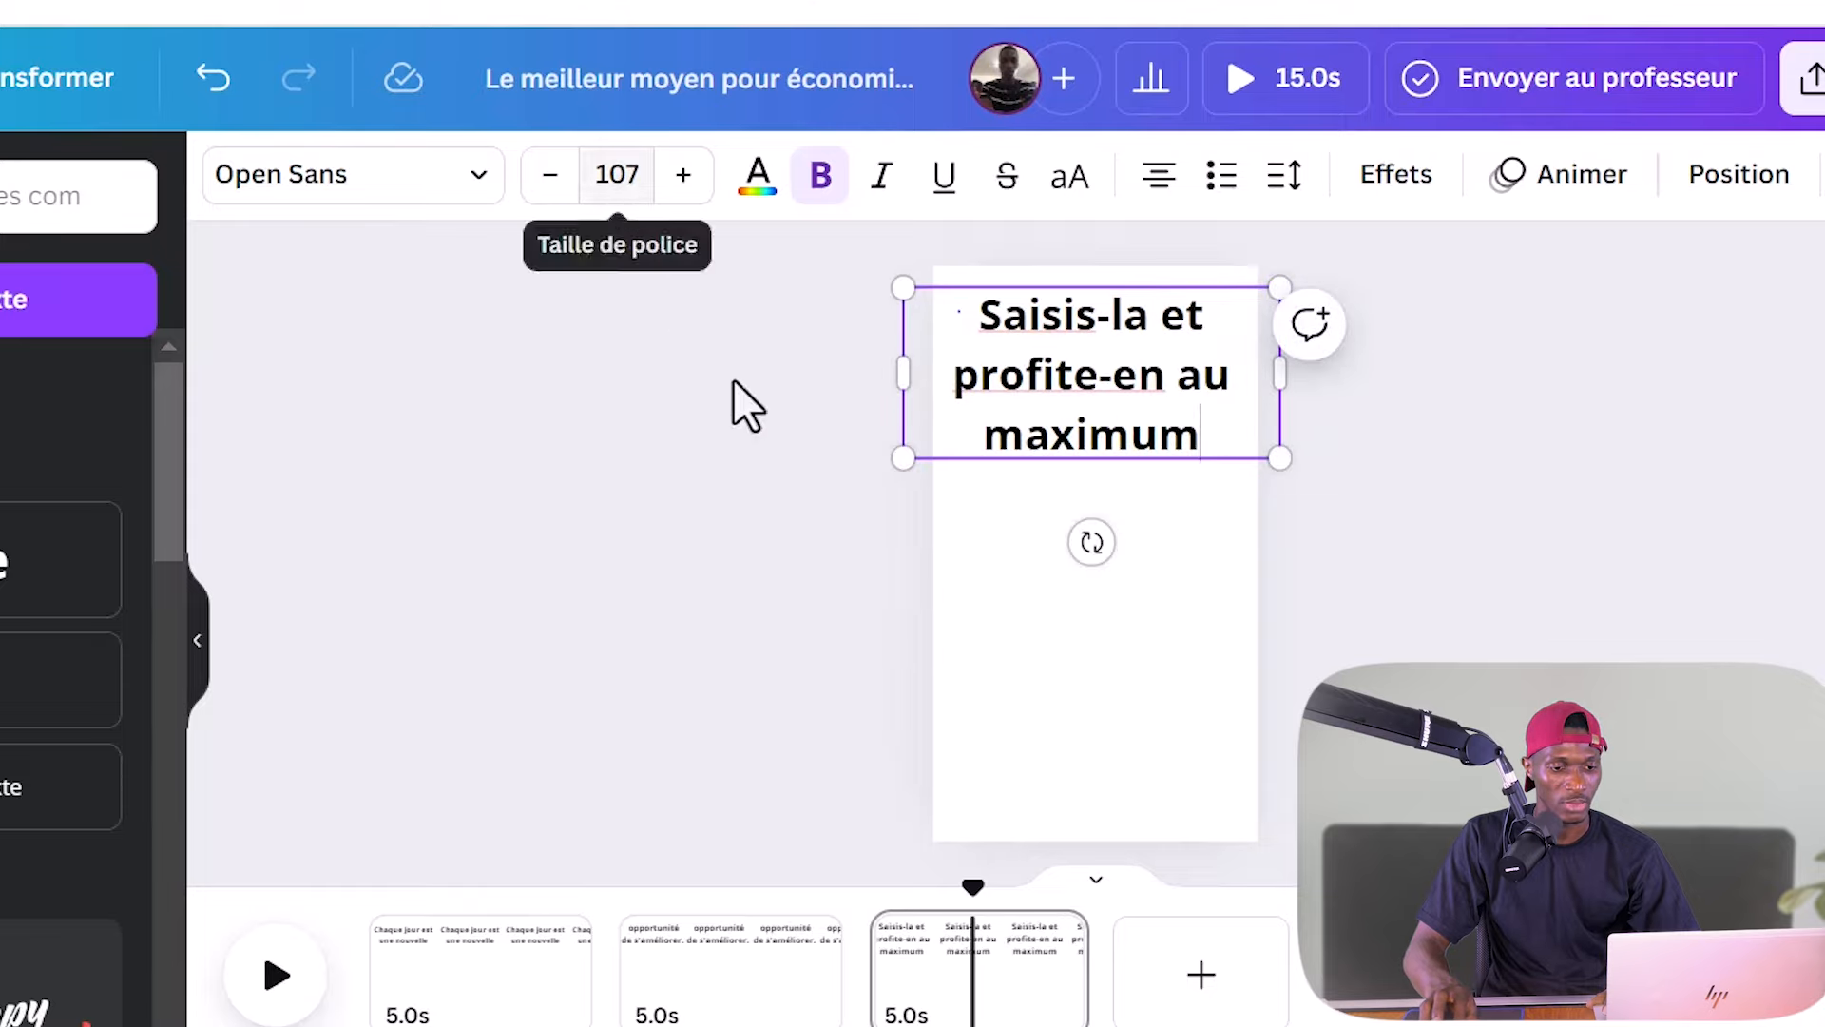
pyautogui.click(532, 1000)
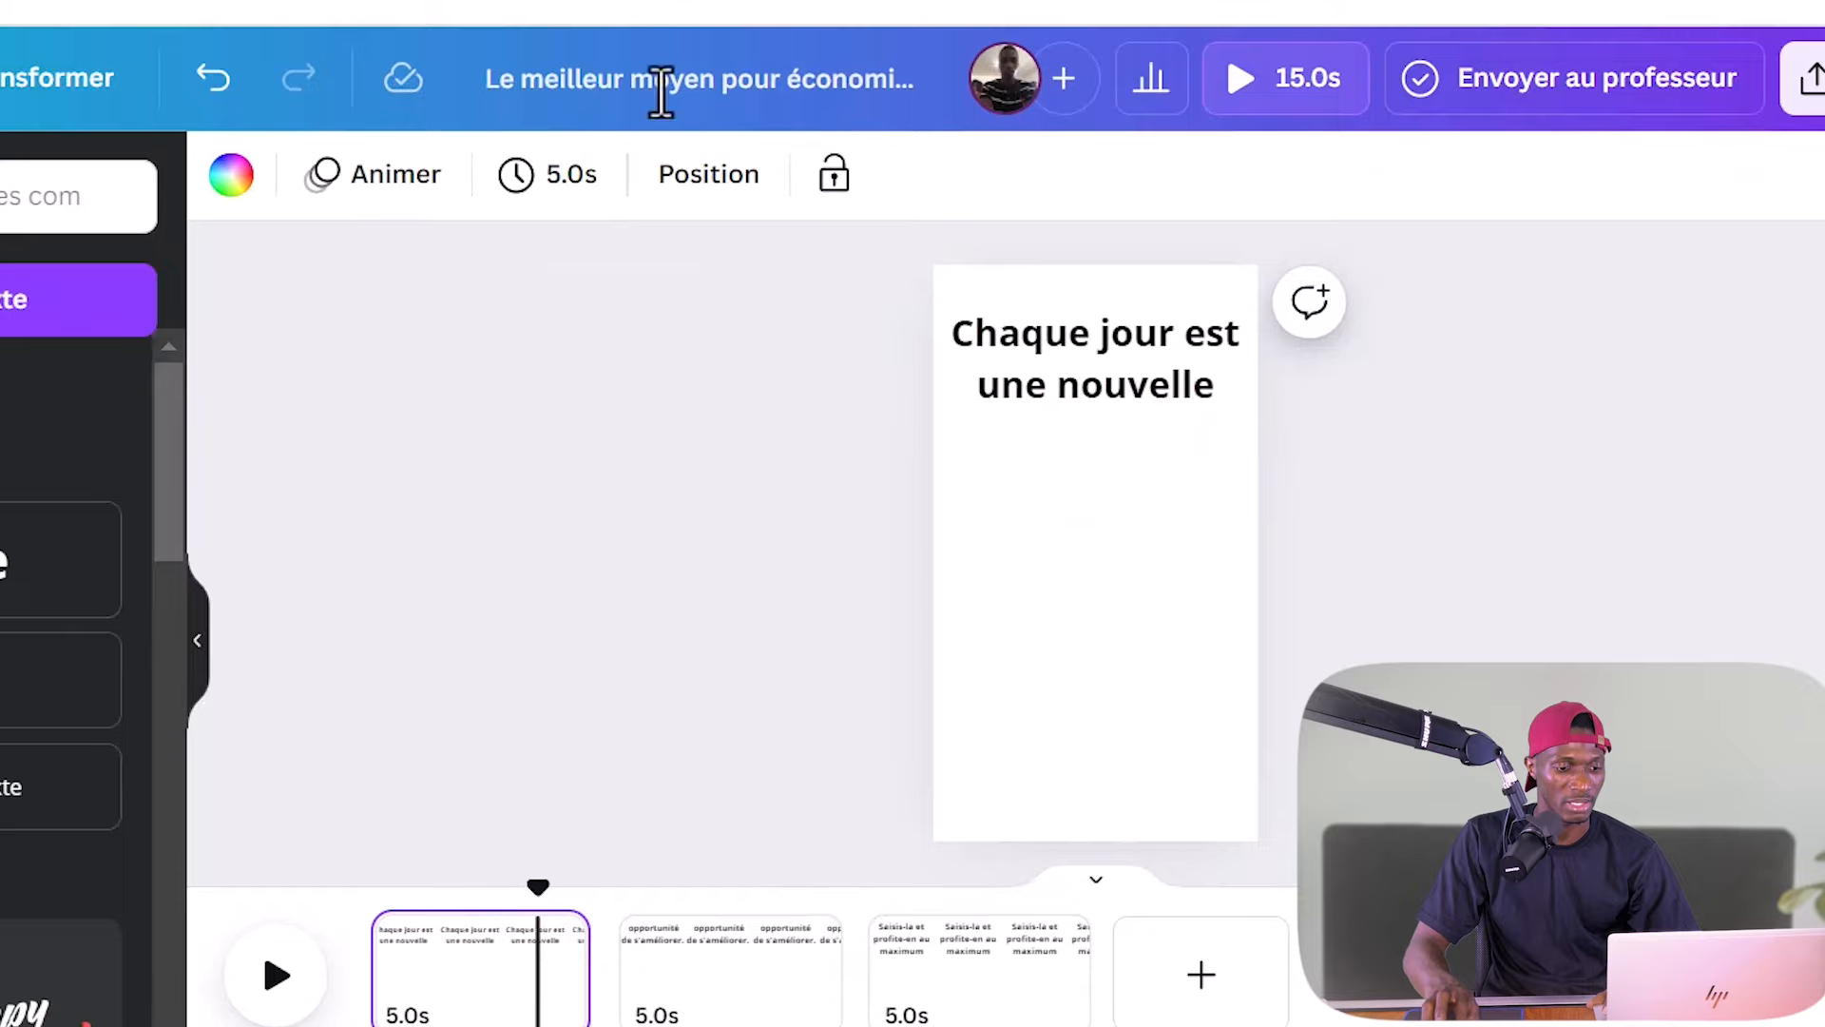
pyautogui.click(1053, 361)
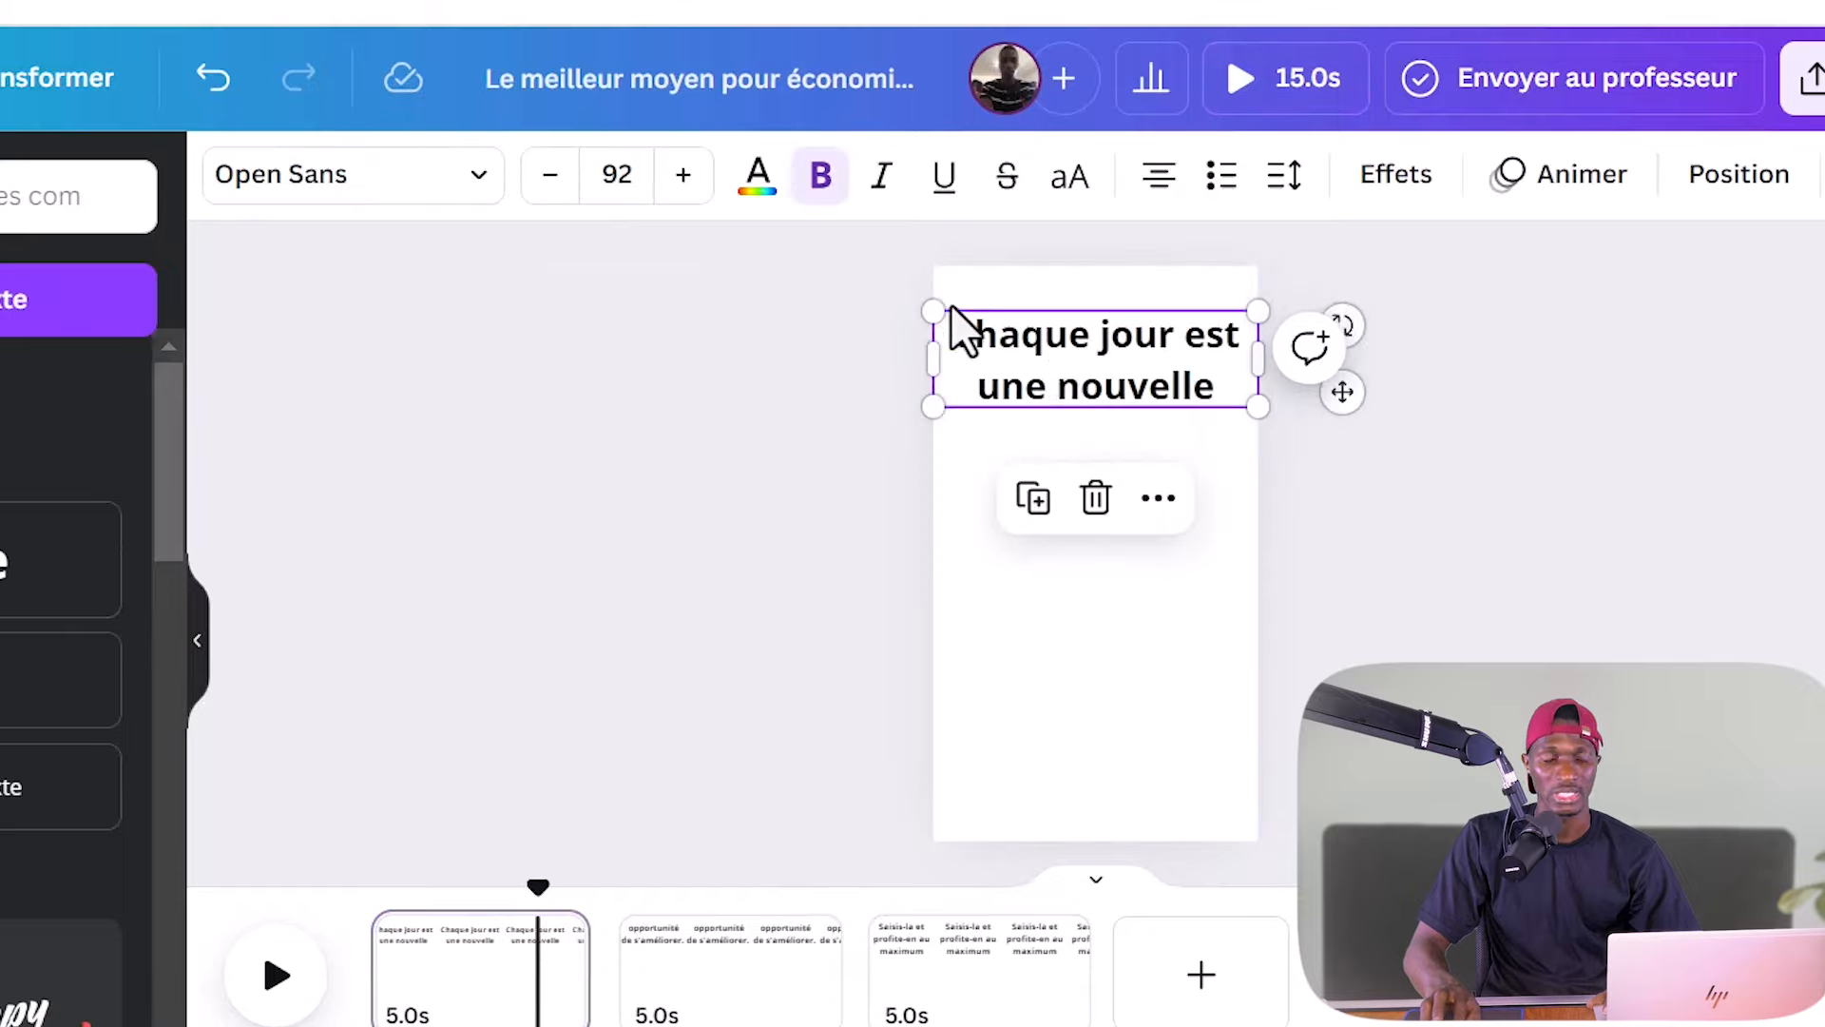
pyautogui.click(703, 998)
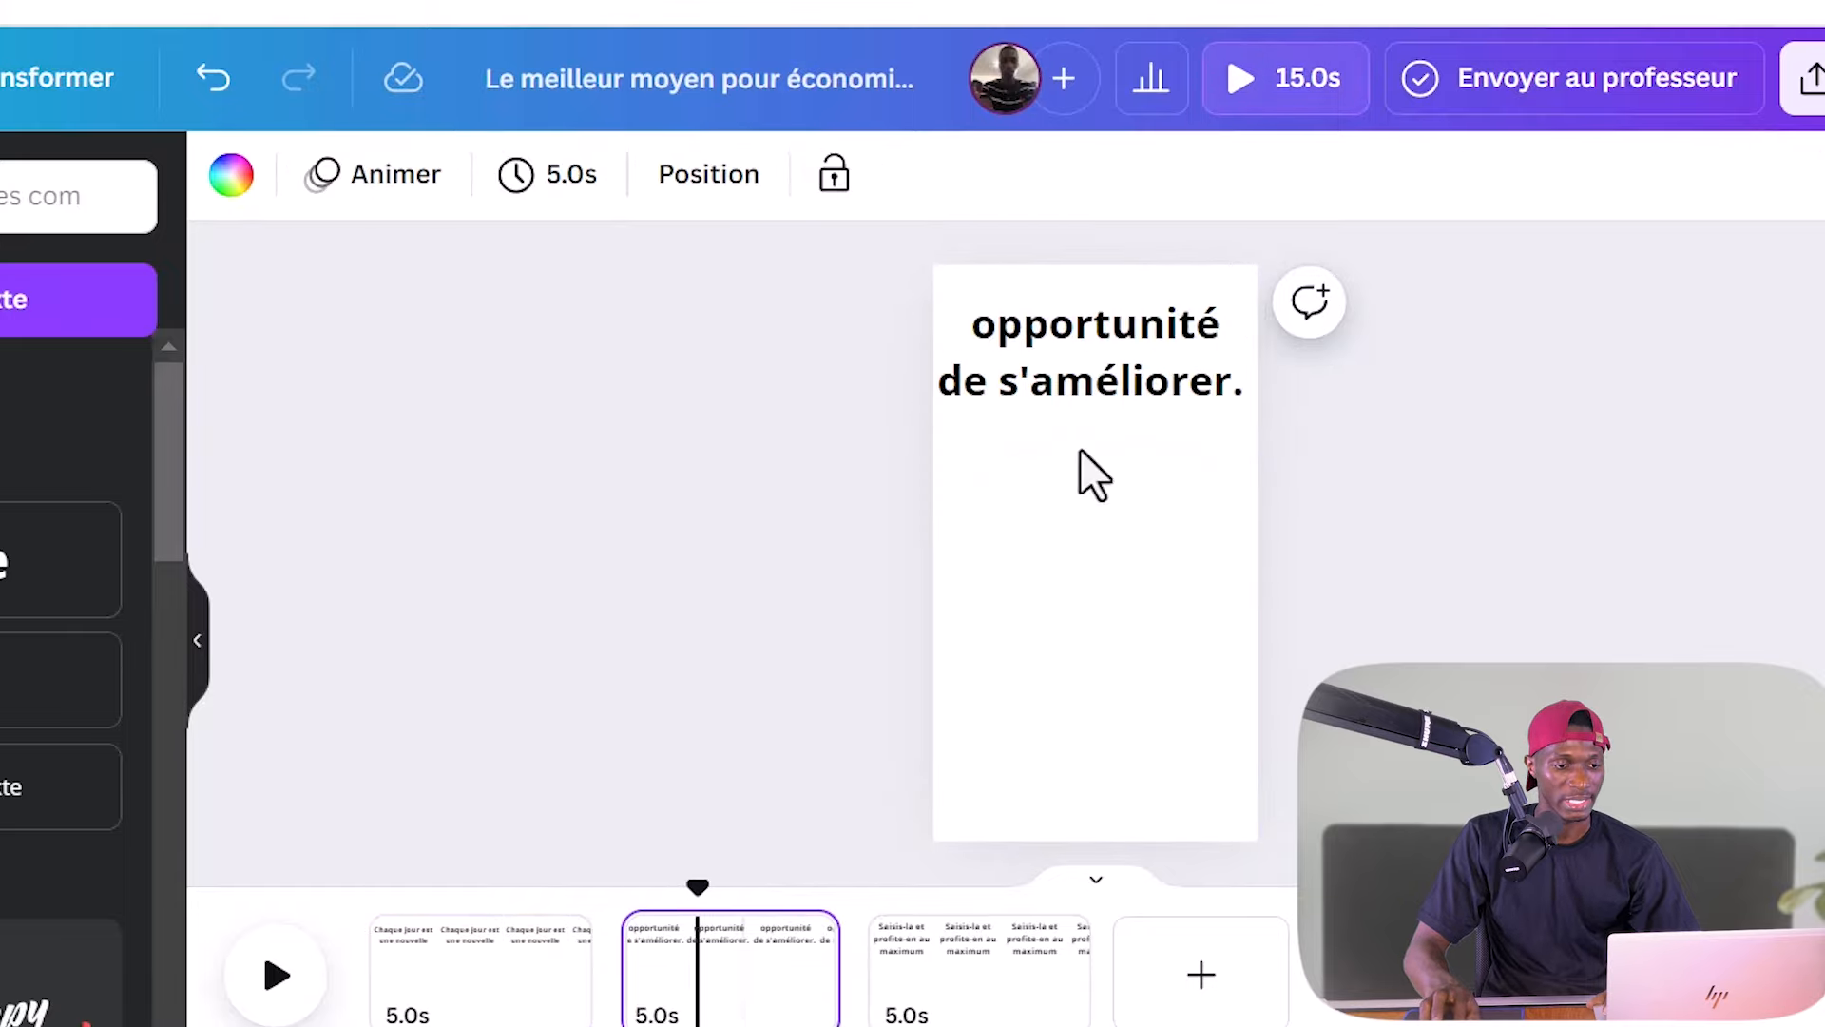
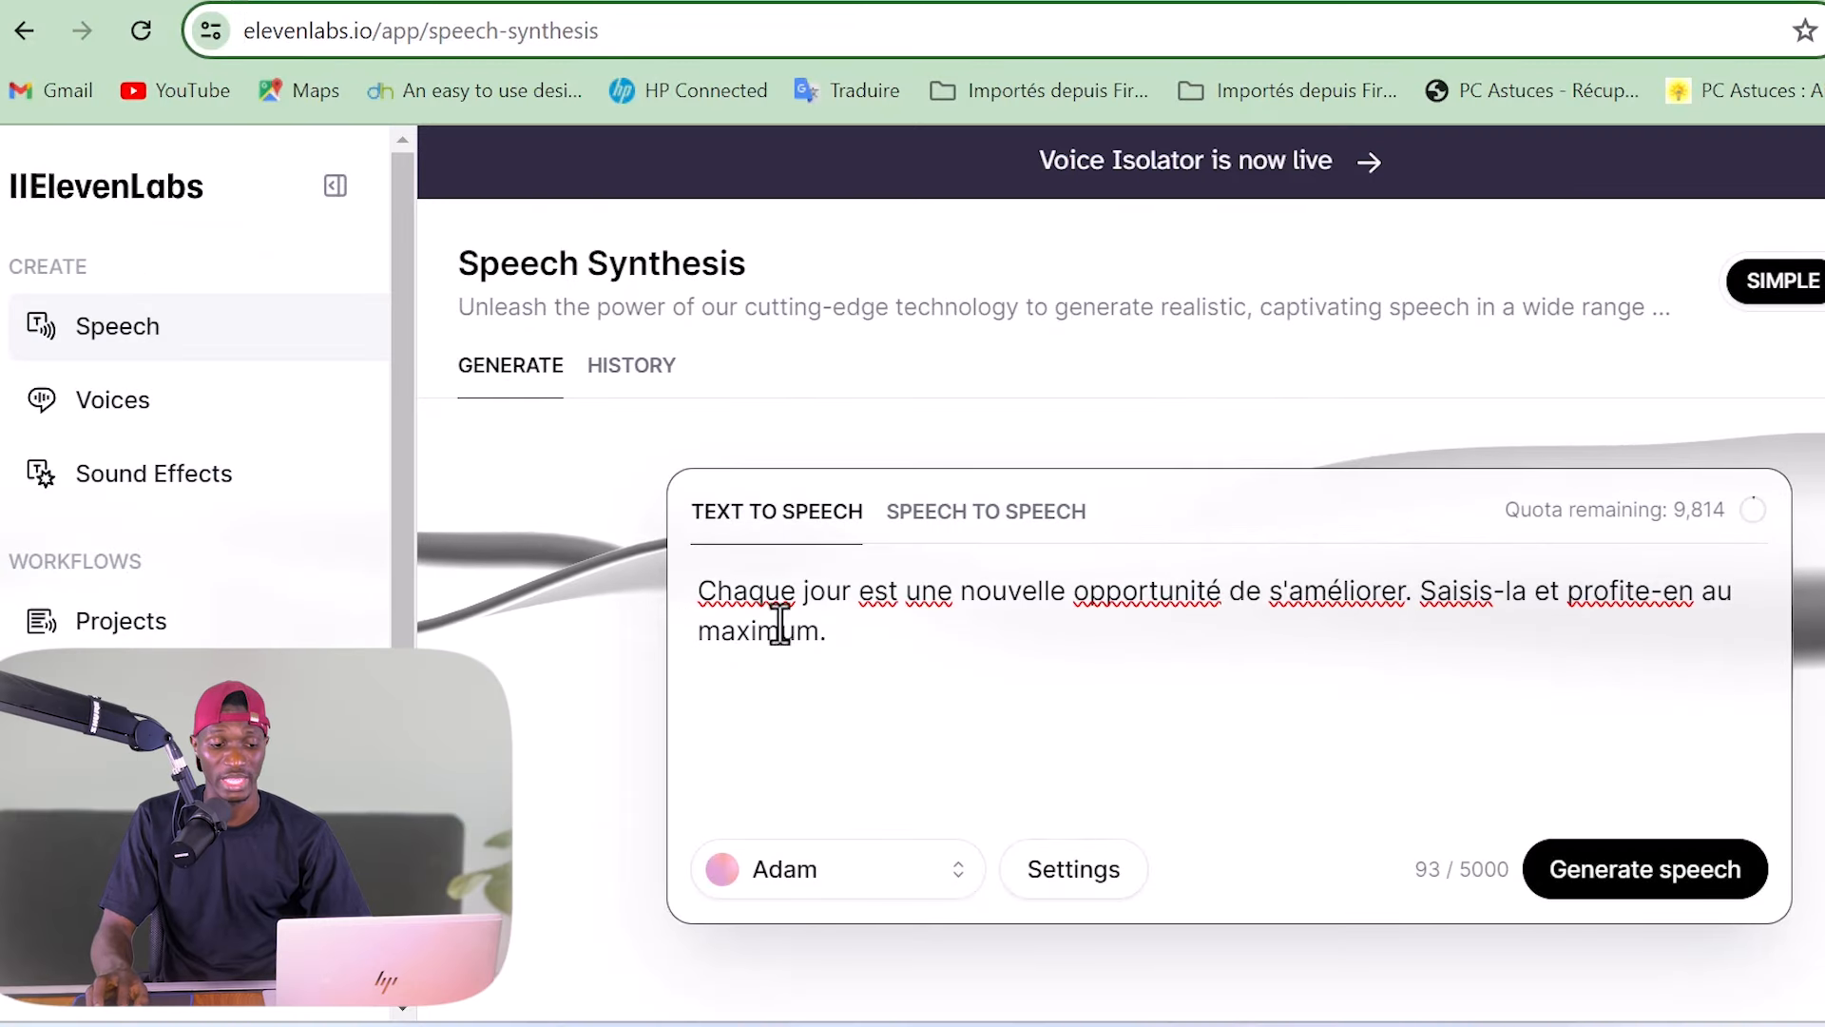
# Step: Switch to ElevenLabs and generate speech from the entered French quote with the Adam voice
pyautogui.moveTo(843, 628); pyautogui.dragTo(696, 592)
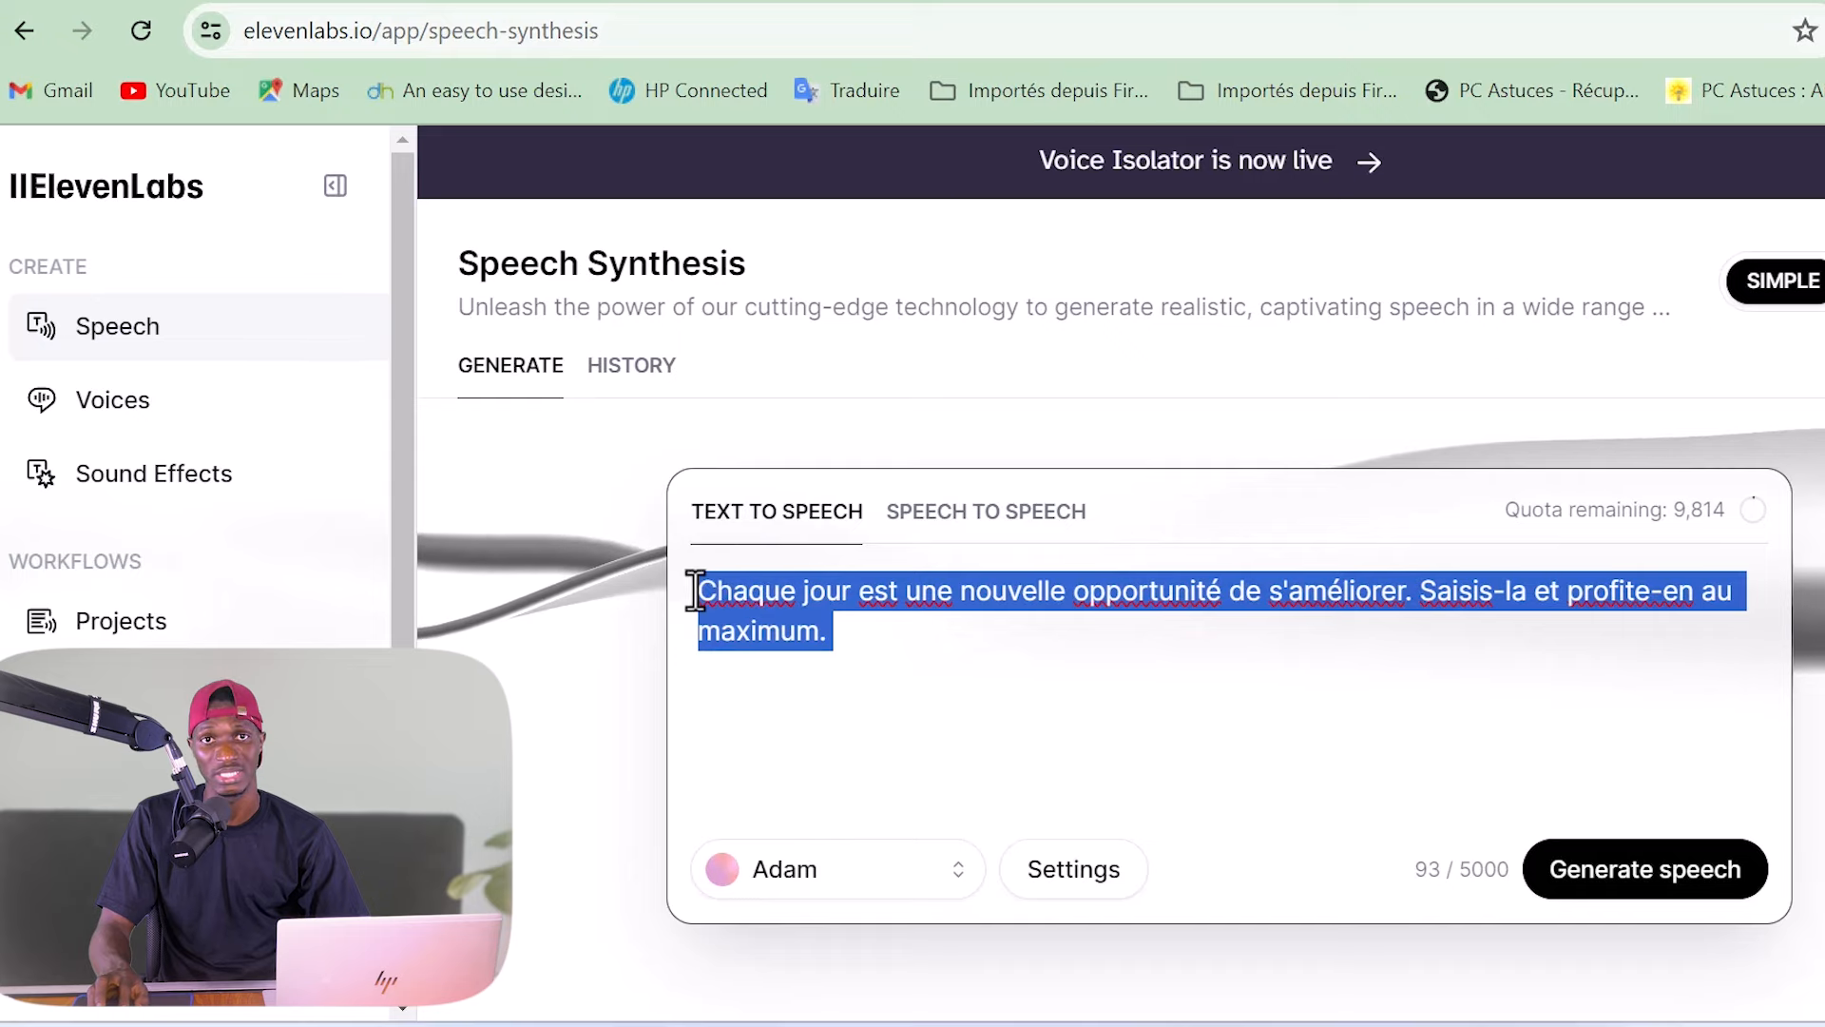
pyautogui.click(819, 684)
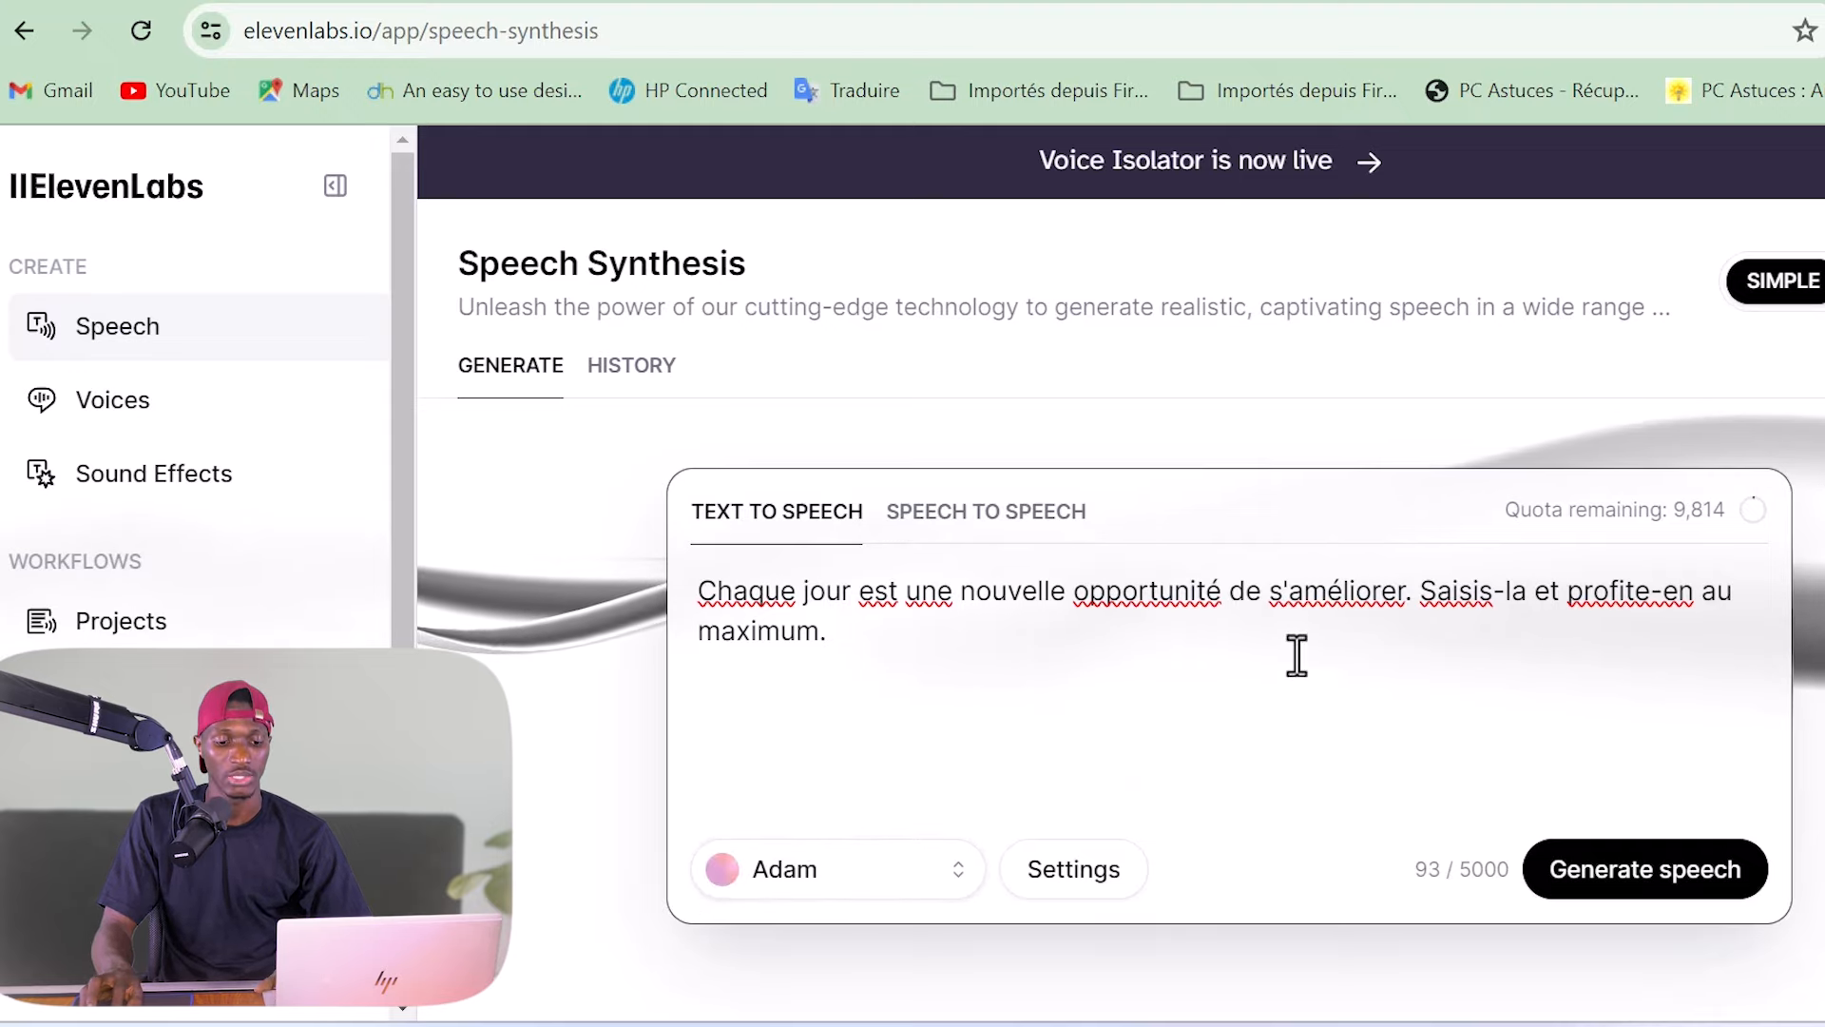
pyautogui.scroll(-2, 1816, 551)
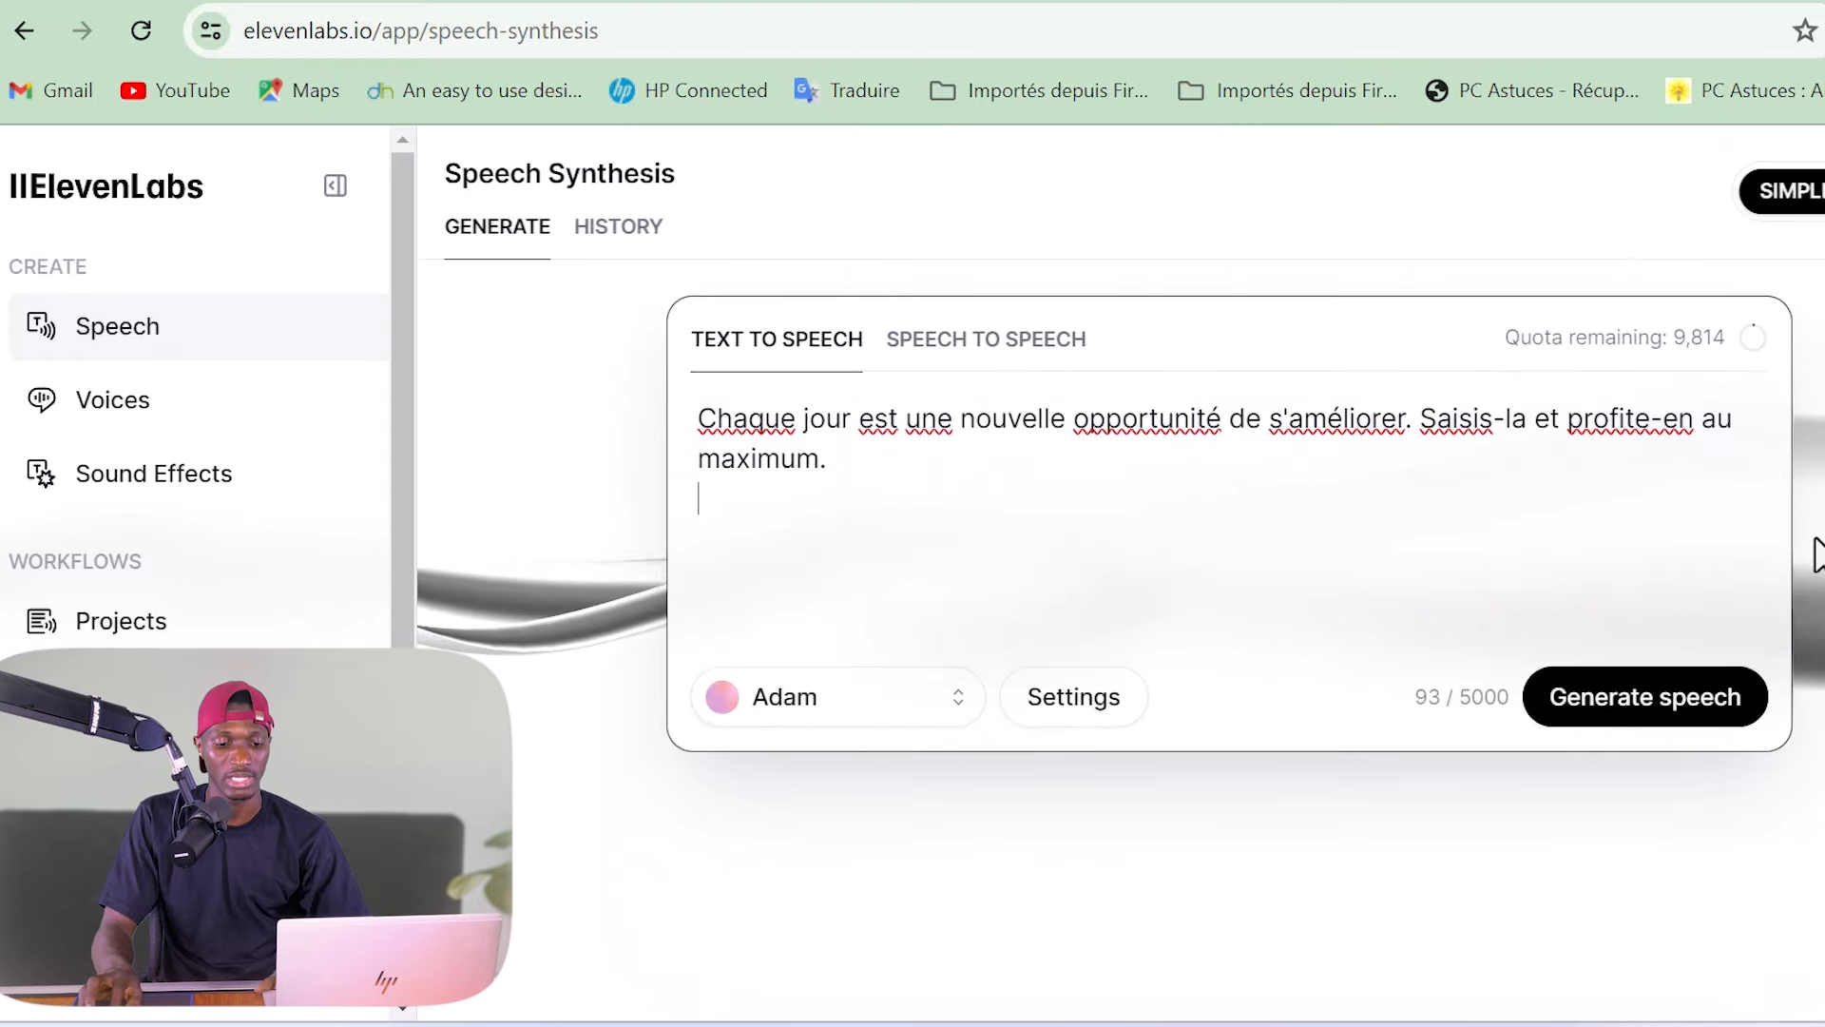
pyautogui.click(1639, 708)
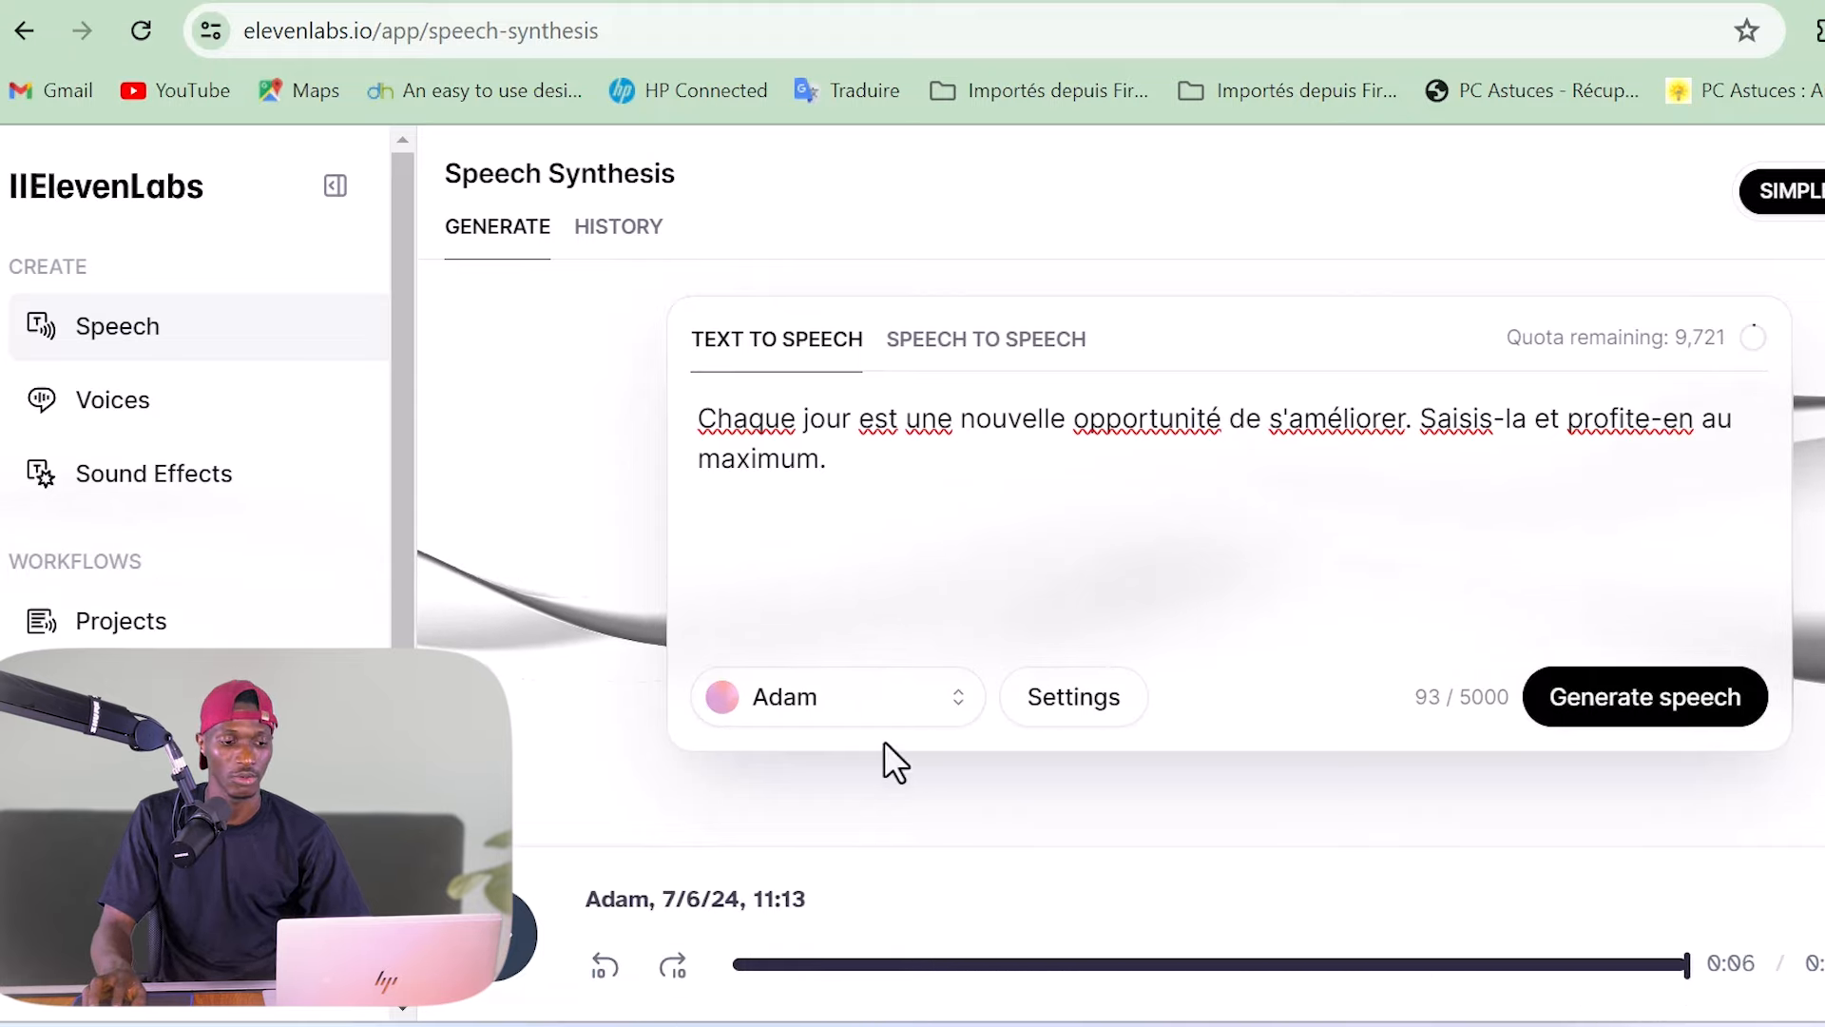
pyautogui.click(827, 705)
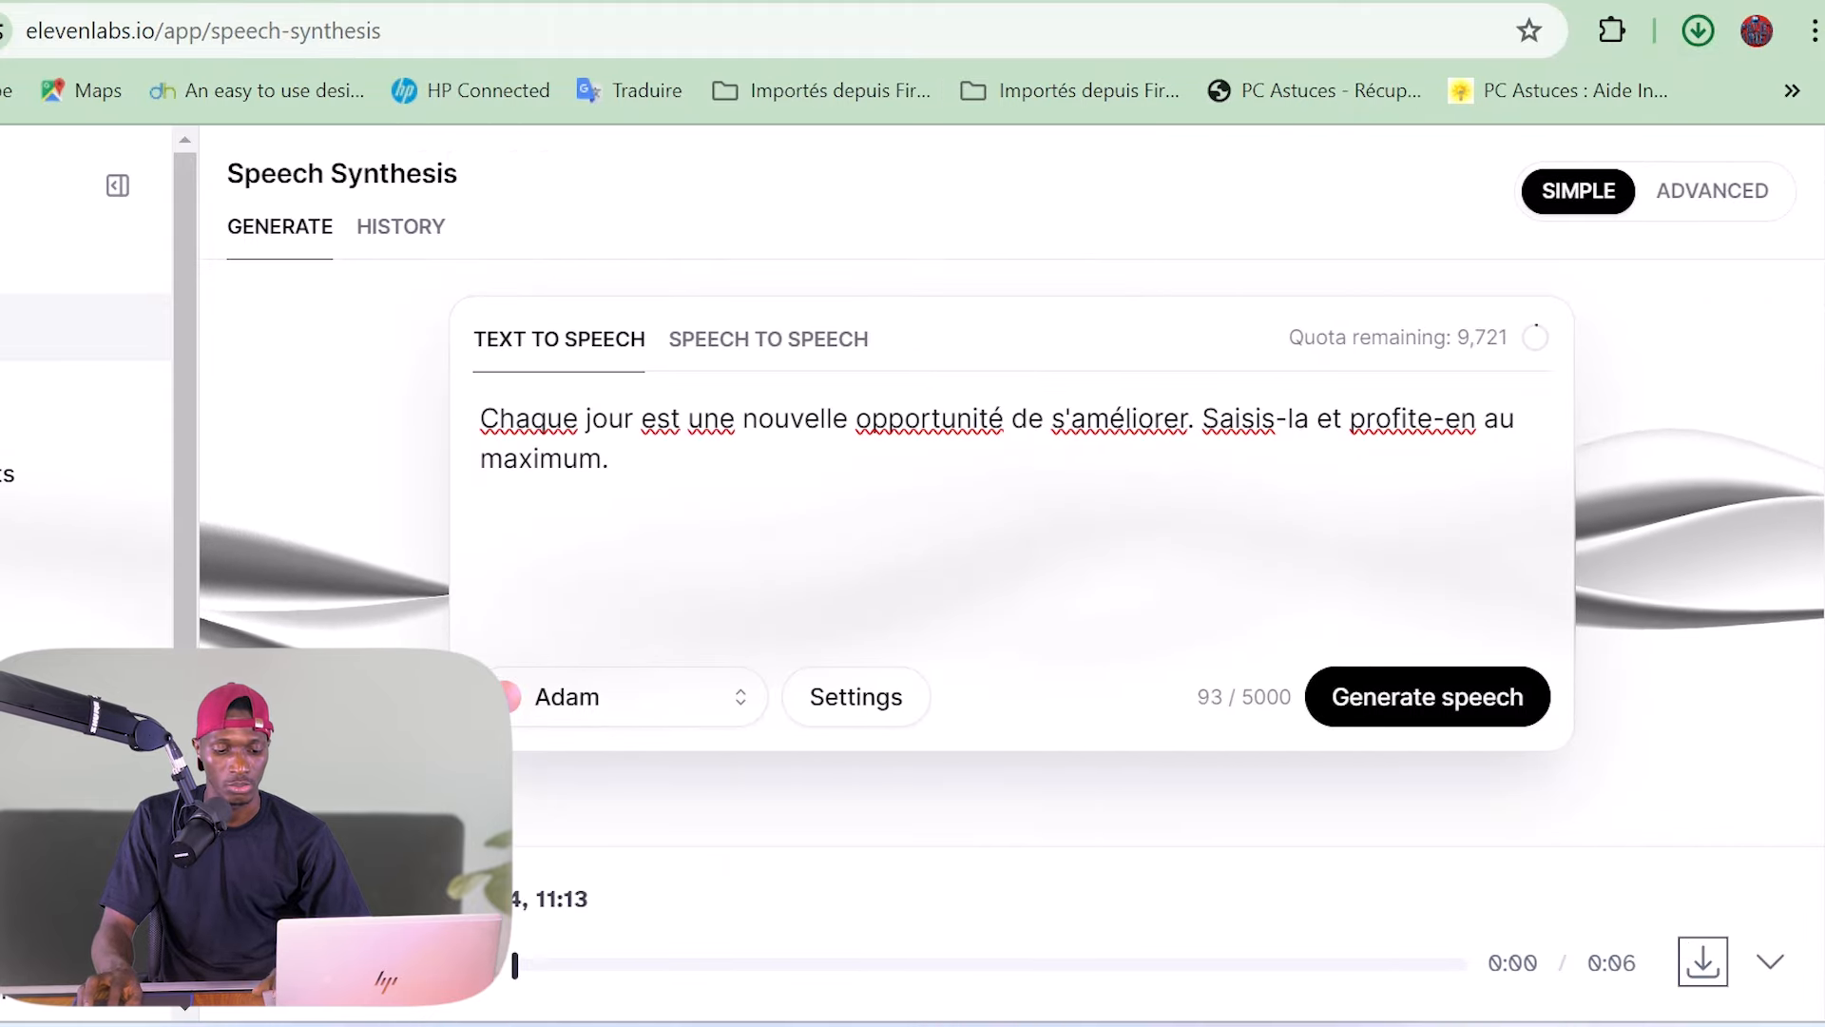
# Step: Return to Canva, import the audio file ElevenLabs_2024-07-06T11_13_23_Adam_pre_s50_sb75_se0_b_m2 and place the voice-over at the start of the timeline
pyautogui.moveTo(1016, 1025)
pyautogui.click(1015, 884)
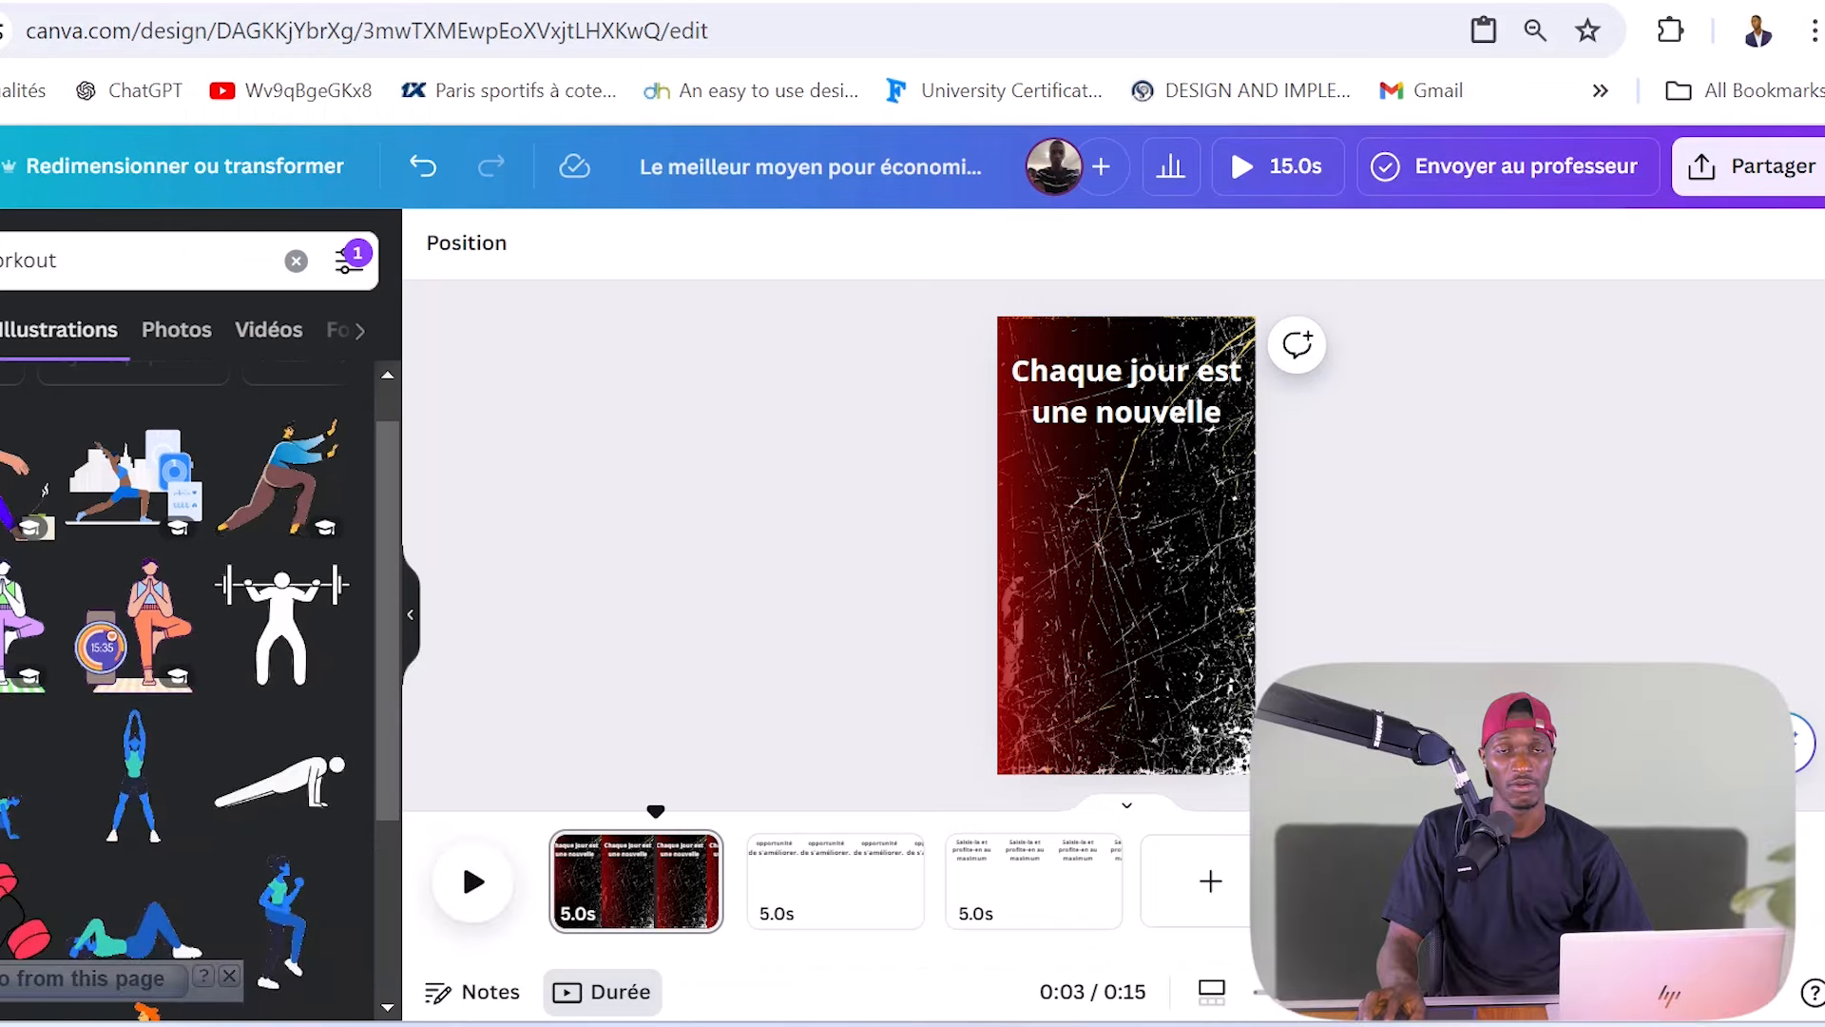
pyautogui.click(48, 680)
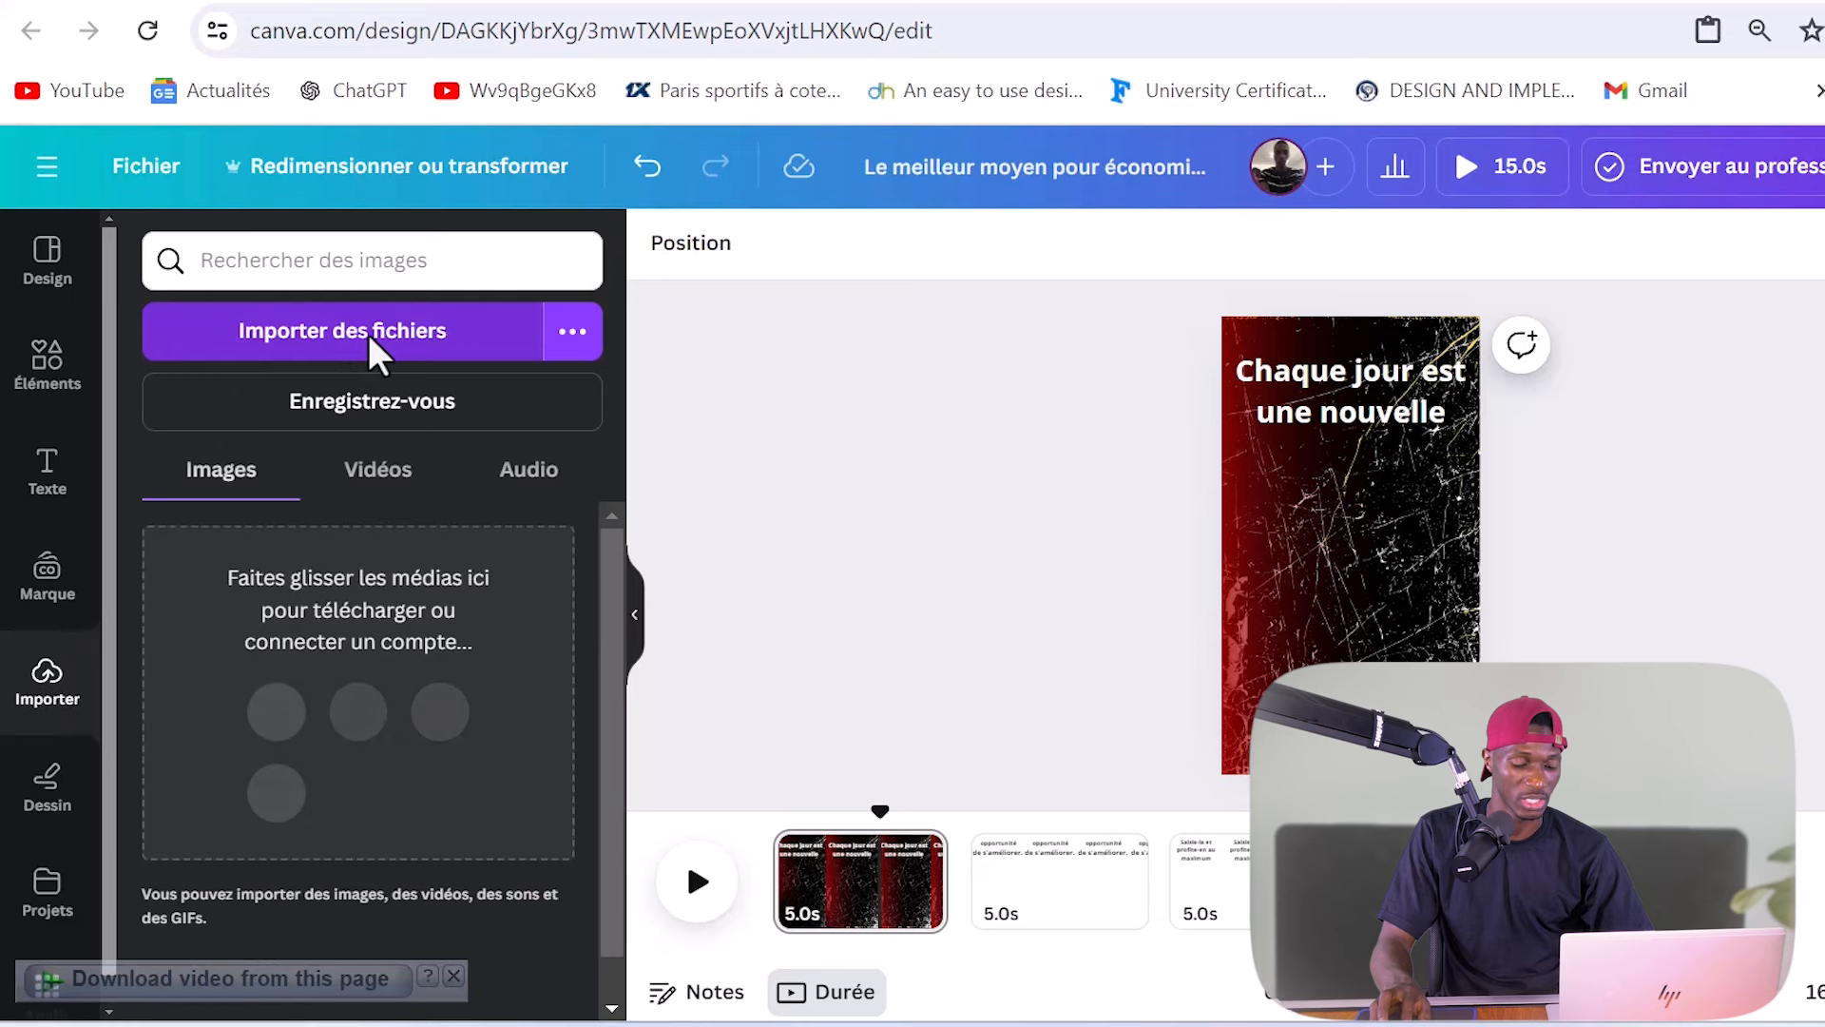
pyautogui.click(369, 335)
pyautogui.click(750, 256)
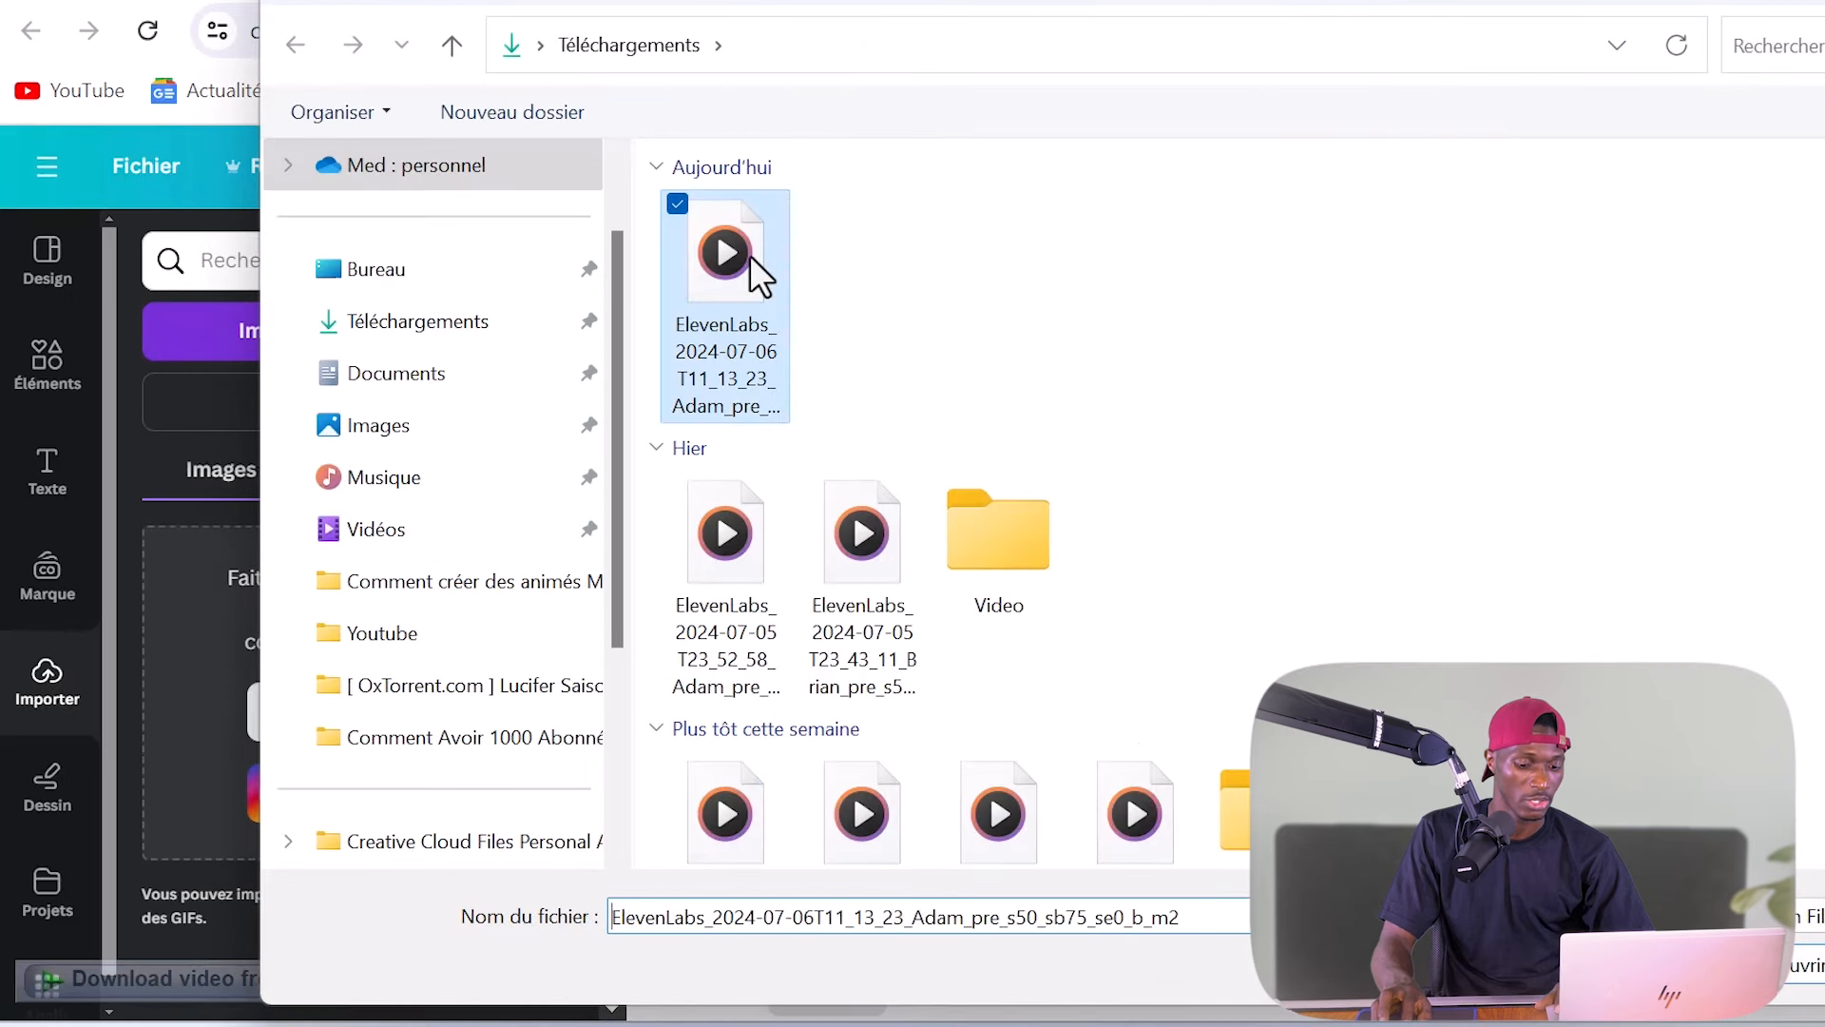
pyautogui.click(1809, 972)
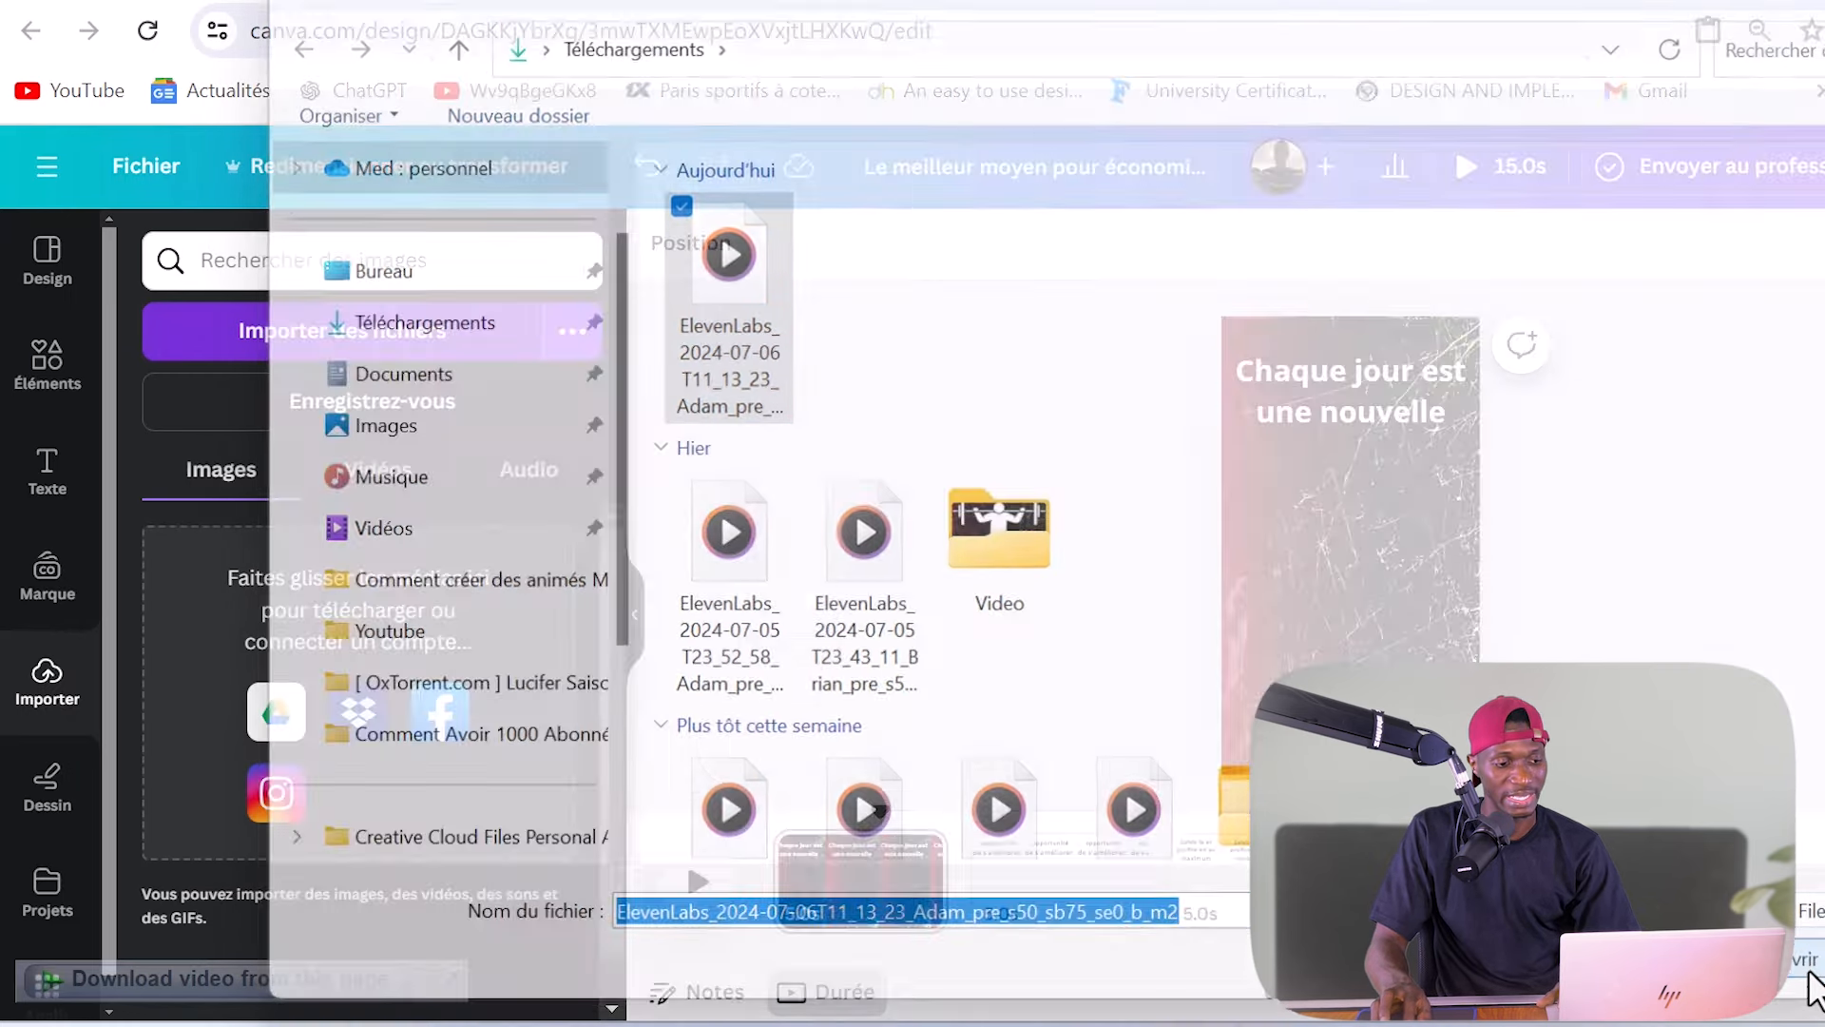
pyautogui.moveTo(181, 682); pyautogui.dragTo(888, 904)
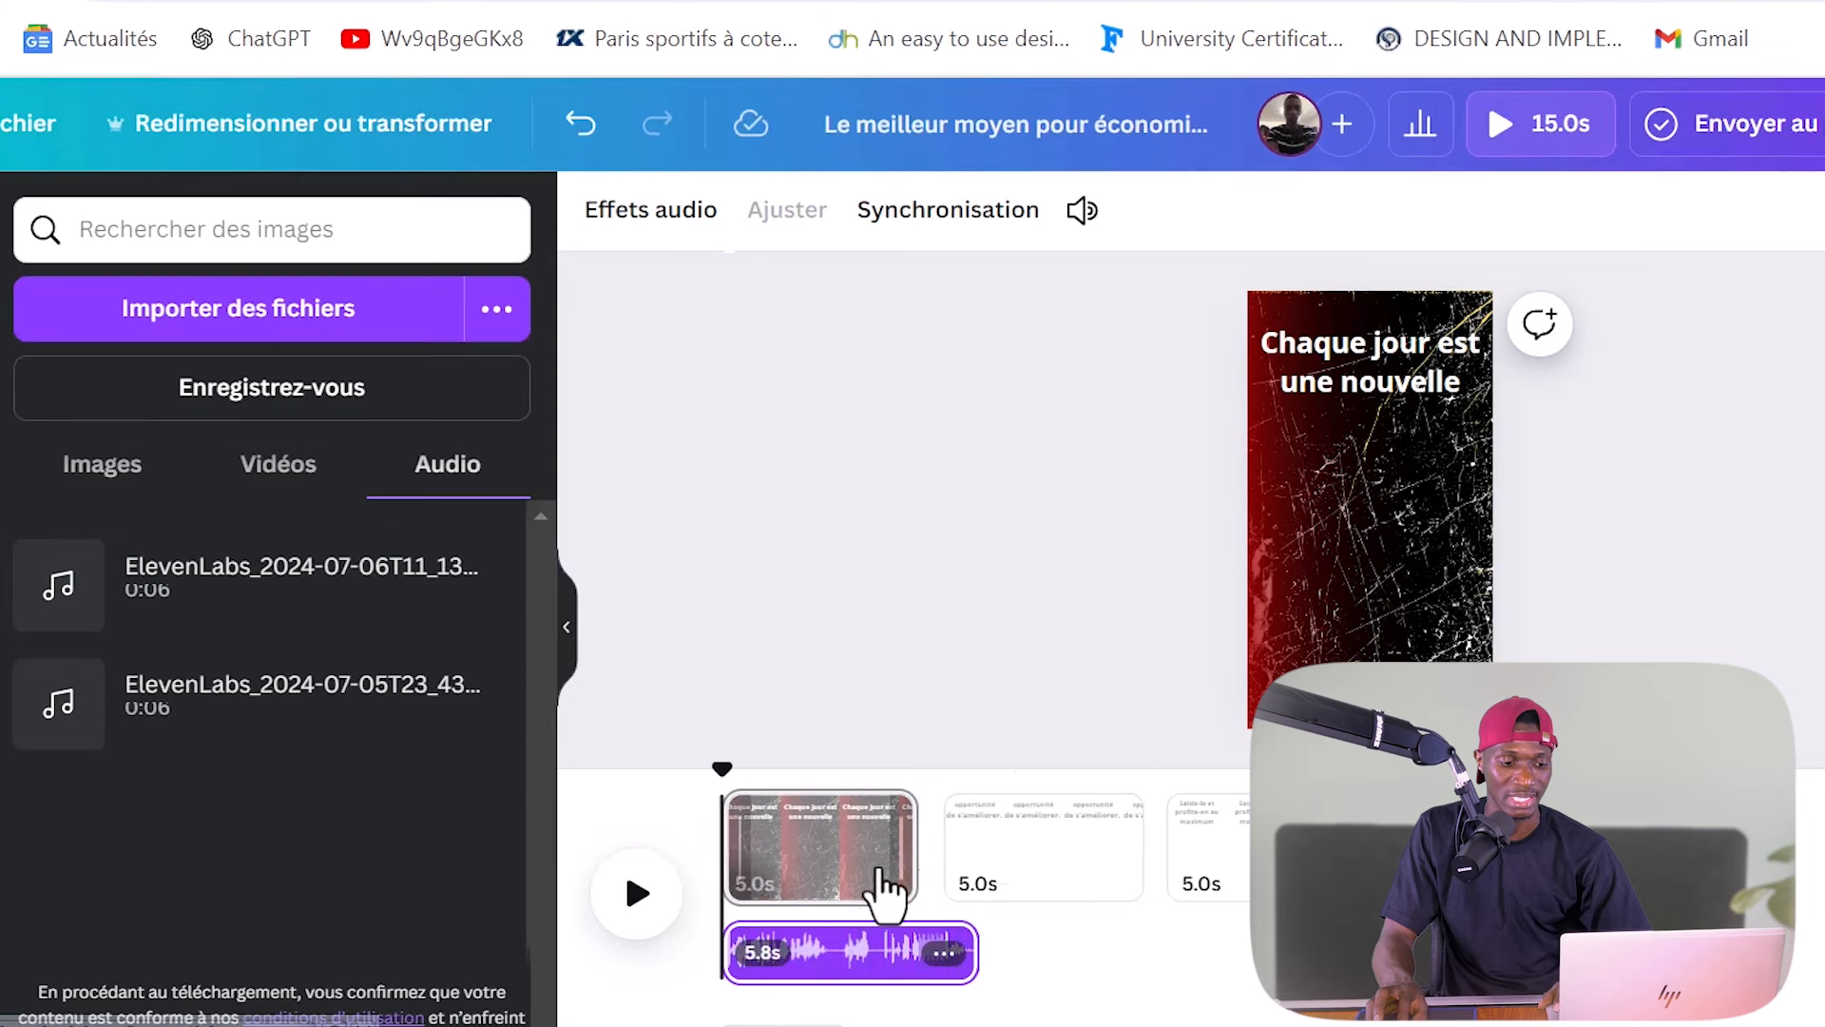
# Step: Shorten the first and second pages to 2.0 seconds each, and select the third page
pyautogui.moveTo(909, 838); pyautogui.dragTo(793, 840)
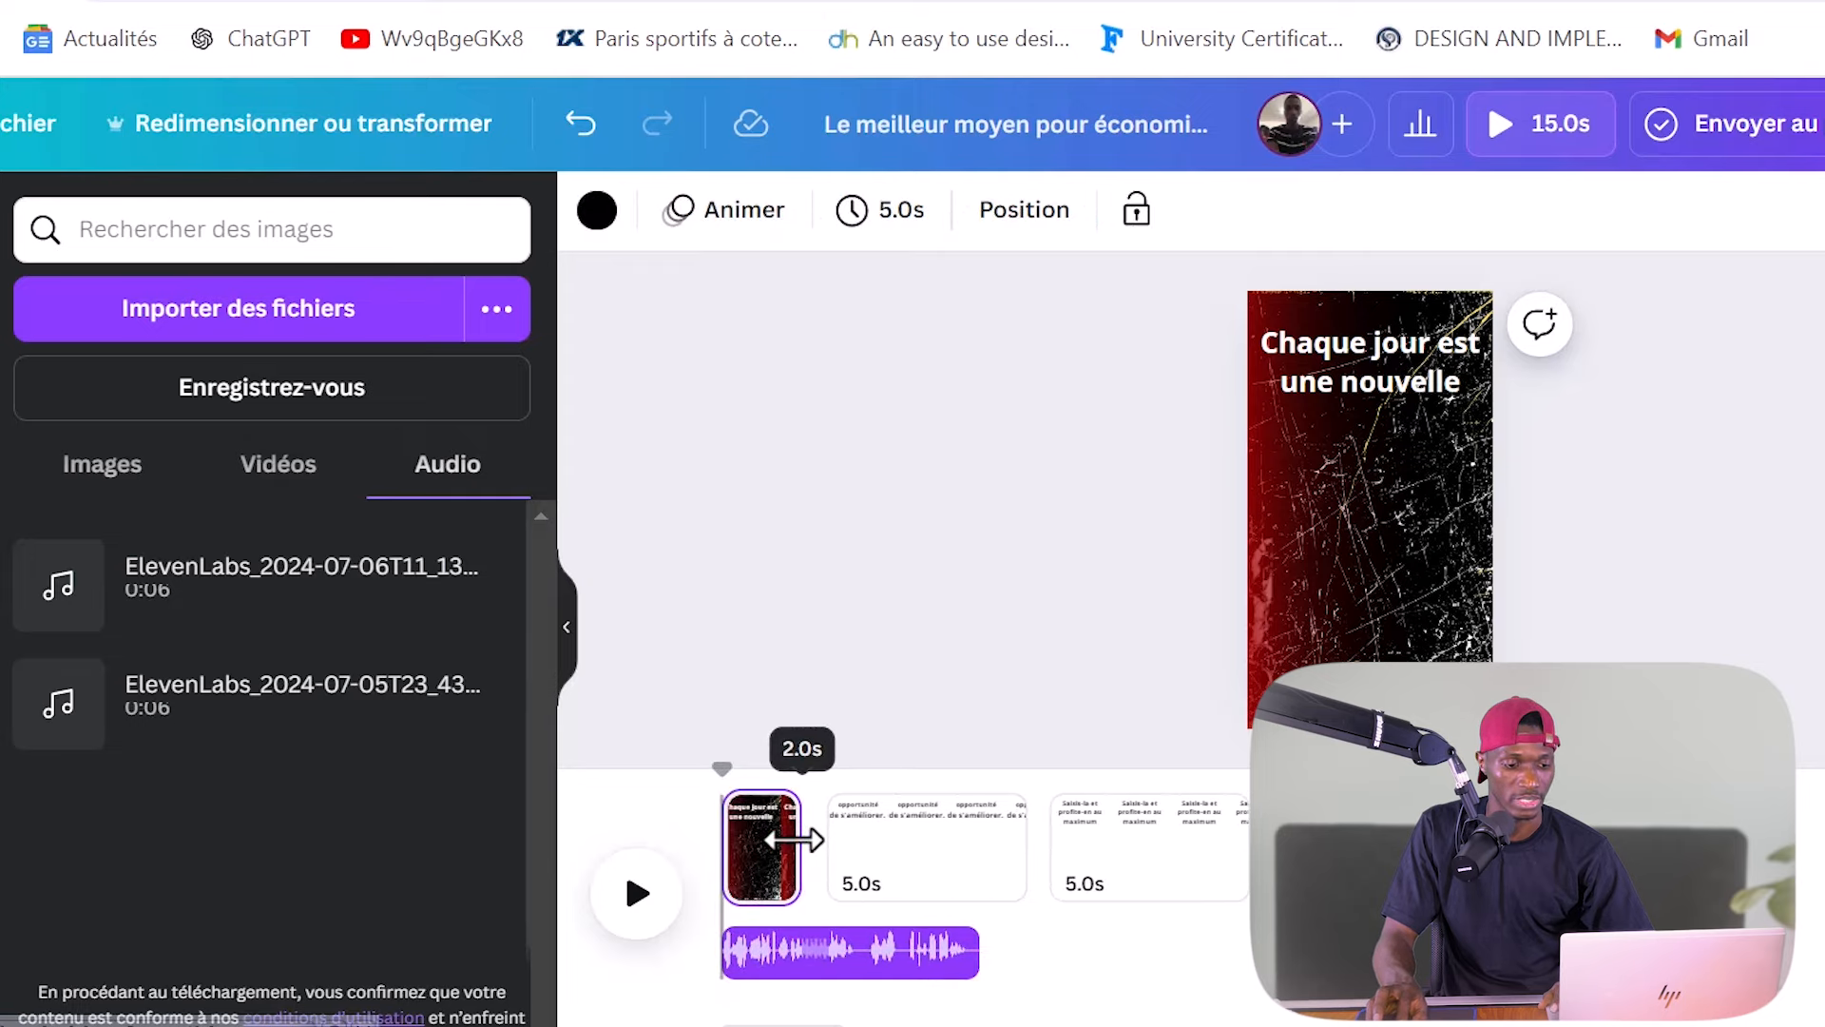
pyautogui.click(1037, 840)
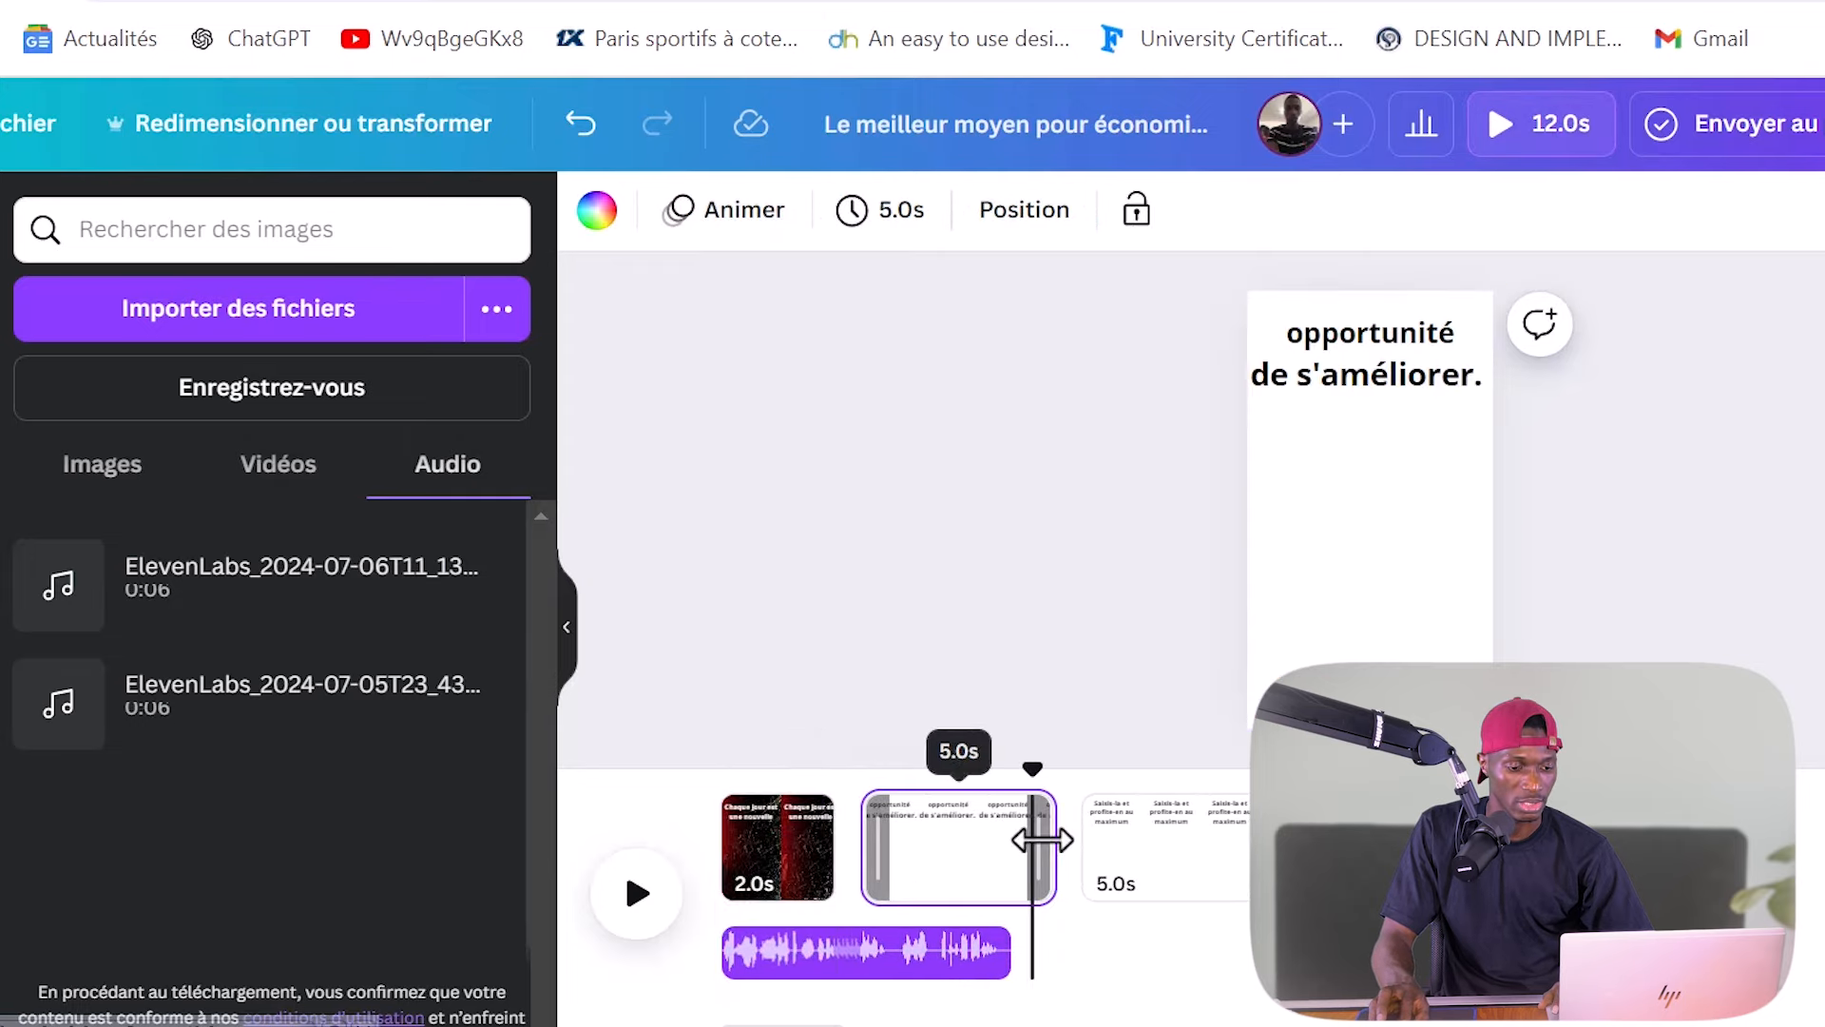
pyautogui.moveTo(1043, 839); pyautogui.dragTo(925, 859)
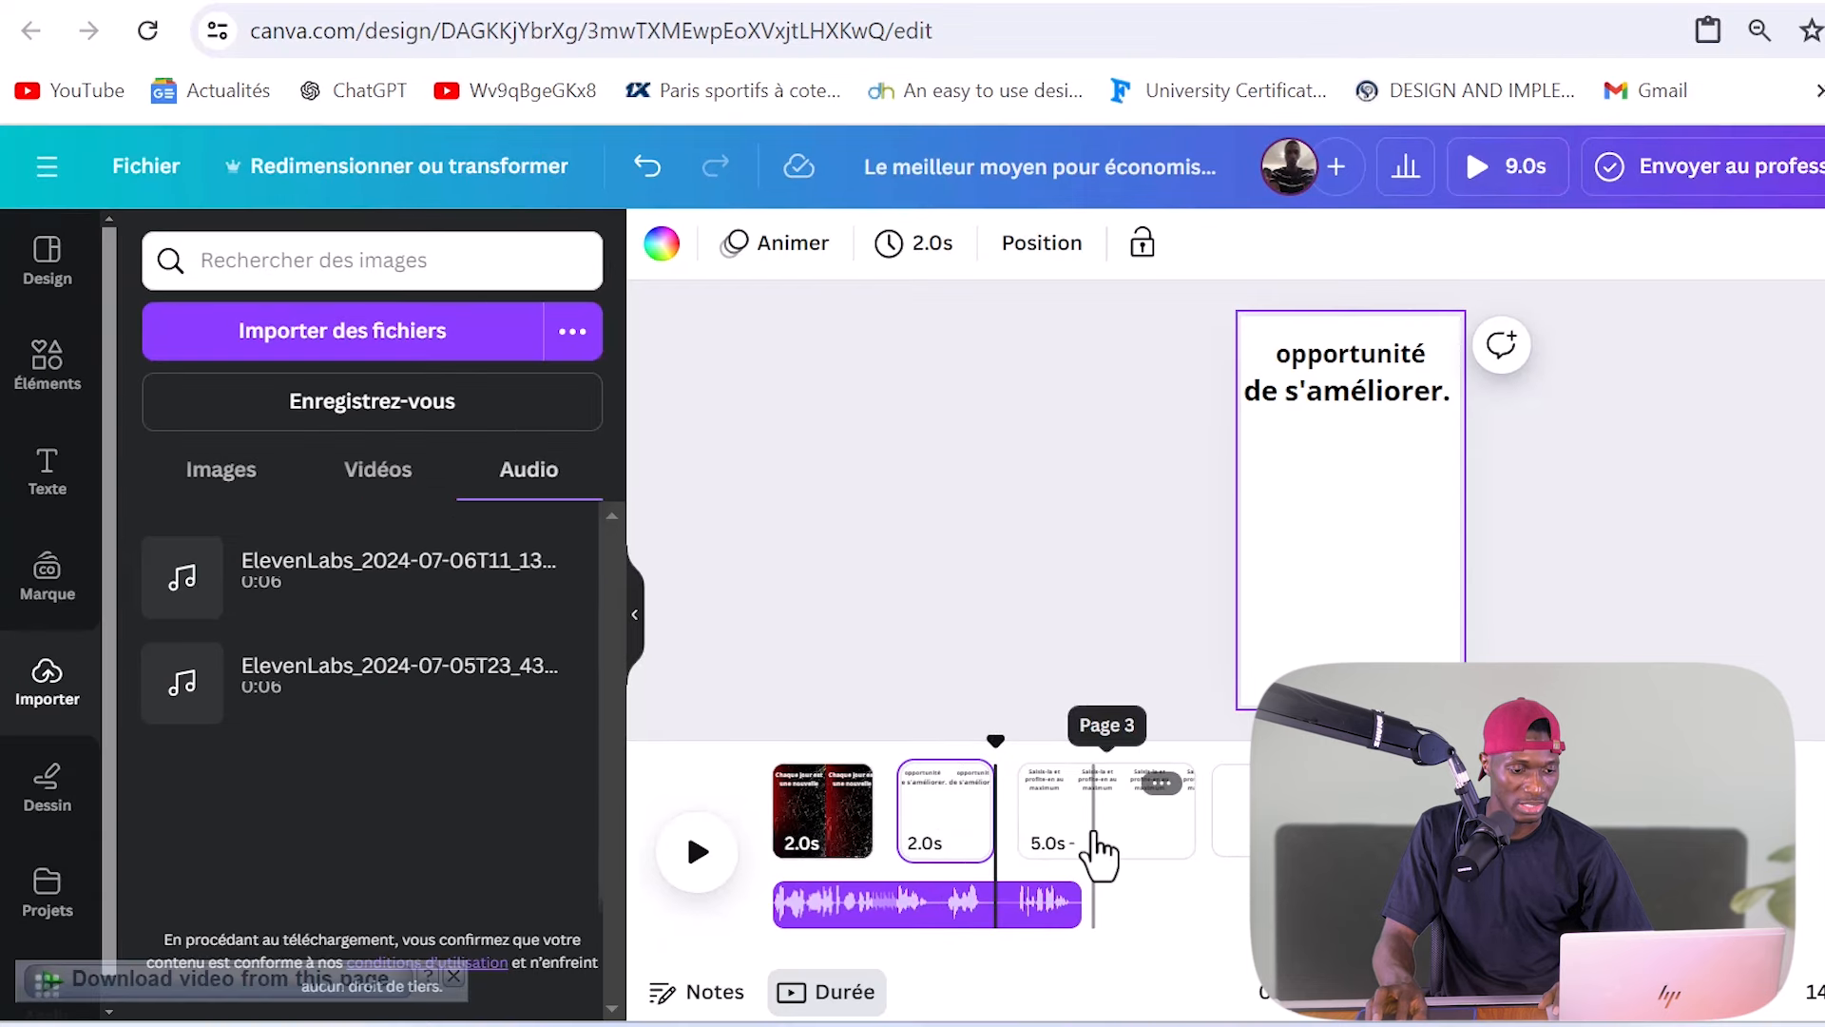
pyautogui.click(1158, 885)
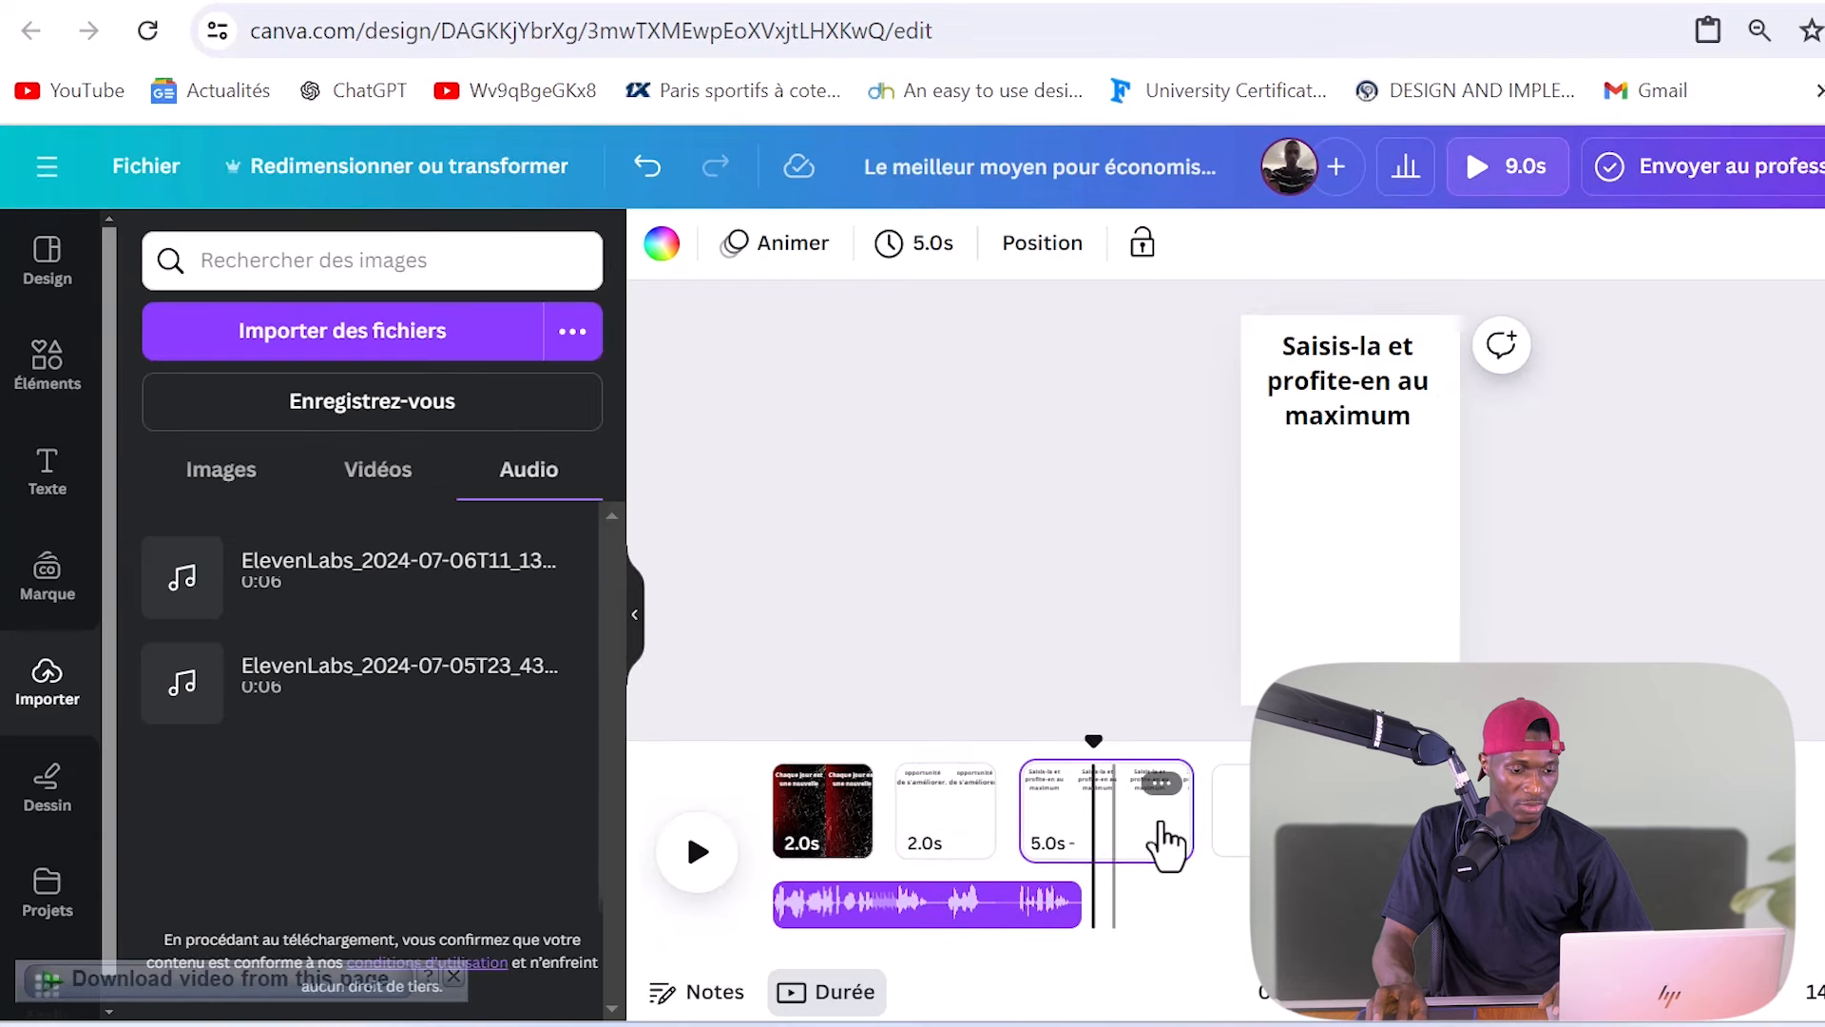
# Step: Shorten the third and first pages to 1.7 seconds each and play the video to check the timing
pyautogui.moveTo(1171, 852); pyautogui.dragTo(1067, 856)
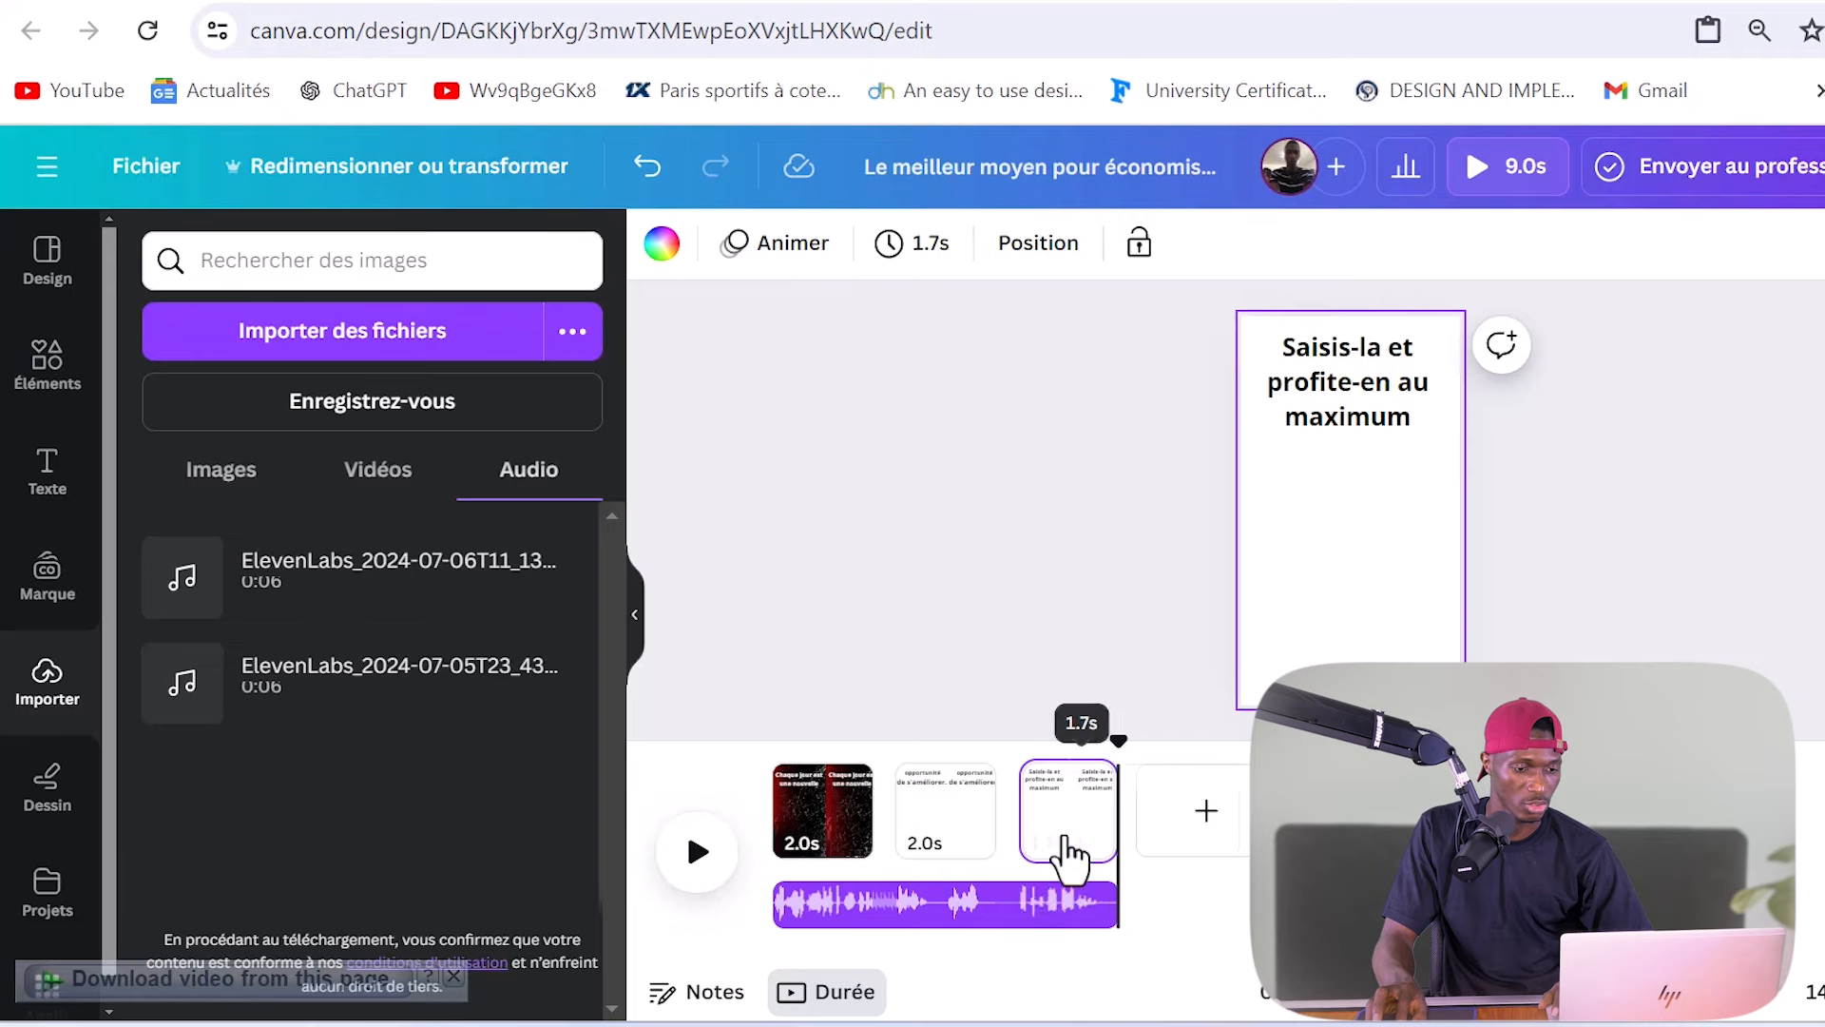
pyautogui.click(841, 850)
pyautogui.click(696, 853)
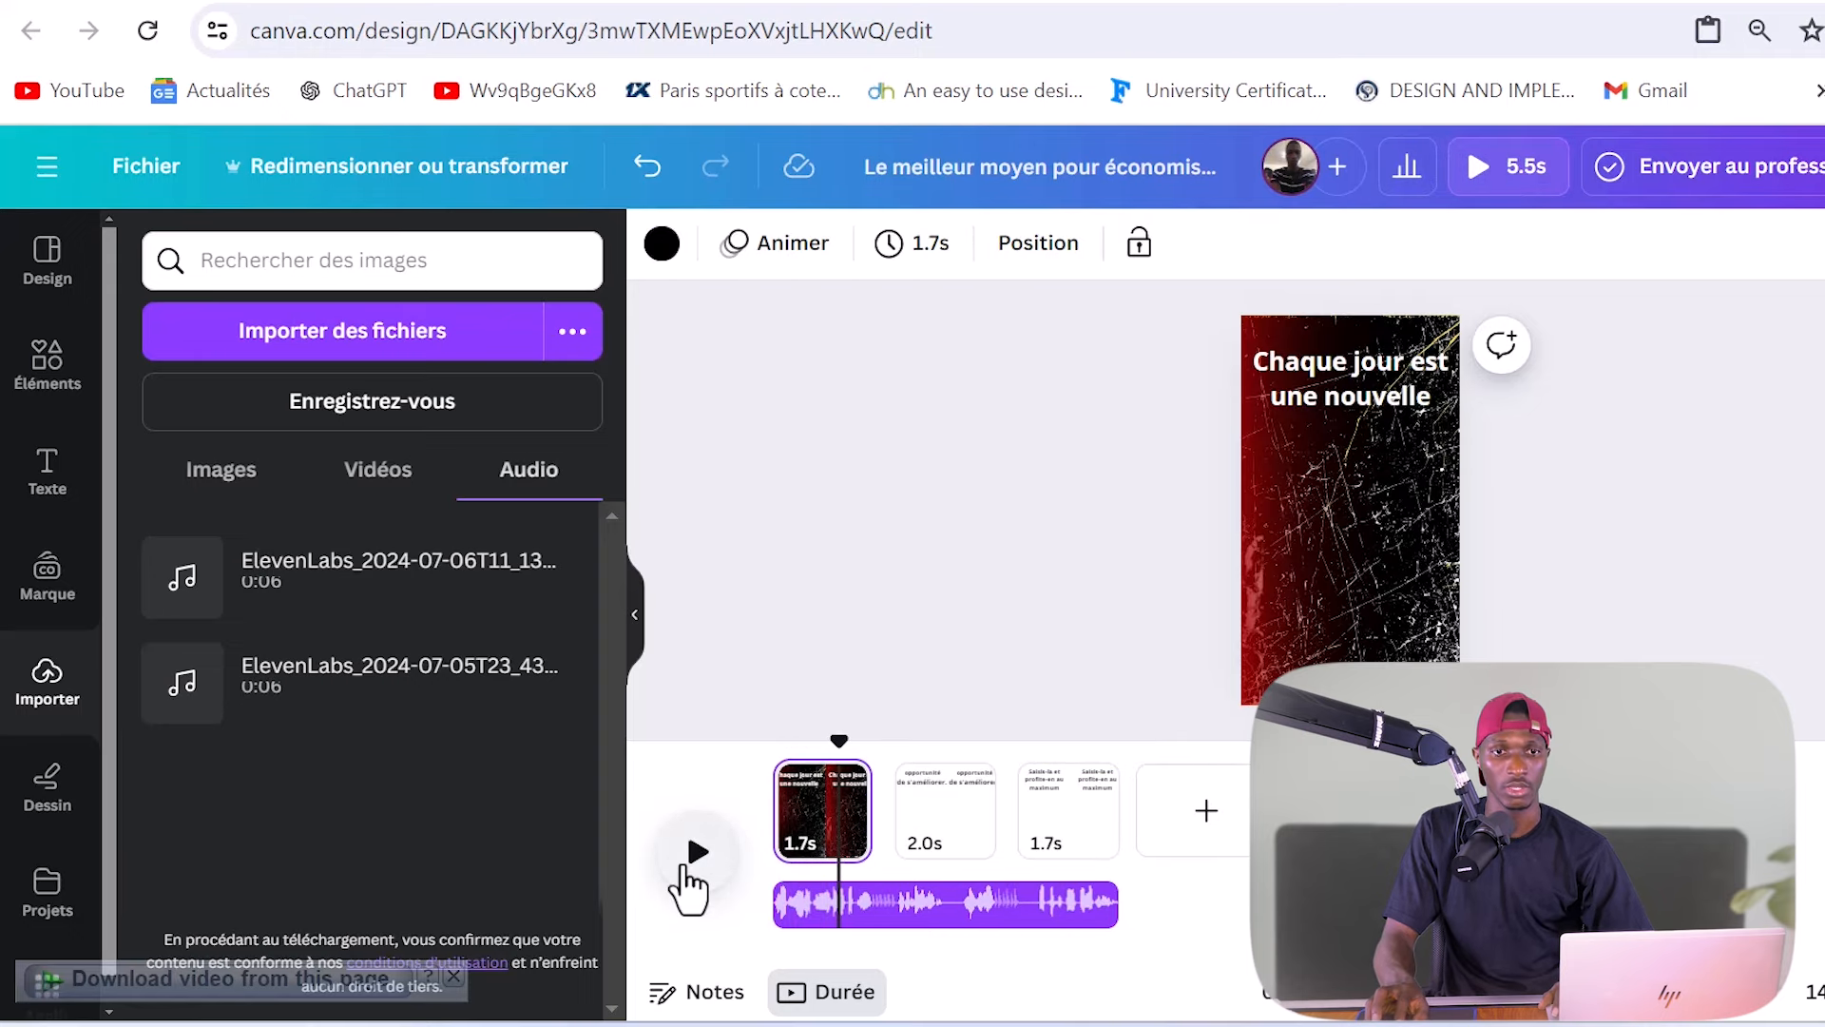
pyautogui.click(683, 867)
pyautogui.click(682, 867)
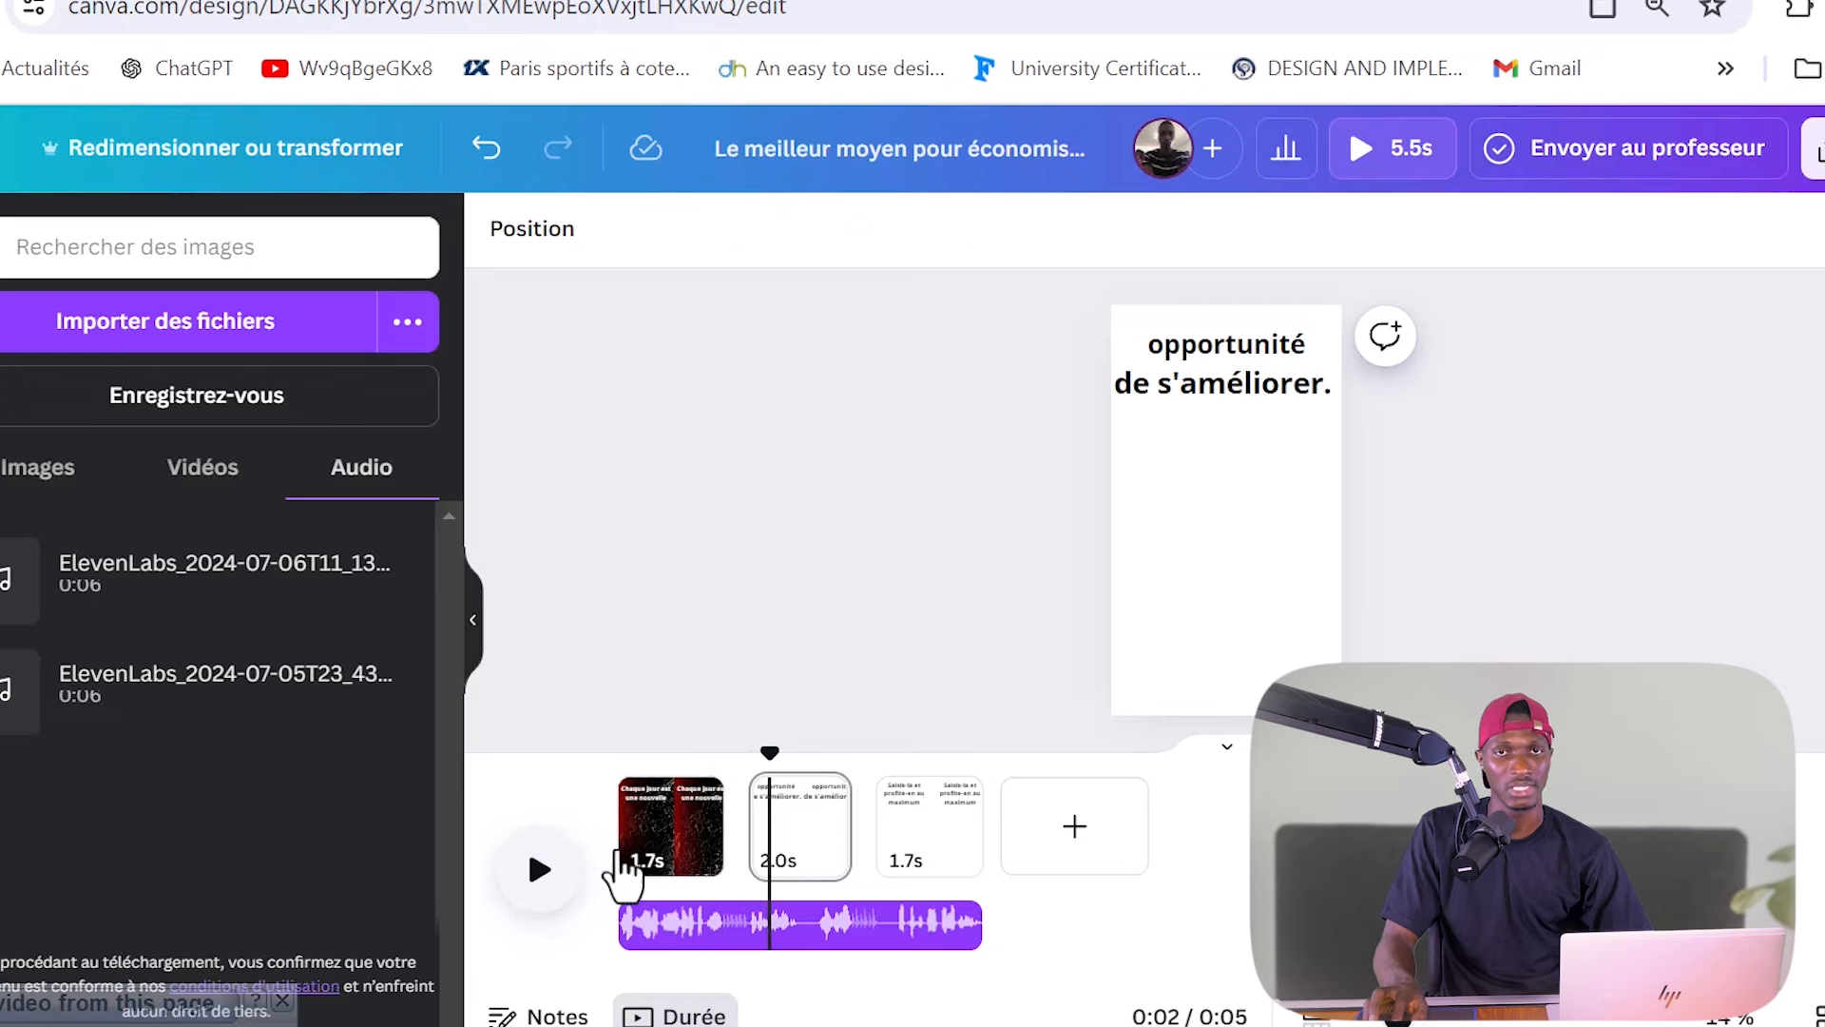
# Step: Shorten the first page to 0.8 seconds and replay the video from the start against the voice-over
pyautogui.click(708, 851)
pyautogui.moveTo(718, 827); pyautogui.dragTo(676, 827)
pyautogui.click(539, 869)
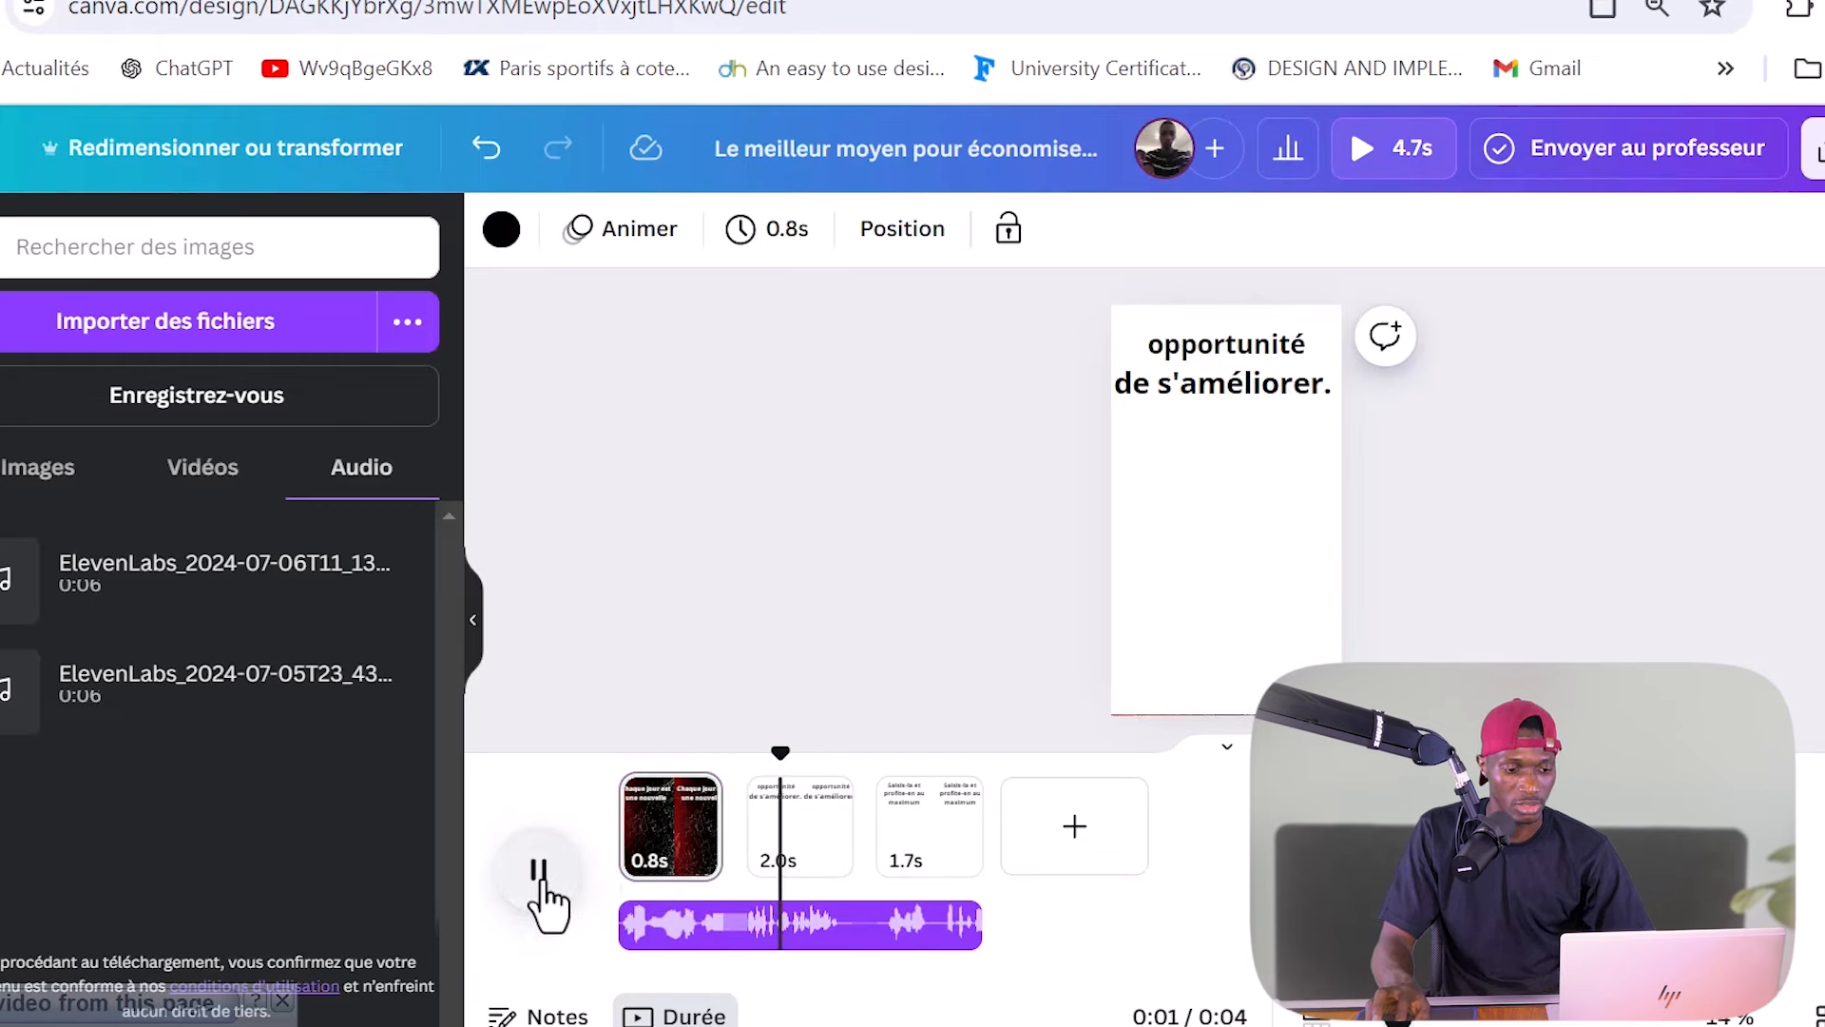
pyautogui.click(539, 874)
pyautogui.moveTo(770, 746); pyautogui.dragTo(542, 841)
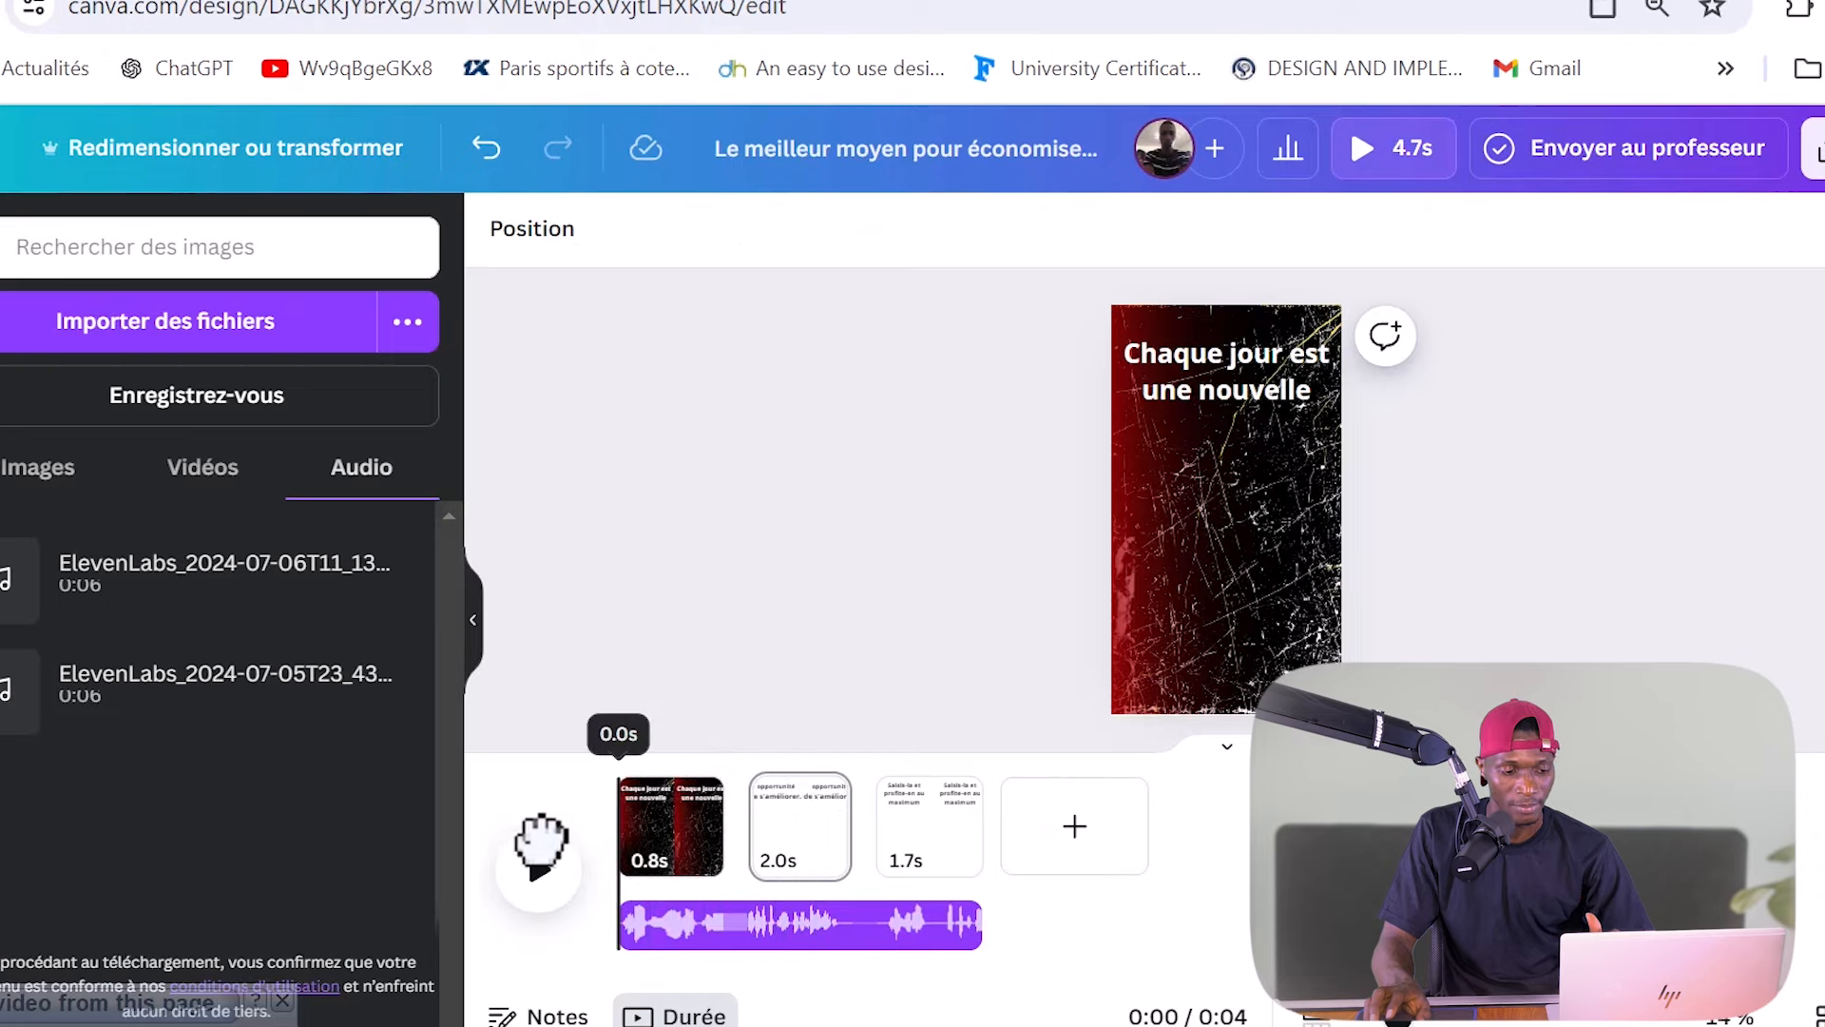
pyautogui.click(538, 872)
pyautogui.click(536, 876)
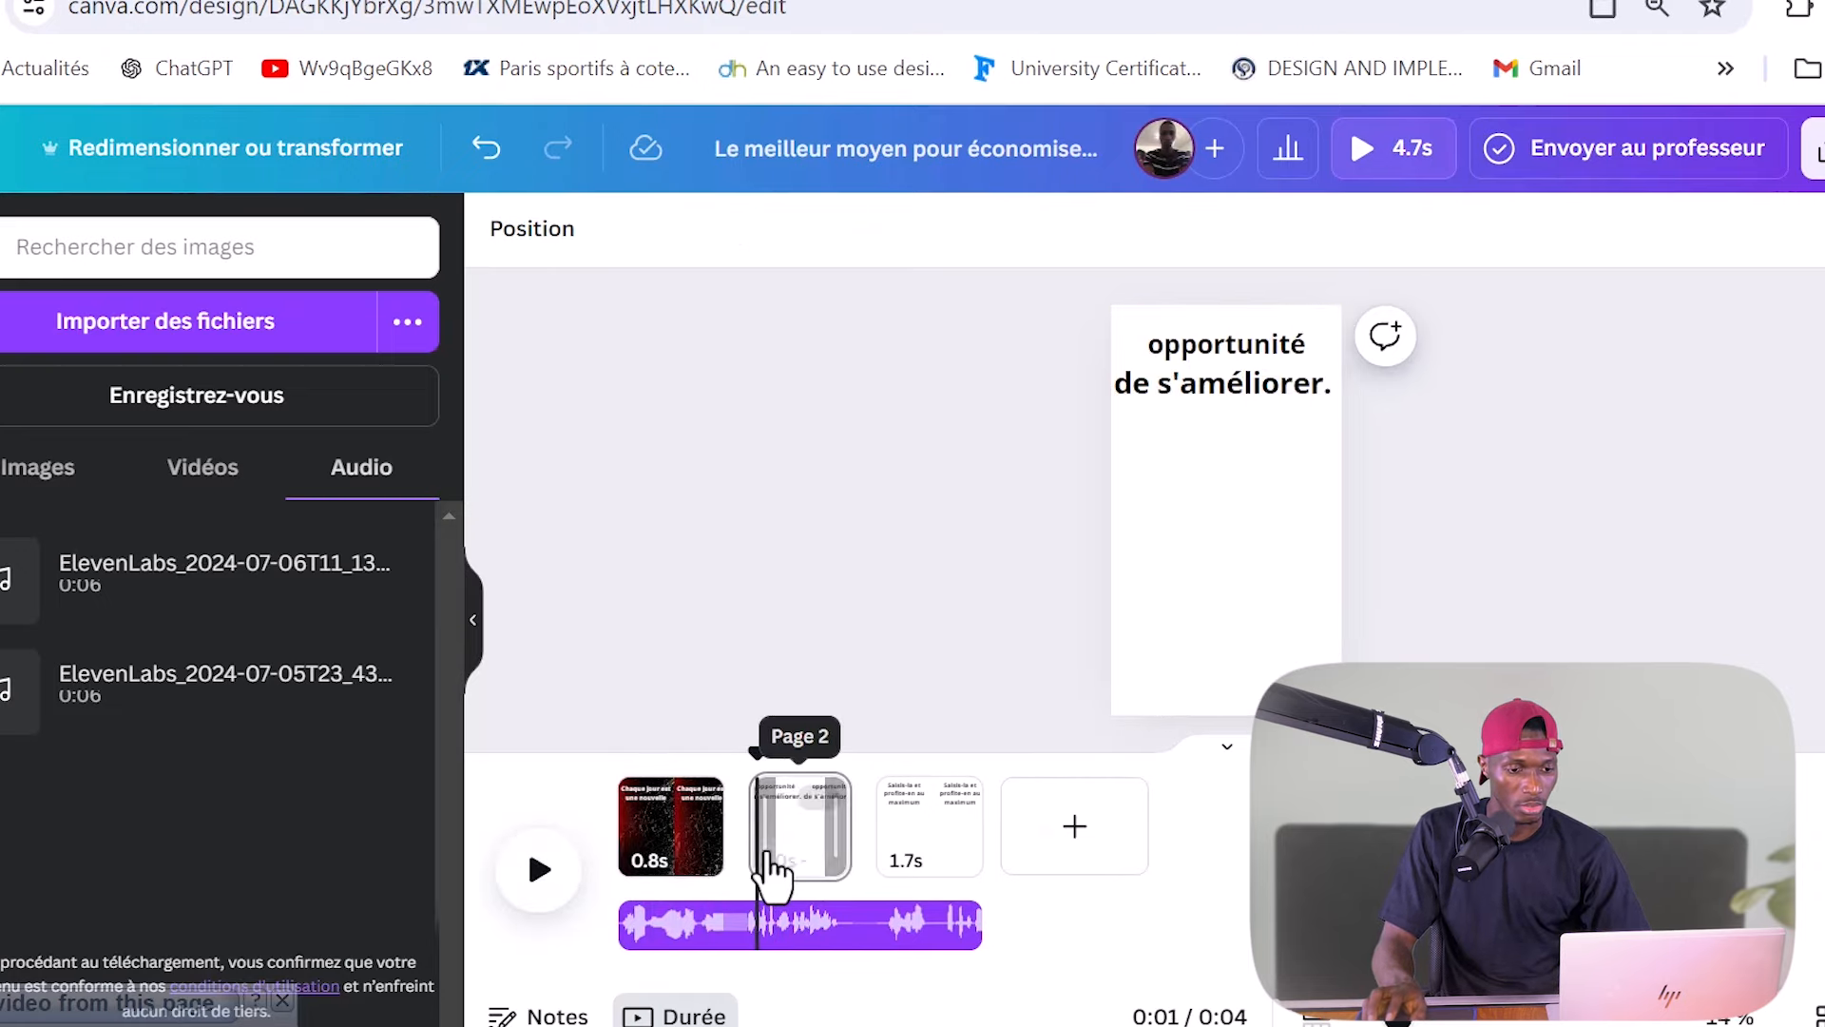
# Step: Replay the video to compare the page changes with the voice-over, and extend the third page to 3.0 seconds
pyautogui.click(775, 869)
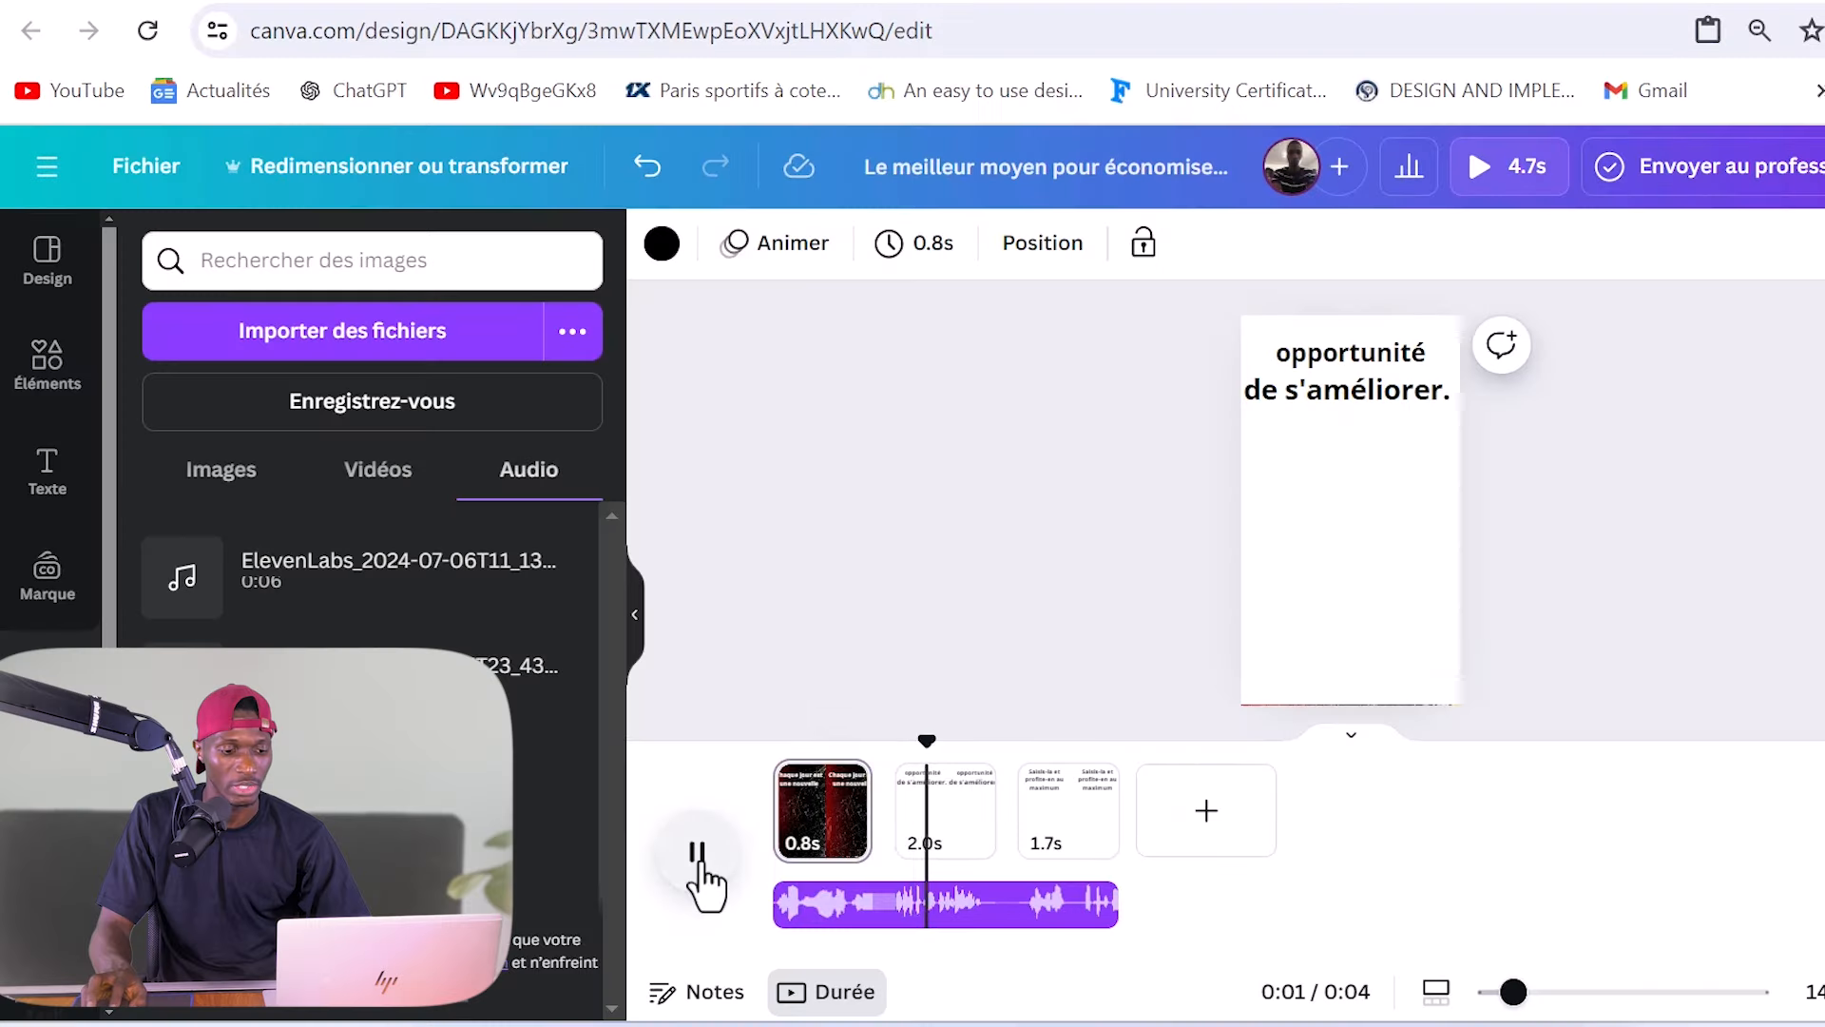
pyautogui.click(699, 856)
pyautogui.moveTo(917, 739); pyautogui.dragTo(692, 864)
pyautogui.click(694, 861)
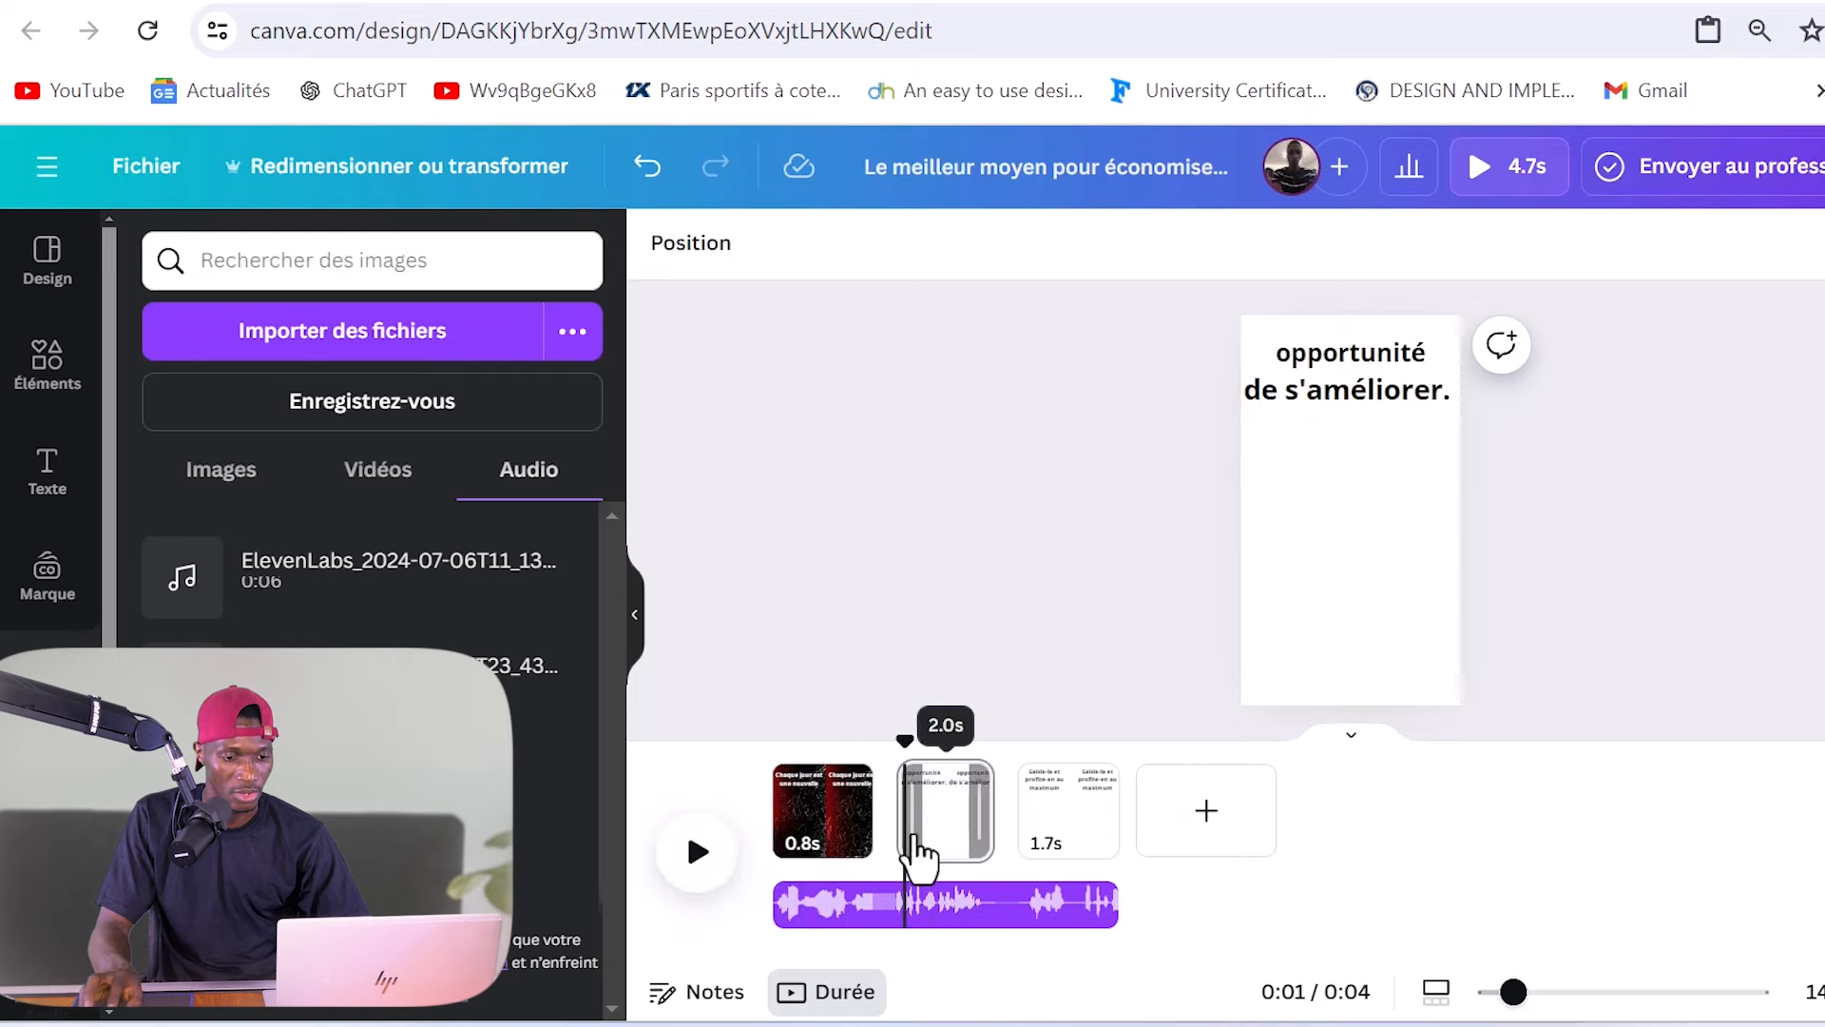
pyautogui.click(918, 846)
pyautogui.click(697, 853)
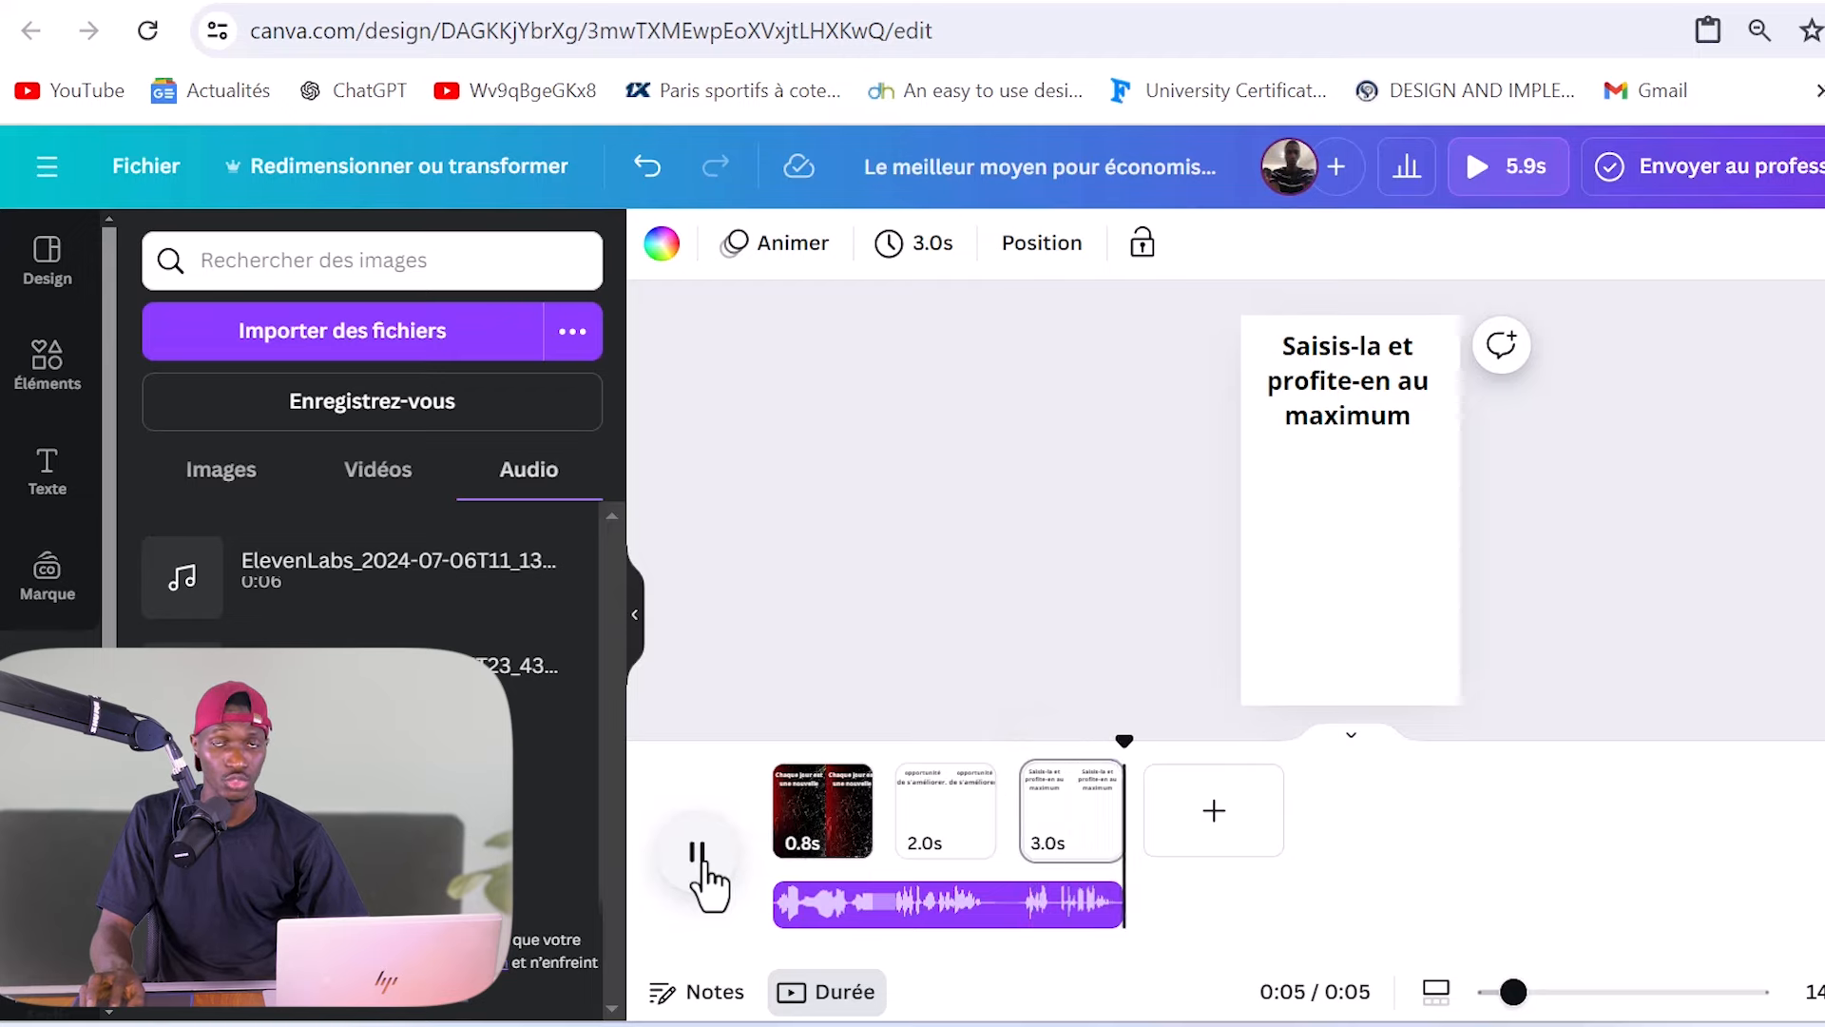
# Step: Group the red gradient and the three texture layers on the first page, excluding the quote text, and copy the group
pyautogui.click(832, 843)
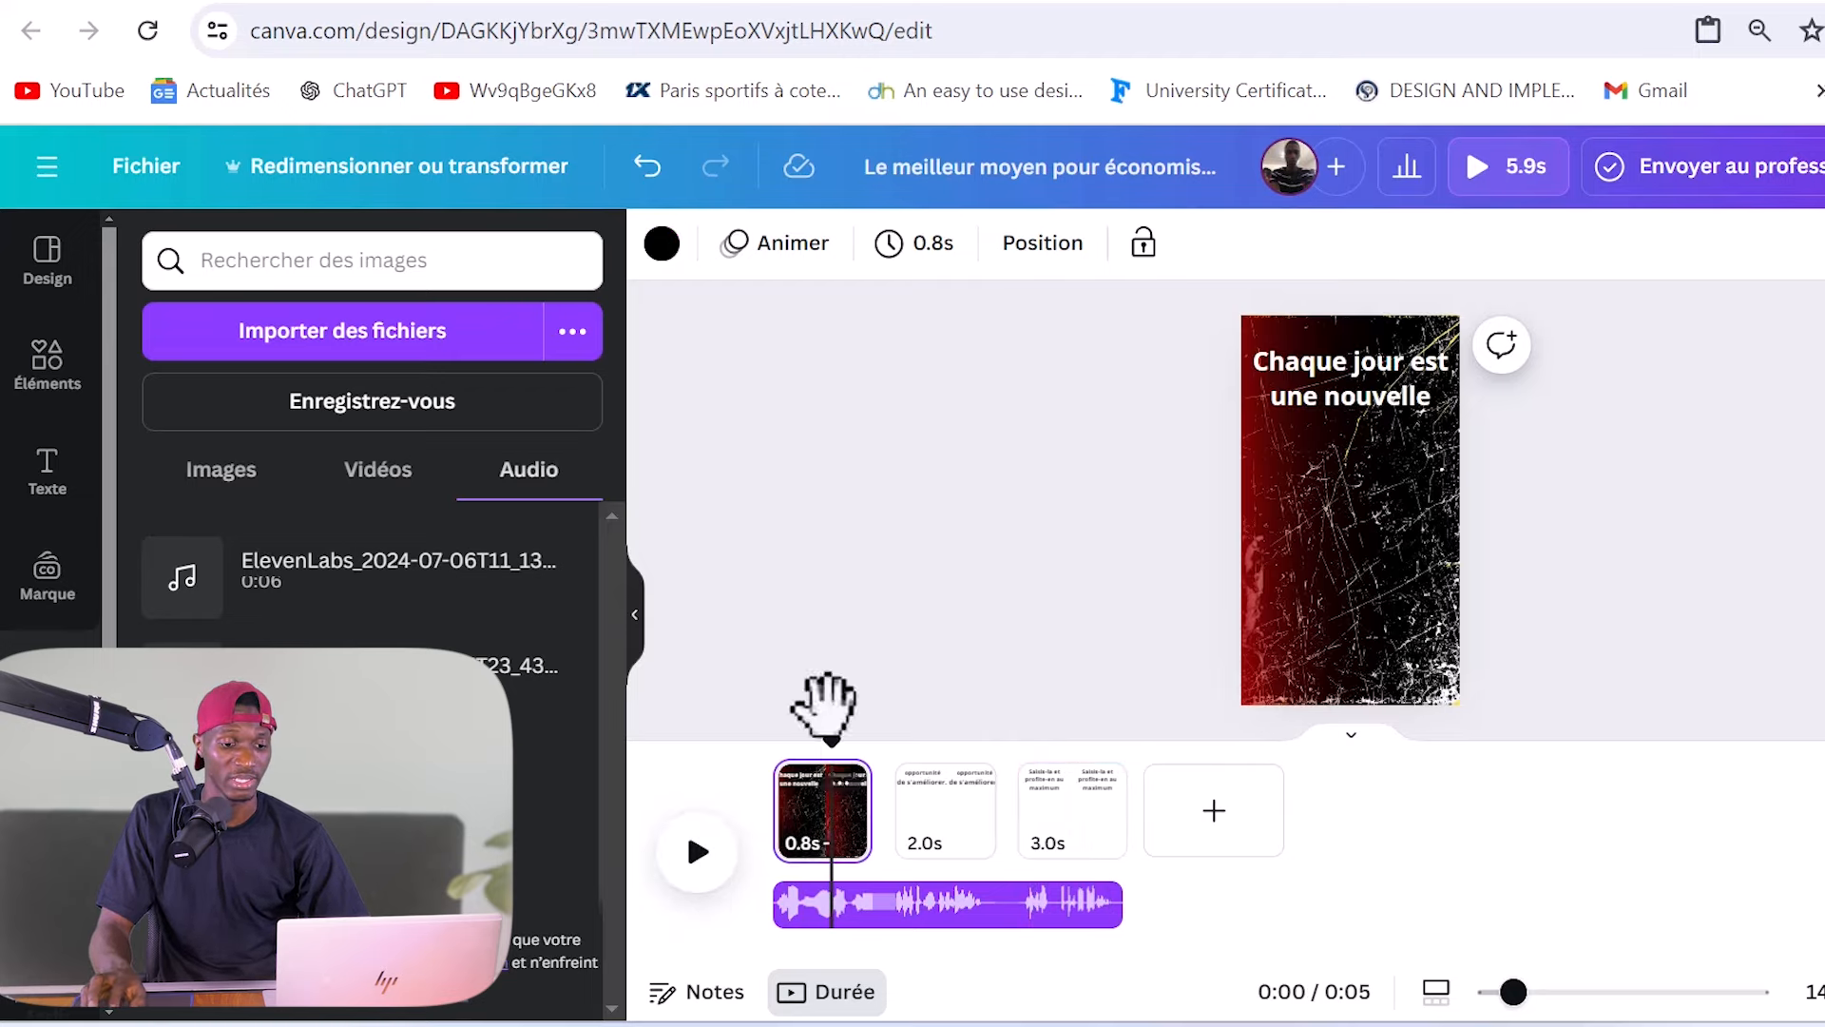
pyautogui.moveTo(829, 739); pyautogui.dragTo(772, 751)
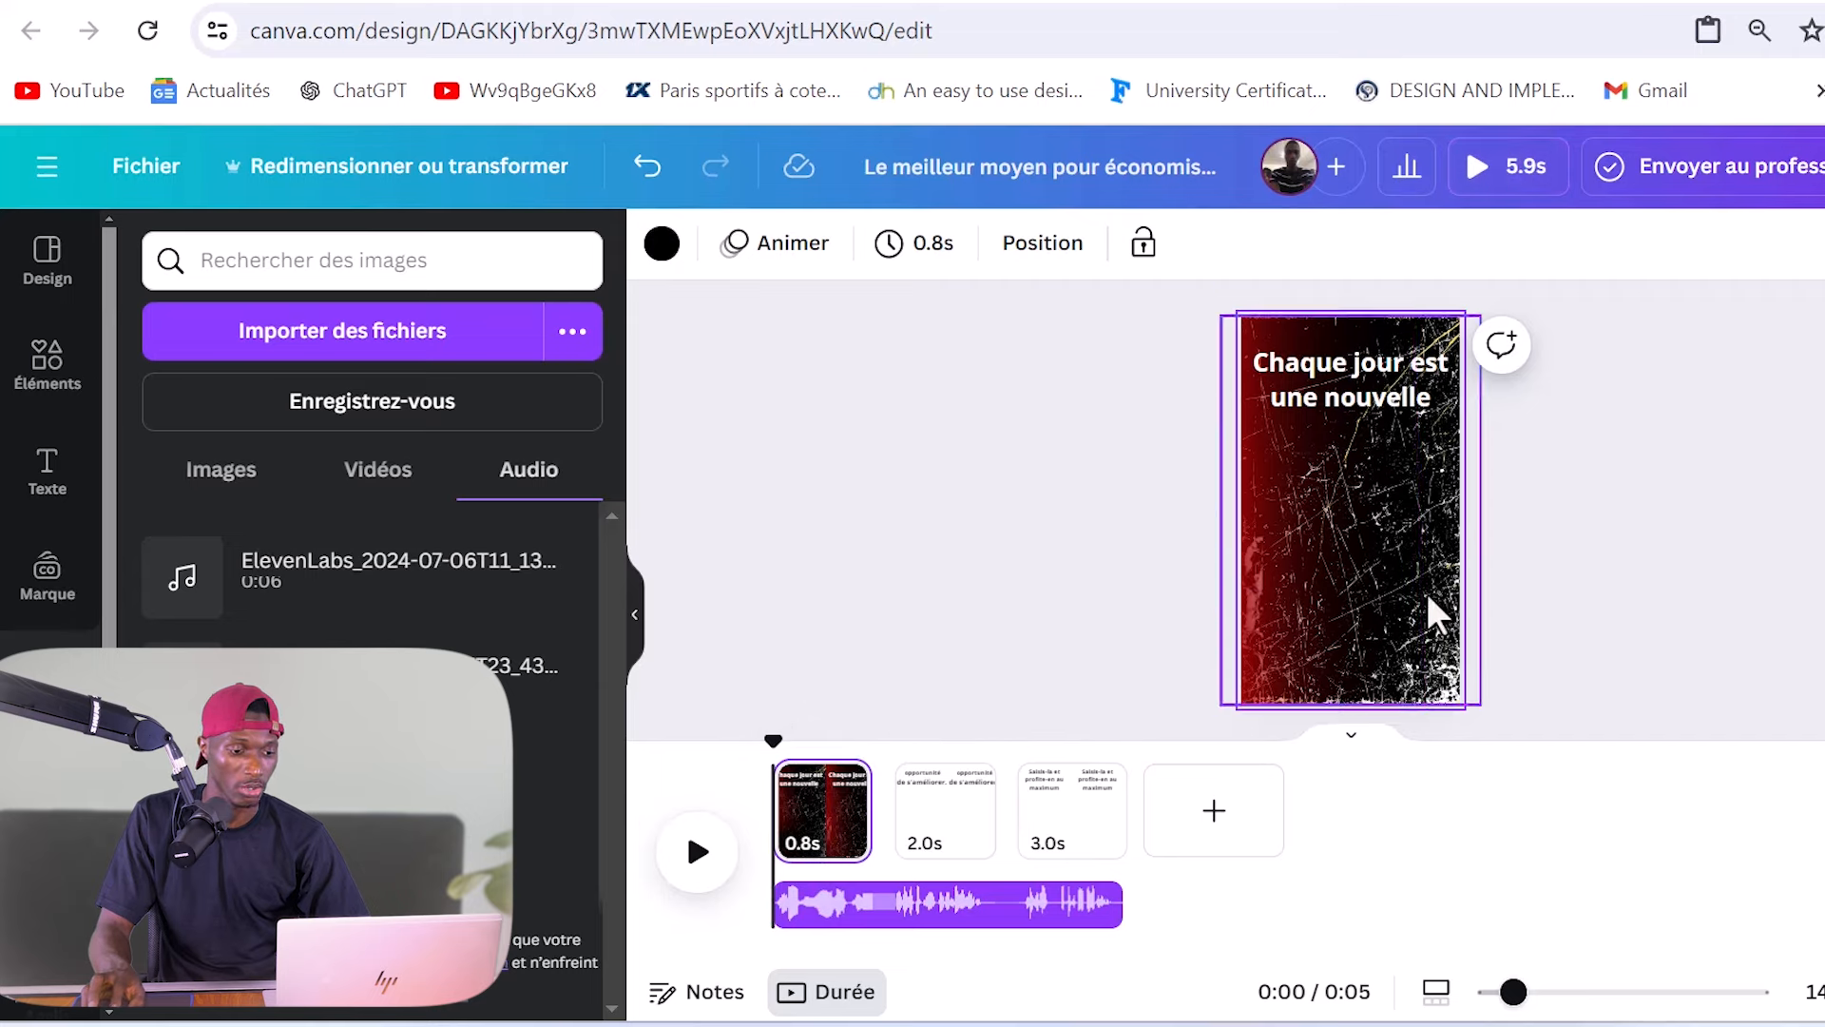
pyautogui.click(1331, 565)
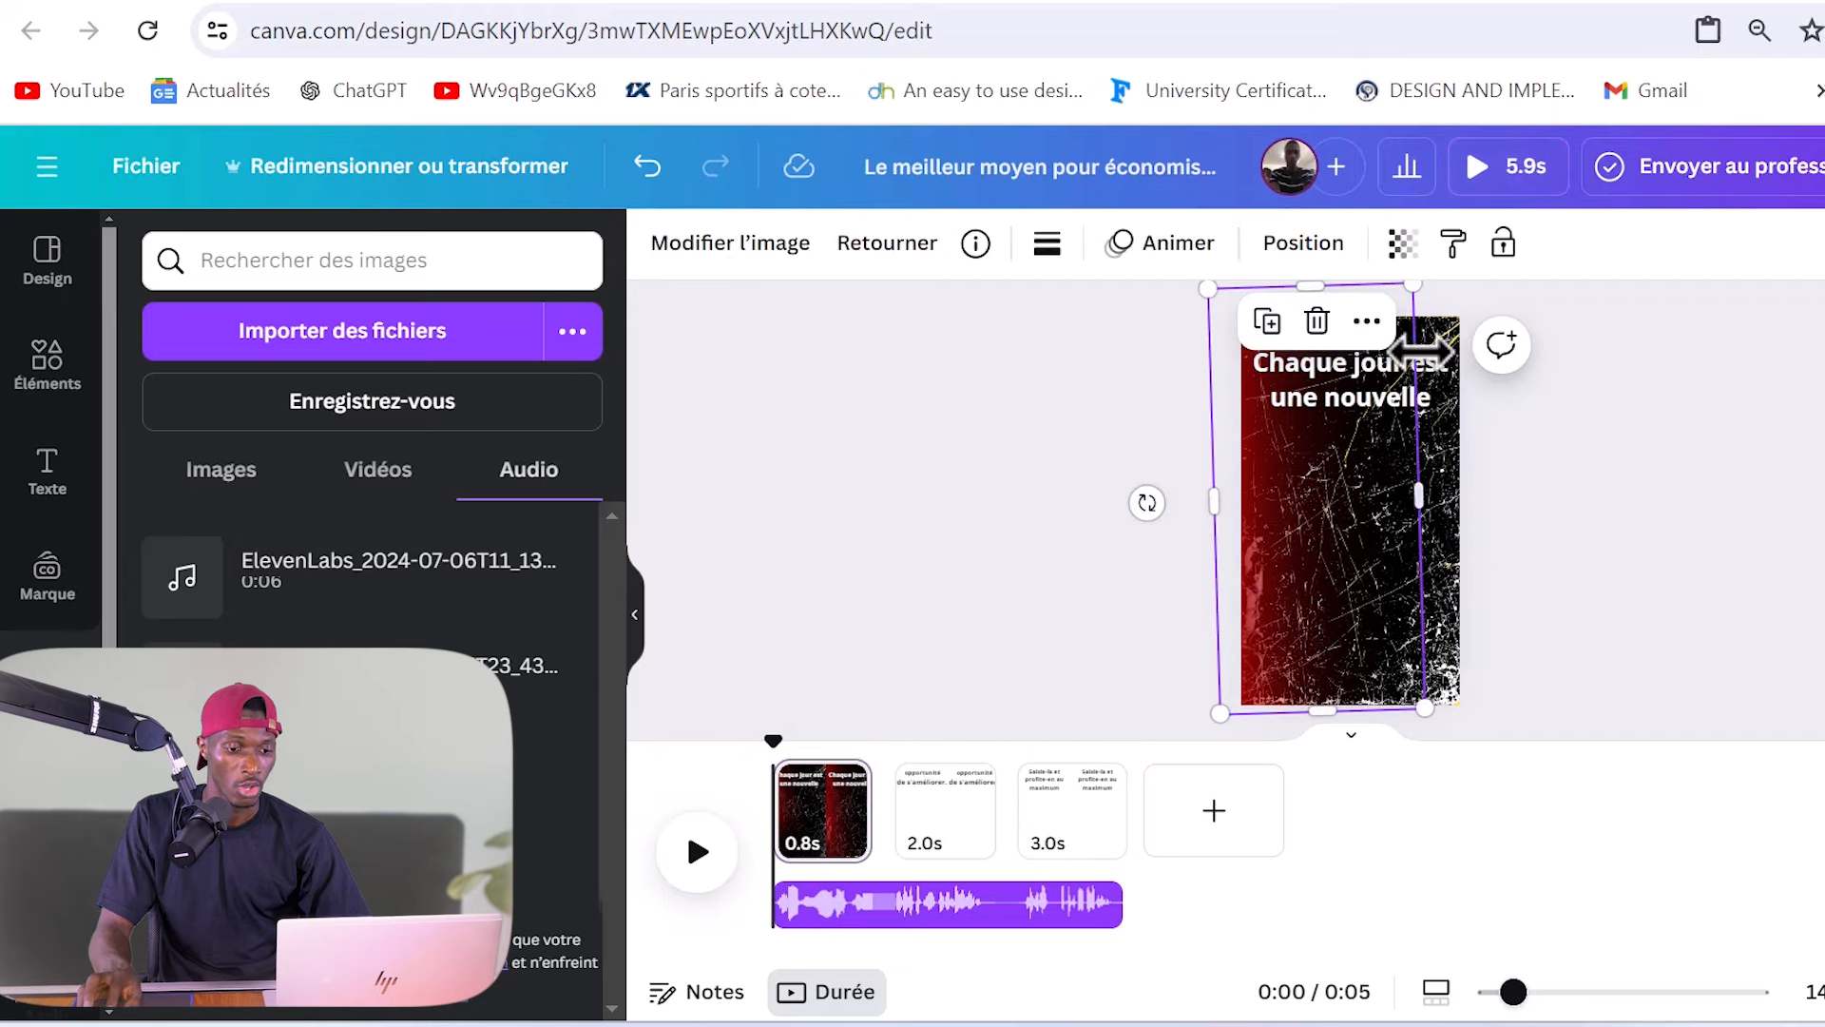
pyautogui.click(1304, 245)
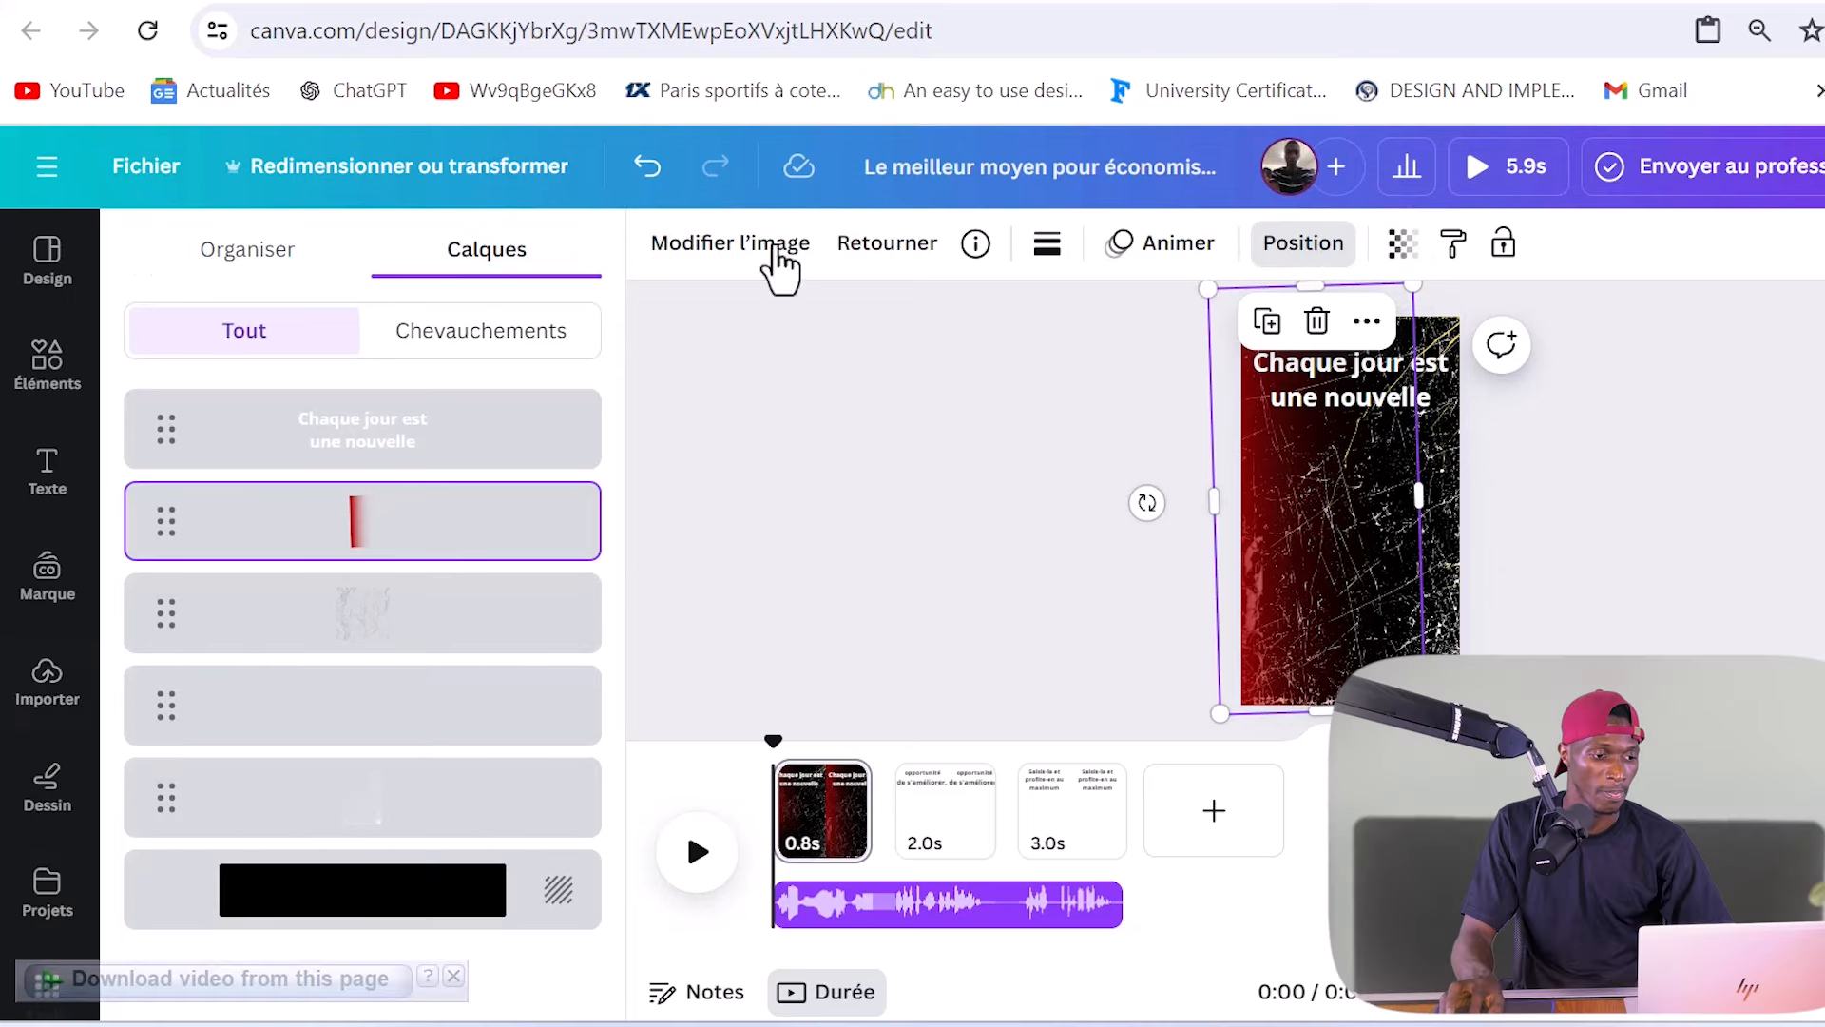
pyautogui.keyDown('shift'); pyautogui.click(339, 629); pyautogui.keyUp('shift')
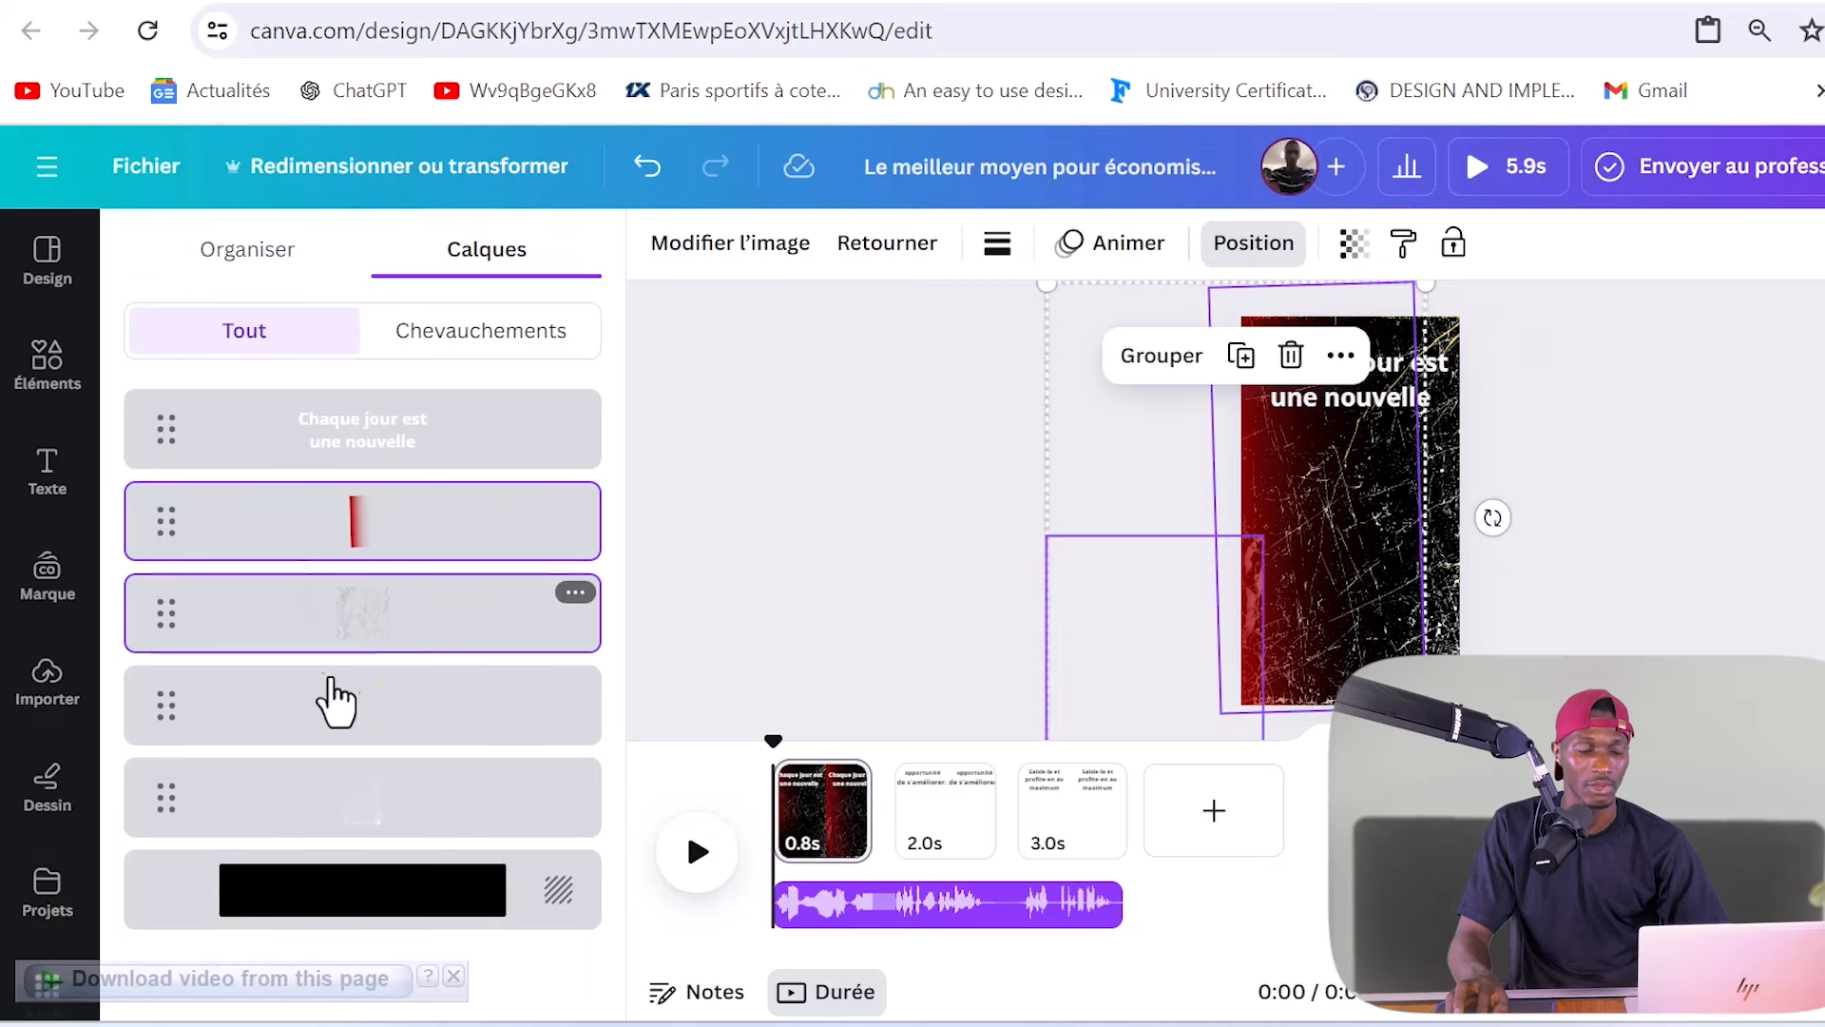
pyautogui.keyDown('shift'); pyautogui.click(332, 703); pyautogui.keyUp('shift')
pyautogui.keyDown('shift'); pyautogui.click(326, 815); pyautogui.keyUp('shift')
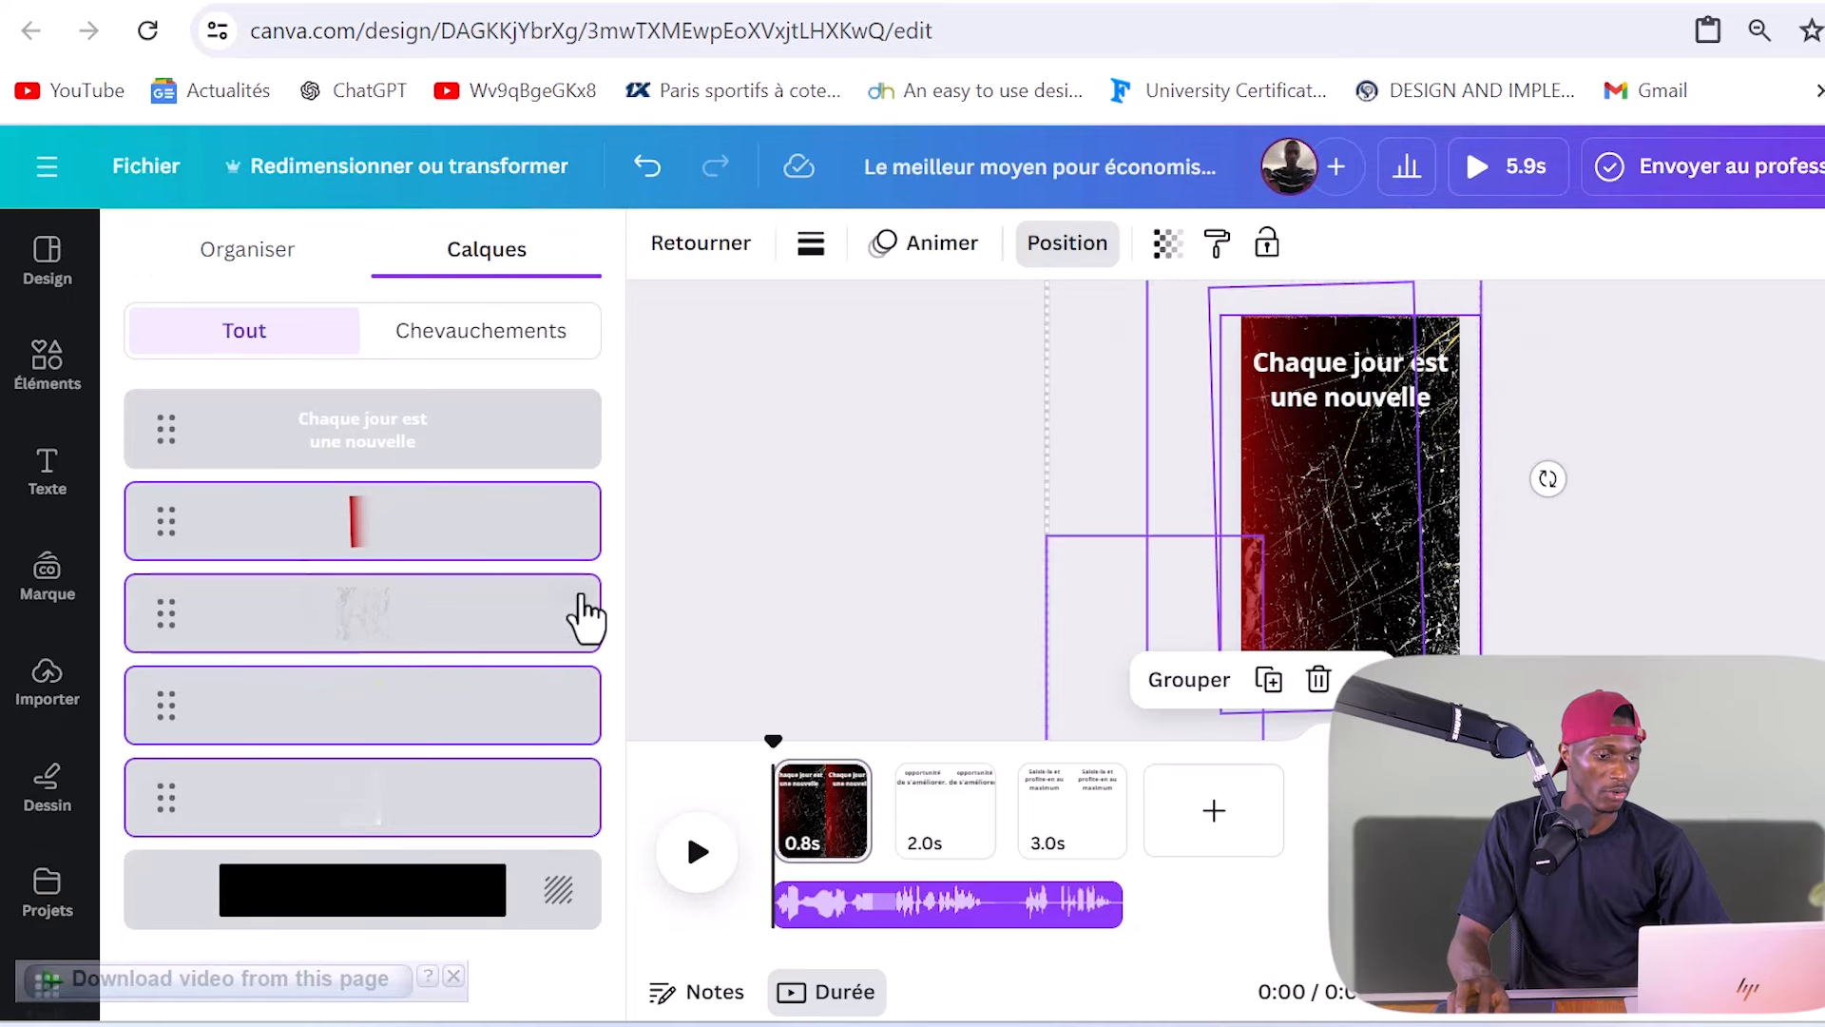
pyautogui.rightClick(410, 538)
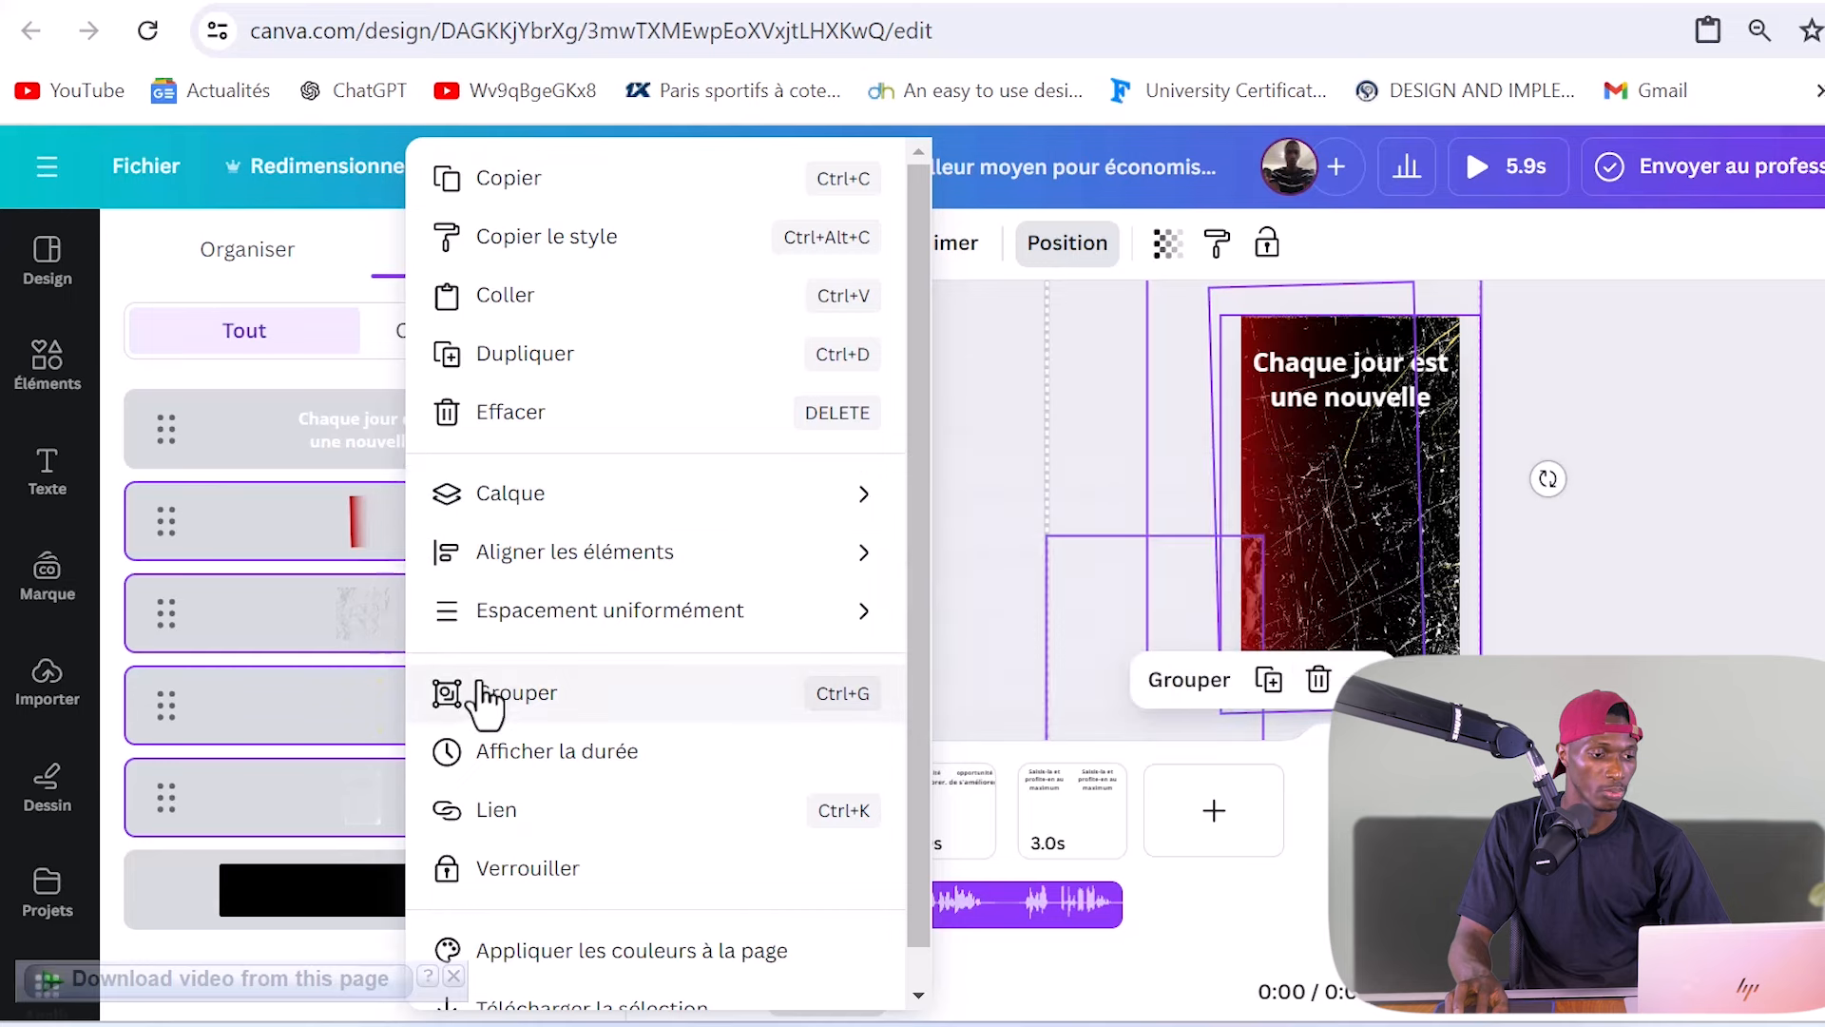
pyautogui.click(494, 702)
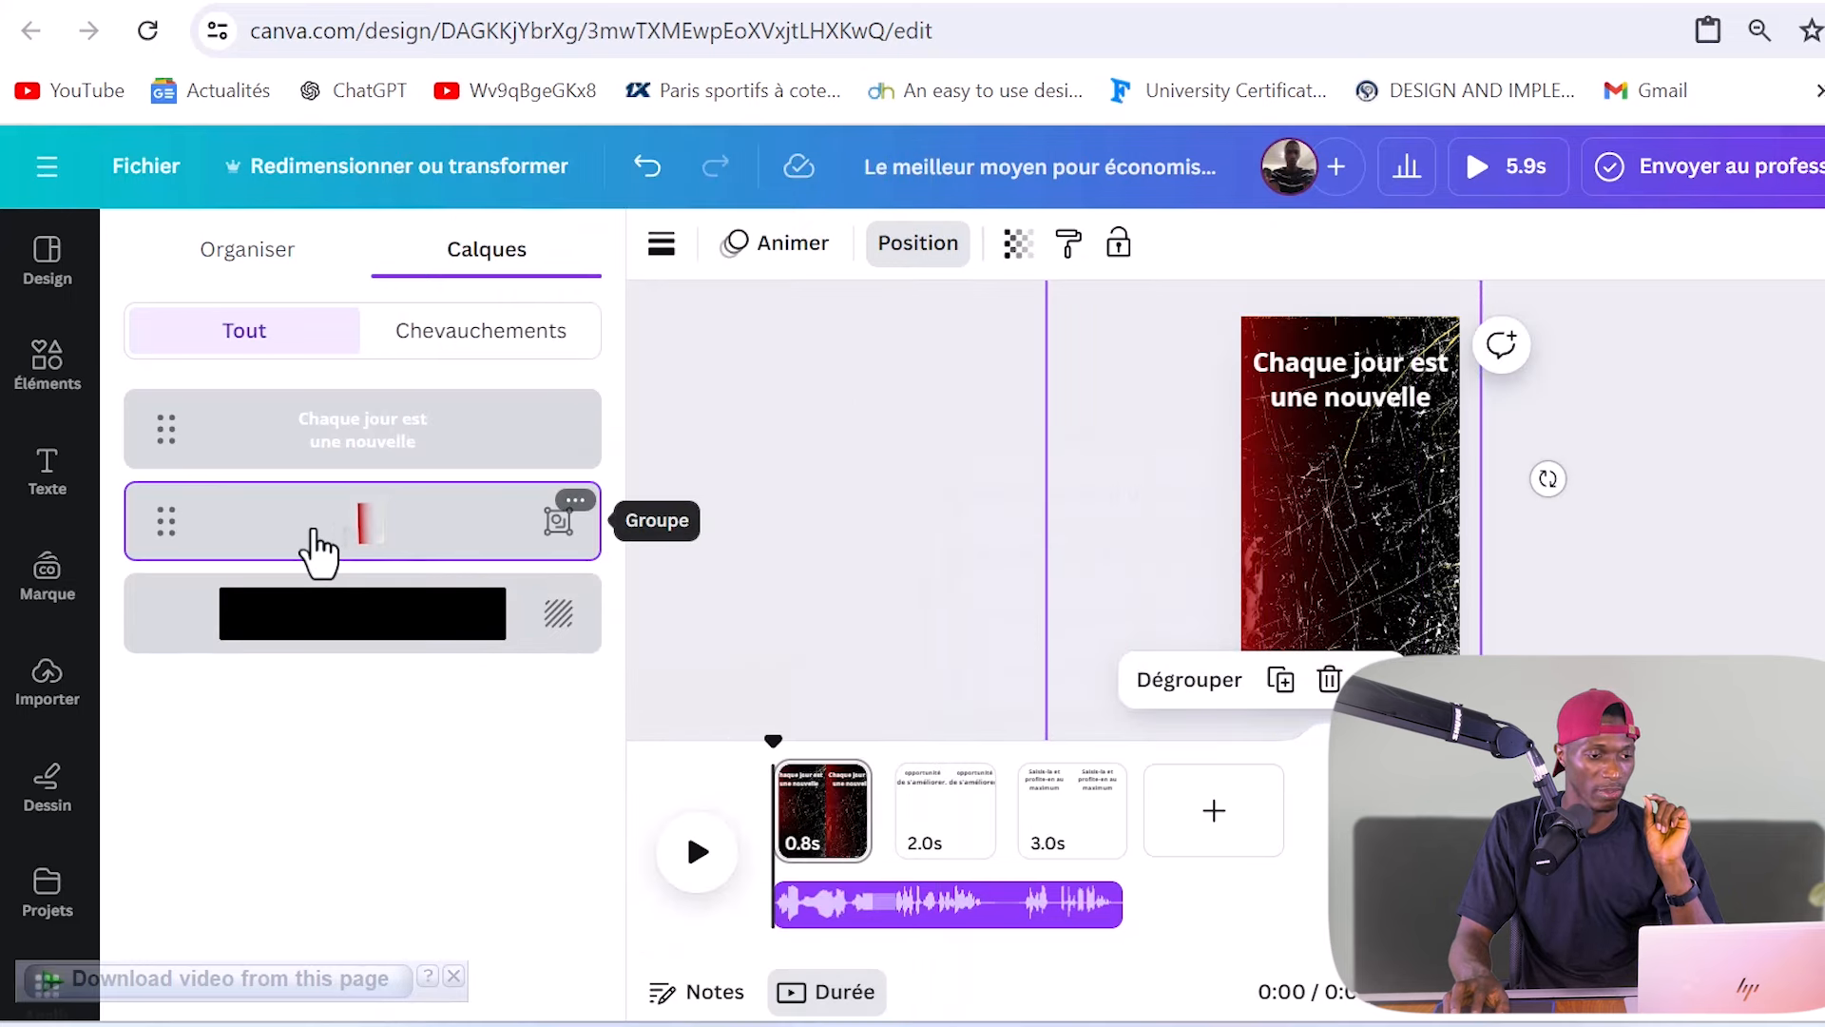
pyautogui.rightClick(317, 540)
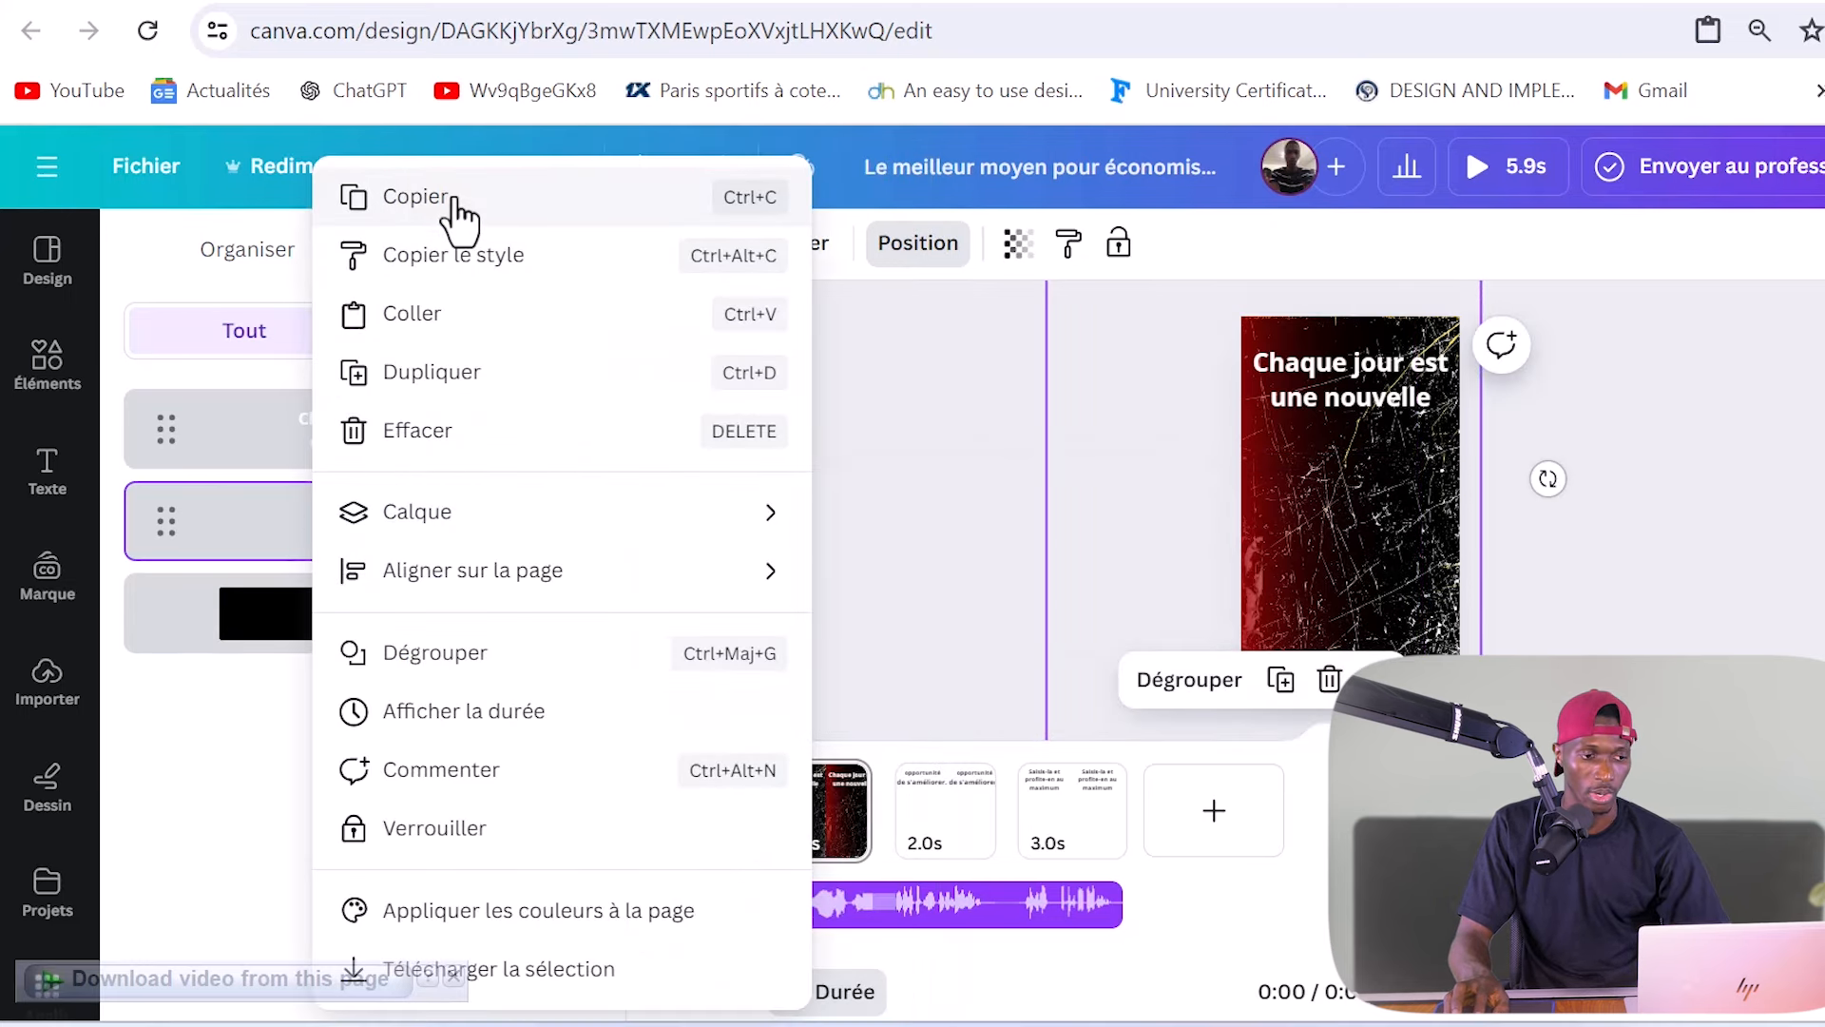
pyautogui.click(454, 199)
# Step: Try pasting the copied texture group onto the white second page, and undo the paste
pyautogui.click(918, 829)
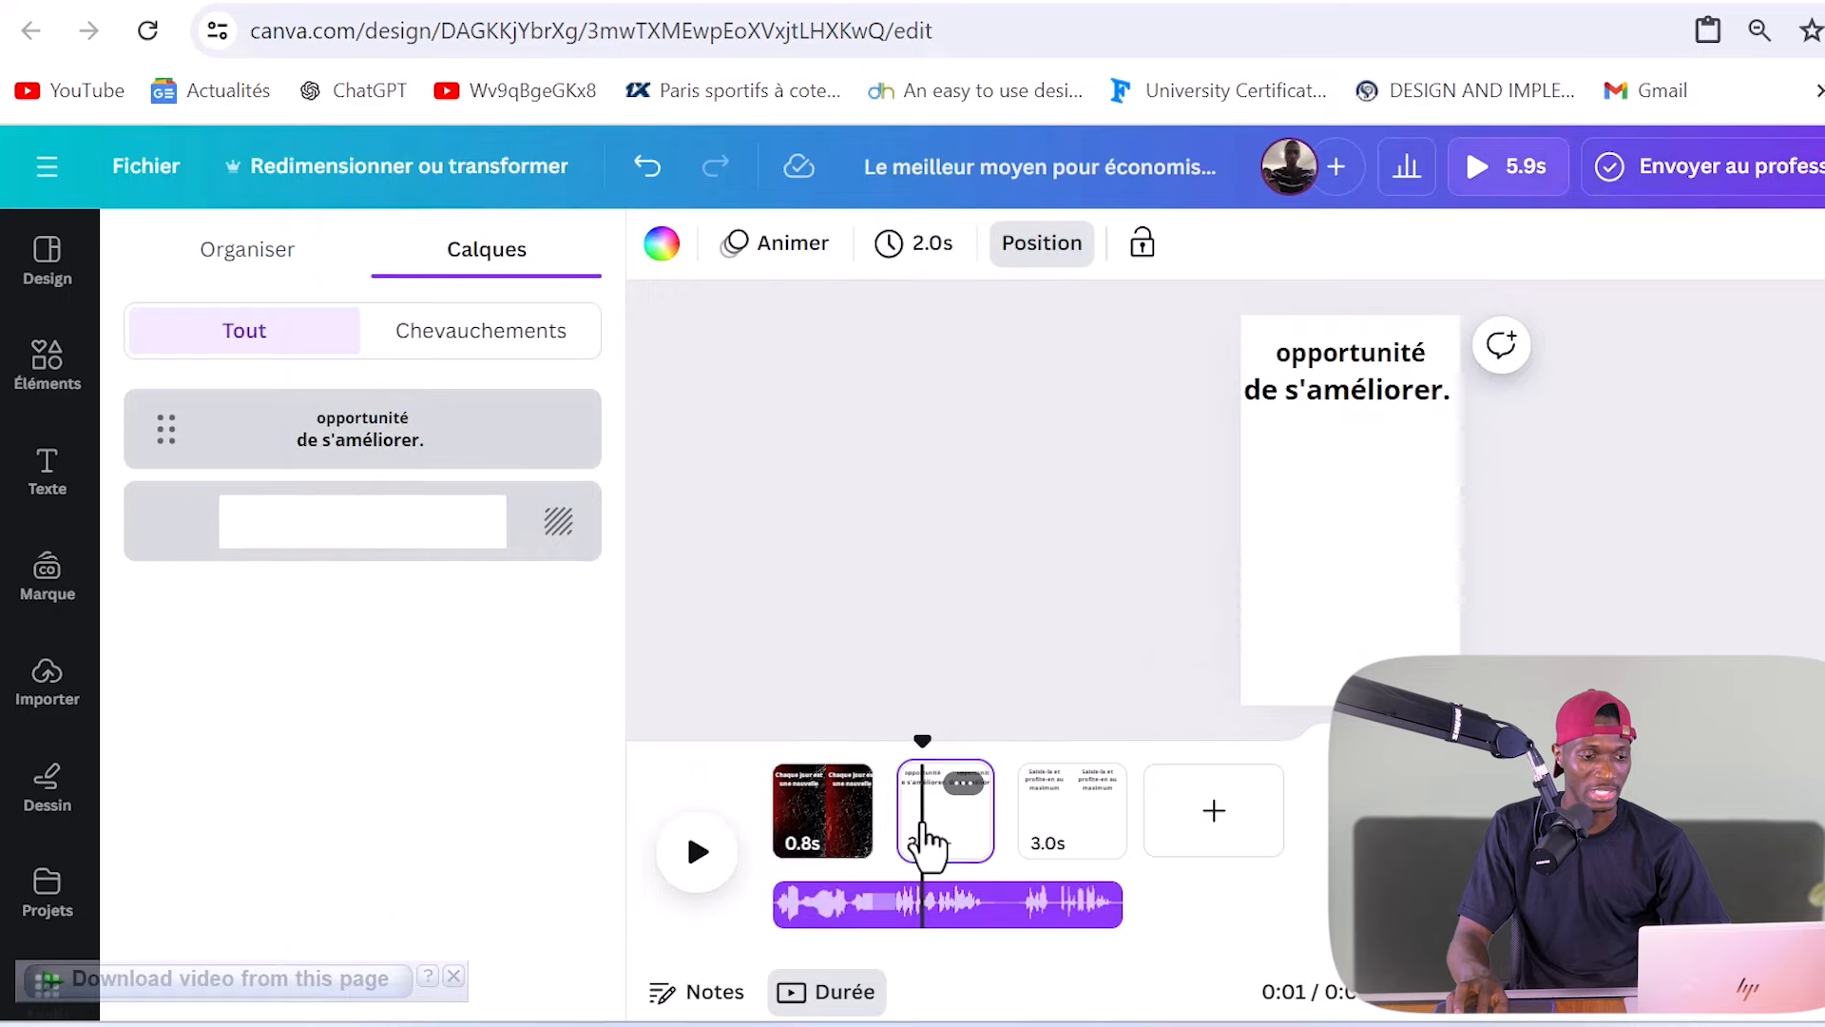
pyautogui.rightClick(1390, 529)
pyautogui.click(1506, 683)
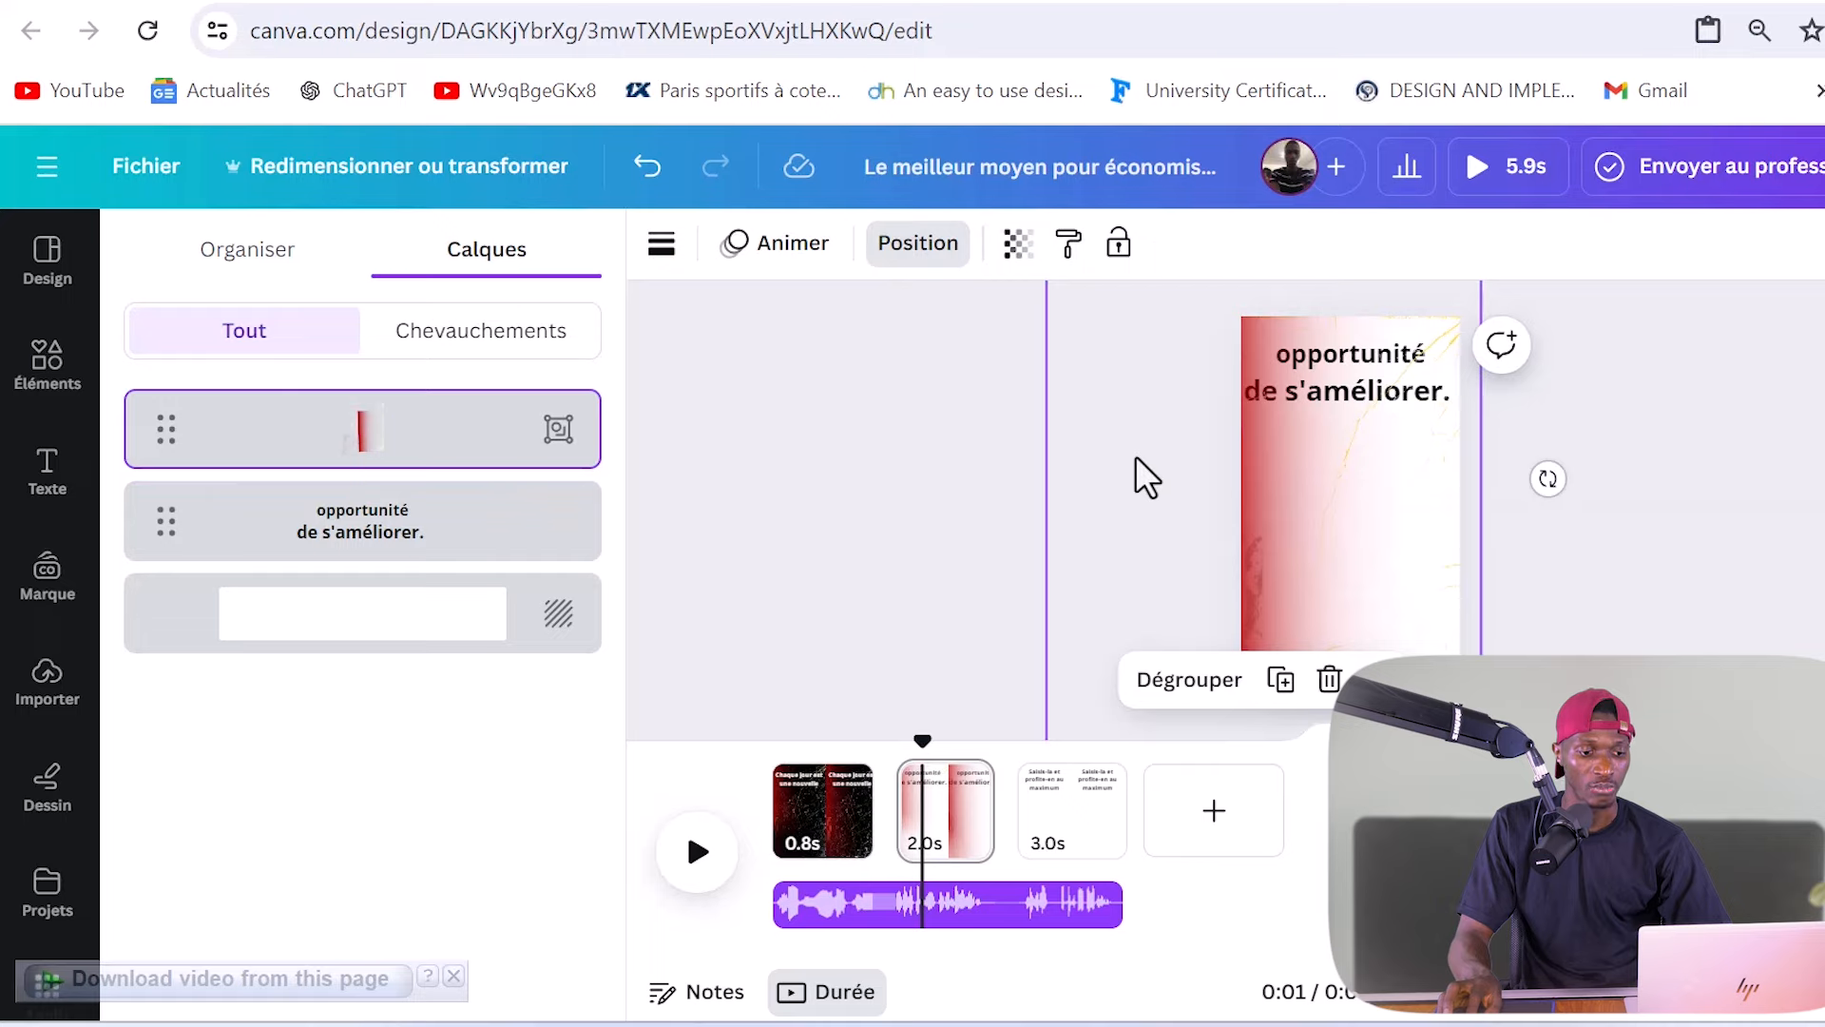
pyautogui.hotkey('ctrl', 'z')
# Step: Set the second page's background to black (#000000) and its quote text to white
pyautogui.click(1321, 490)
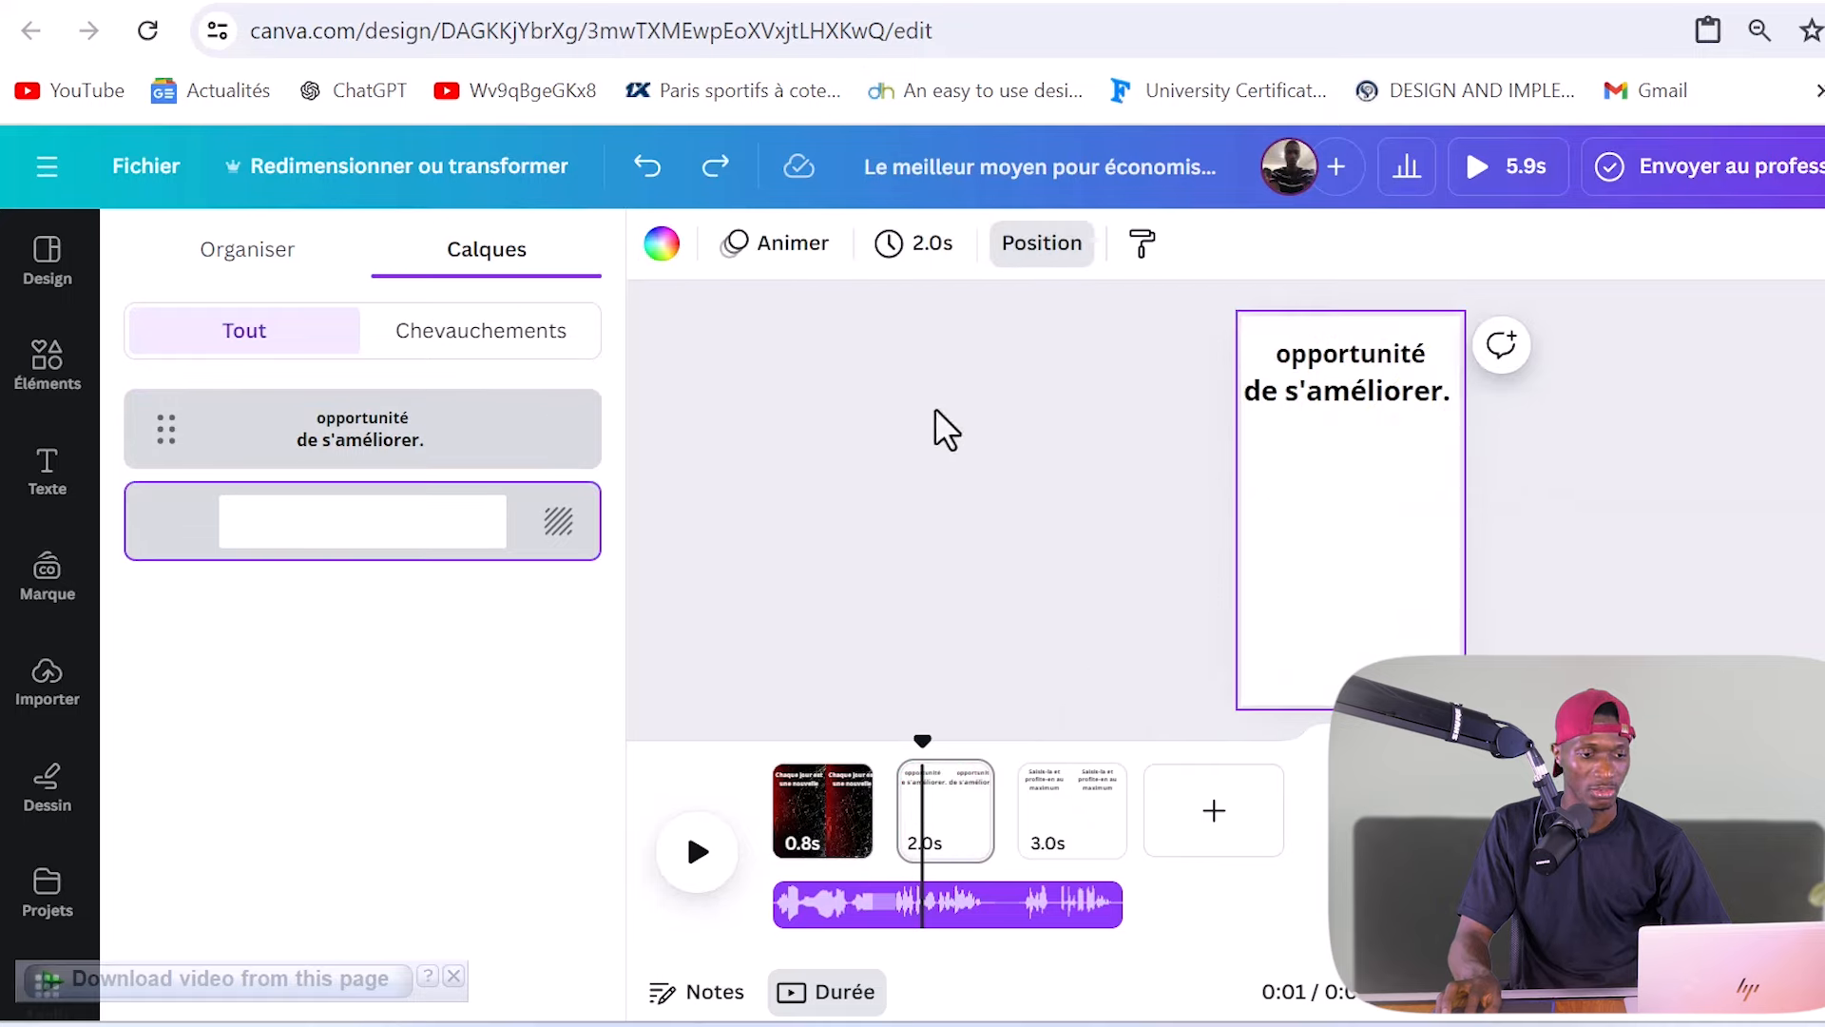
pyautogui.click(663, 243)
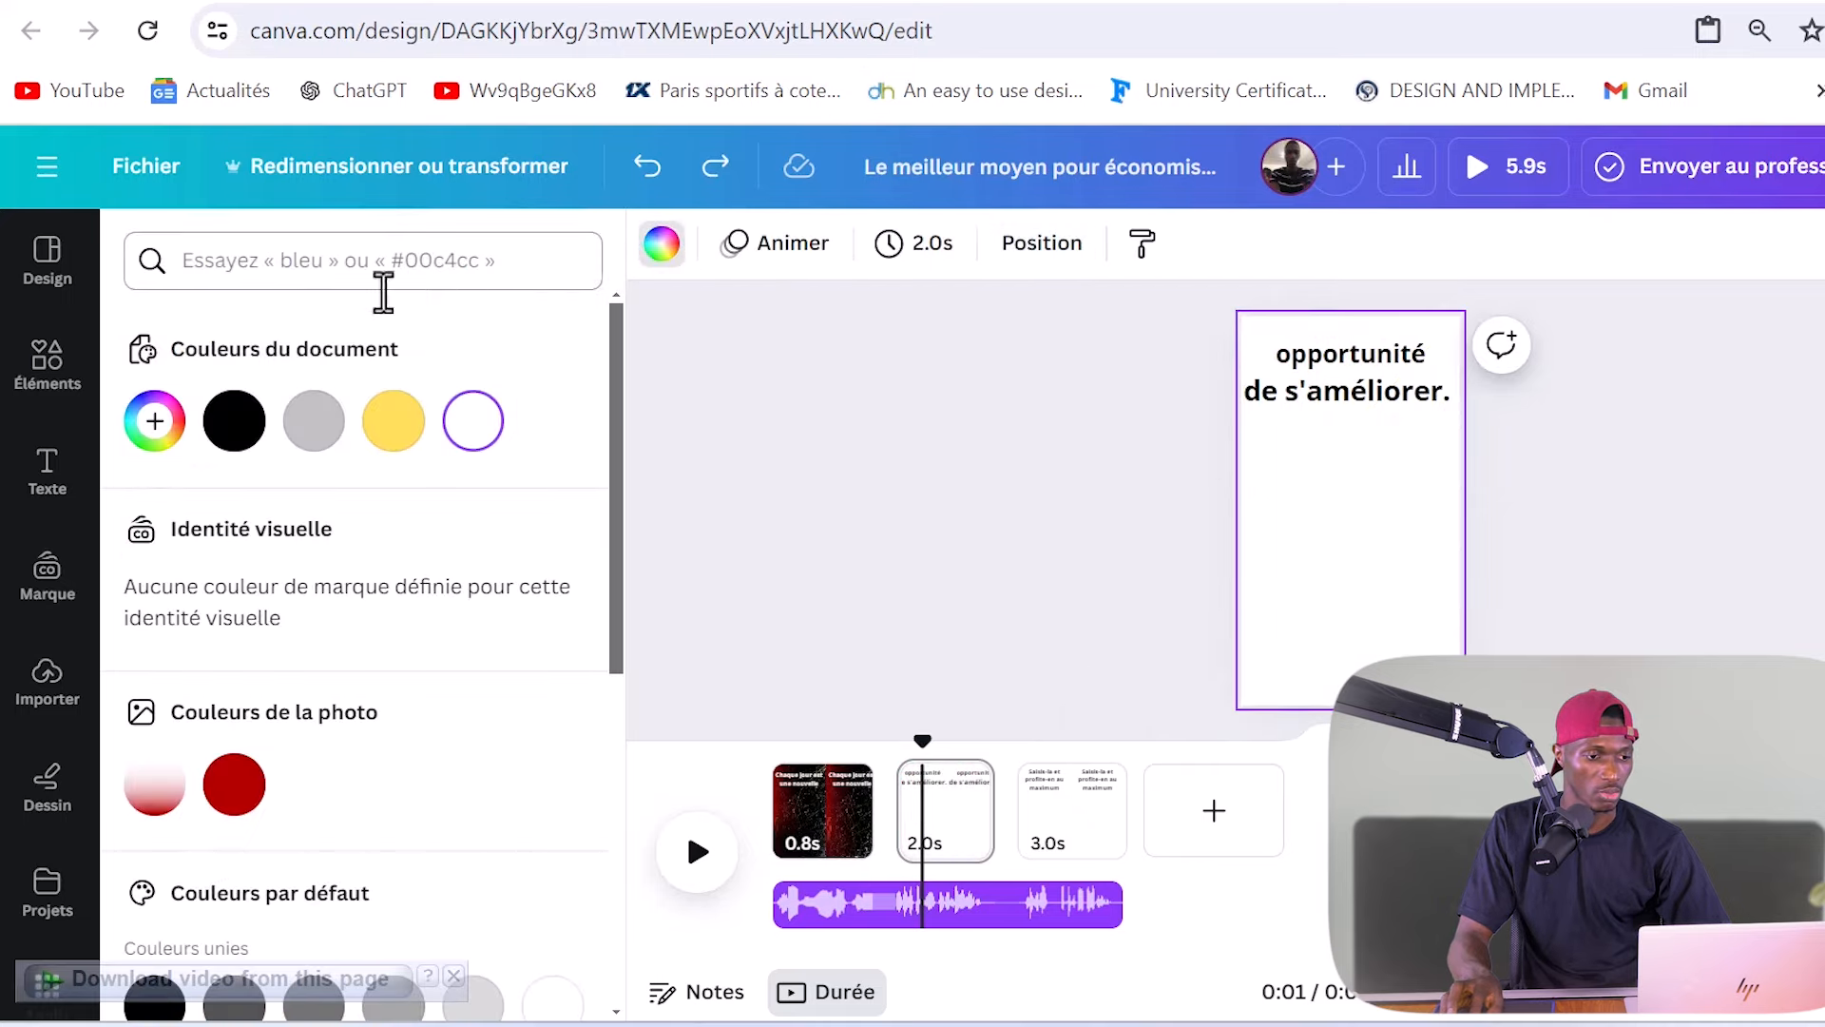
pyautogui.click(231, 422)
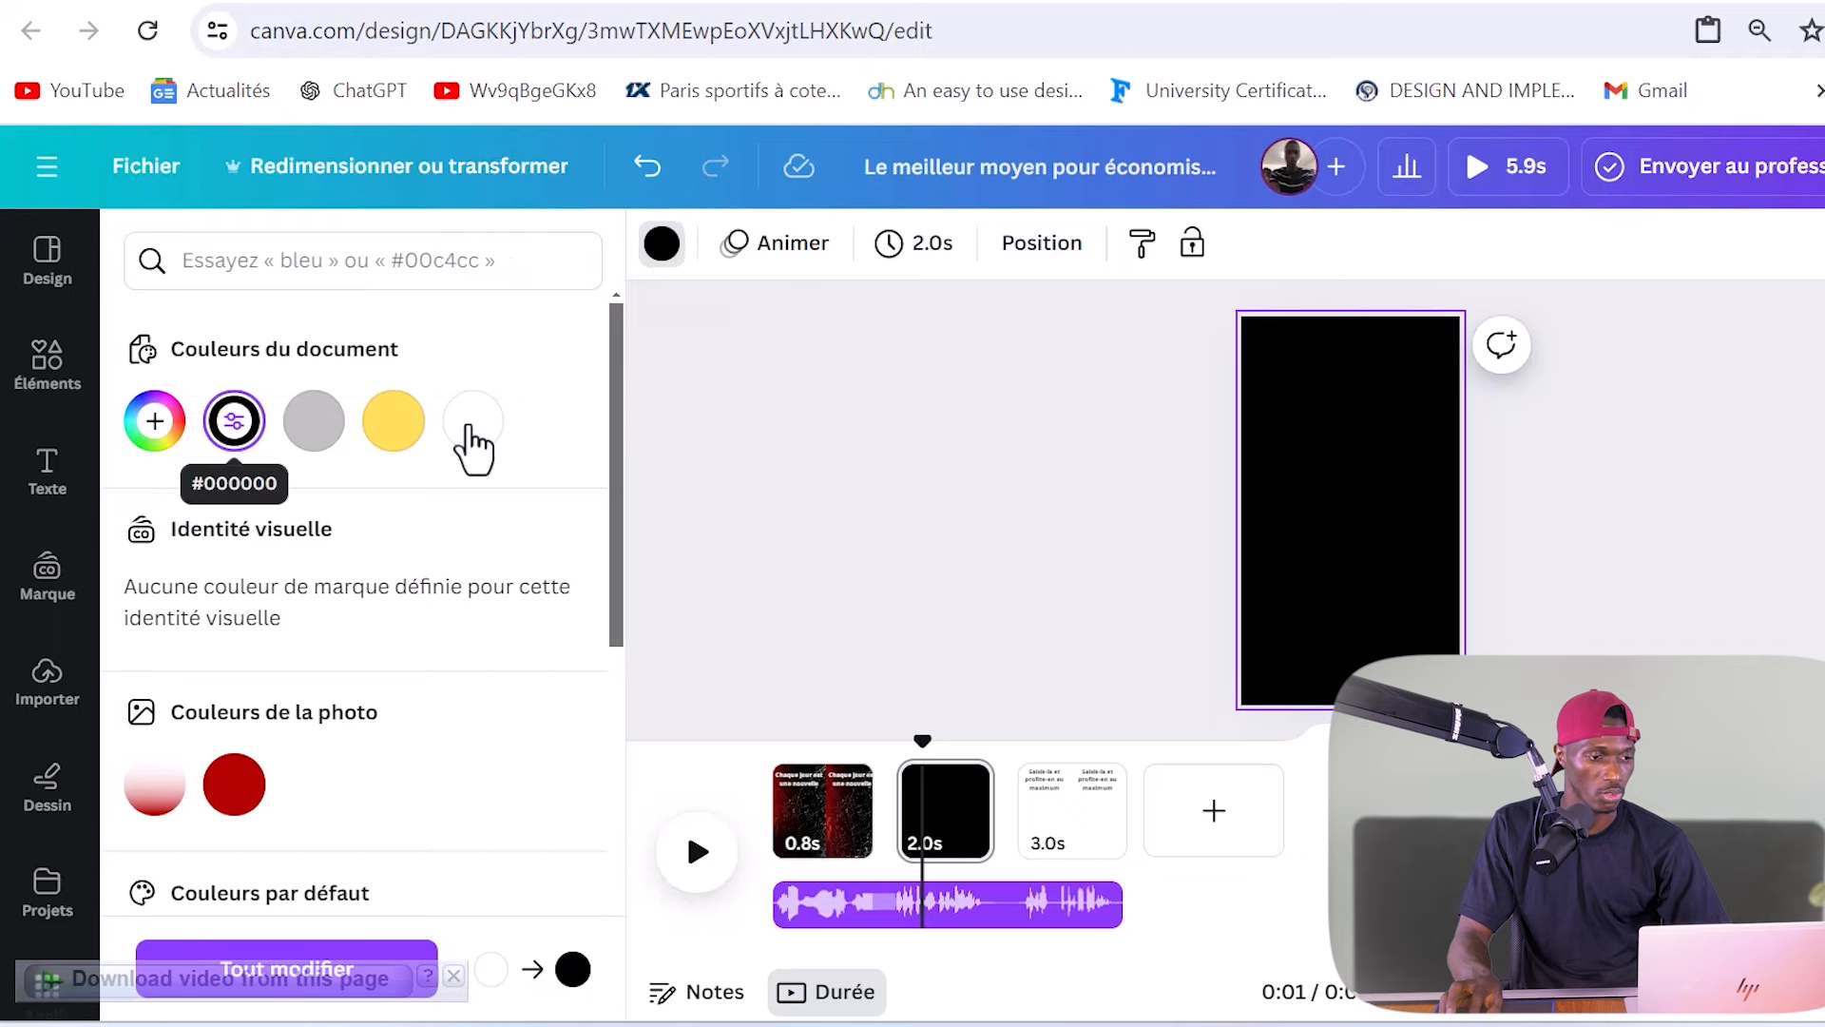
pyautogui.press('t')
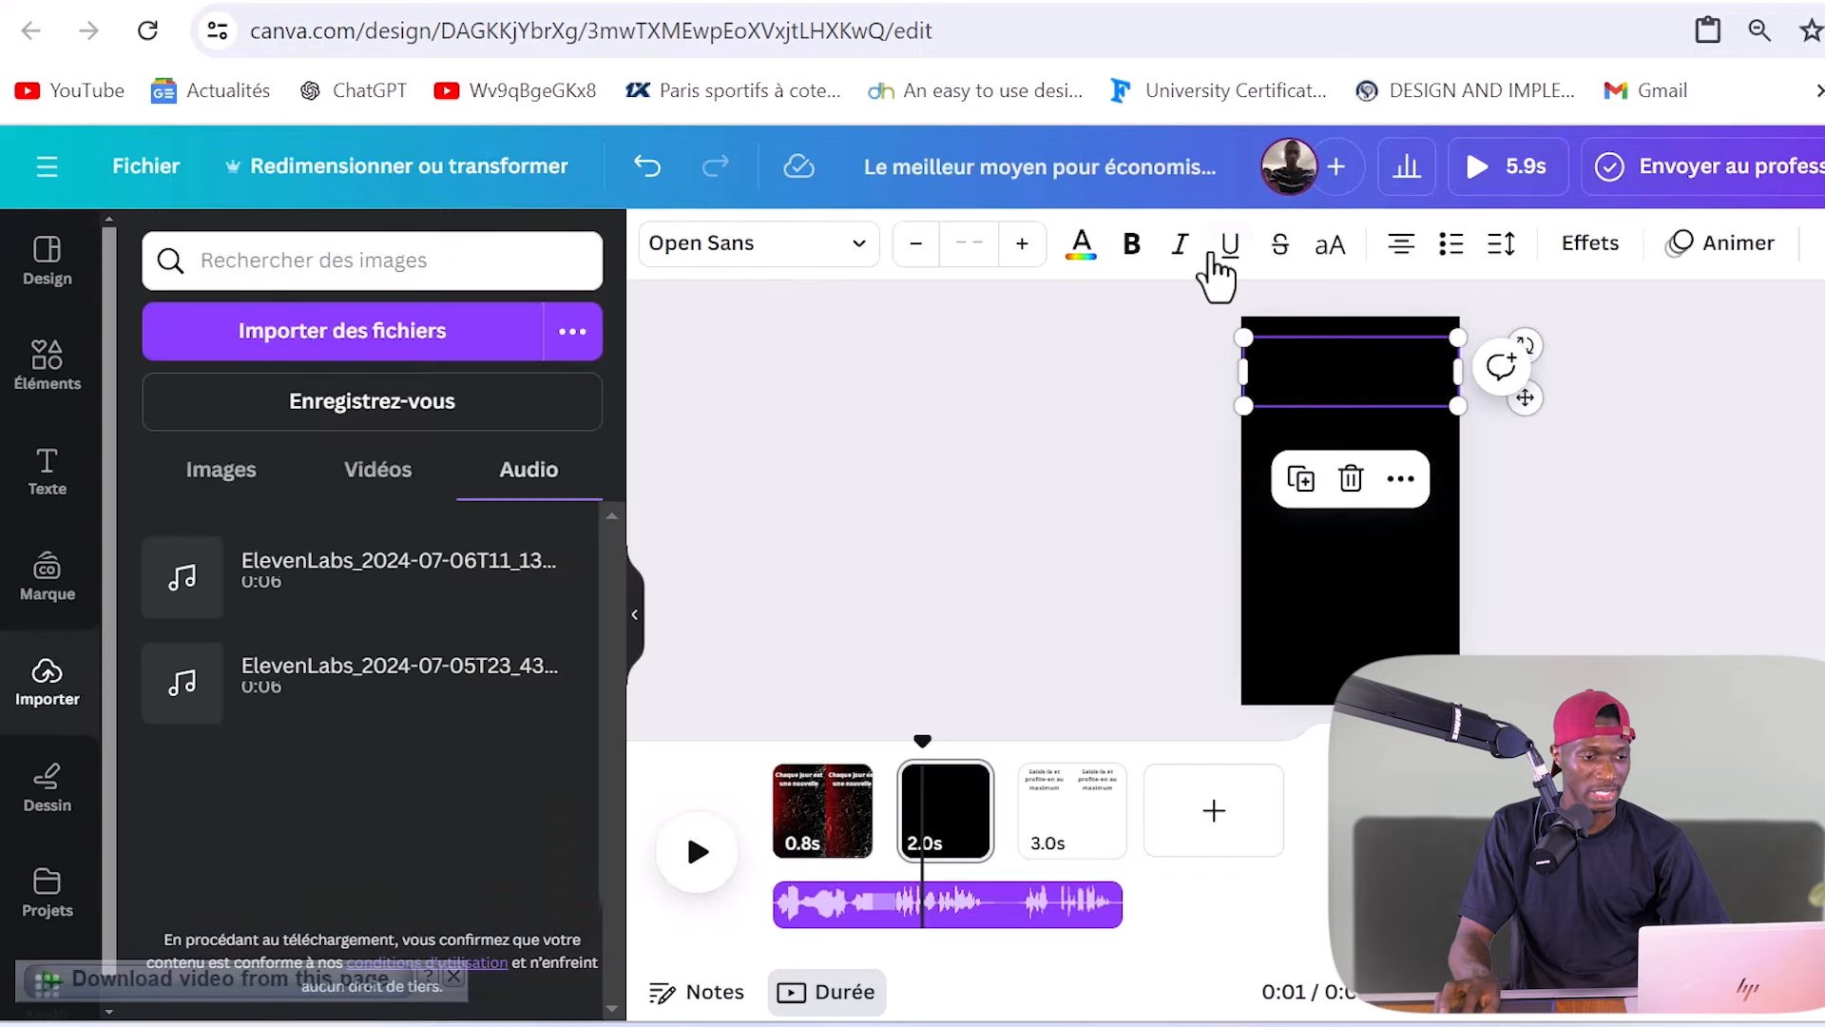
pyautogui.click(1081, 245)
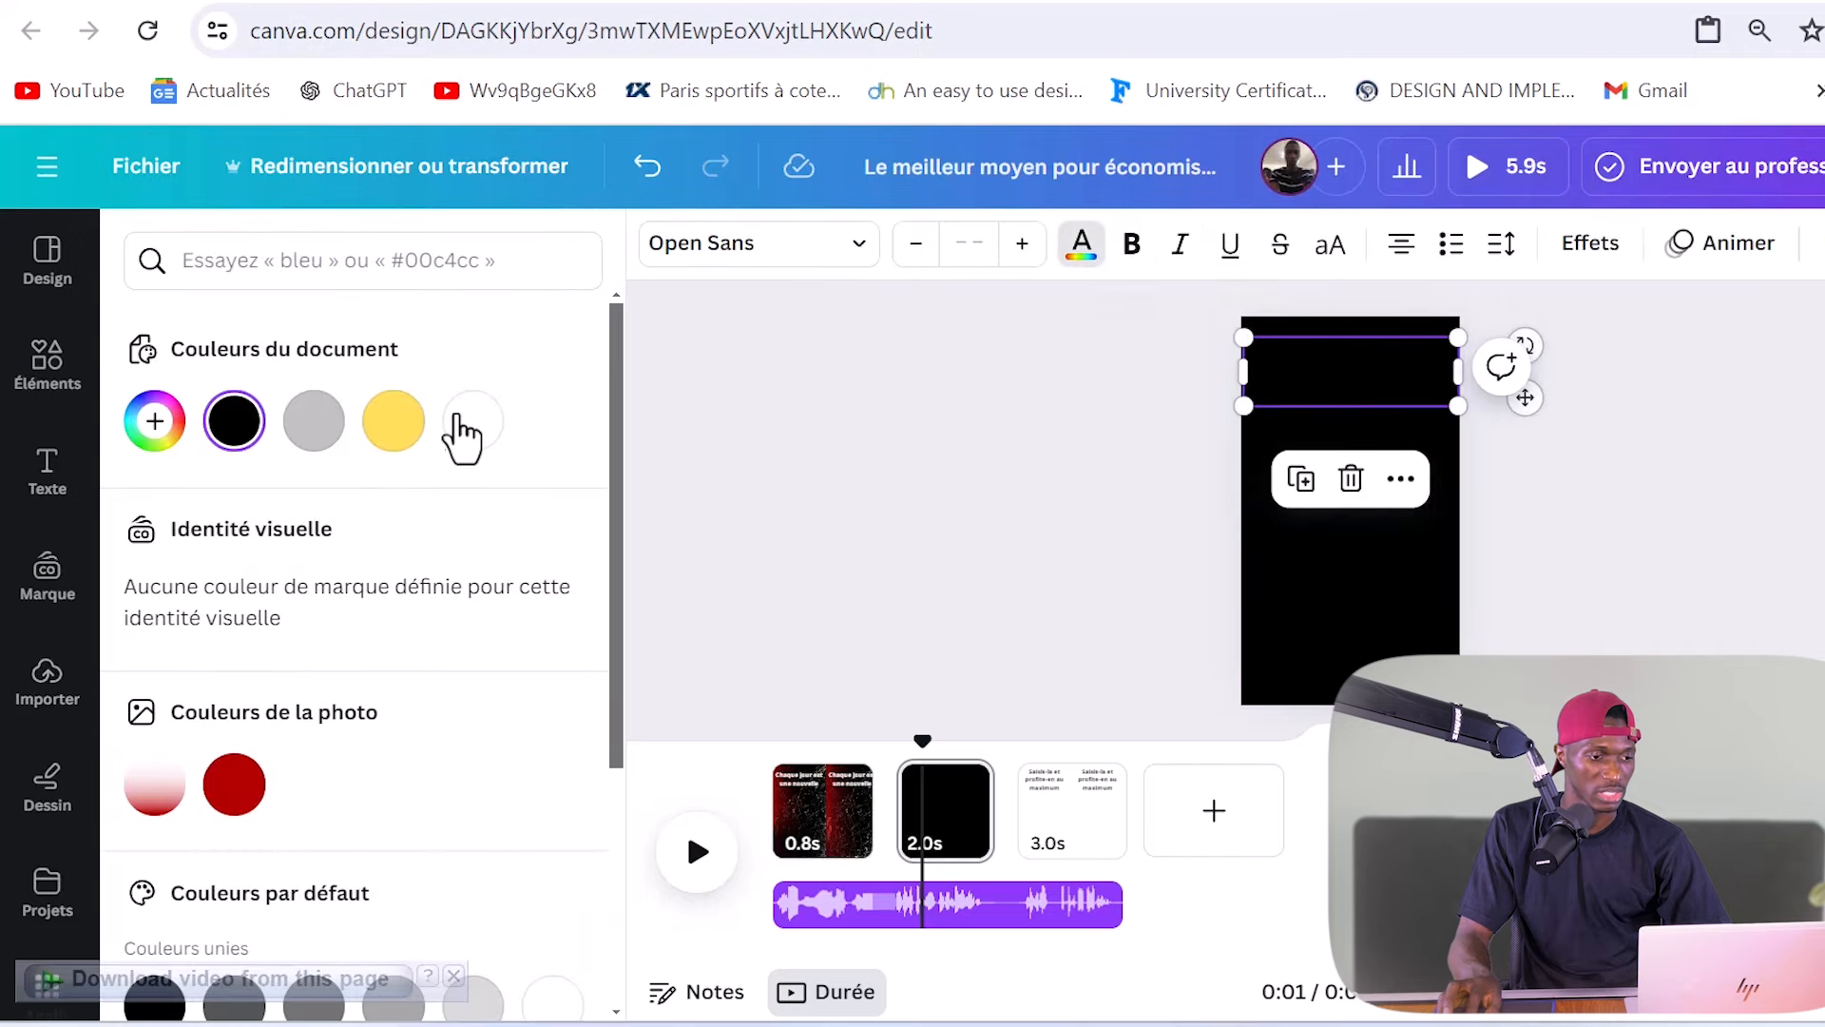
pyautogui.click(458, 425)
# Step: Paste the copied texture group onto the second page and send it to the back, behind the quote text
pyautogui.click(1330, 585)
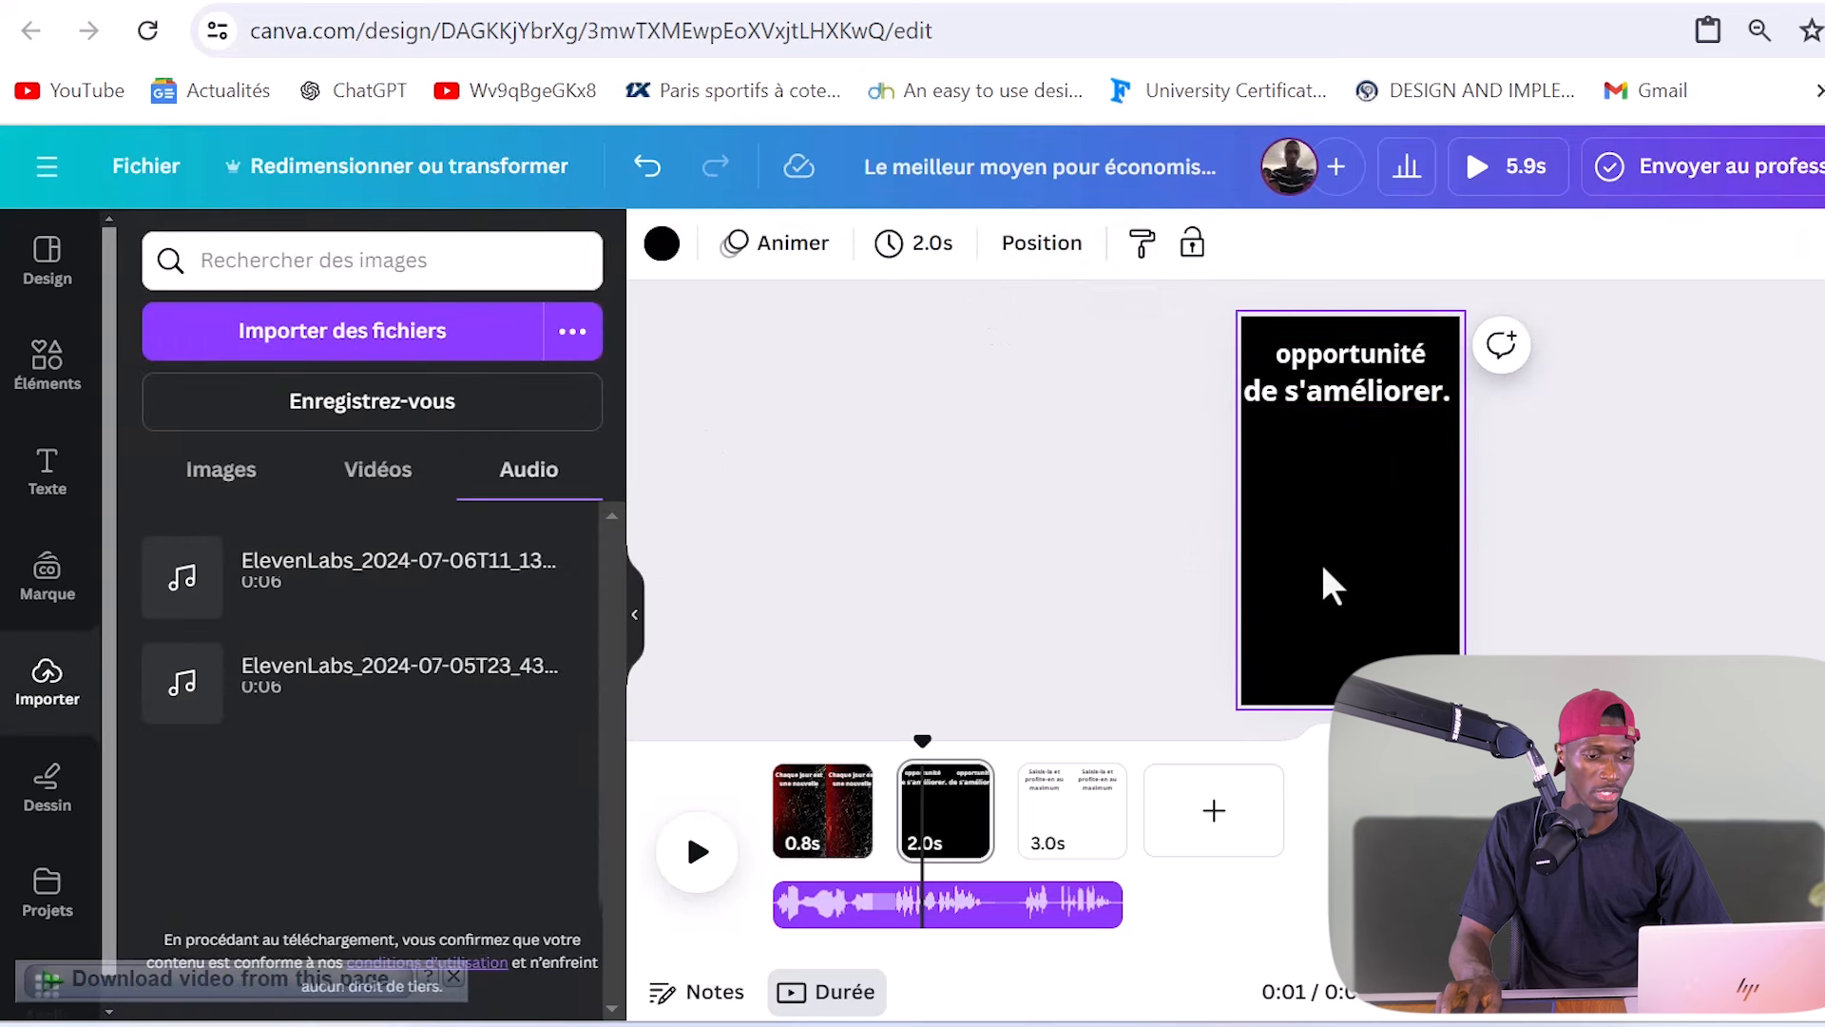
pyautogui.rightClick(1324, 569)
pyautogui.click(1369, 708)
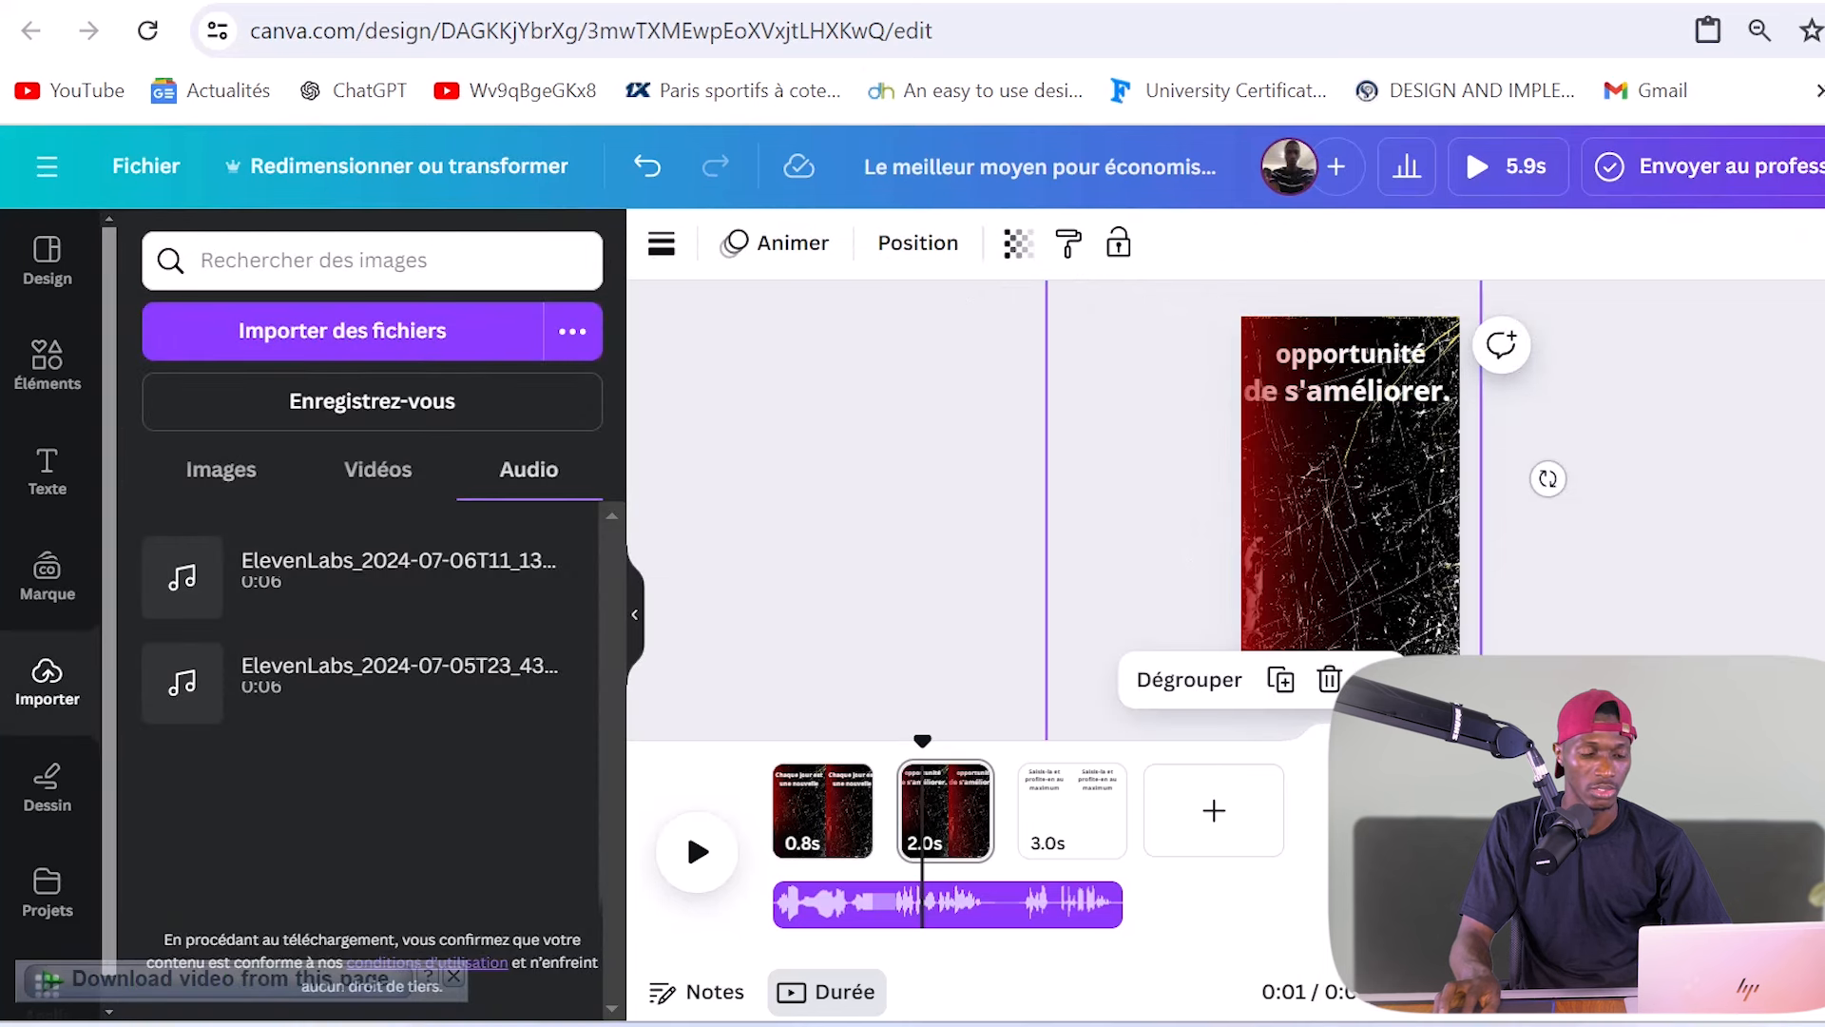
pyautogui.rightClick(1383, 612)
pyautogui.moveTo(1402, 599)
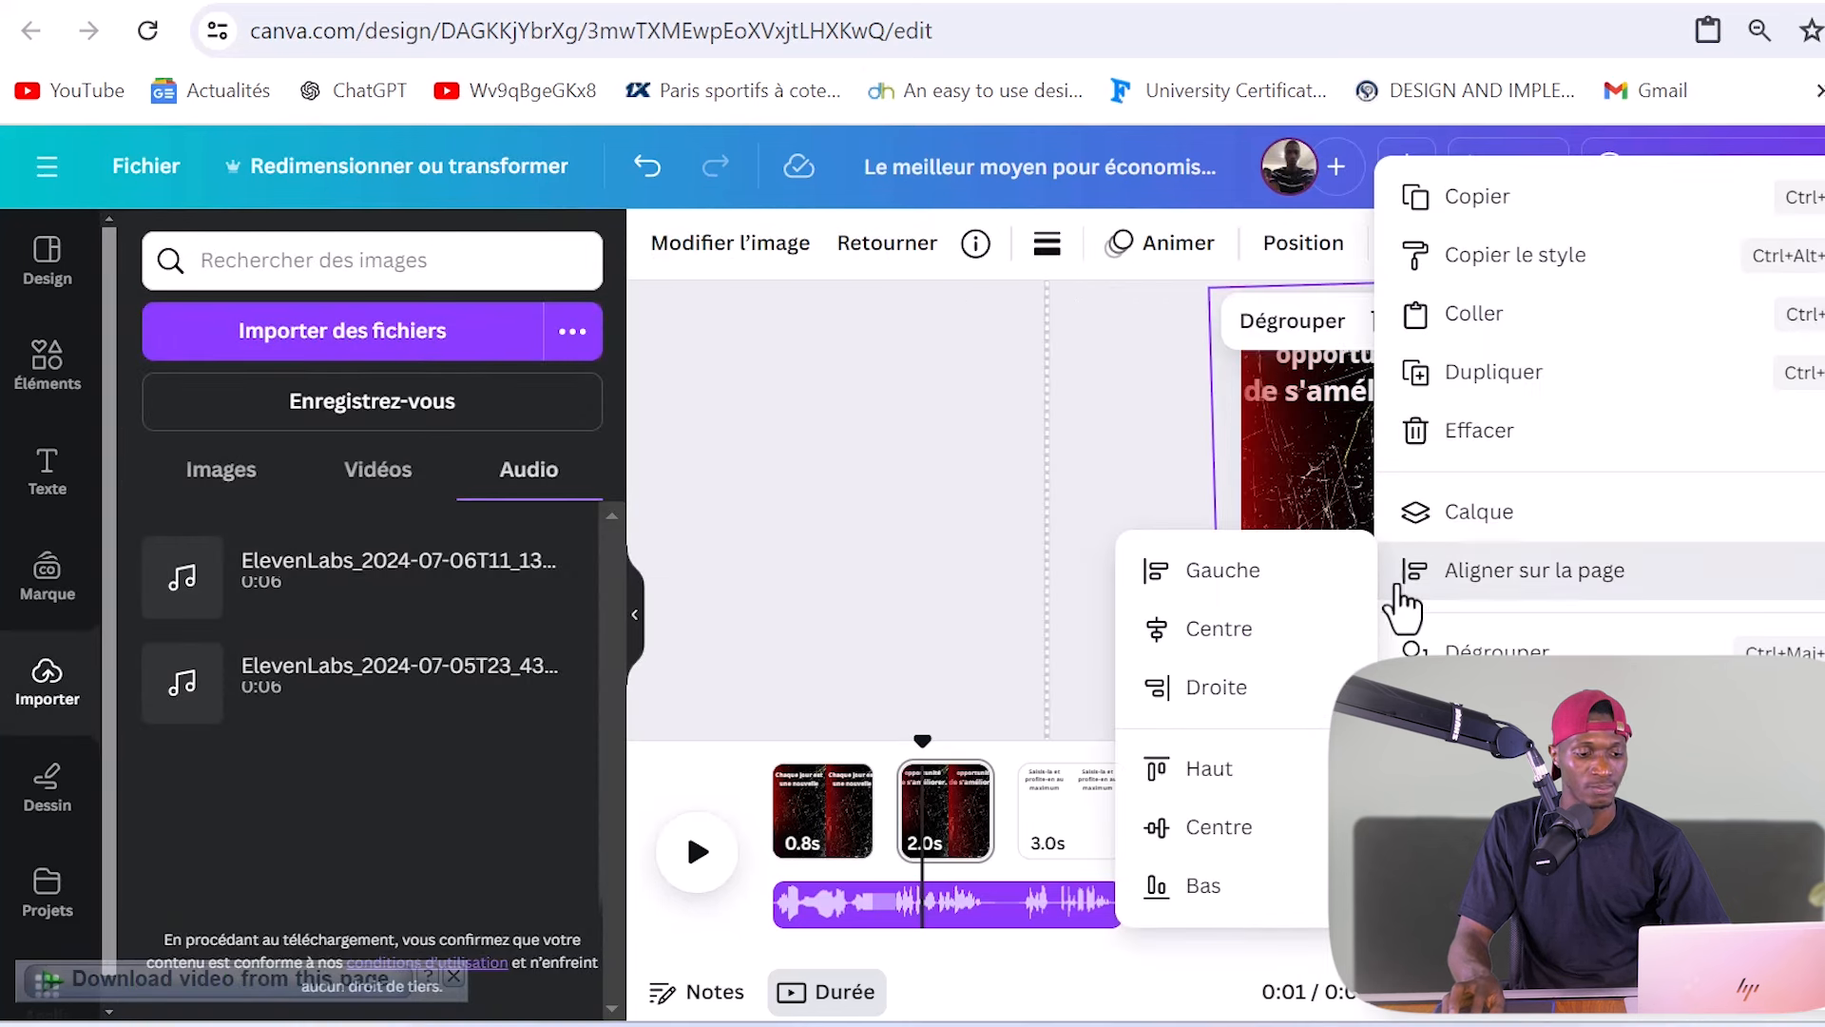
pyautogui.moveTo(1571, 523)
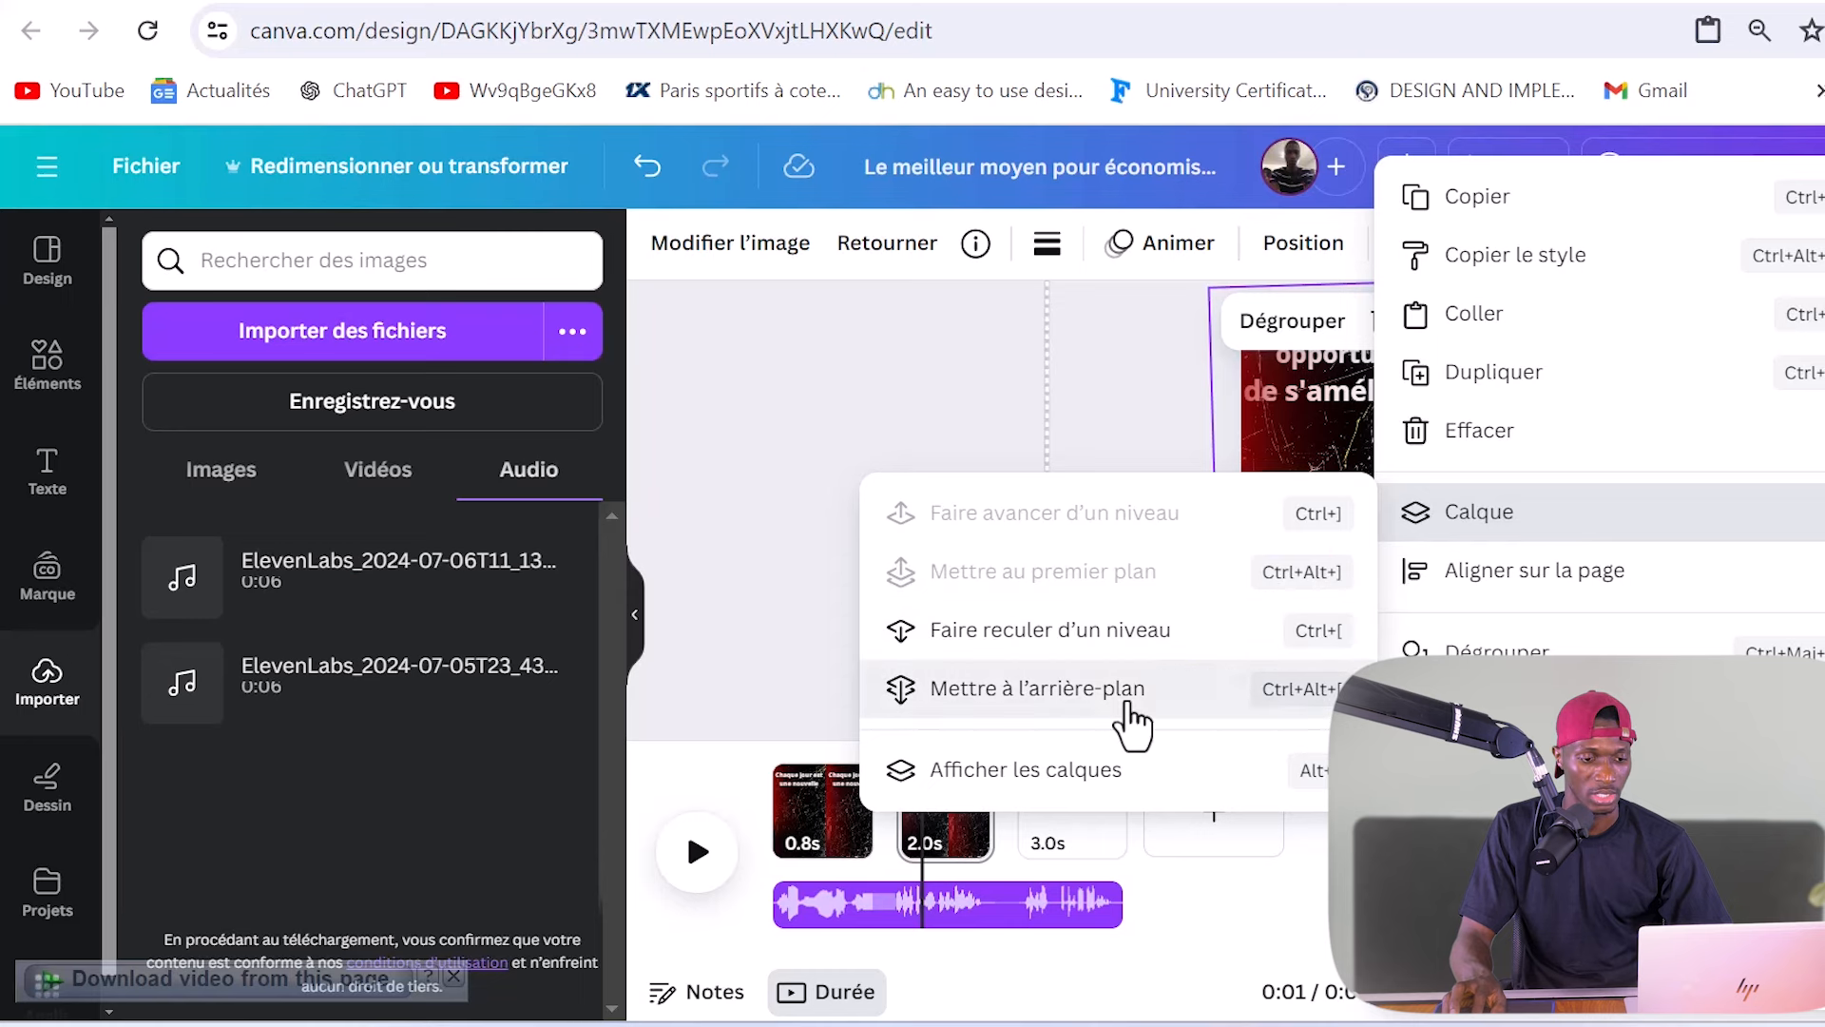
pyautogui.click(1140, 692)
pyautogui.click(1600, 542)
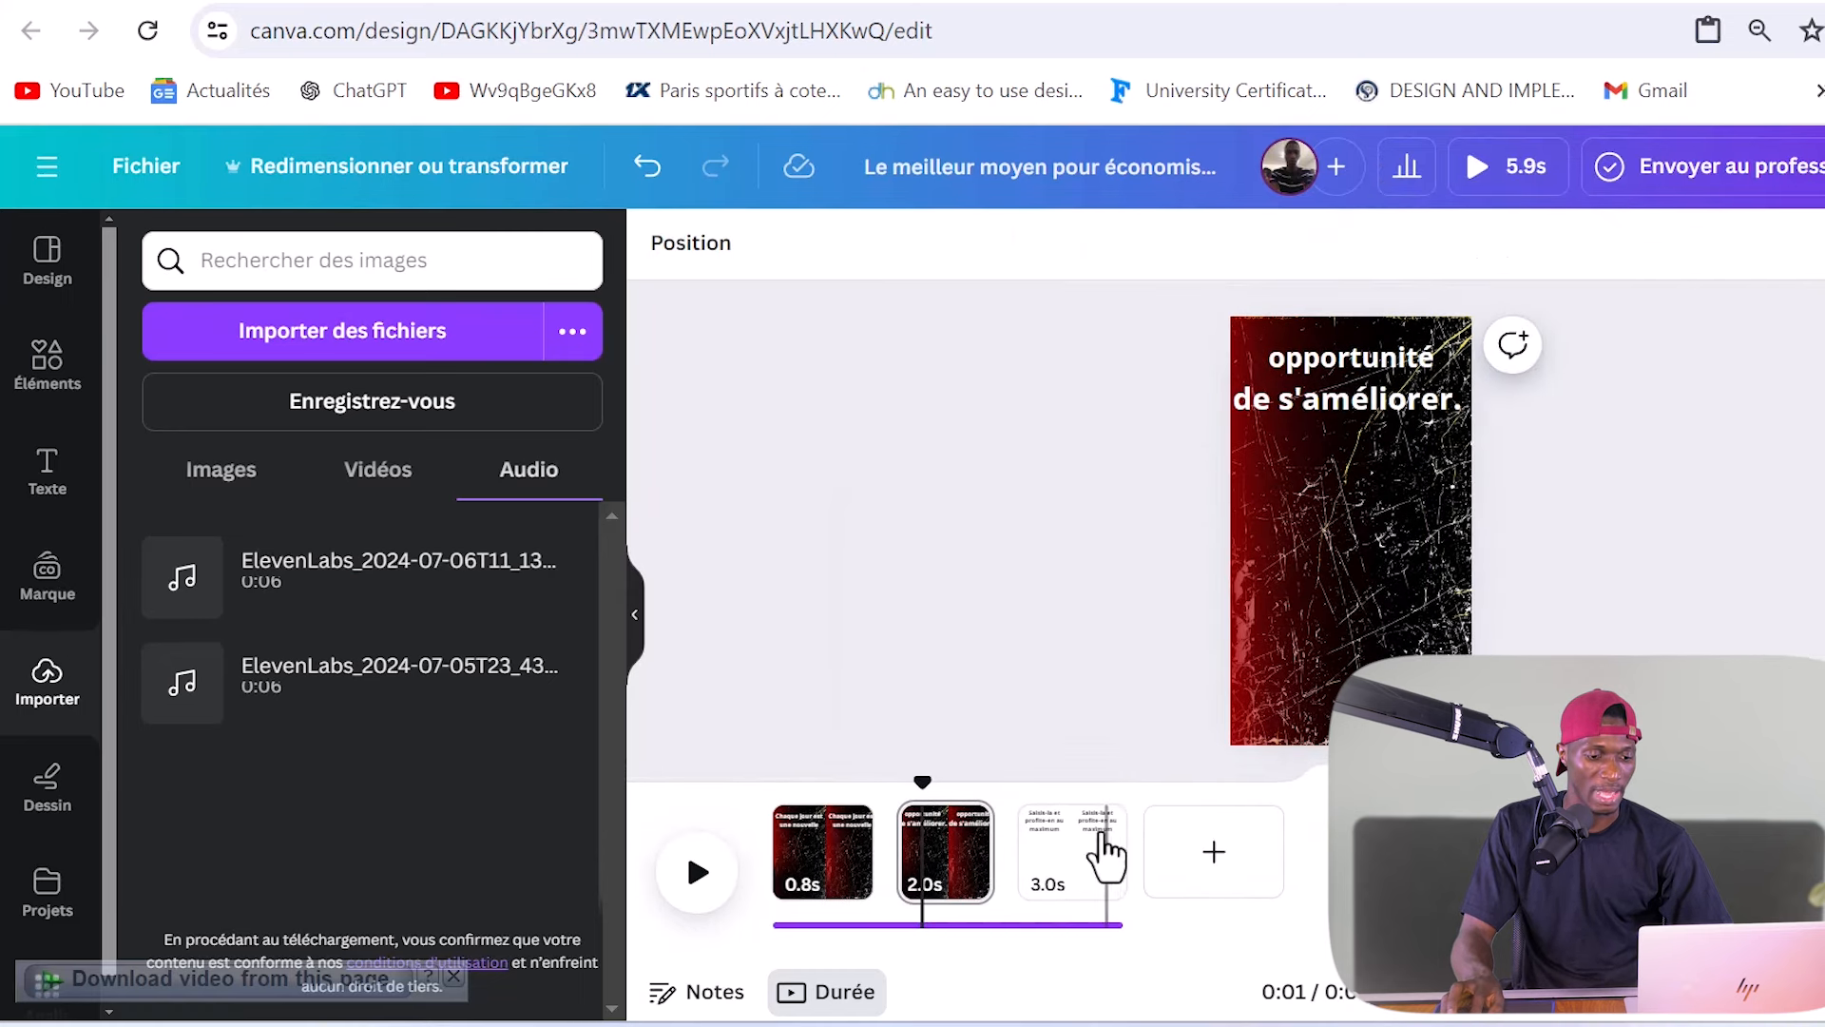
# Step: Set the third page's background to black (#000000) and its quote text to white
pyautogui.click(1098, 851)
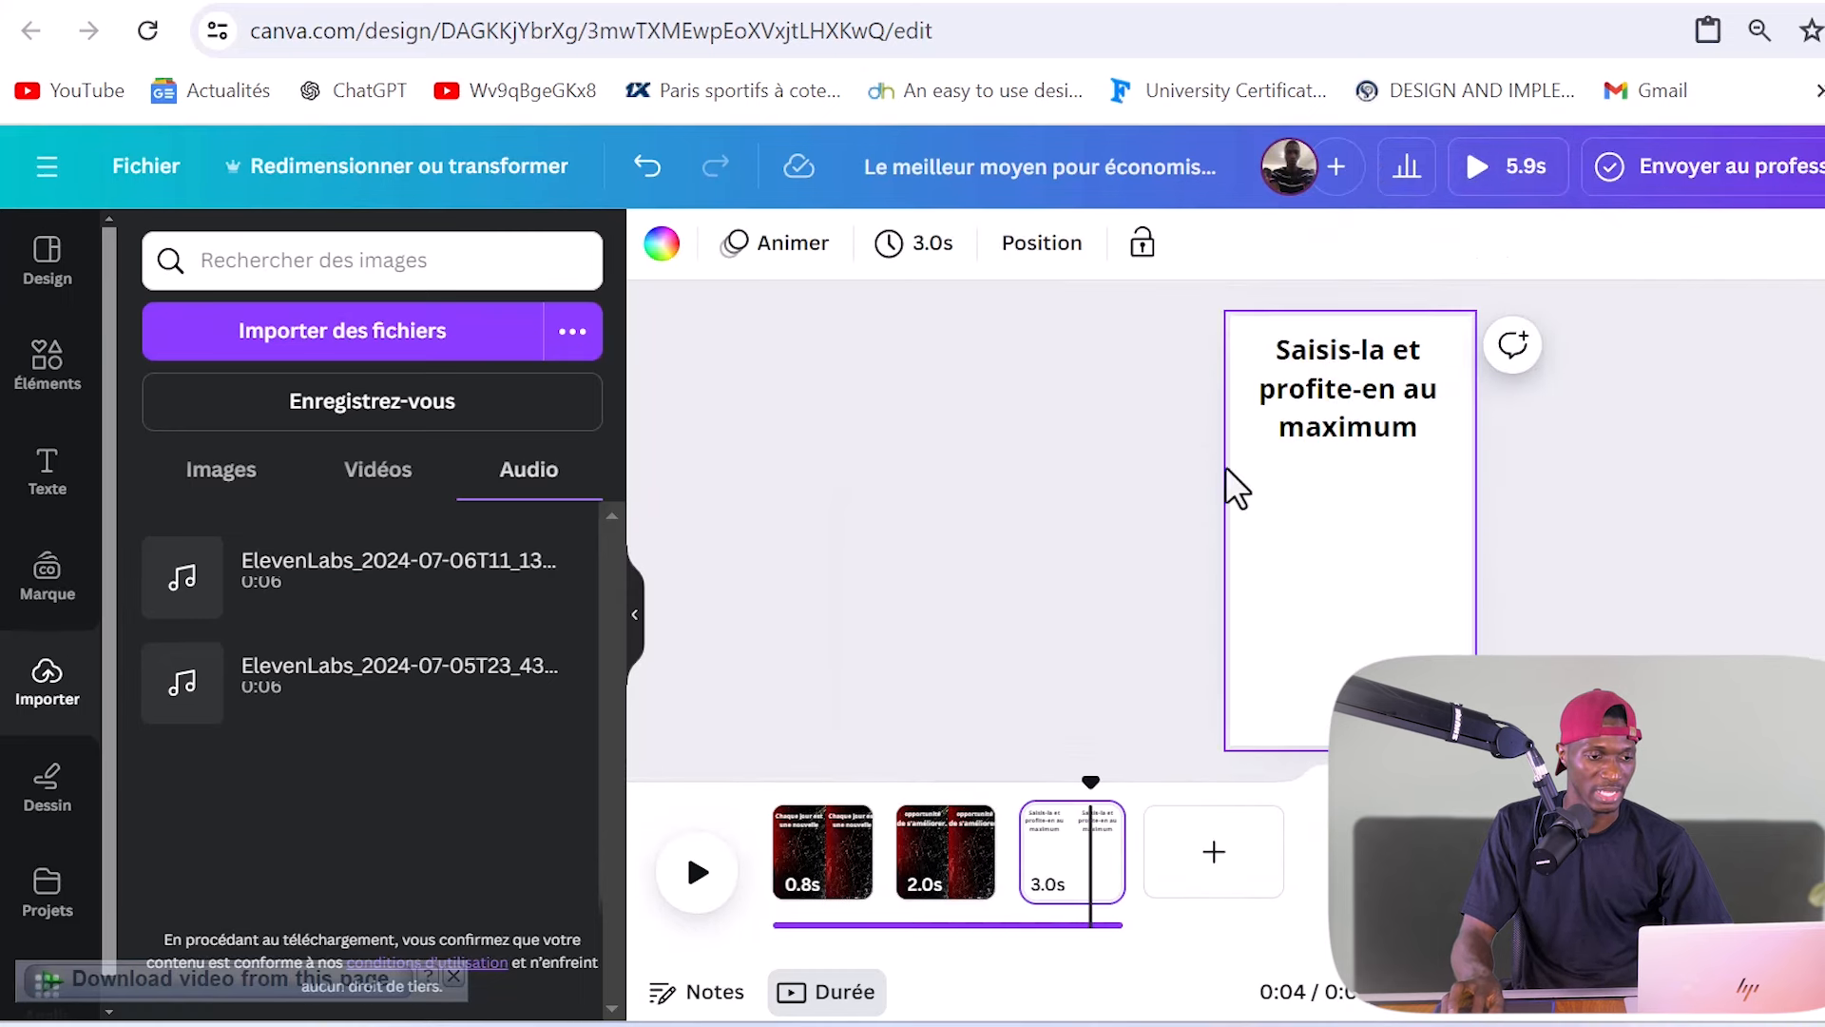
pyautogui.click(662, 243)
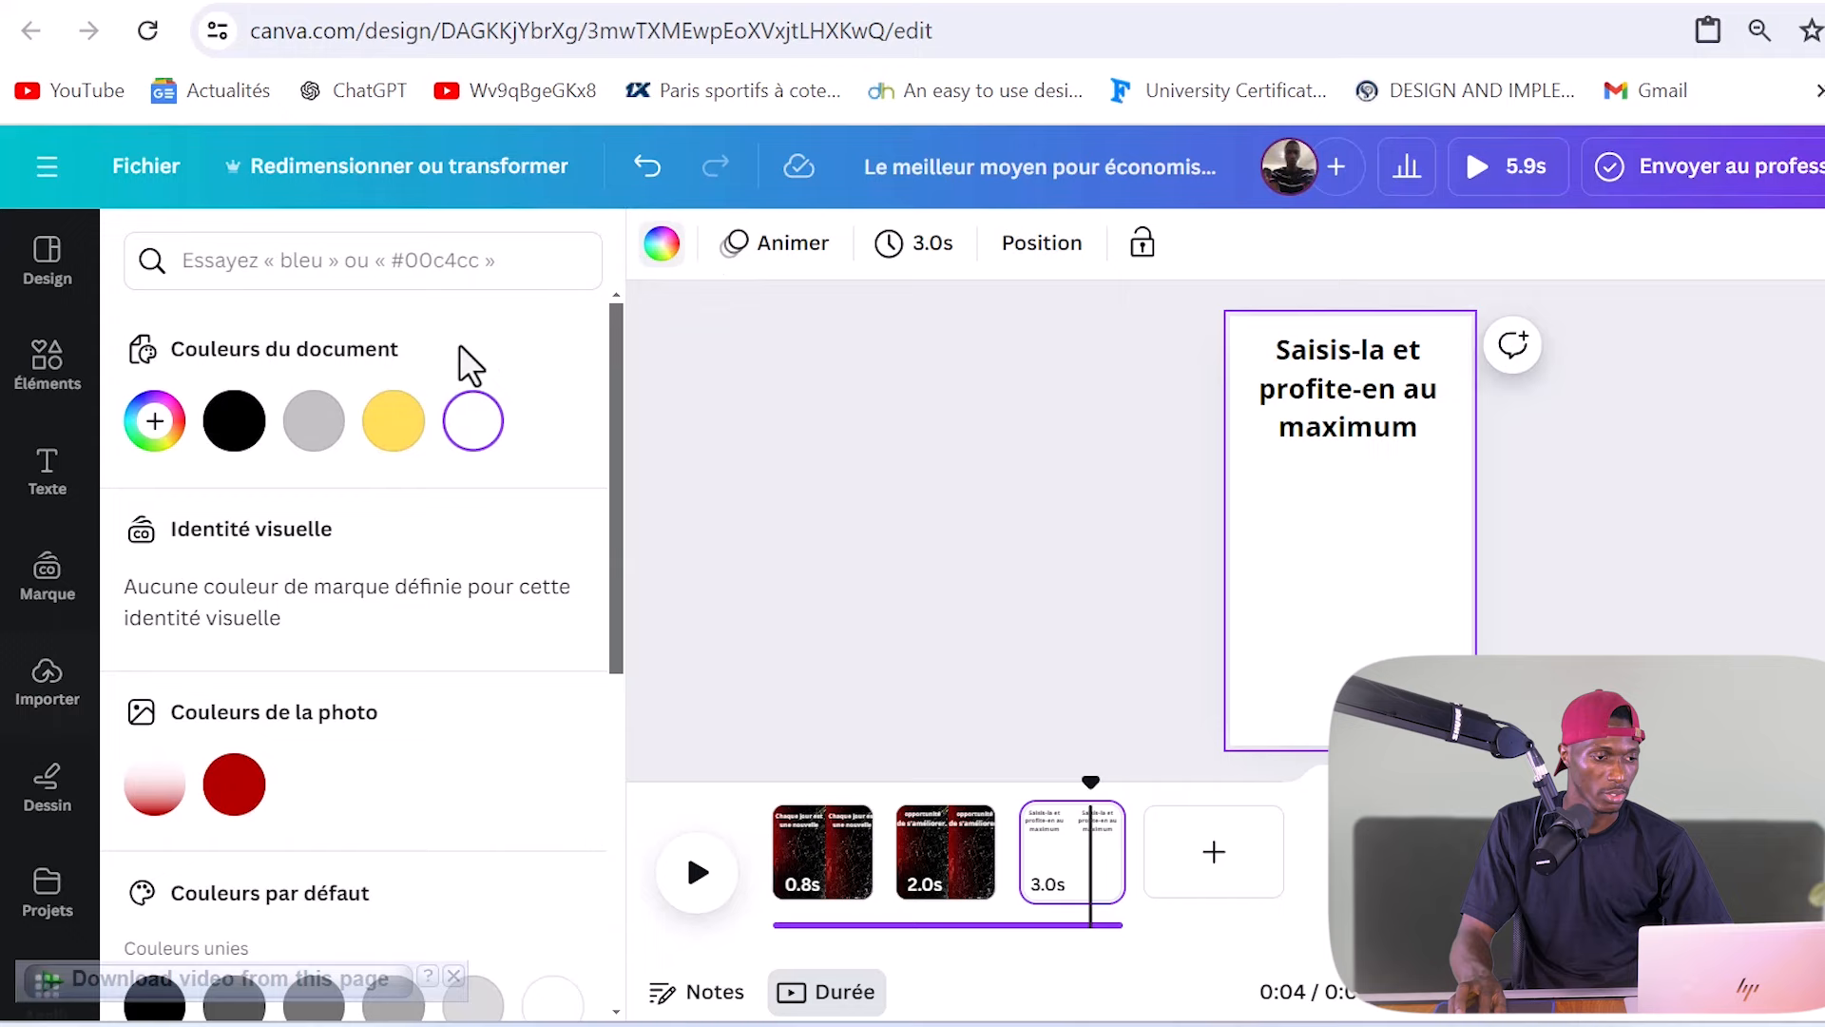
pyautogui.click(232, 421)
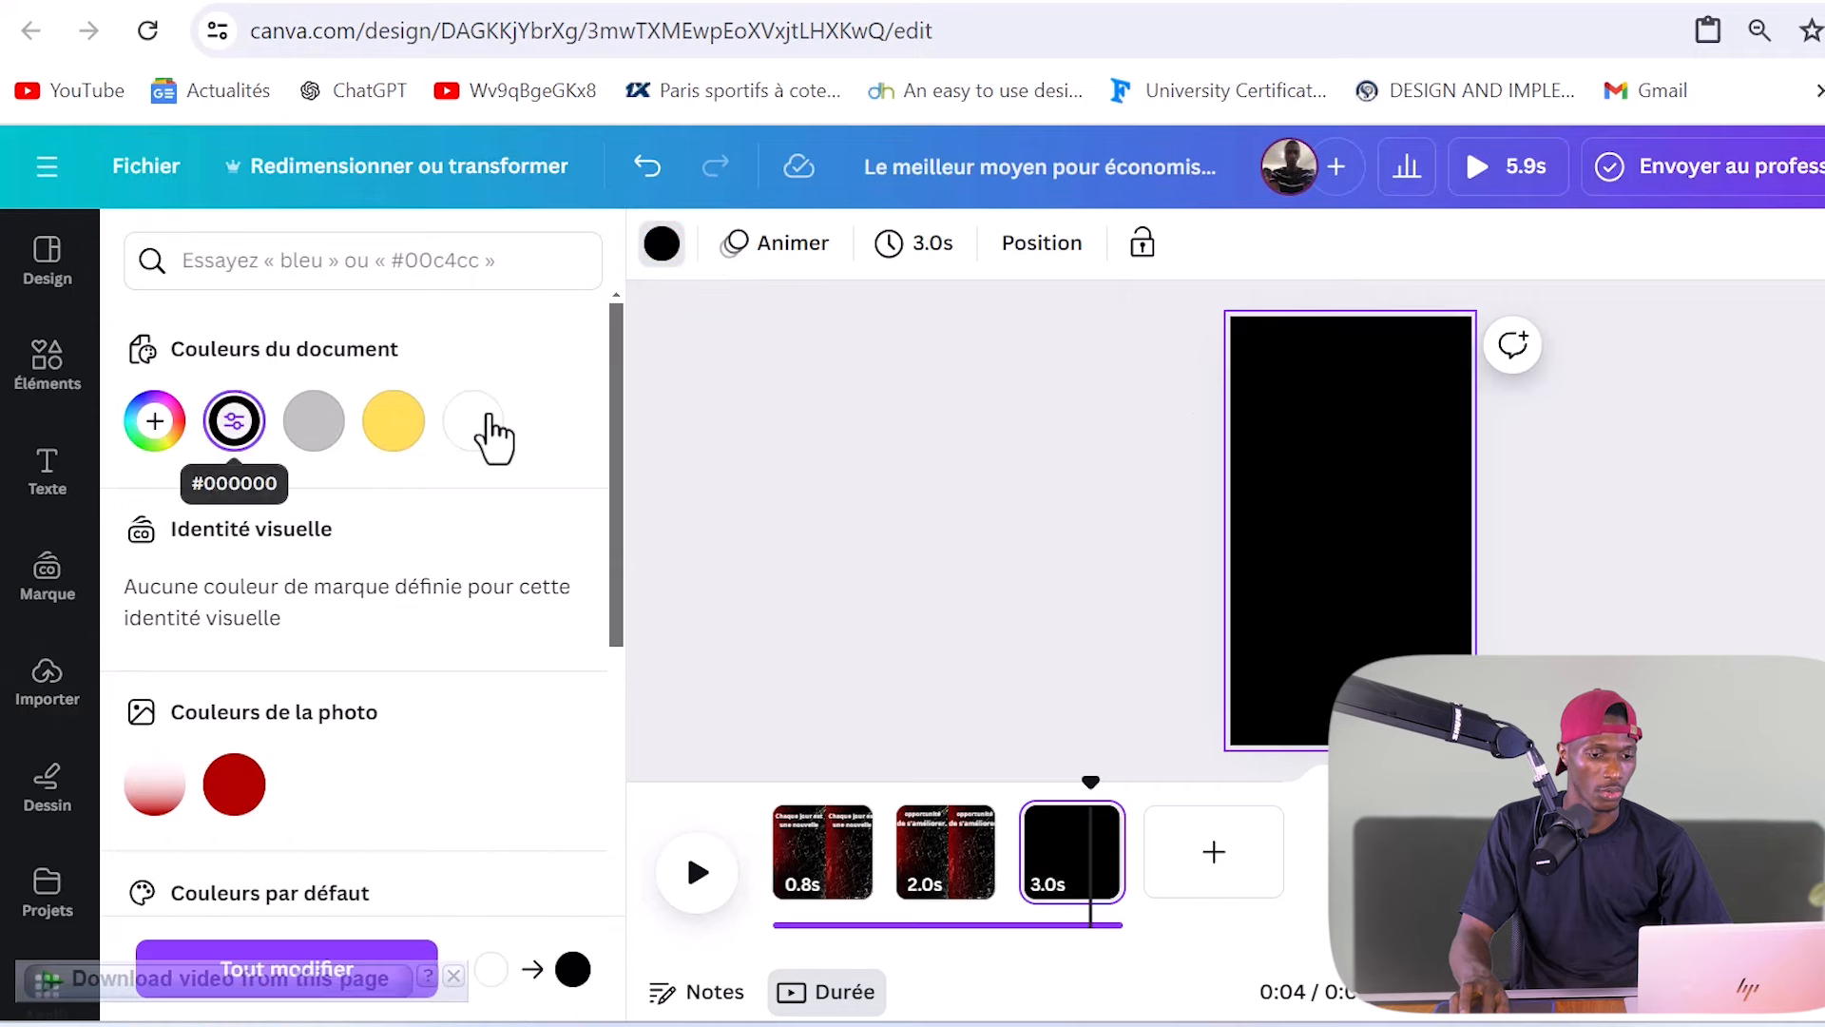
pyautogui.click(1321, 385)
pyautogui.click(1082, 244)
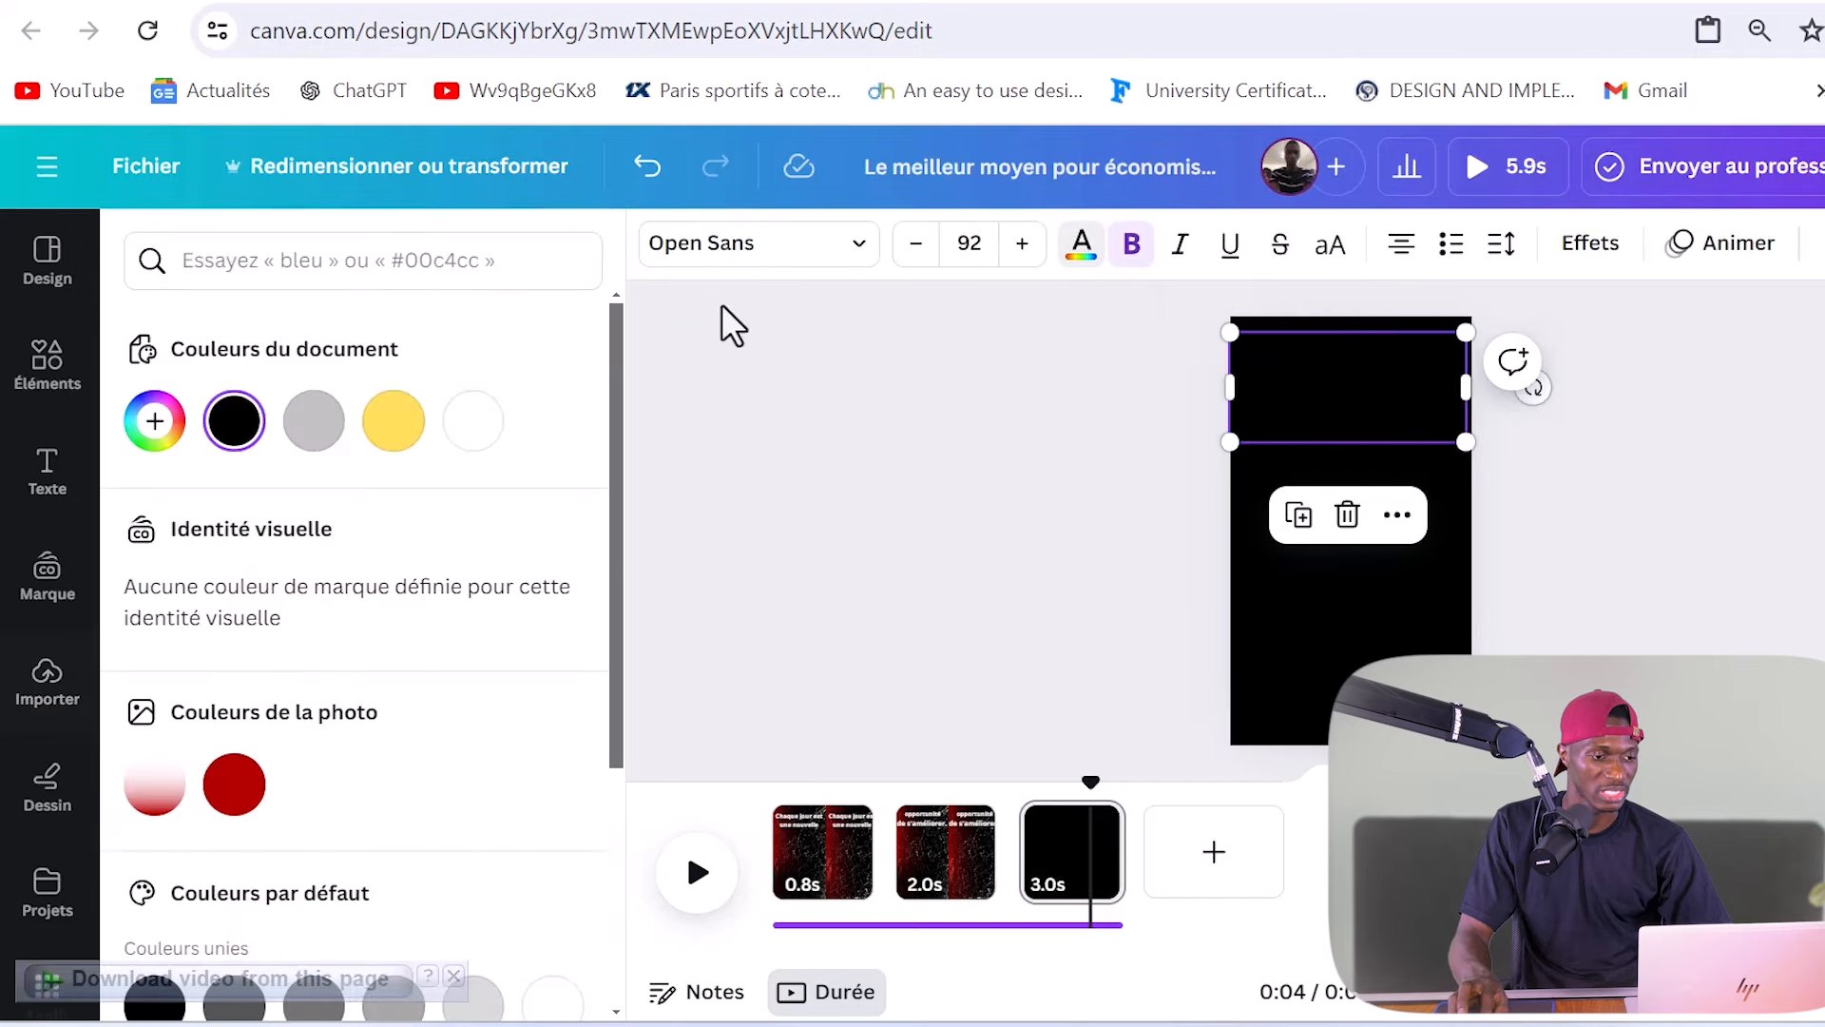
pyautogui.click(496, 427)
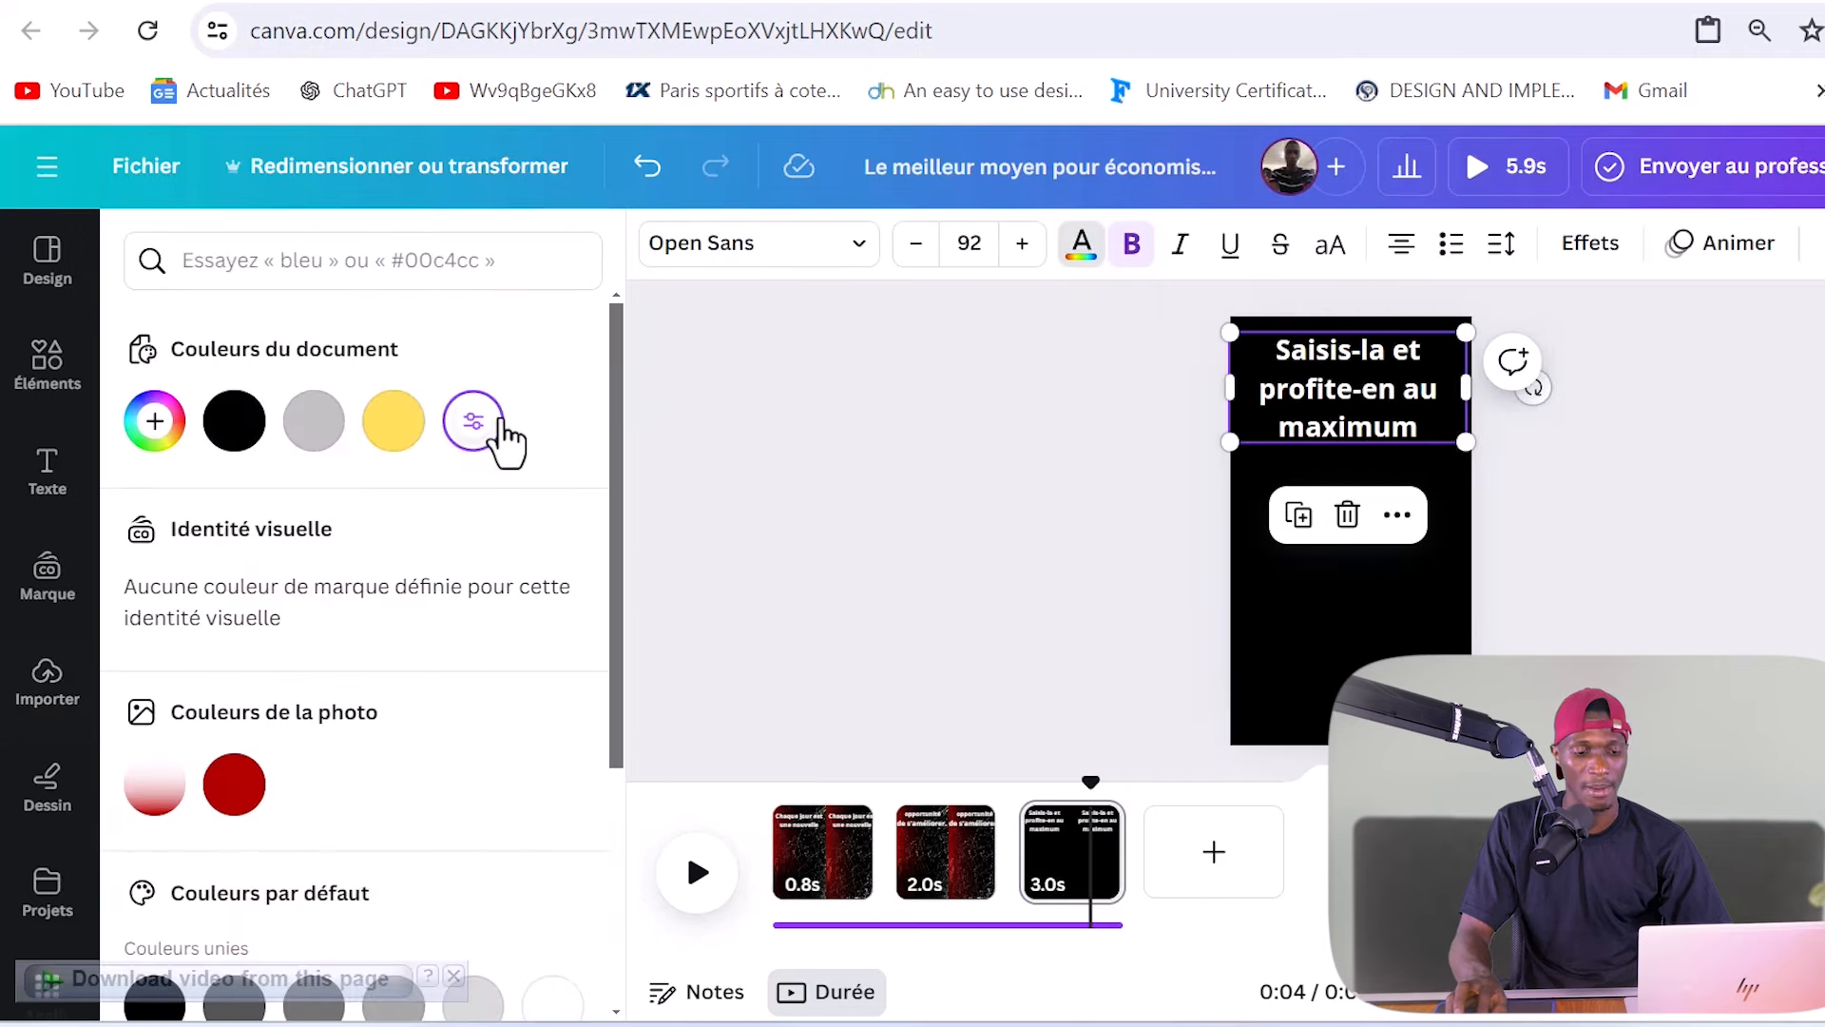
# Step: Paste the copied texture group onto the black third page and send it to the back, behind the quote text
pyautogui.click(1428, 622)
pyautogui.rightClick(1382, 590)
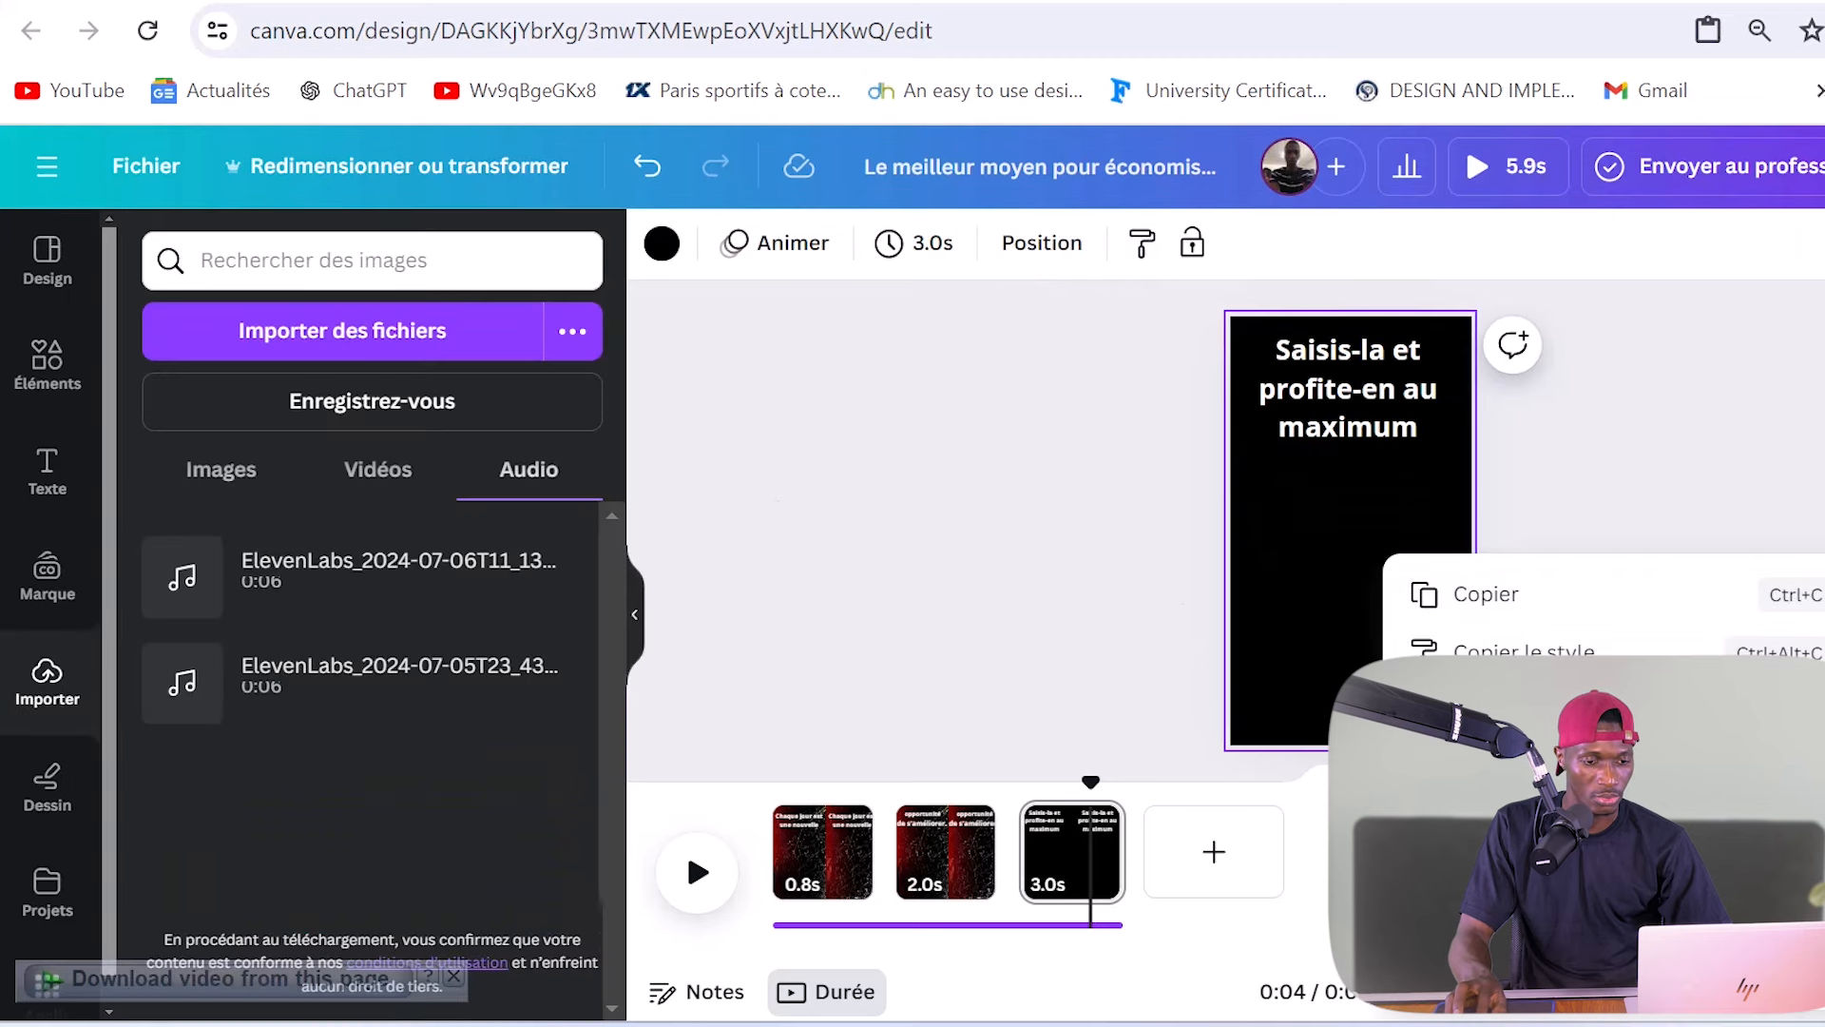
pyautogui.click(1478, 710)
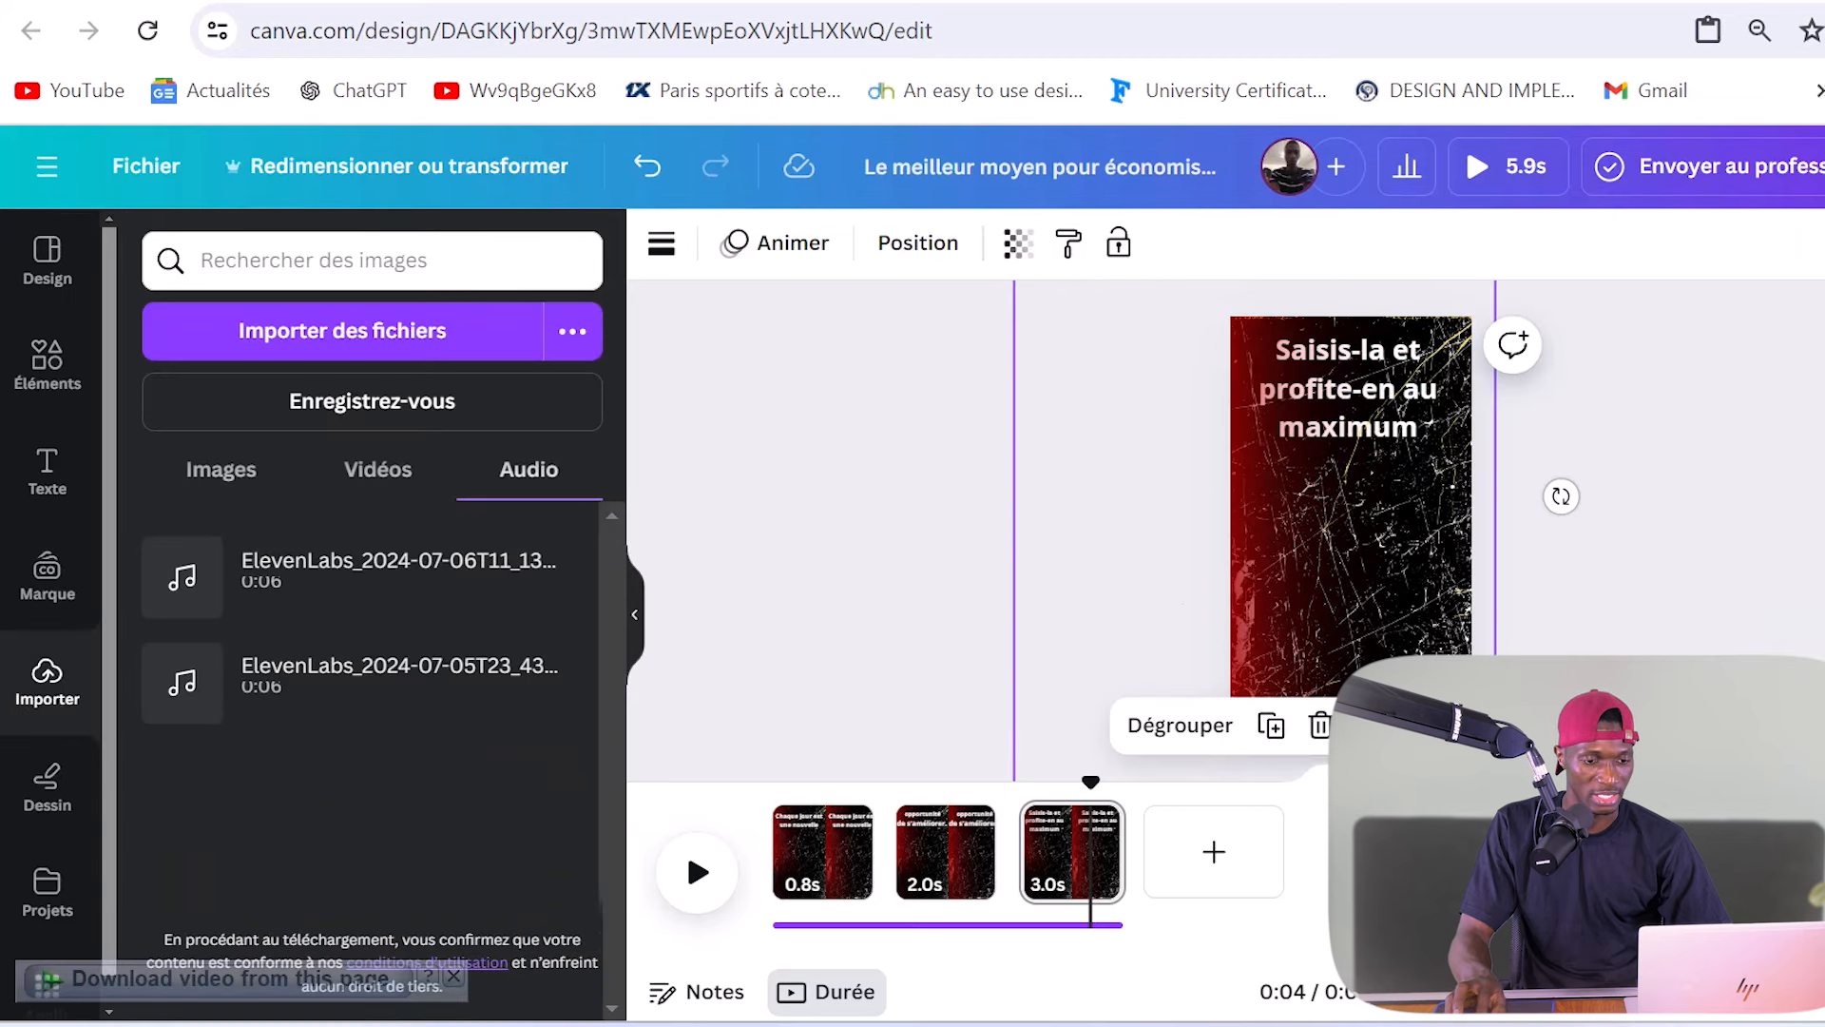
pyautogui.rightClick(1402, 561)
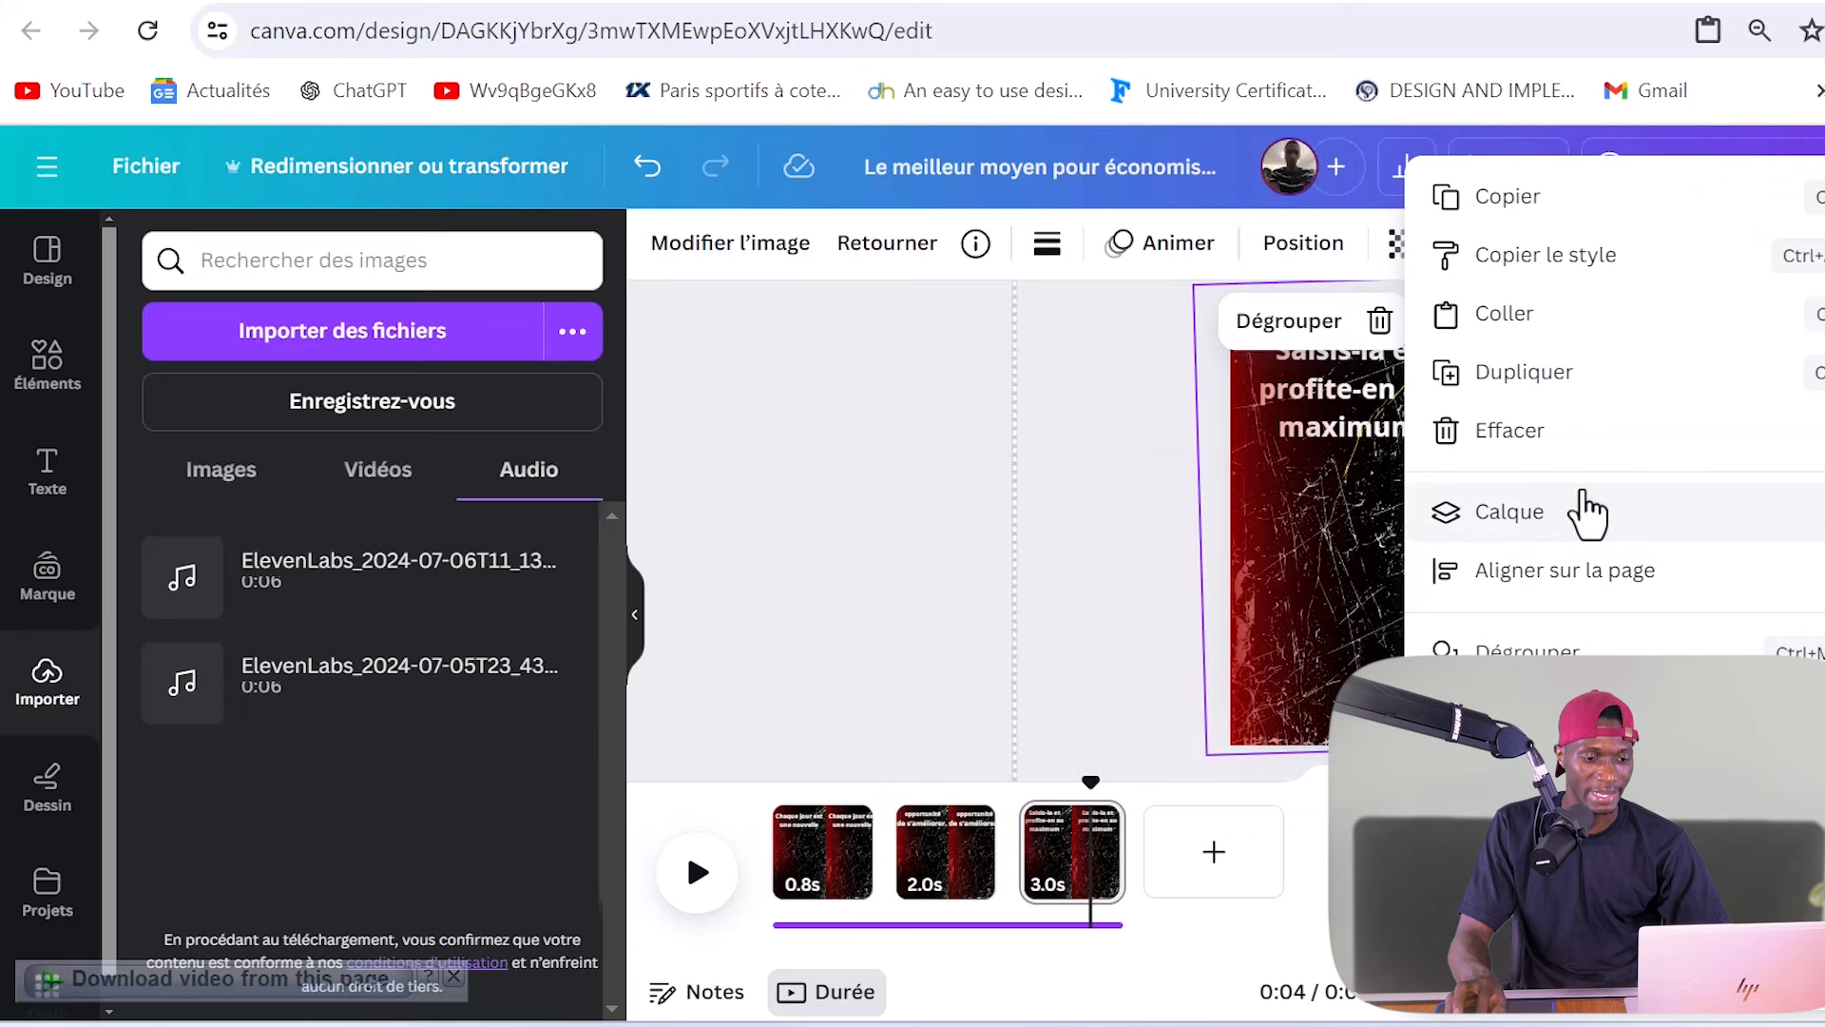
pyautogui.moveTo(1584, 513)
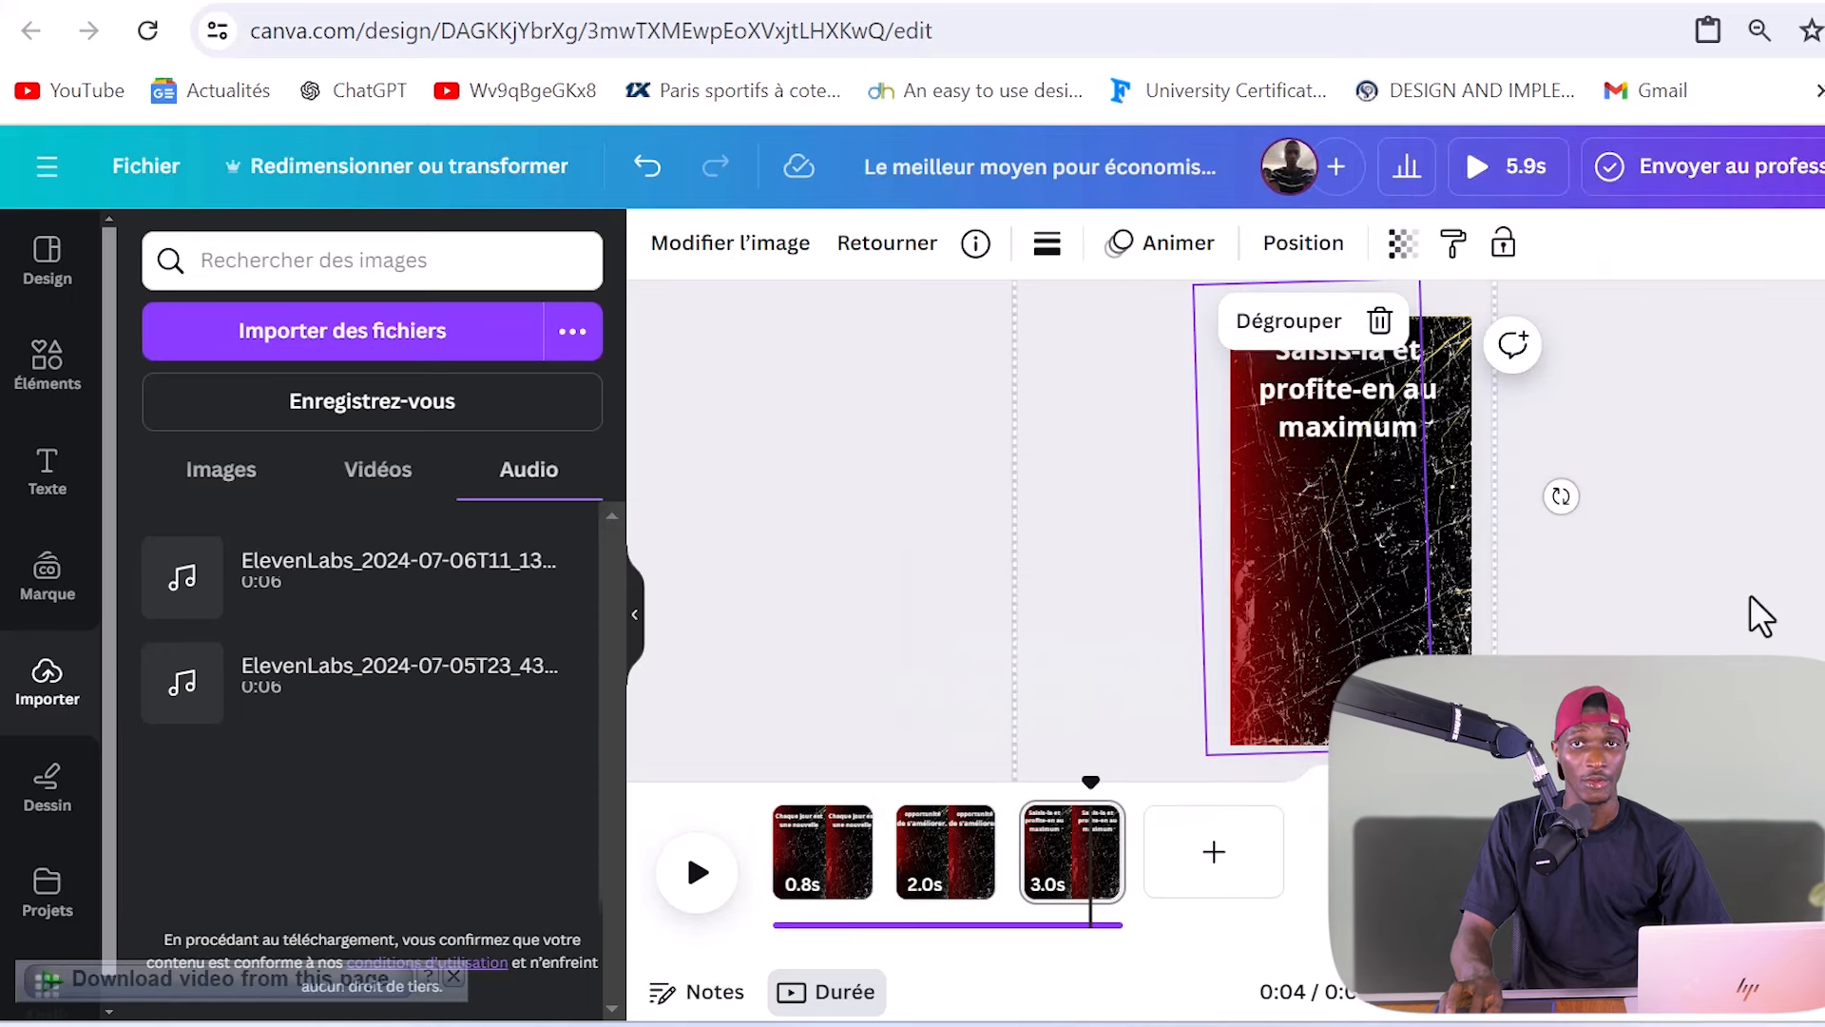
pyautogui.click(1616, 616)
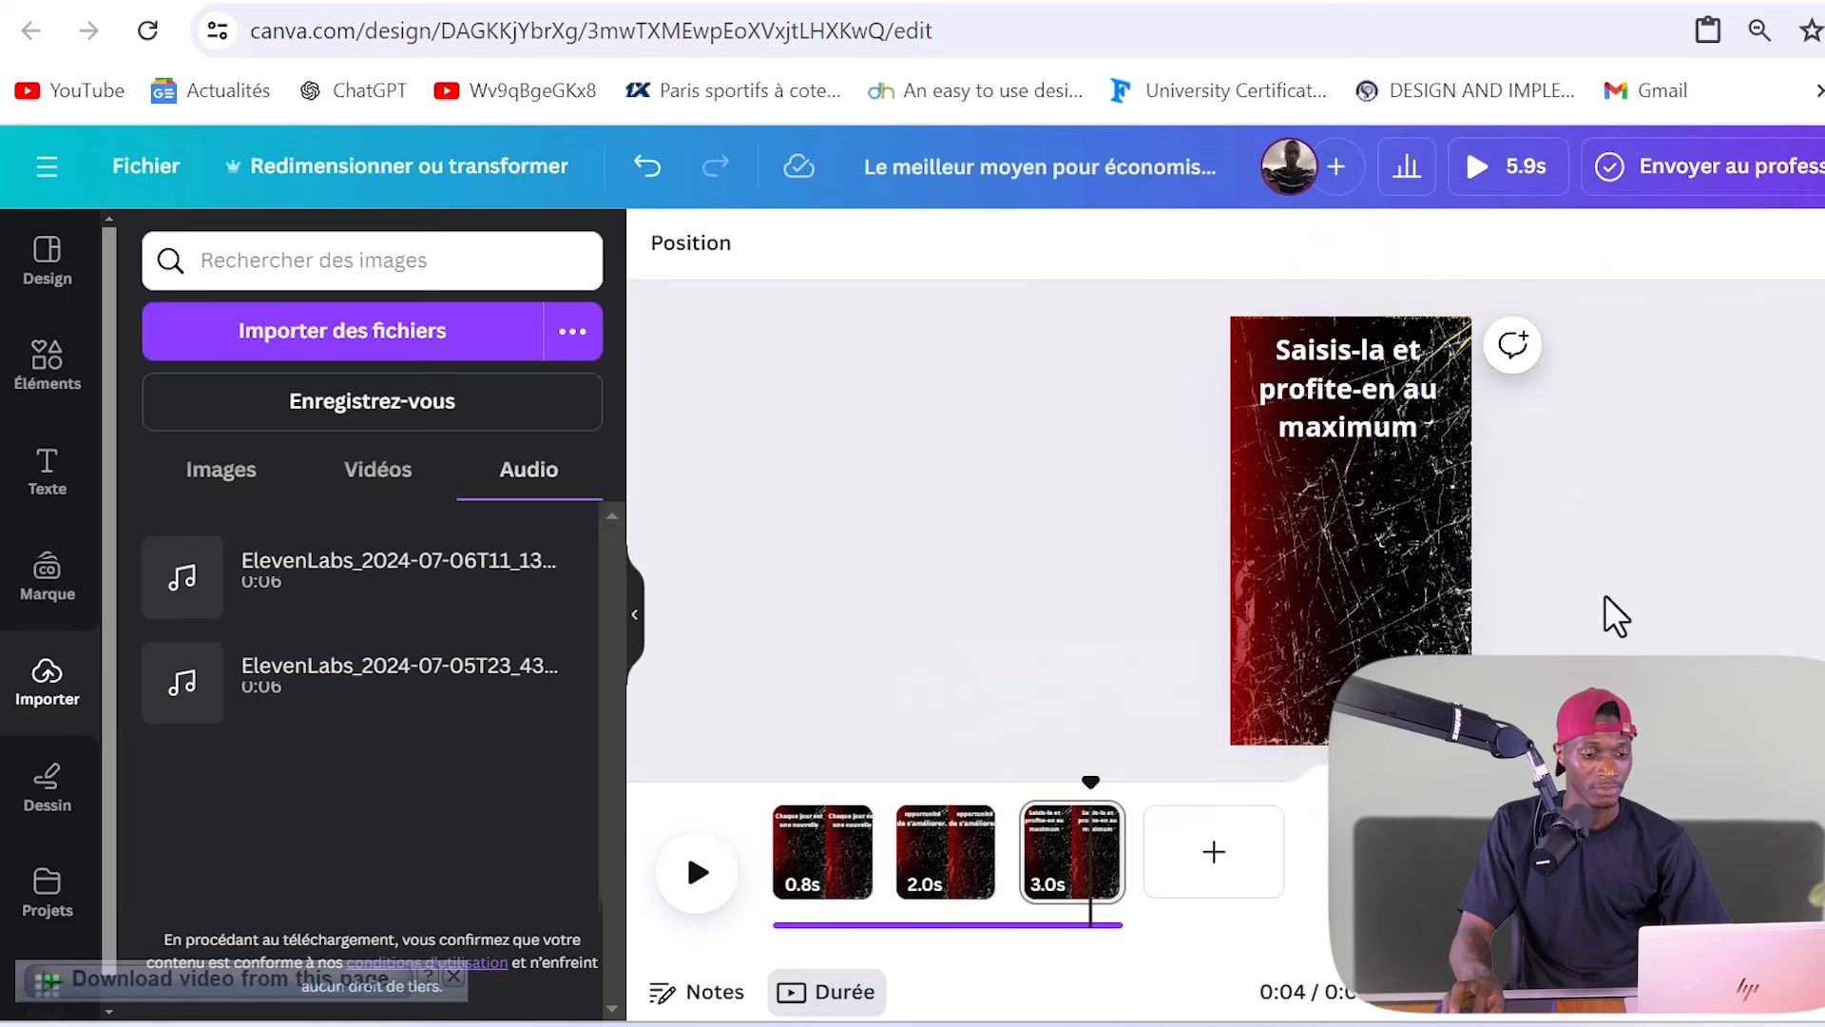
# Step: Add the white barbell-squat figure from the workout illustrations to the first page, enlarge it slightly and place it below the quote
pyautogui.click(844, 794)
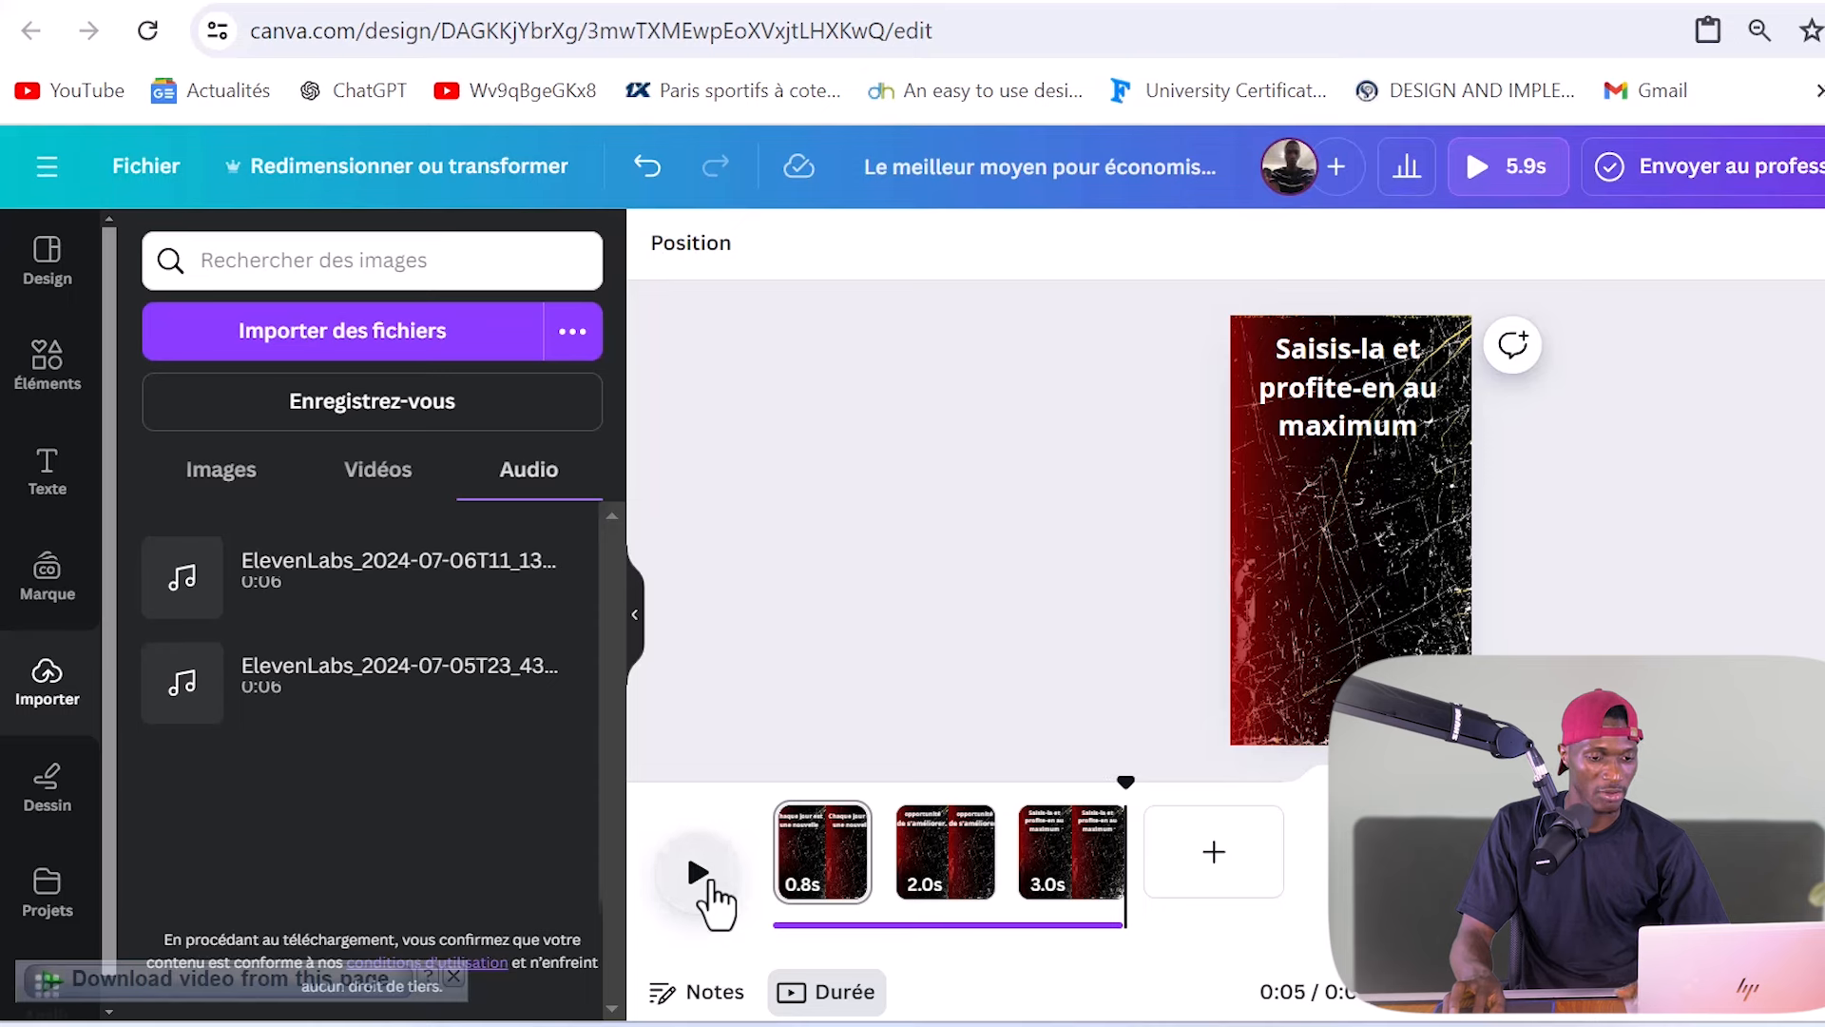
pyautogui.click(1409, 574)
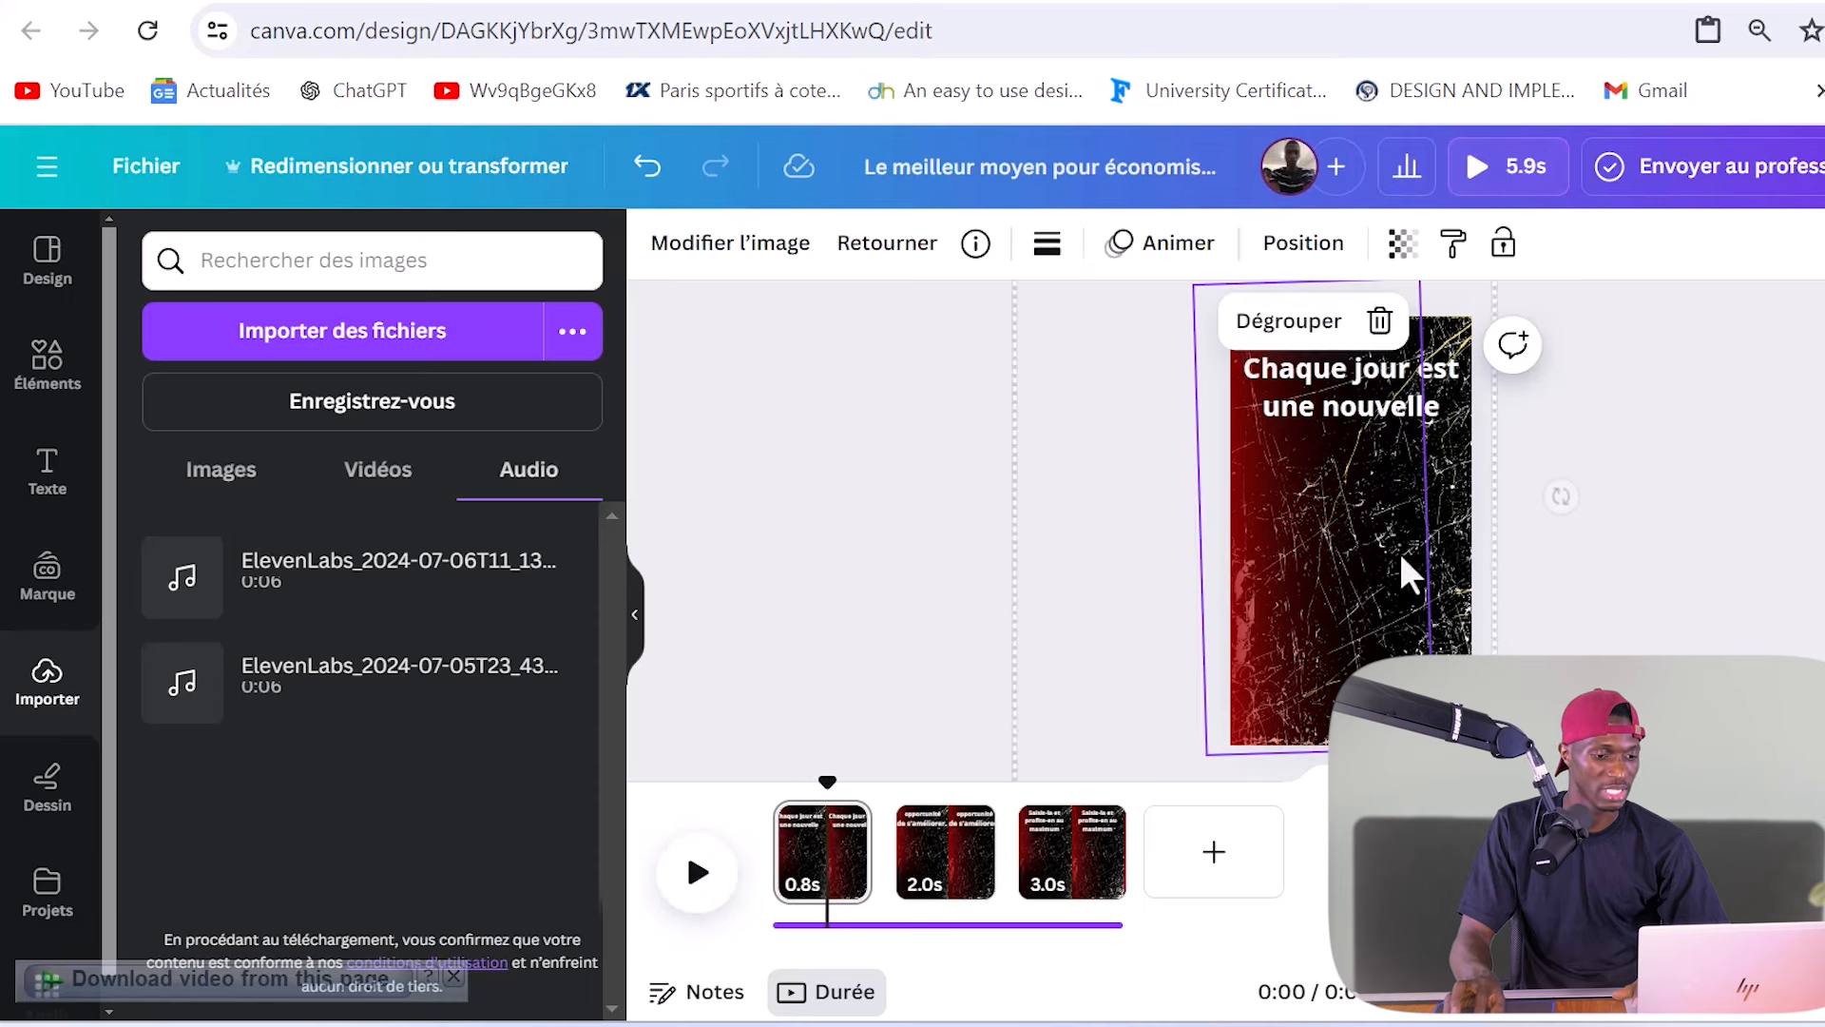
pyautogui.moveTo(841, 772); pyautogui.dragTo(677, 799)
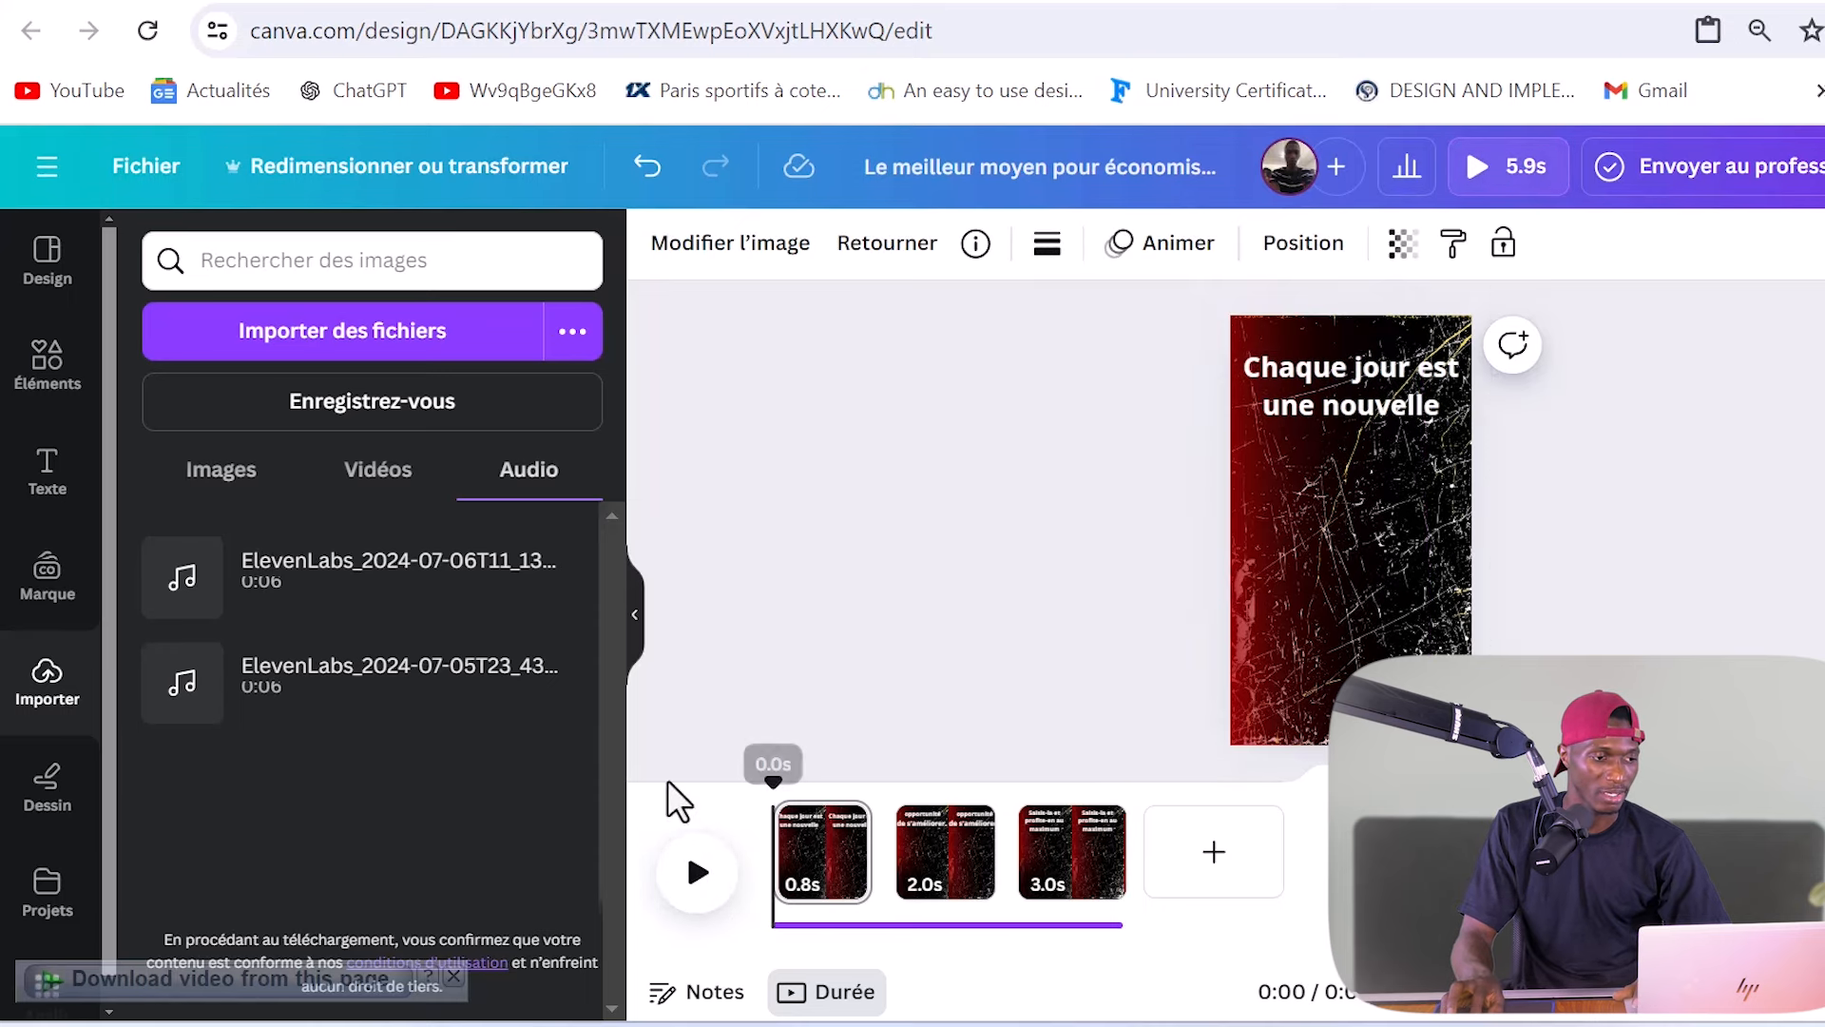
pyautogui.click(48, 366)
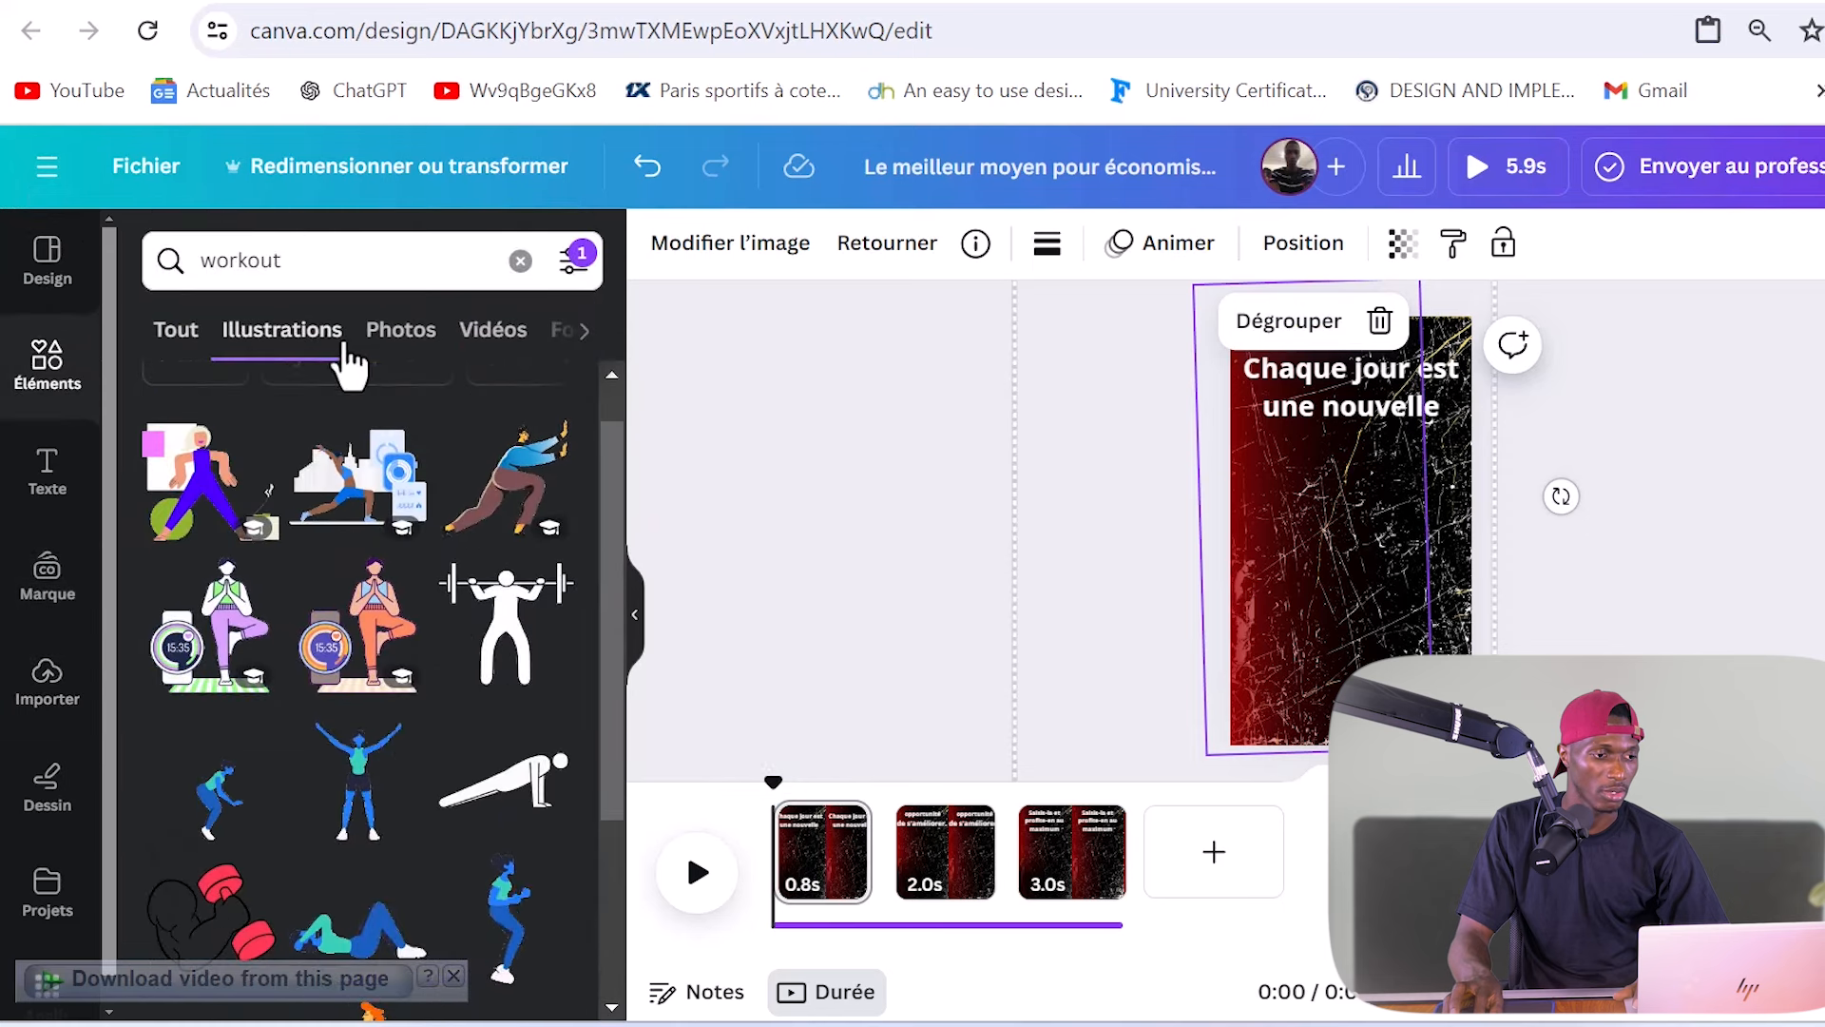
pyautogui.click(504, 655)
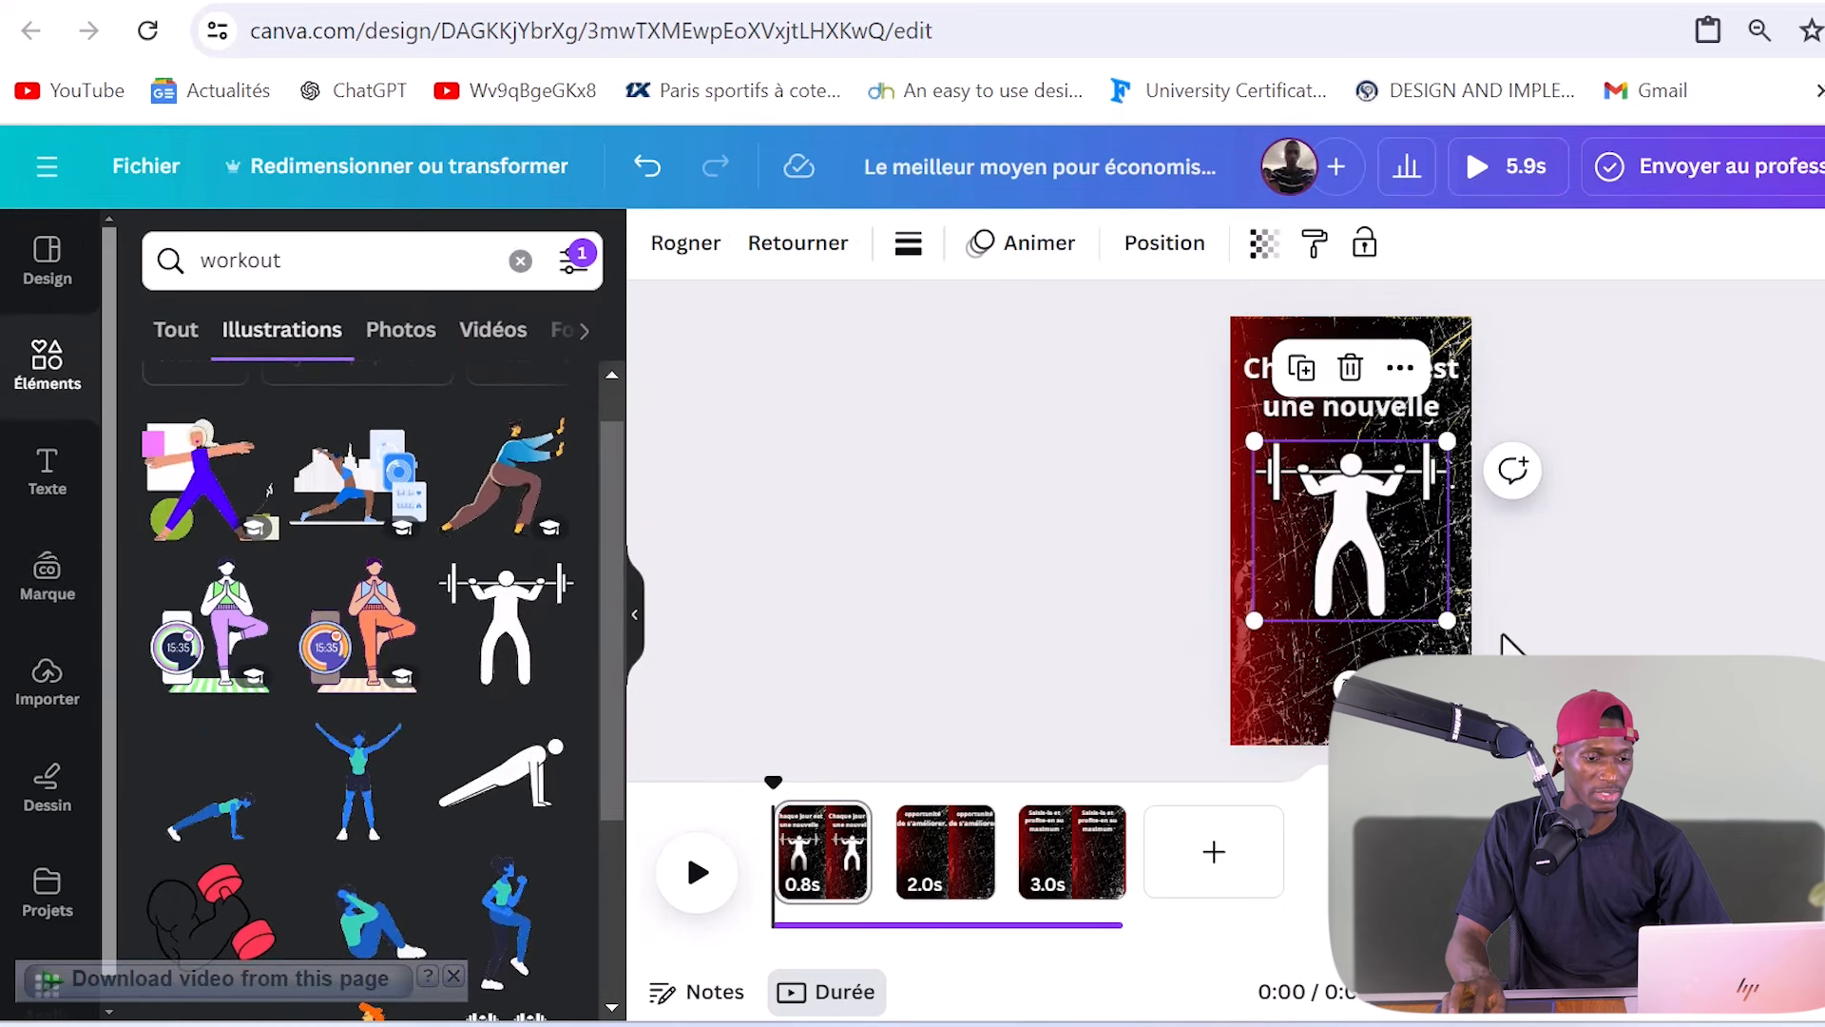
pyautogui.moveTo(1440, 616); pyautogui.dragTo(1464, 650)
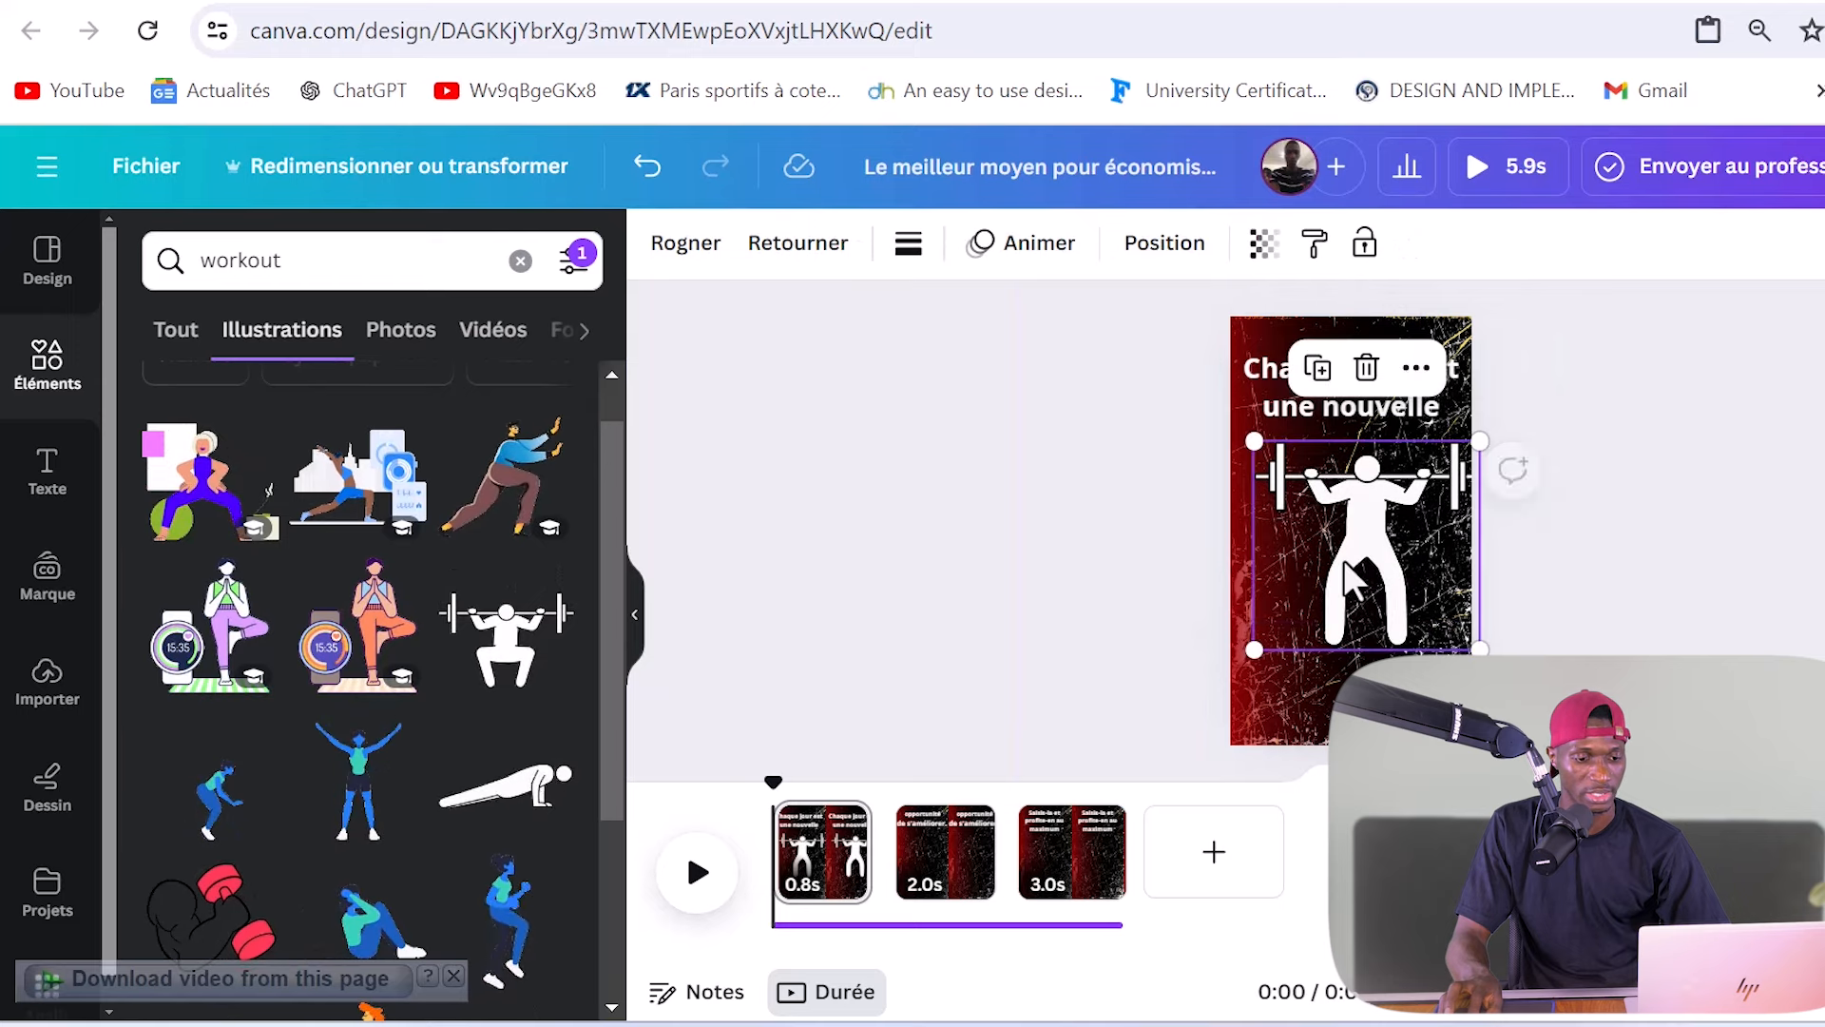
pyautogui.moveTo(1323, 556); pyautogui.dragTo(1311, 555)
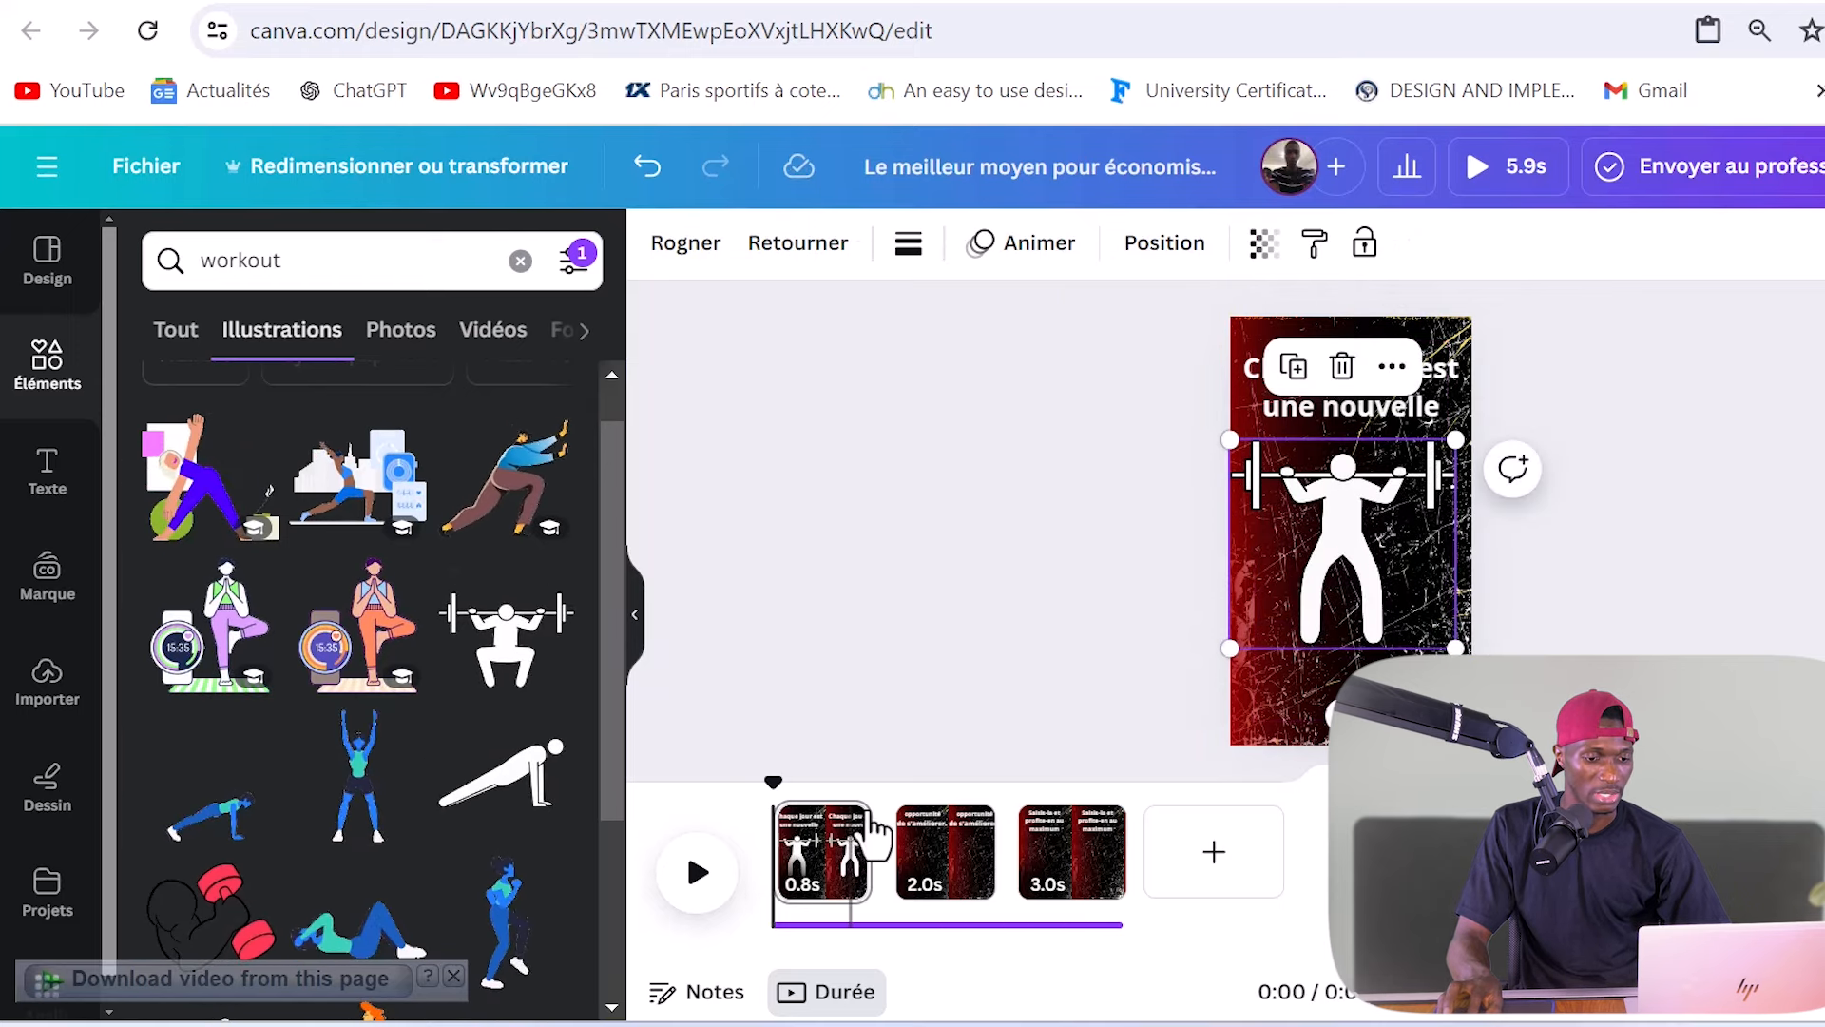
# Step: Add the white pull-up figure to the second page, and white pull-up, push-up, dumbbell and sit-up figures to the third page
pyautogui.click(932, 860)
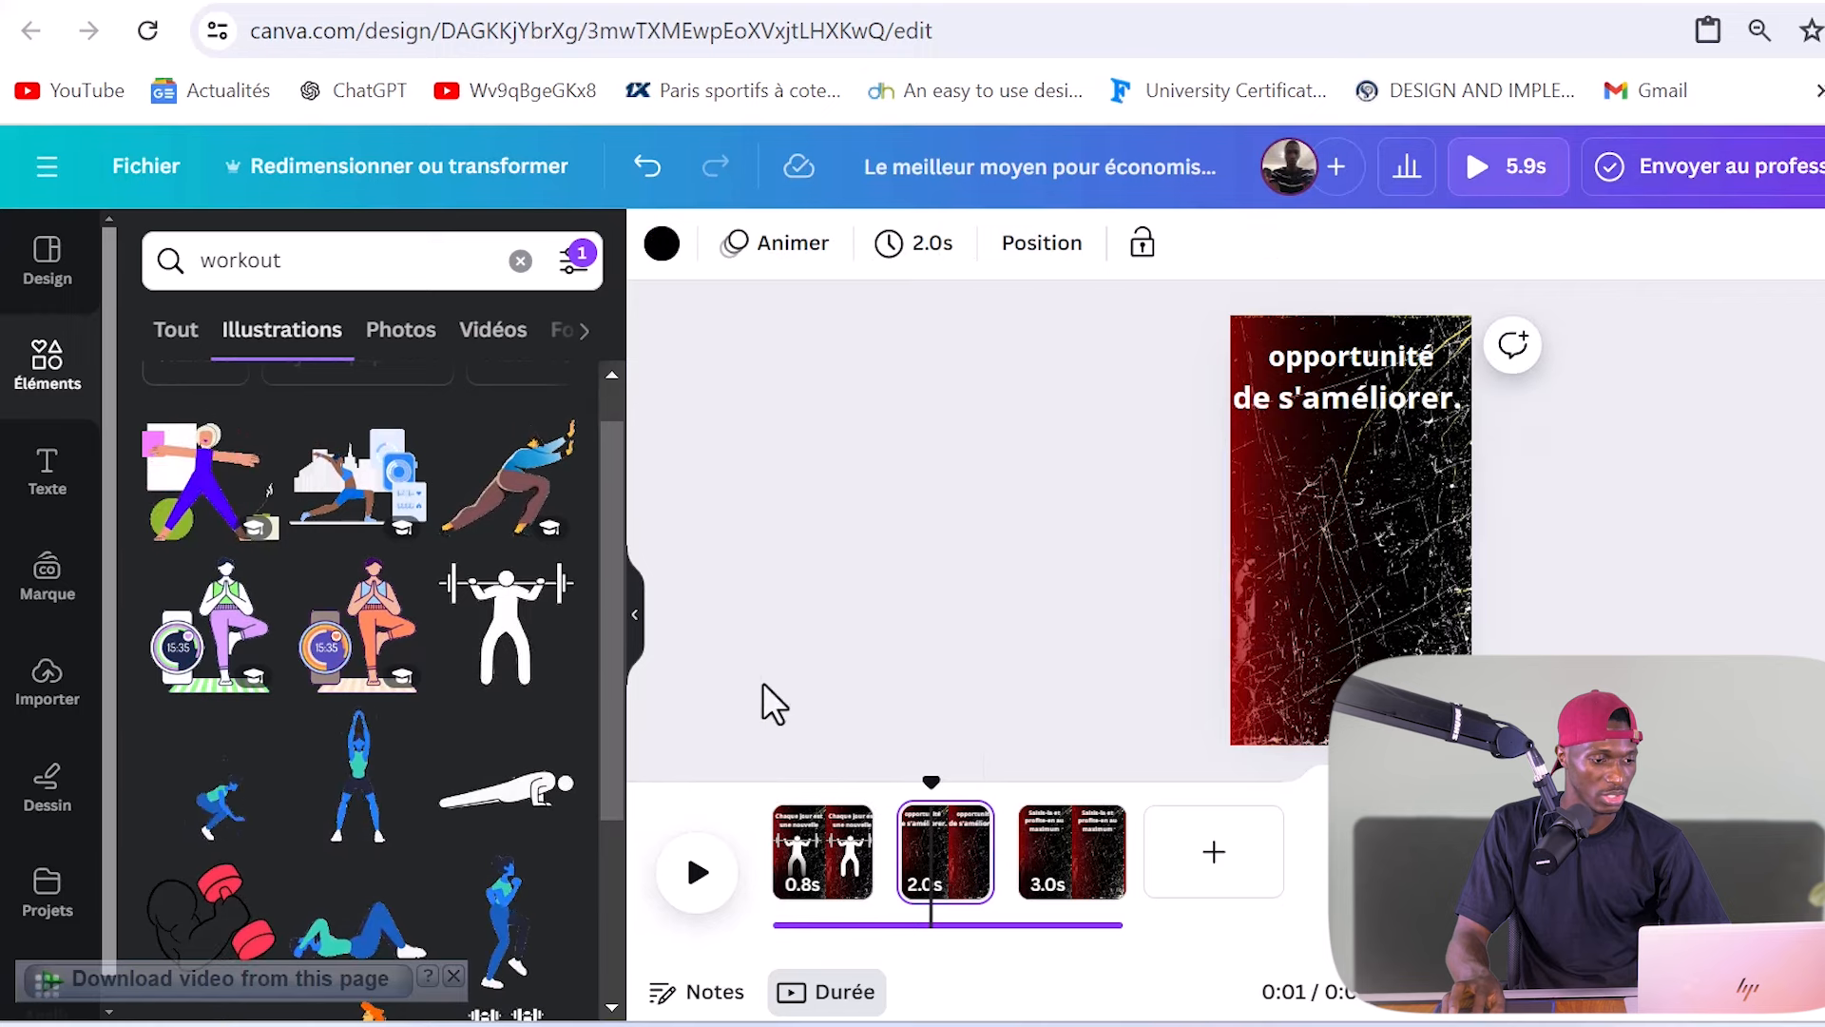
pyautogui.scroll(-2, 549, 782)
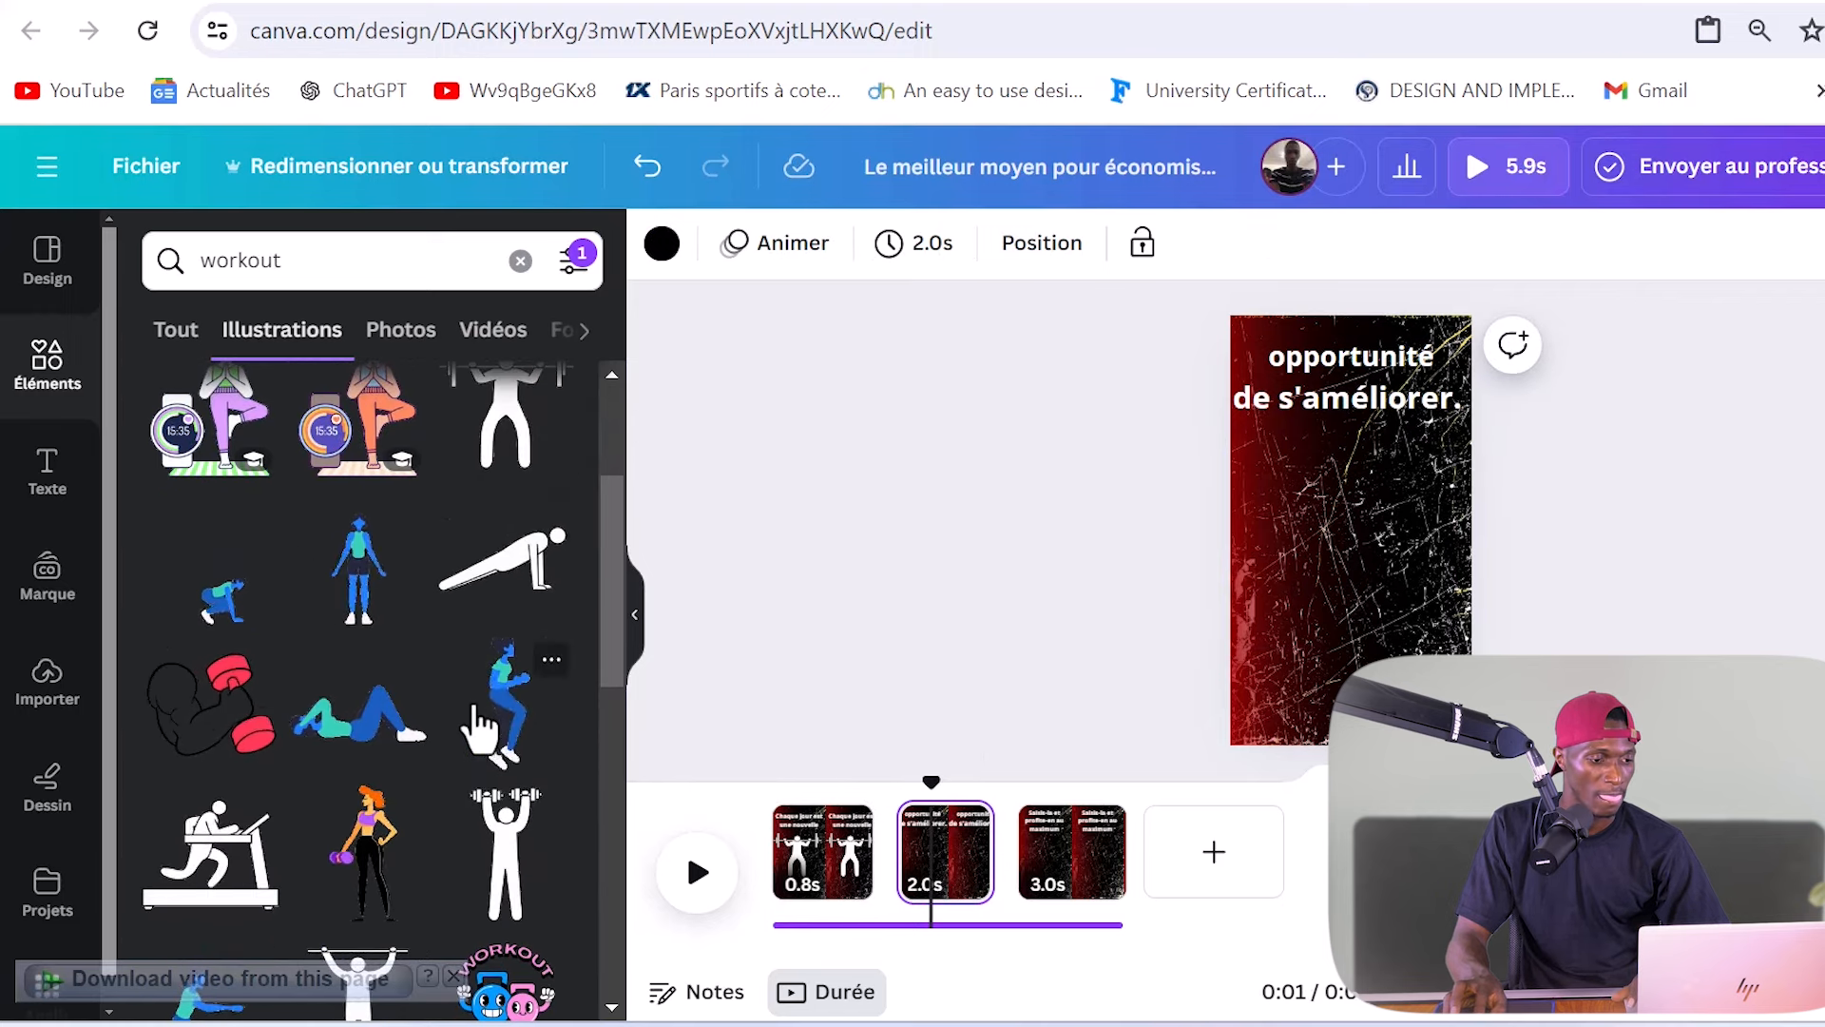
pyautogui.scroll(-1, 480, 732)
pyautogui.click(386, 784)
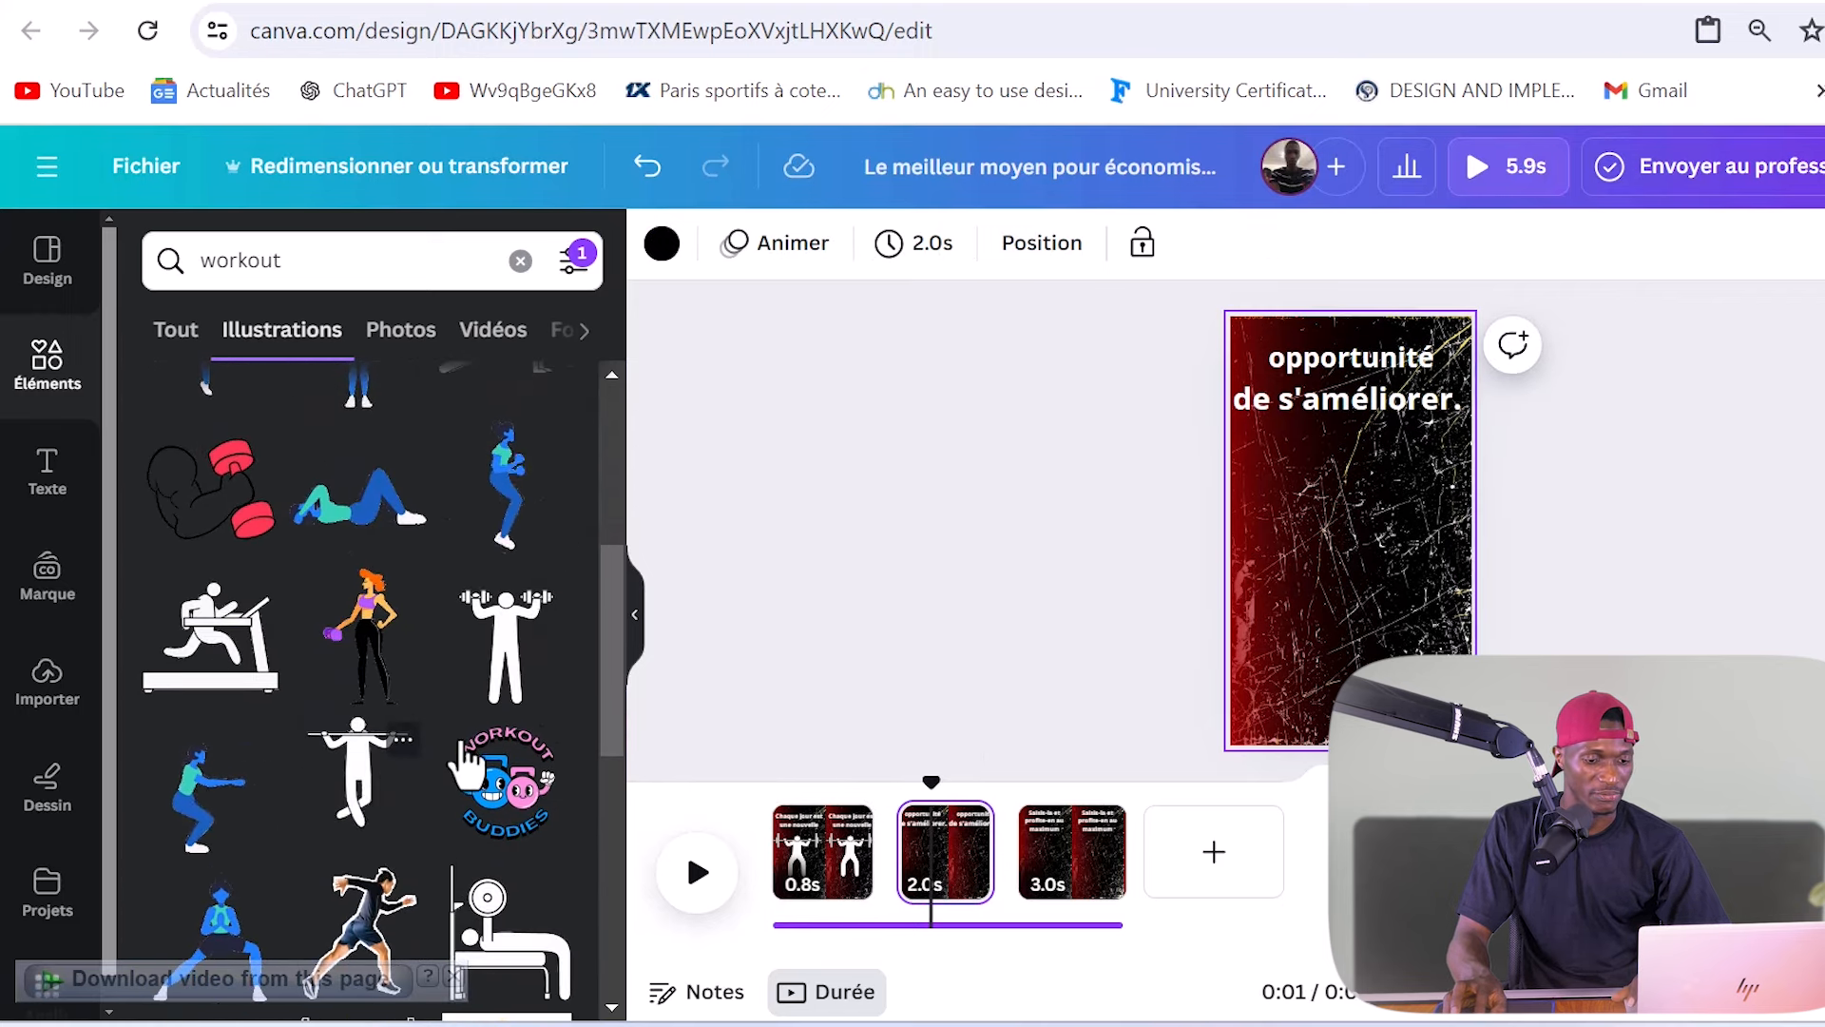
pyautogui.click(1077, 860)
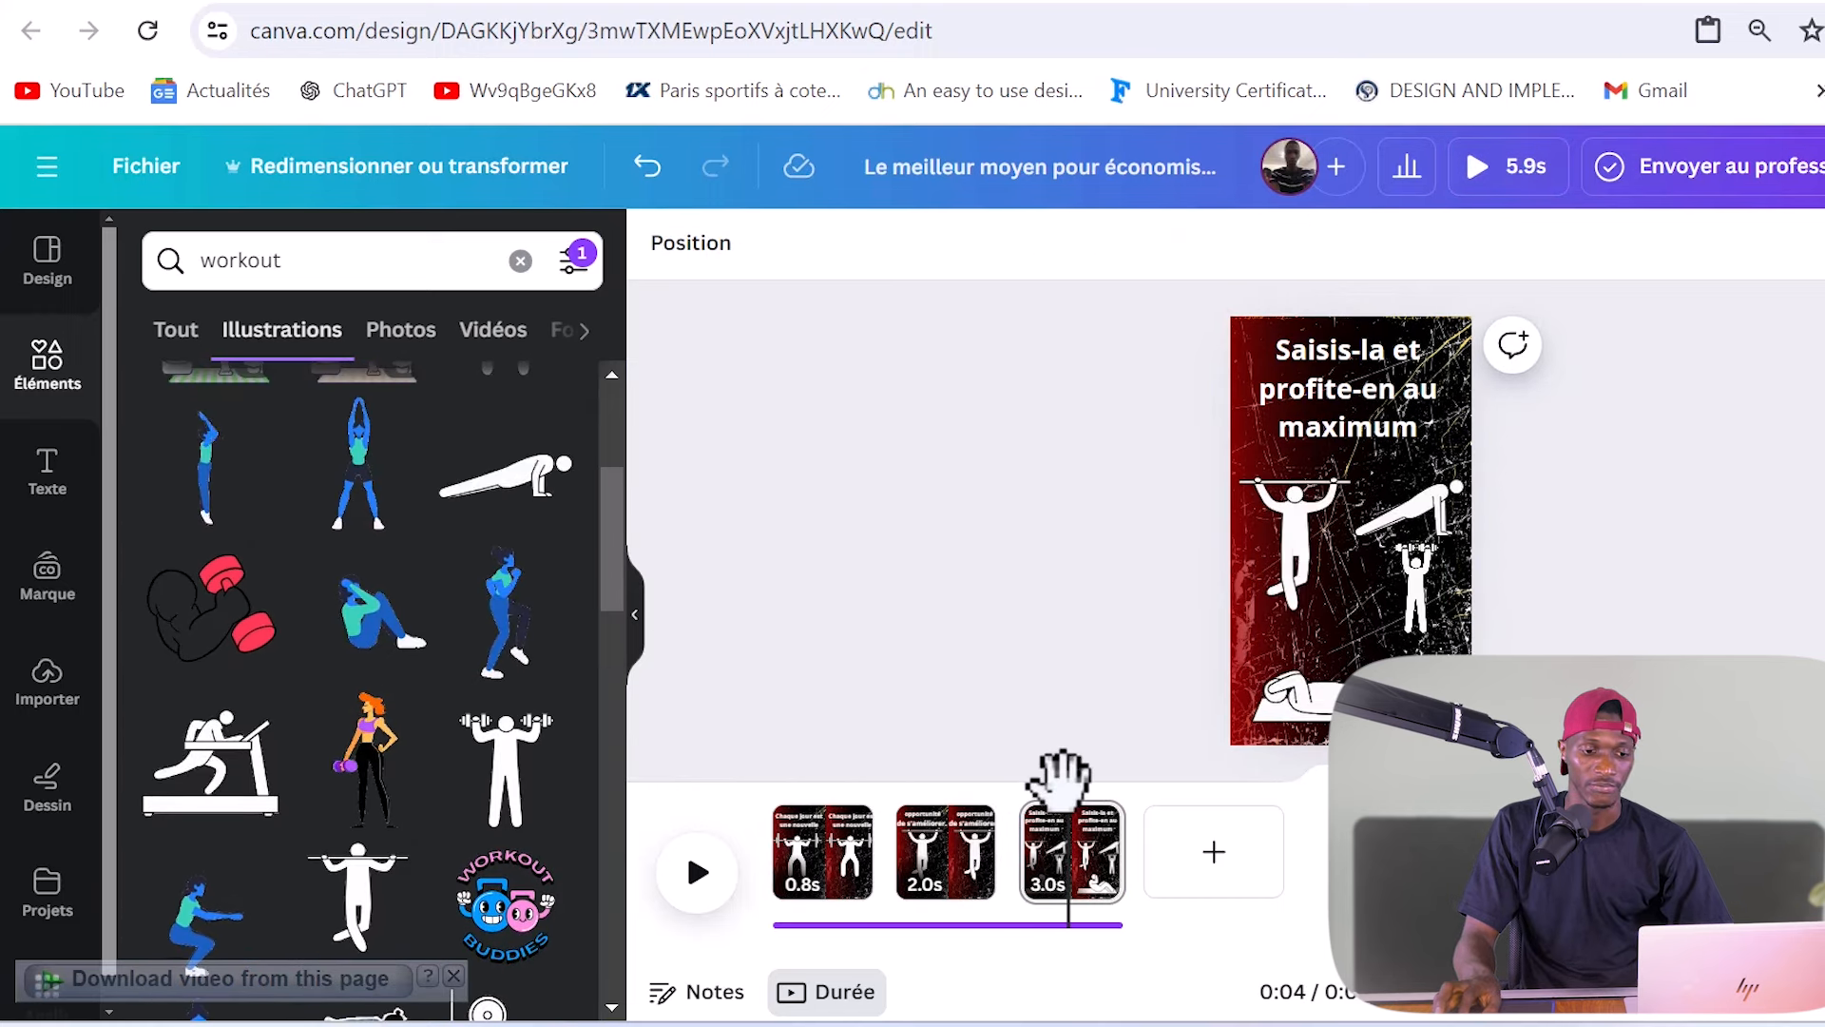
# Step: Add a subtitle text box near the bottom of the first page, below the barbell figure, containing the creator's social media handle
pyautogui.moveTo(1062, 783); pyautogui.dragTo(599, 801)
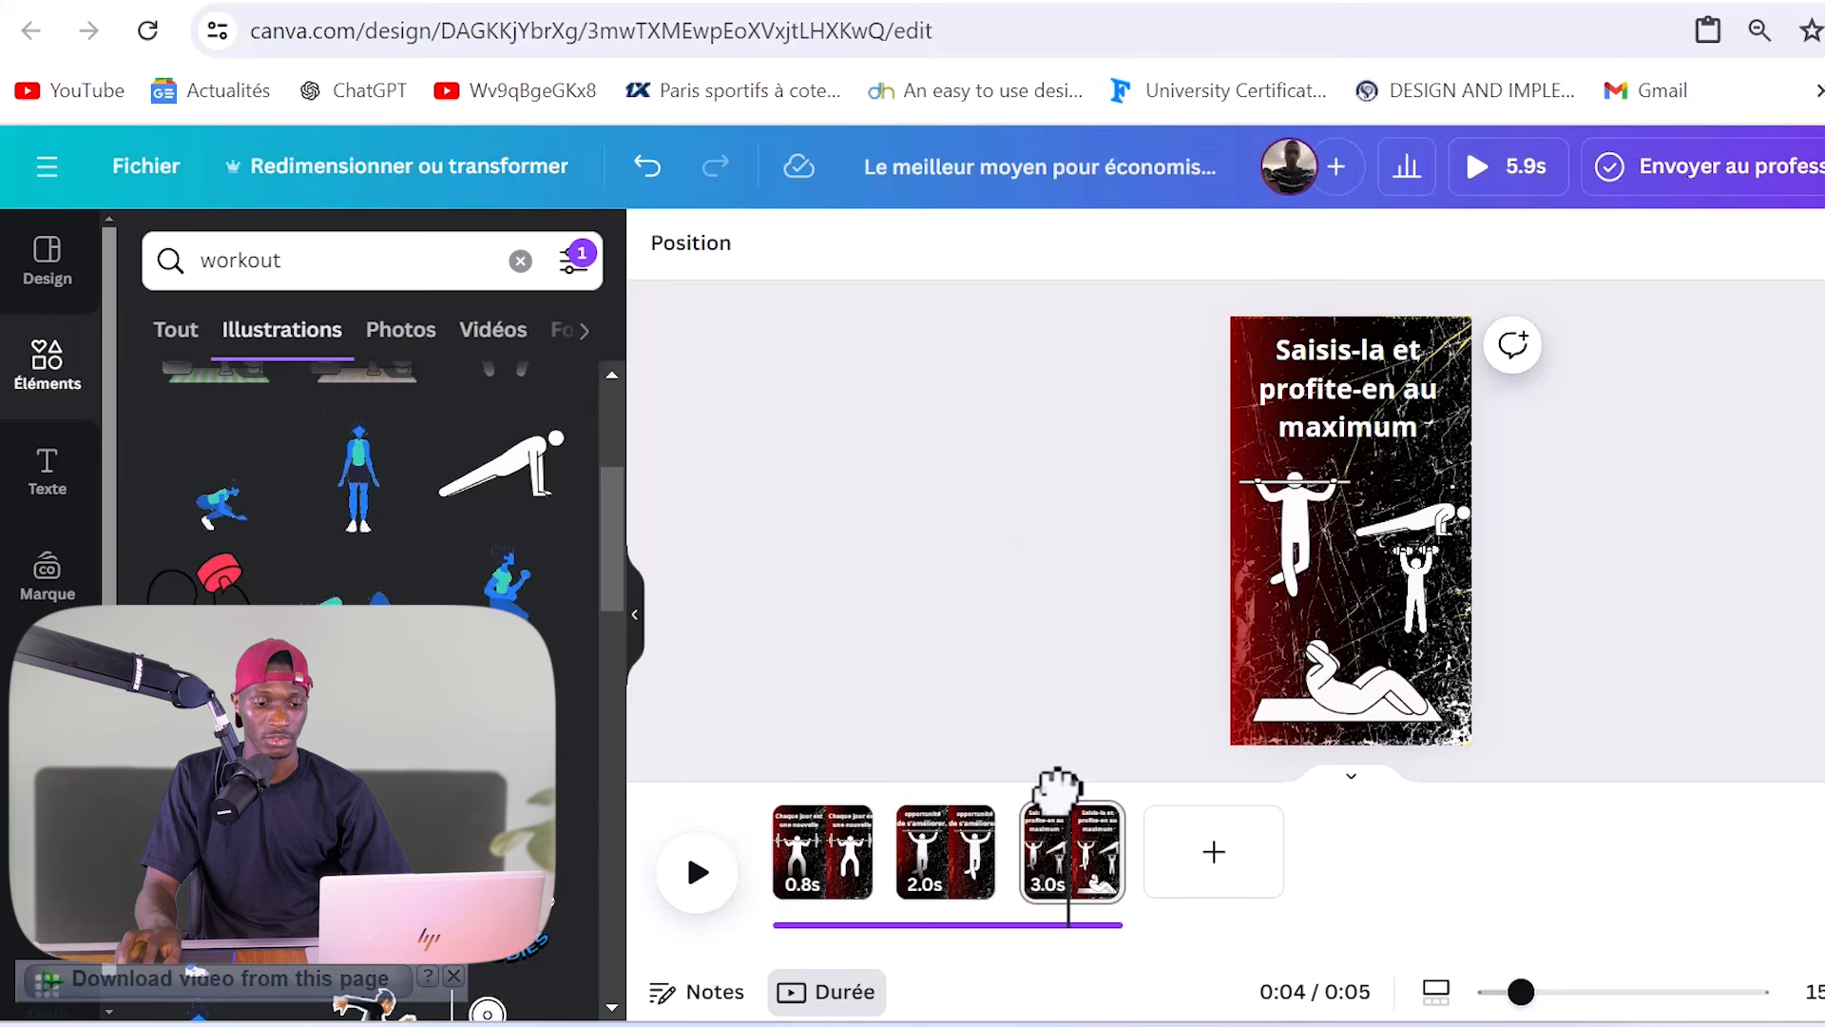
pyautogui.moveTo(1051, 795); pyautogui.dragTo(591, 795)
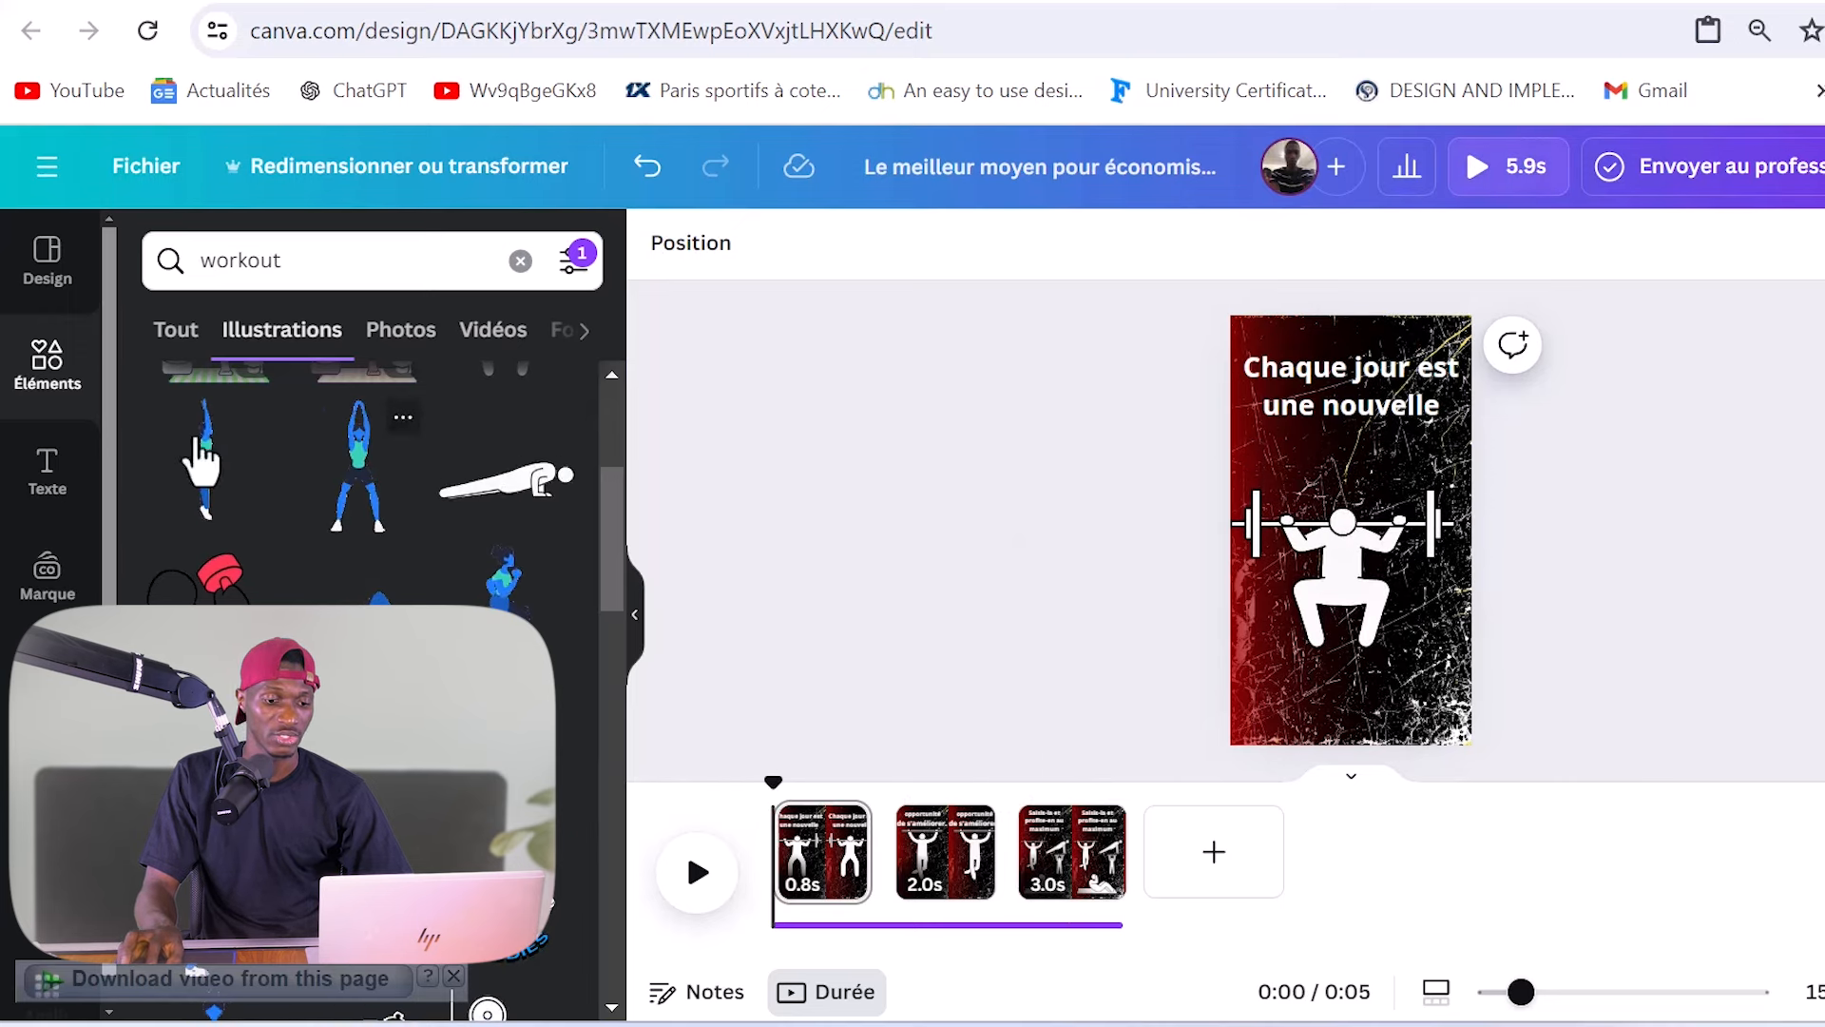
pyautogui.click(32, 393)
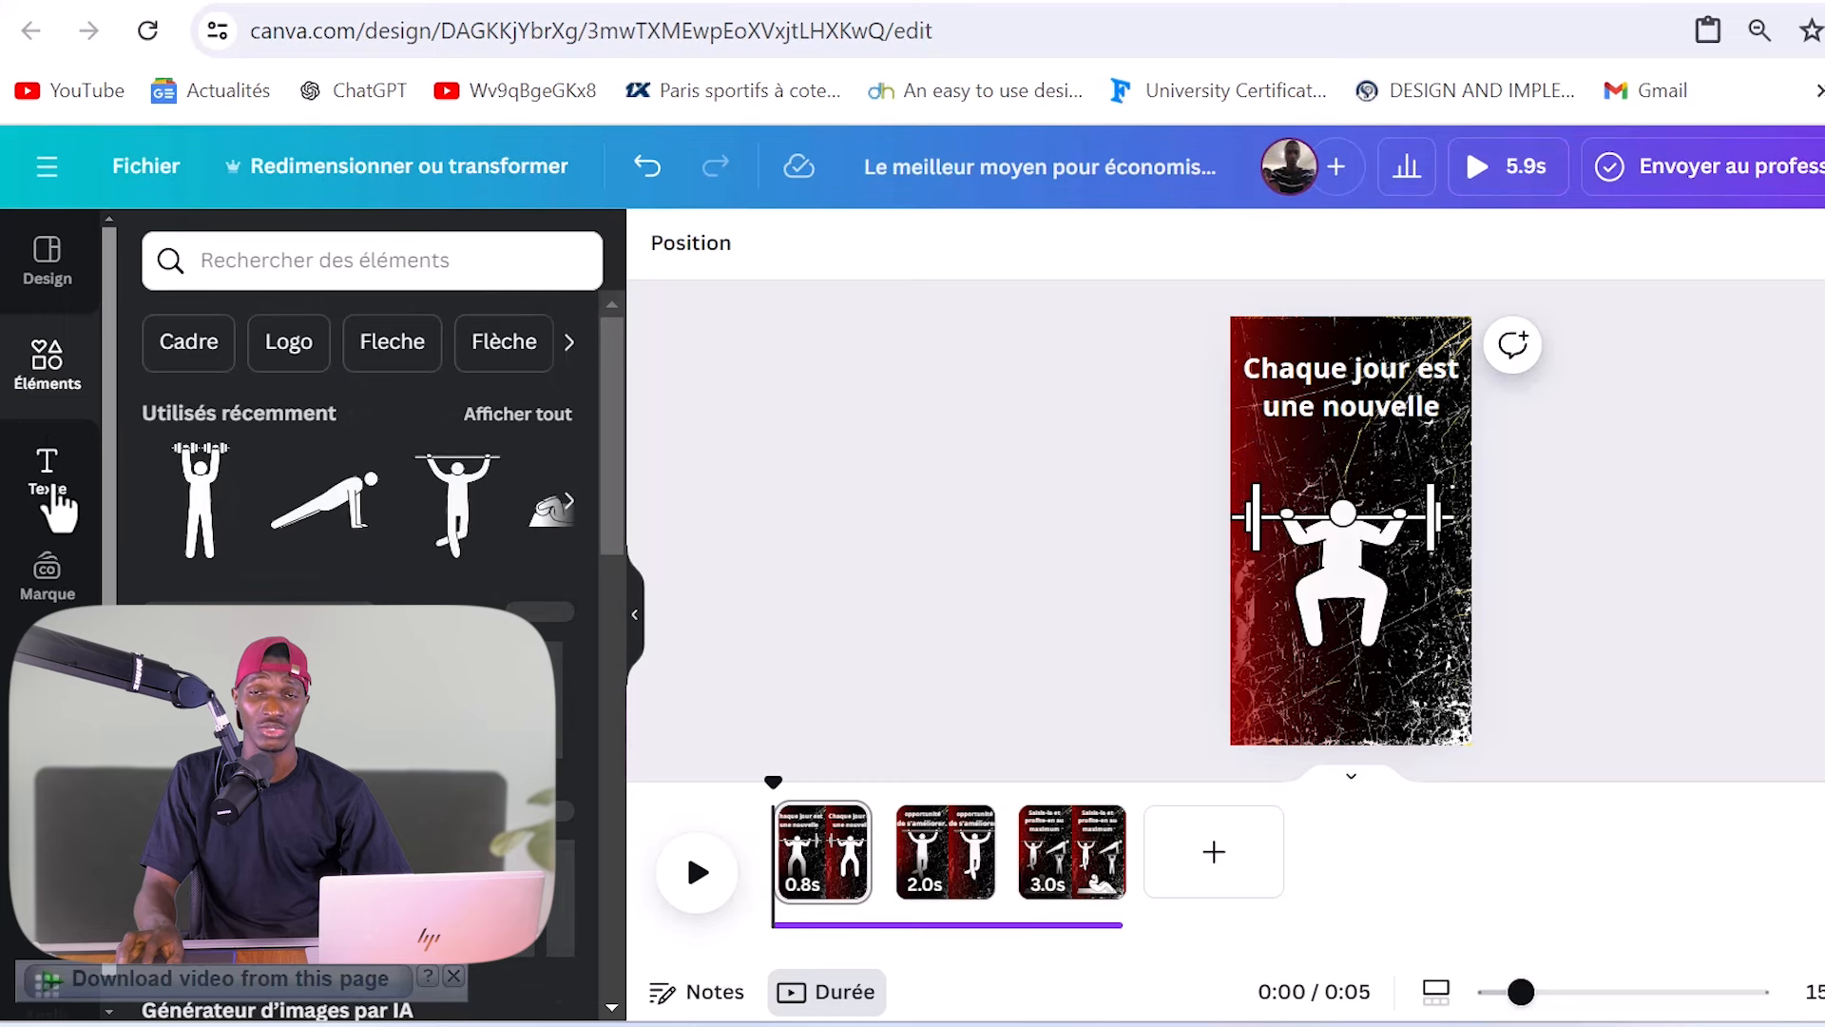
pyautogui.click(54, 494)
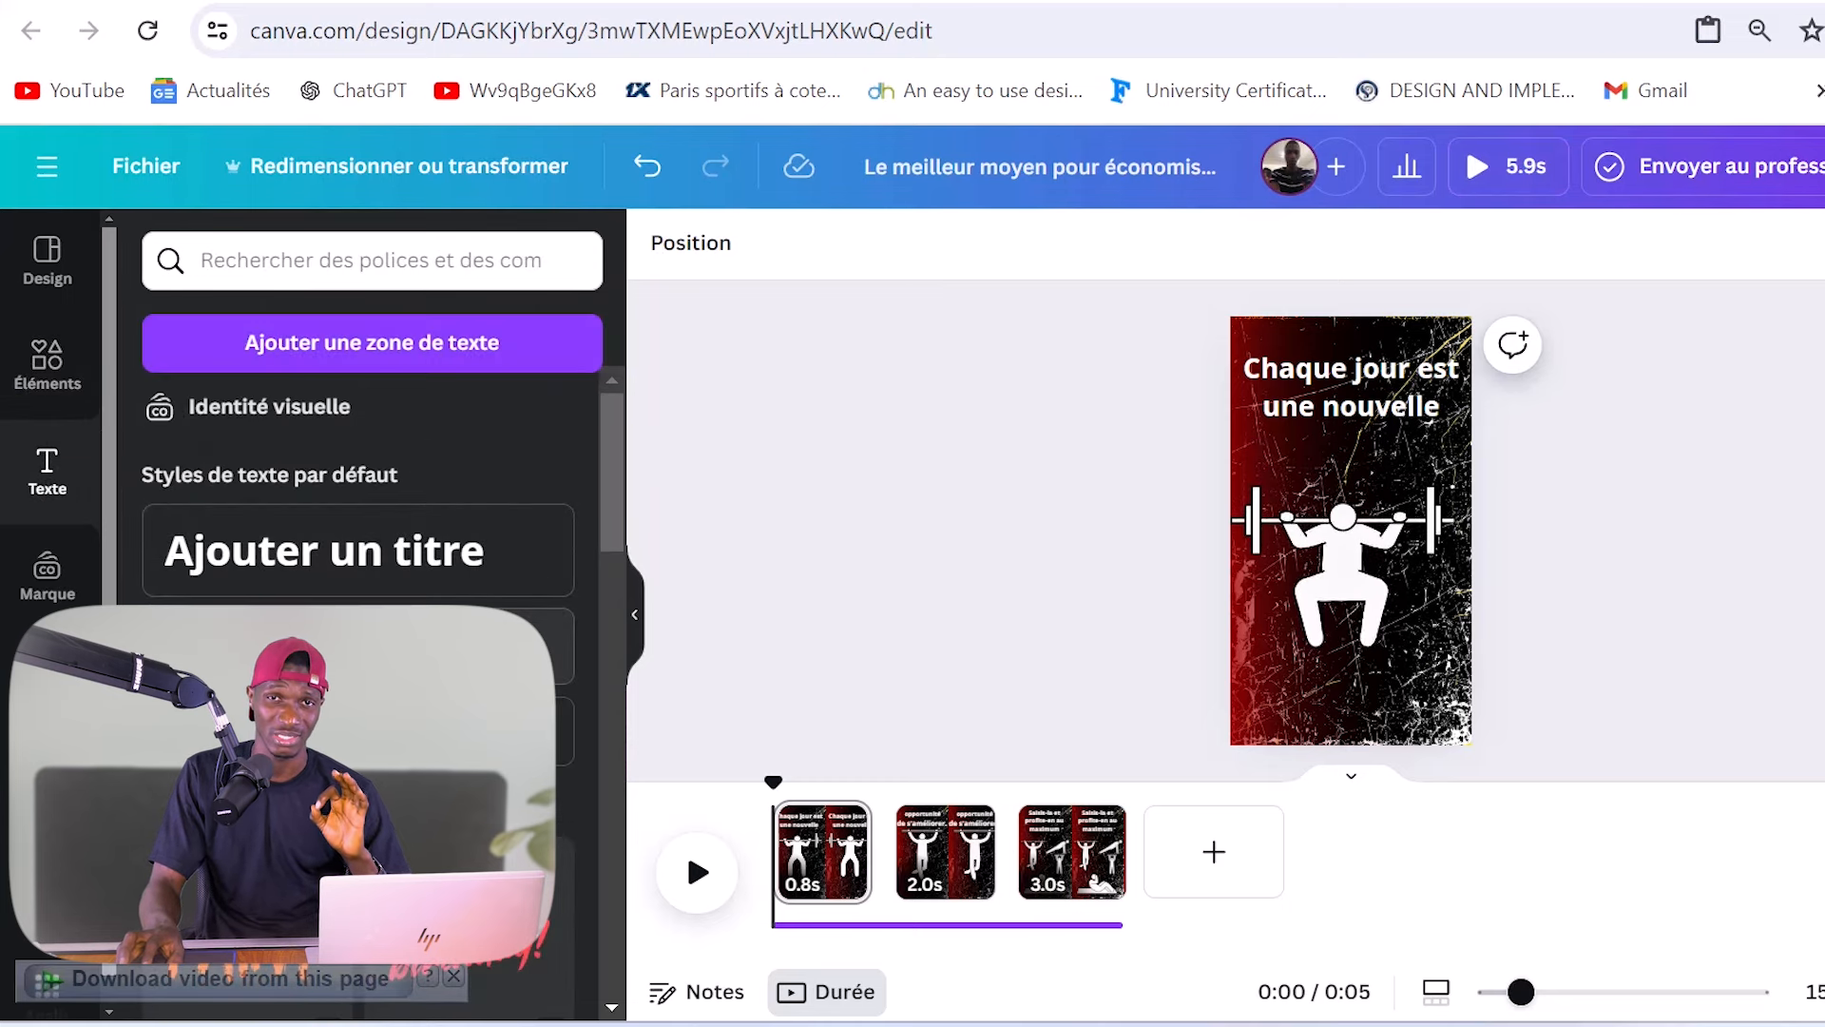
pyautogui.click(357, 646)
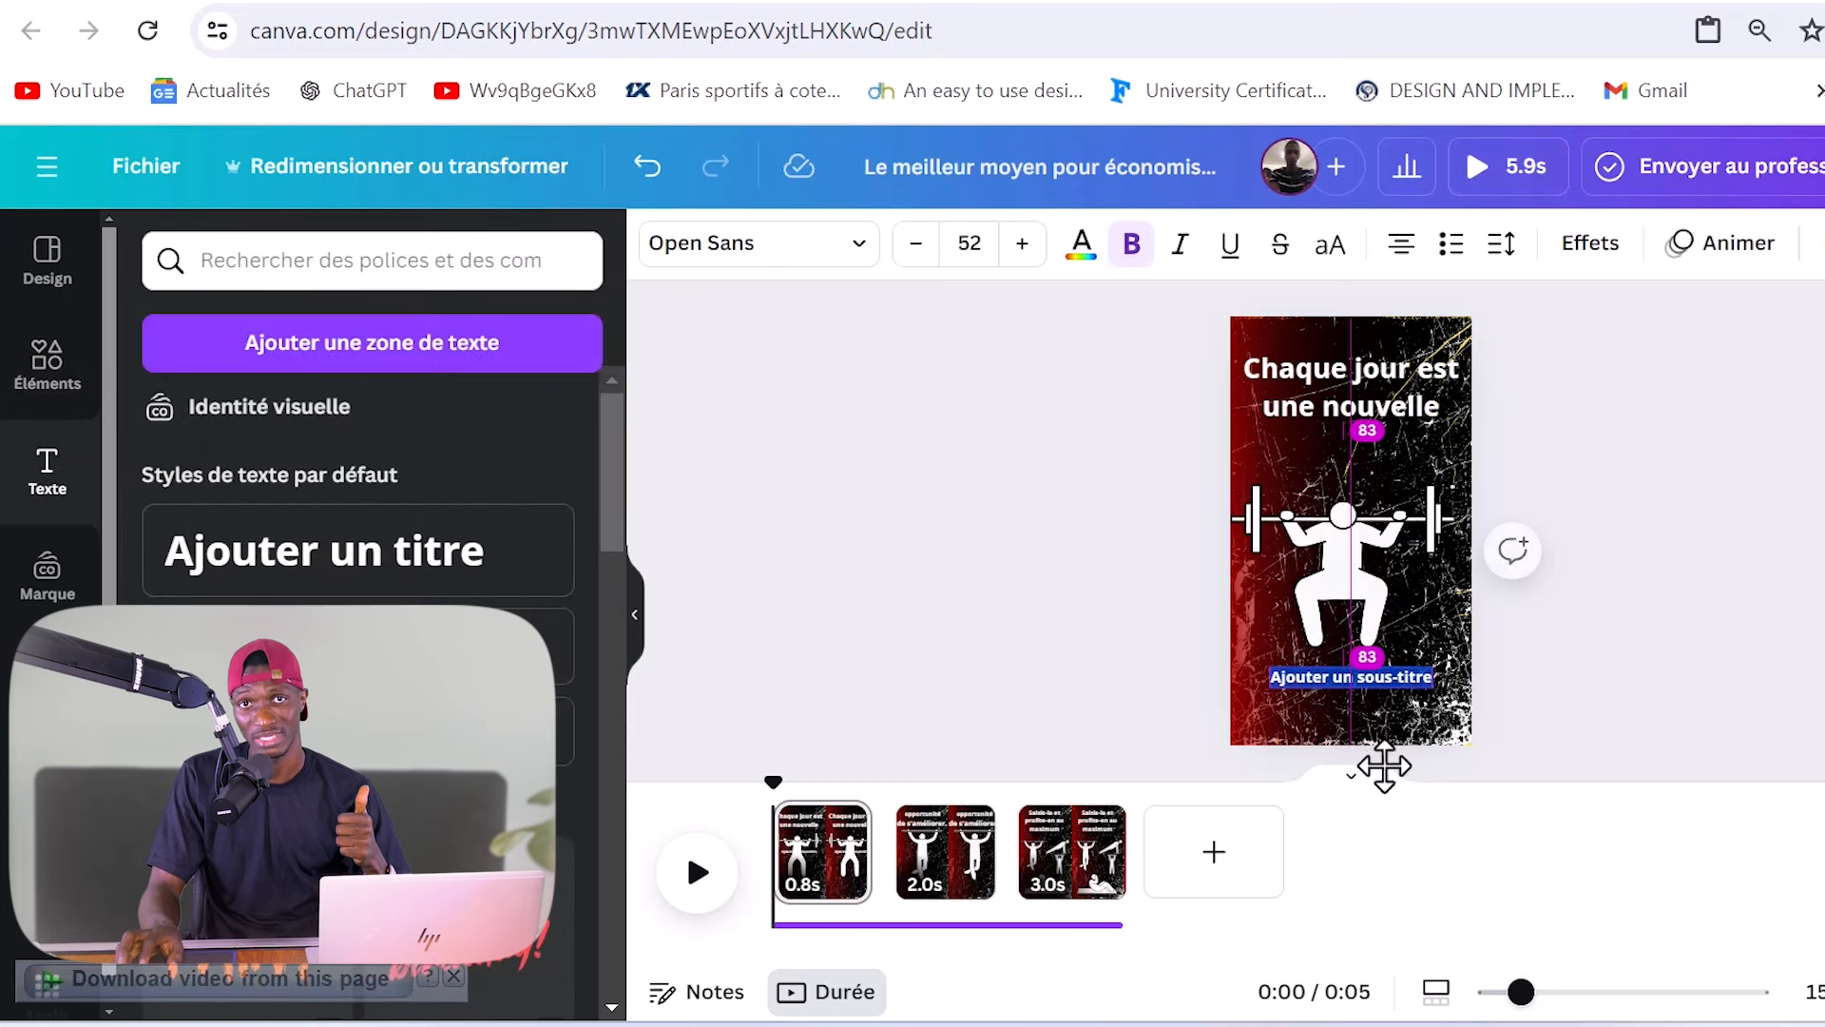
pyautogui.moveTo(1384, 767); pyautogui.dragTo(1385, 795)
pyautogui.press('BackSpace')
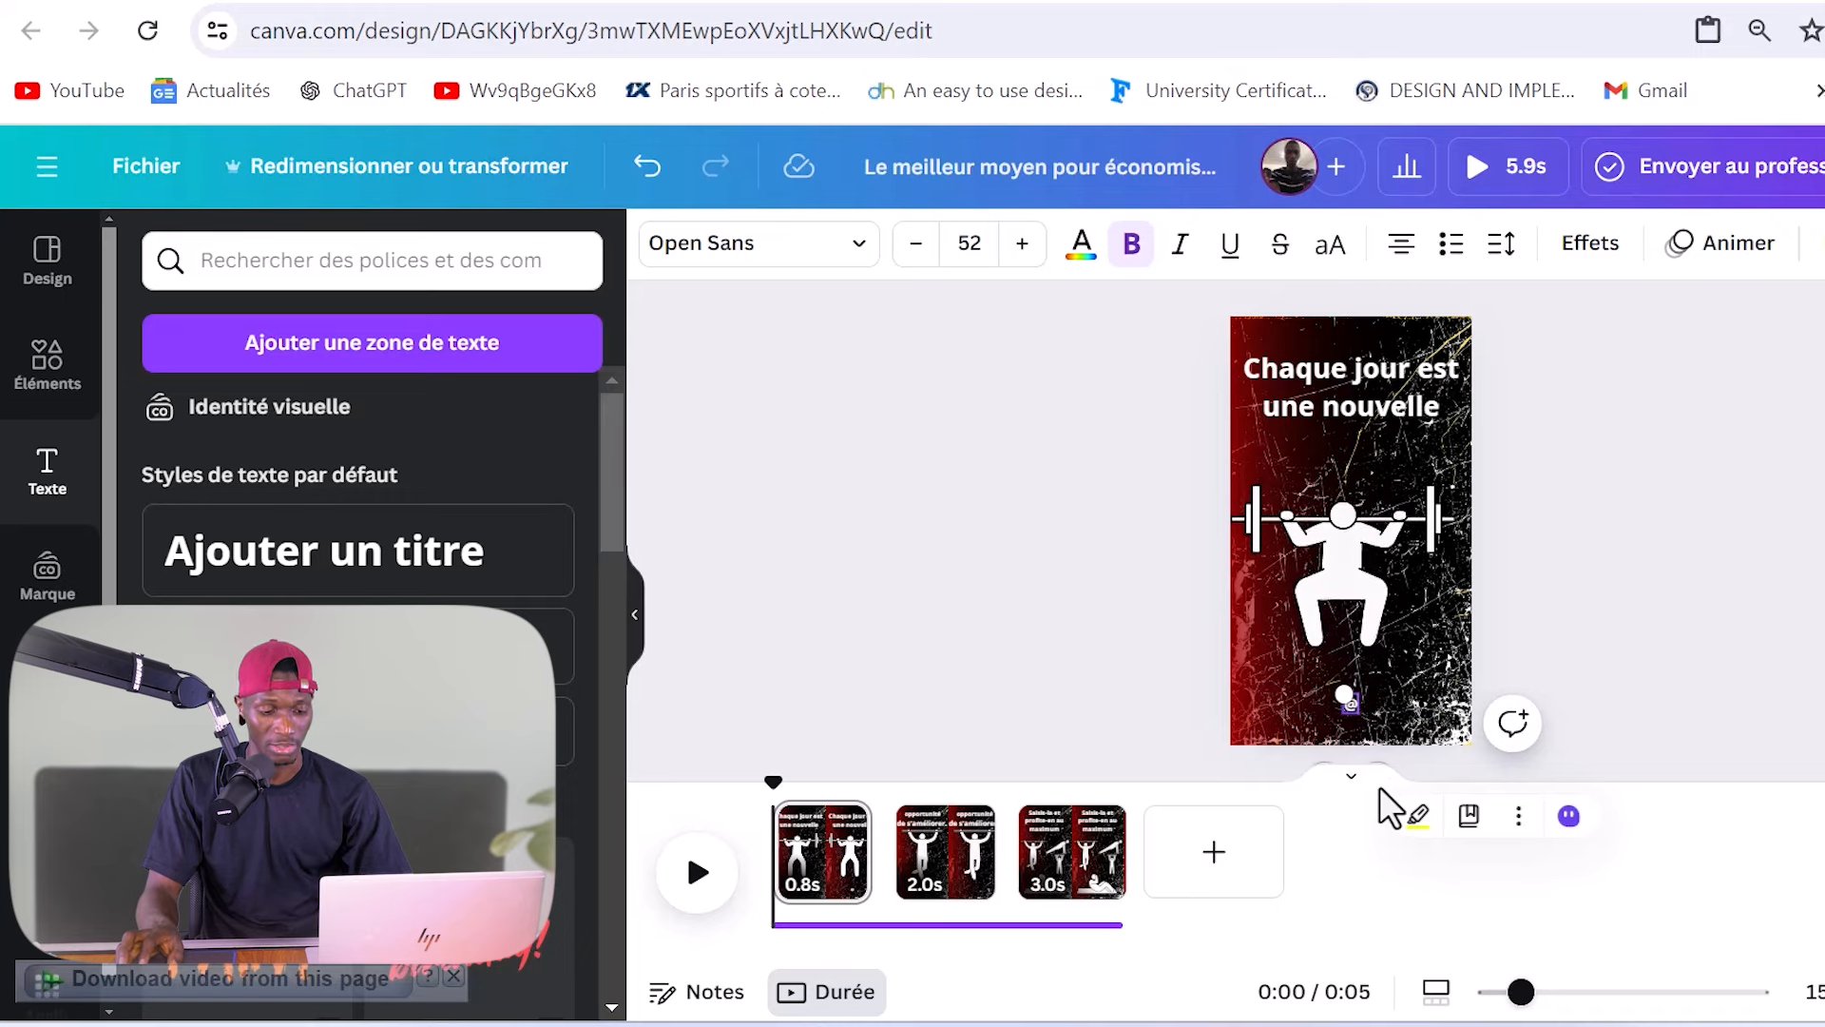
pyautogui.write('@Med')
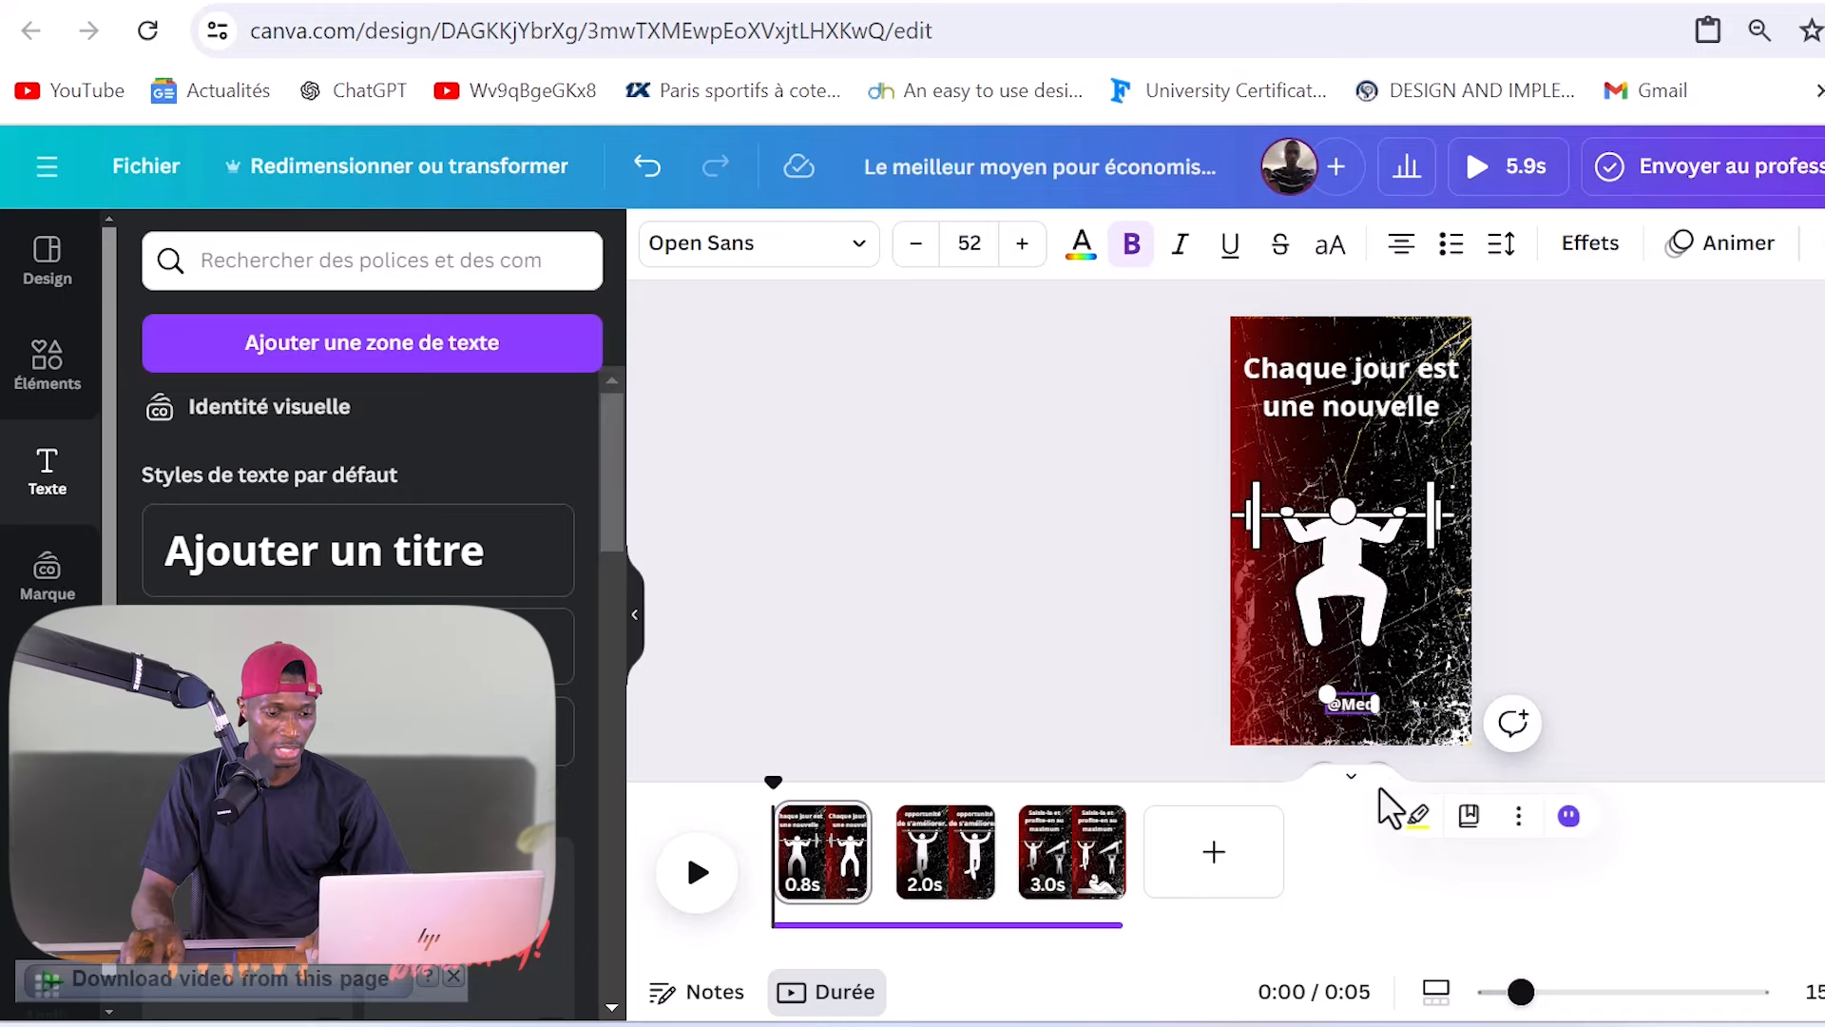
pyautogui.write('Cissetec')
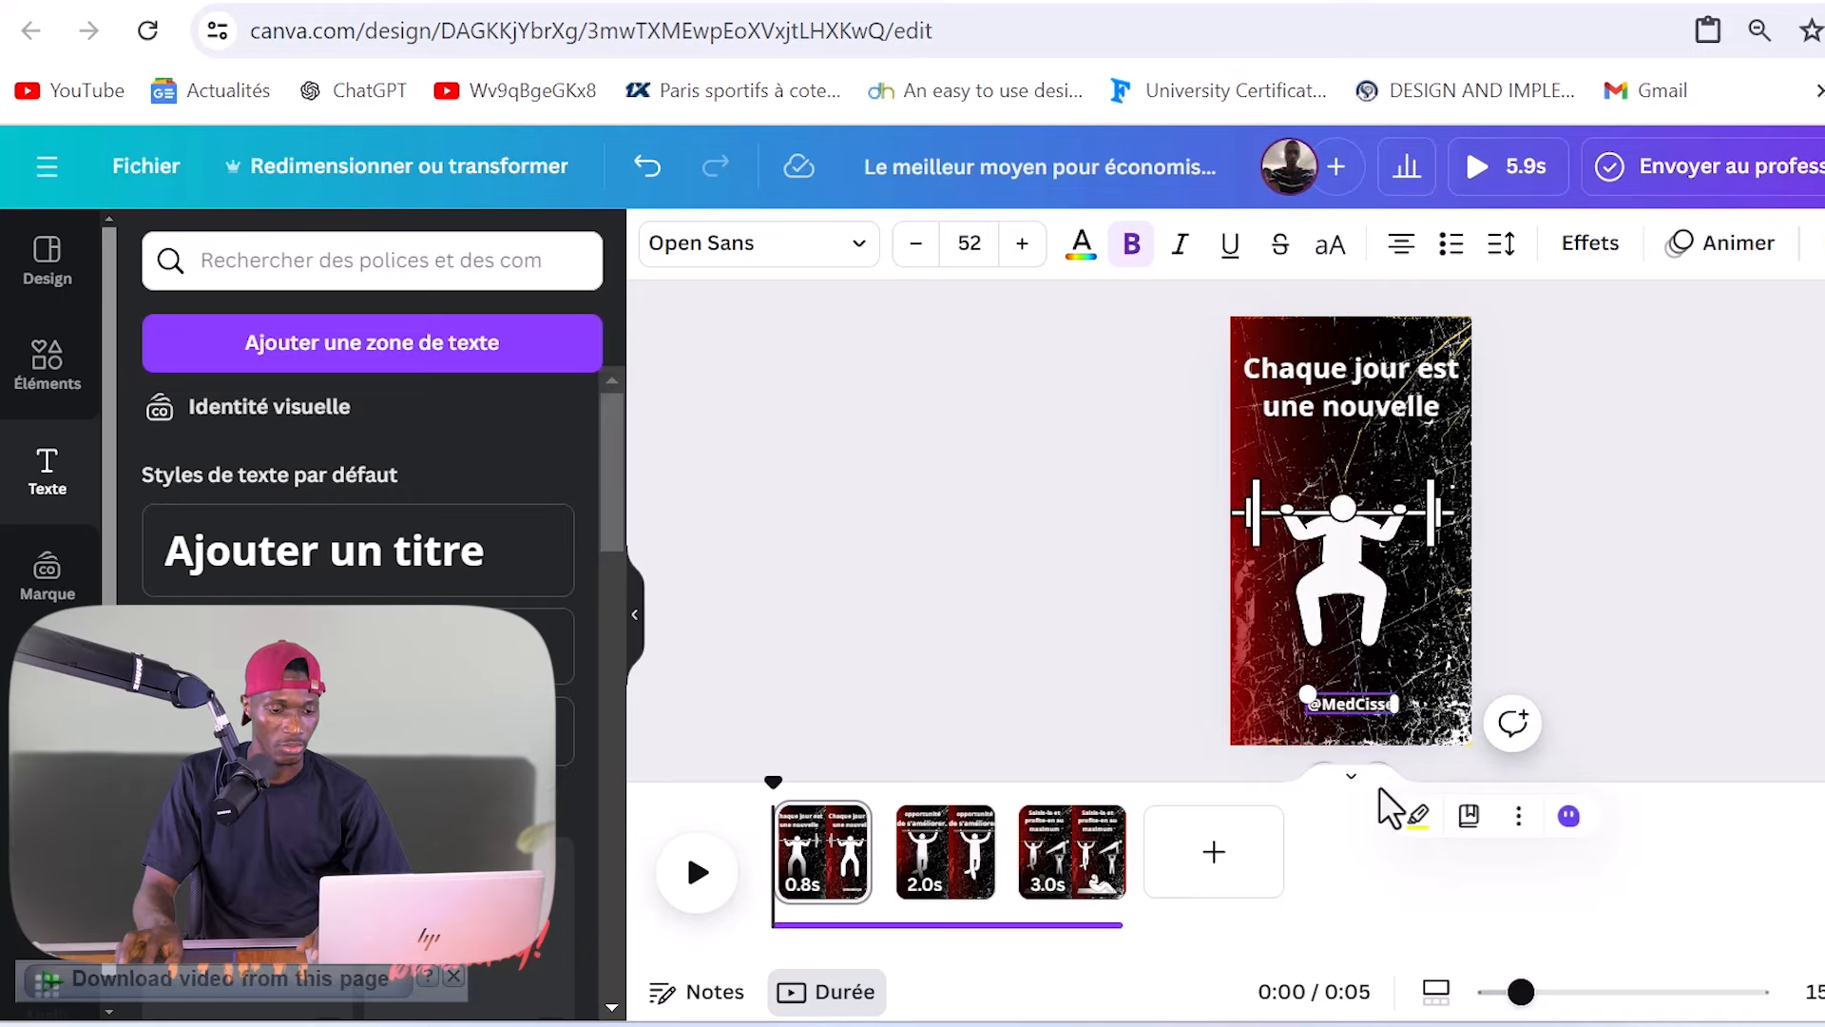